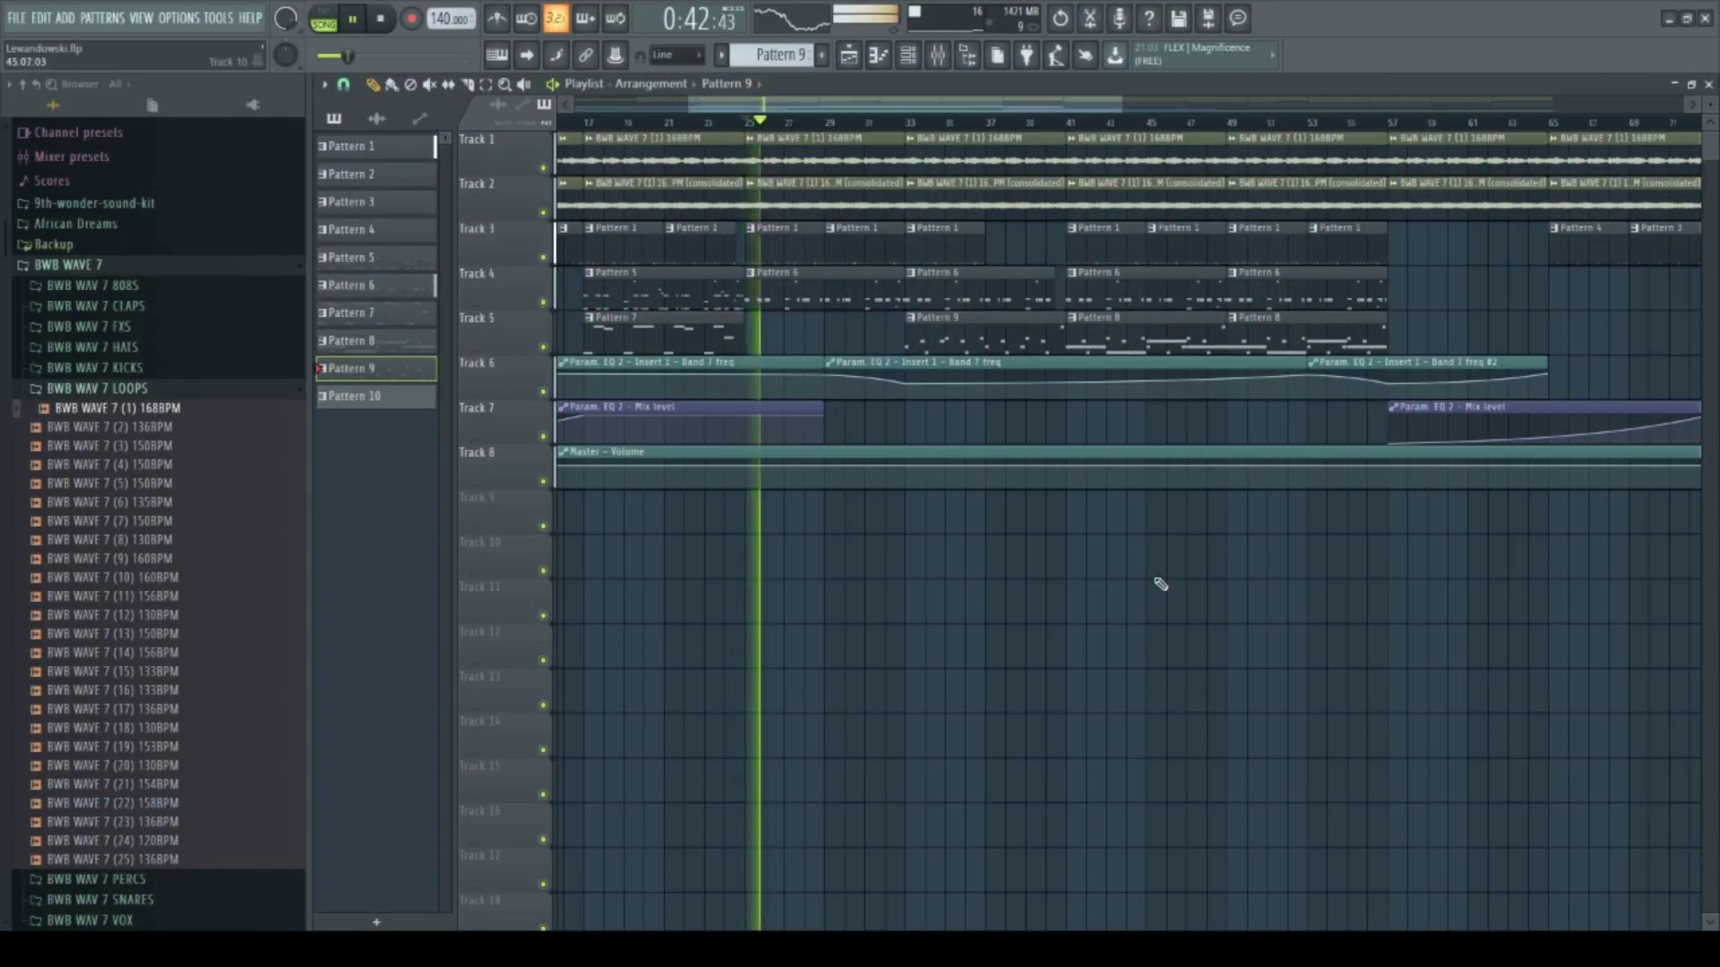
Check the mixer inserts, close the mixer, zoom the playlist out, and stop song playback
left_click(906, 55)
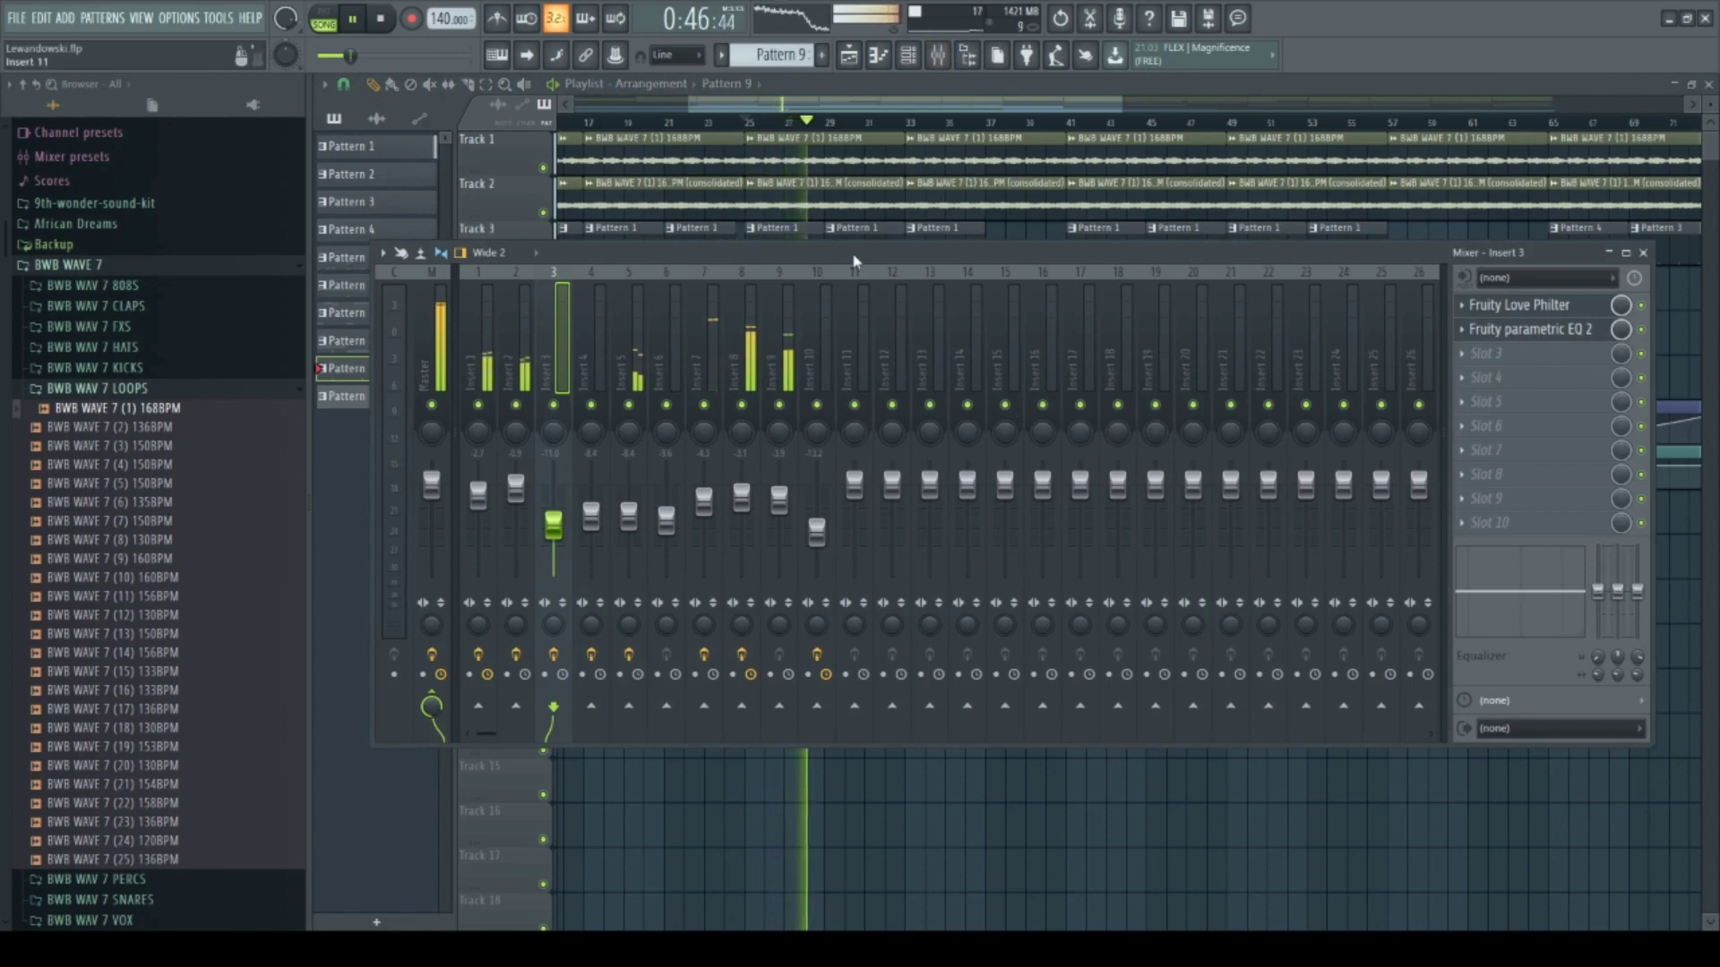
left_click_drag(853, 260, 947, 356)
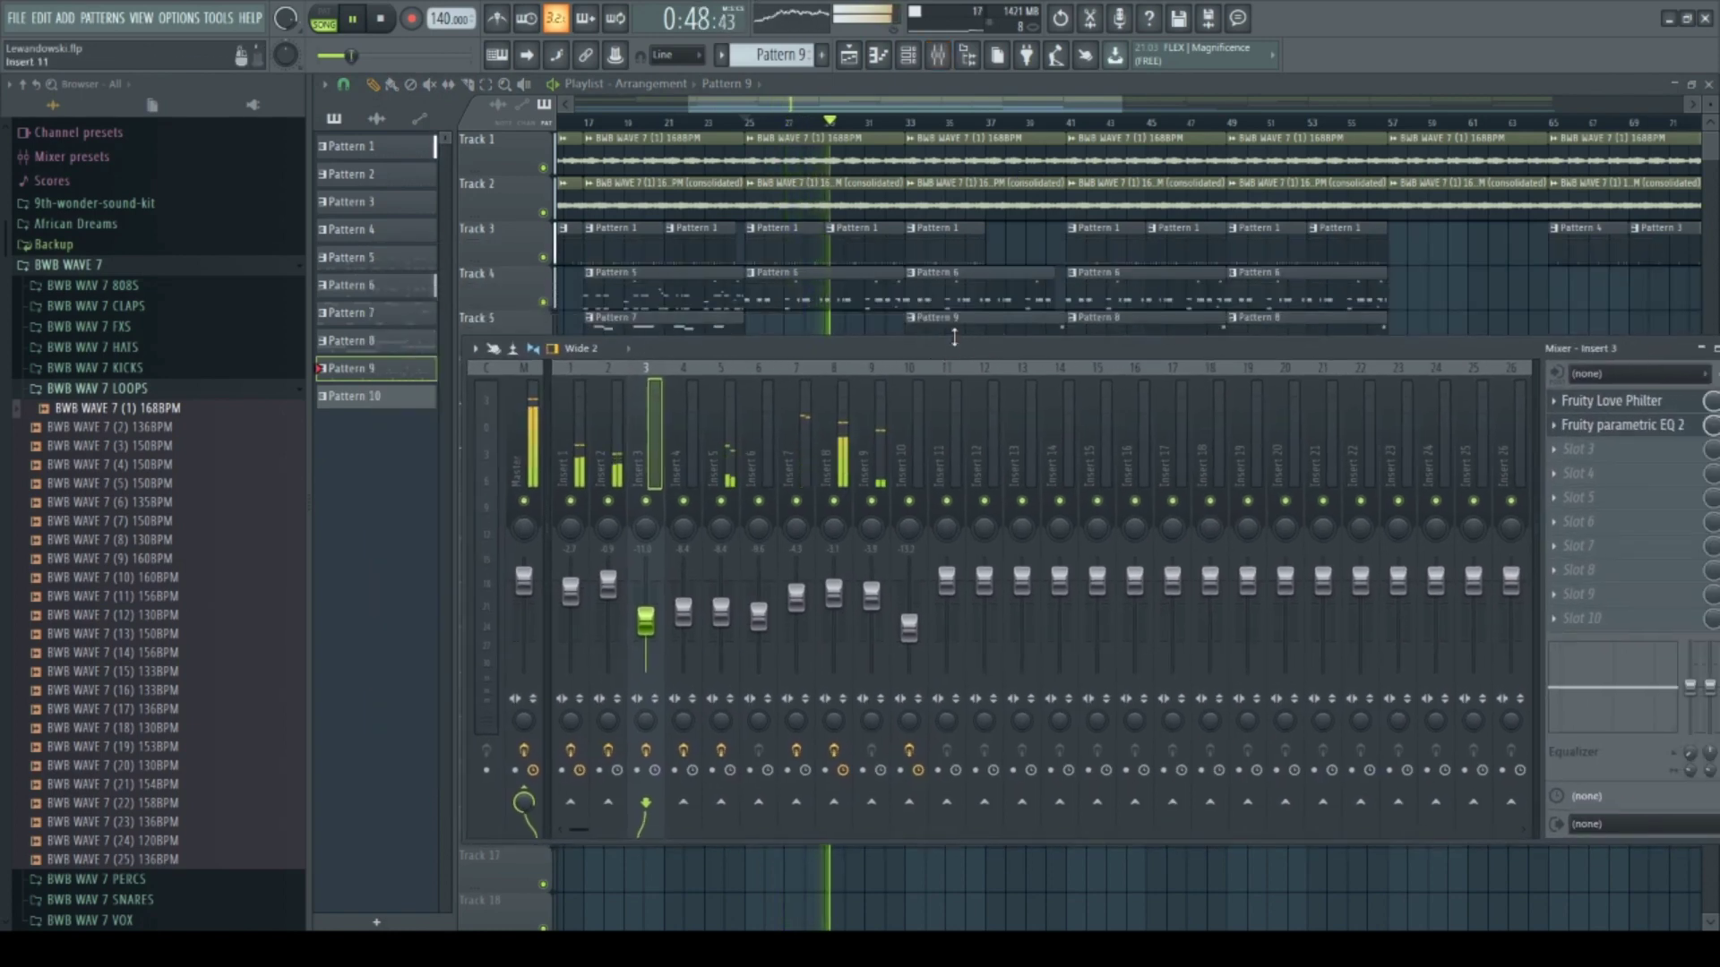
key("F9")
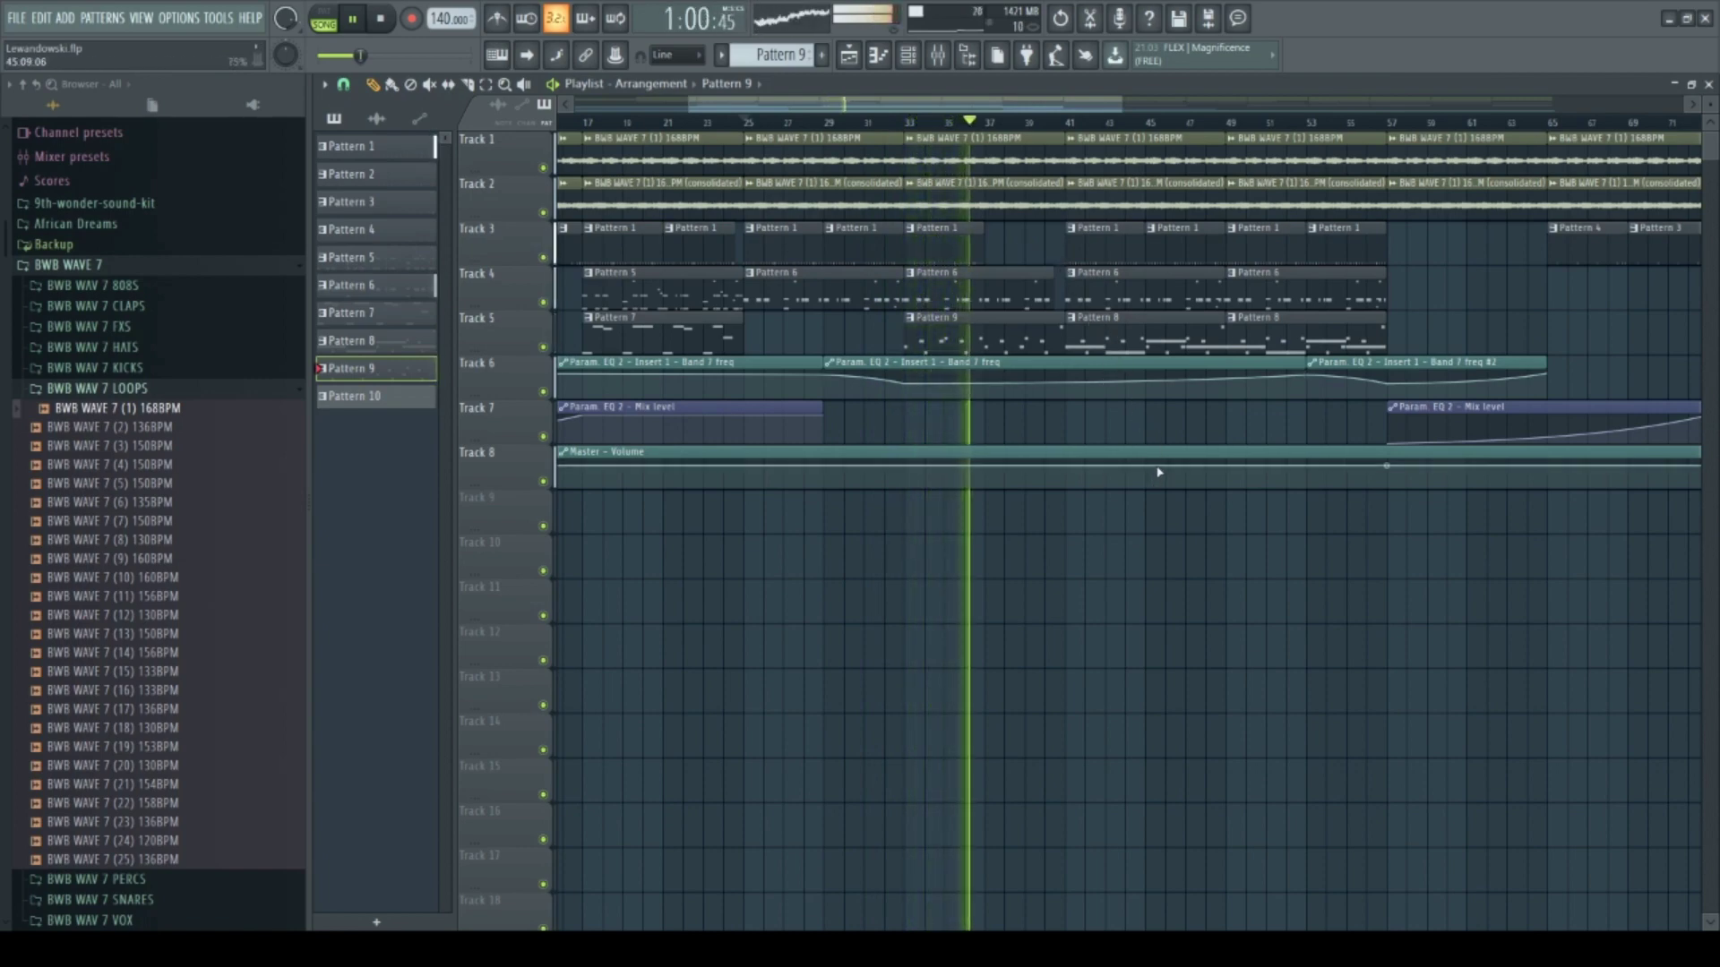
scroll(1164, 450, "down", 3)
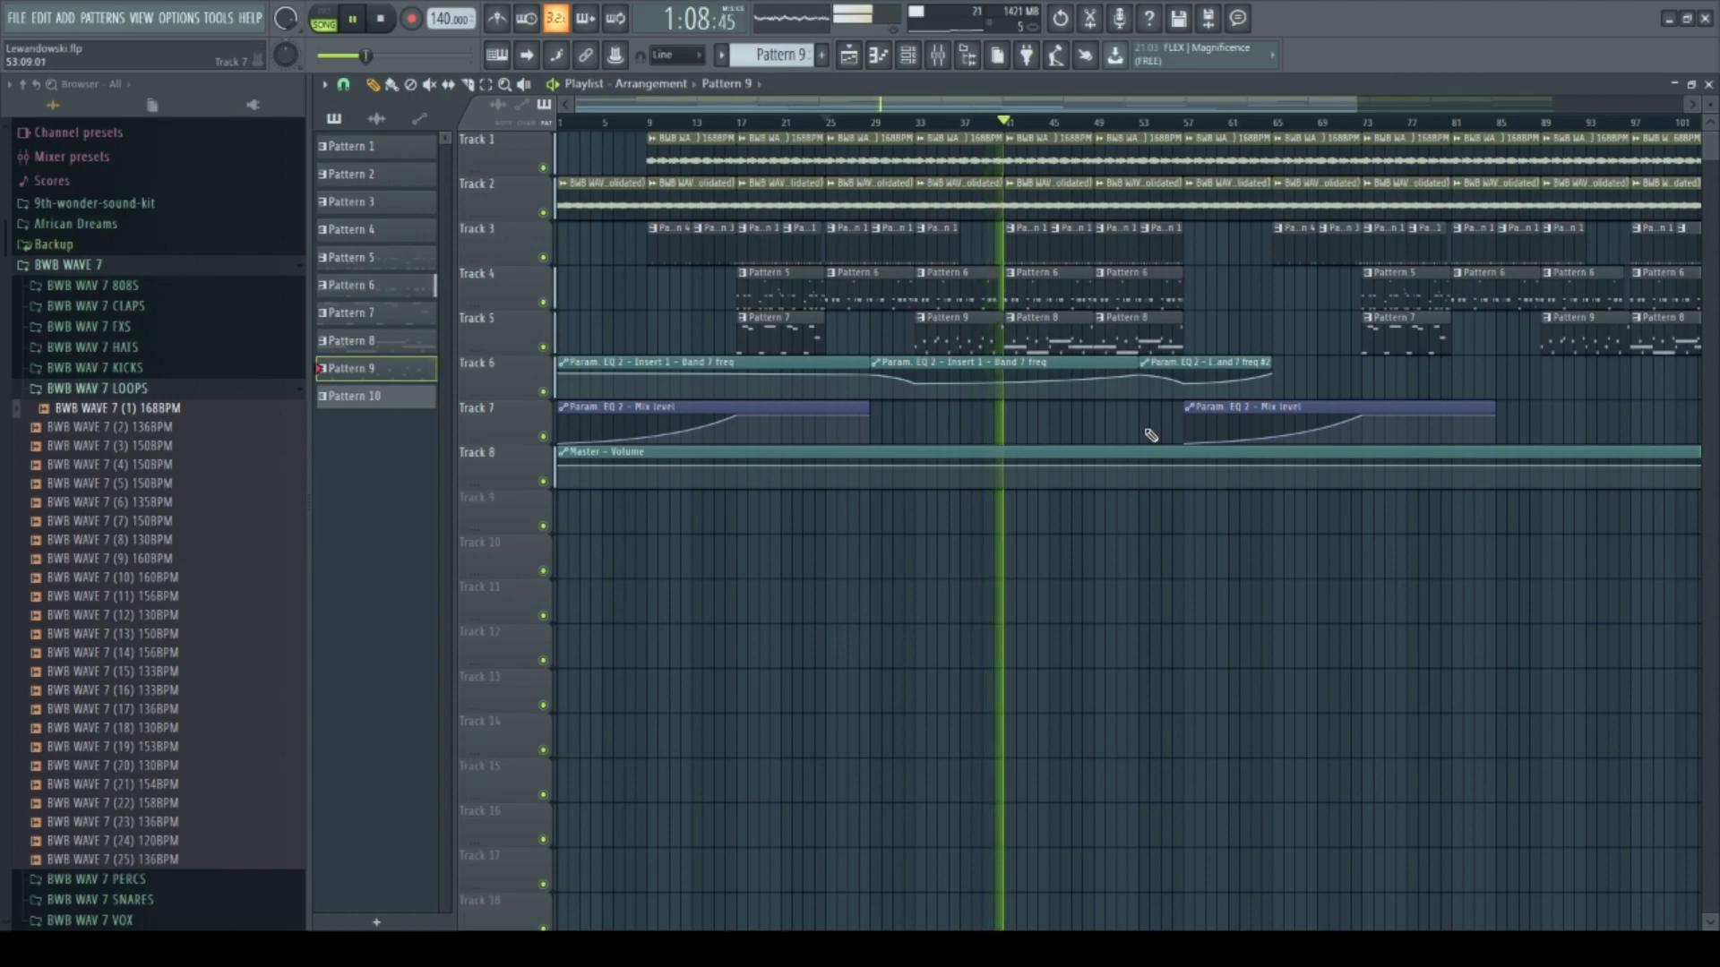
key("space")
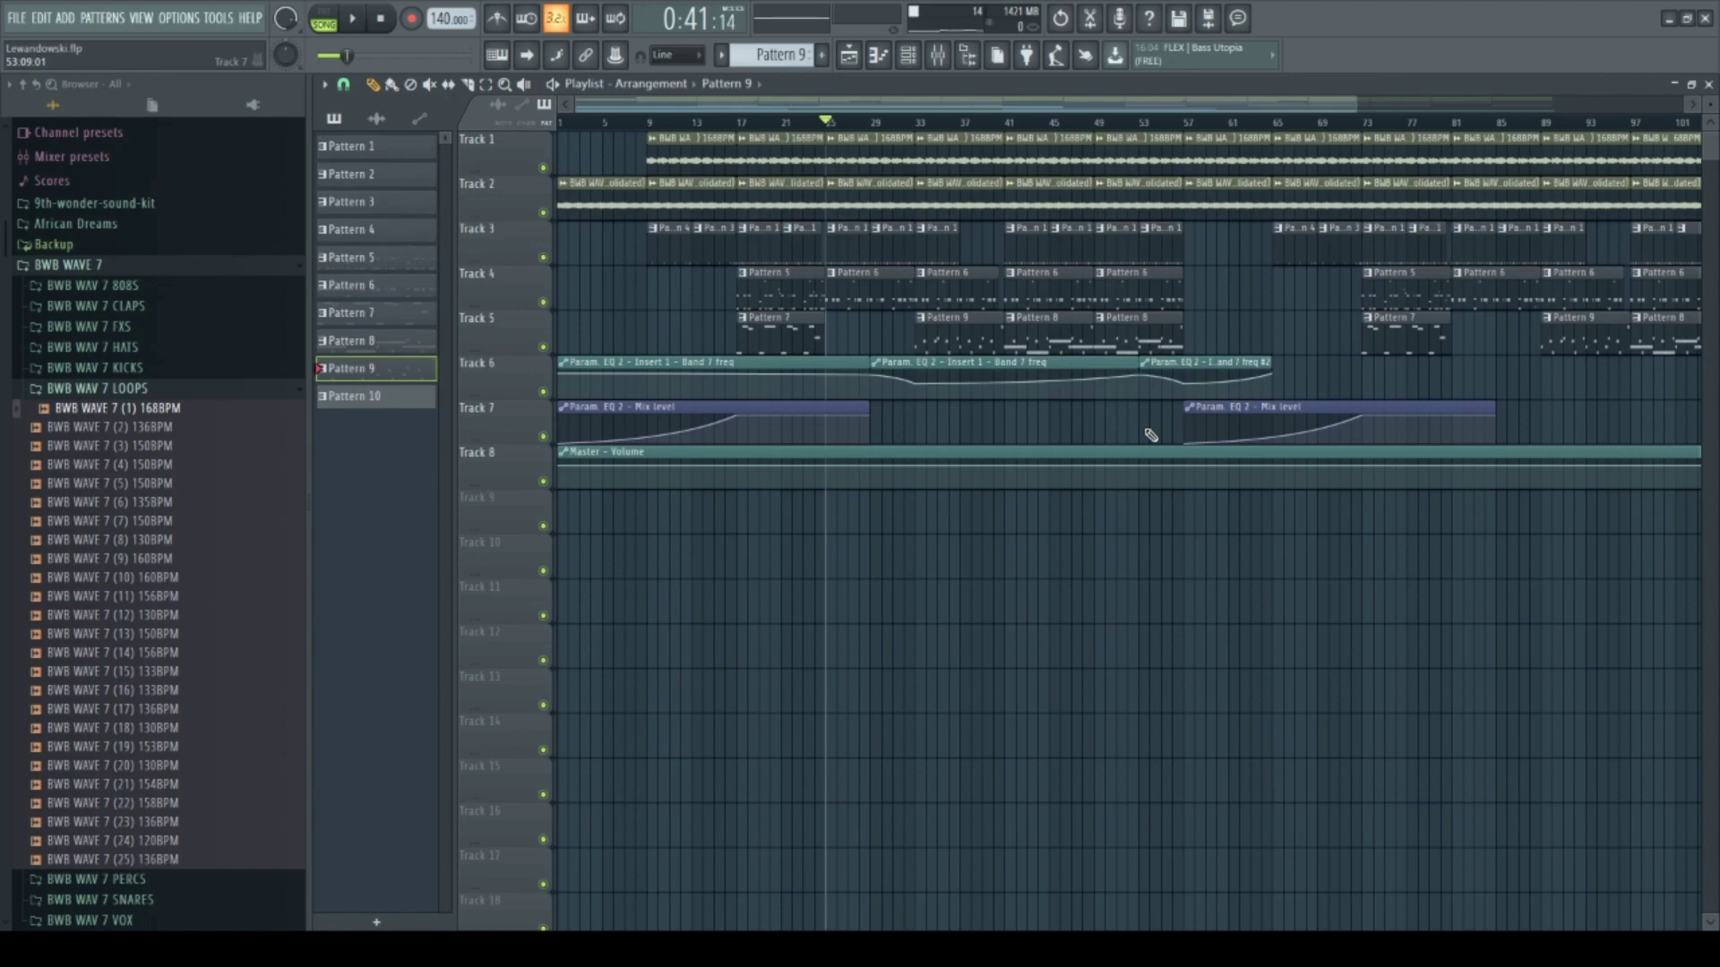
Collapse and re-expand the BWB WAV 7 LOOPS folder, then preview BWB WAVE 7 (1) 168BPM
left_click(117, 389)
mouse_move(132, 410)
left_mouse_down()
mouse_move(134, 384)
mouse_move(150, 391)
left_mouse_up()
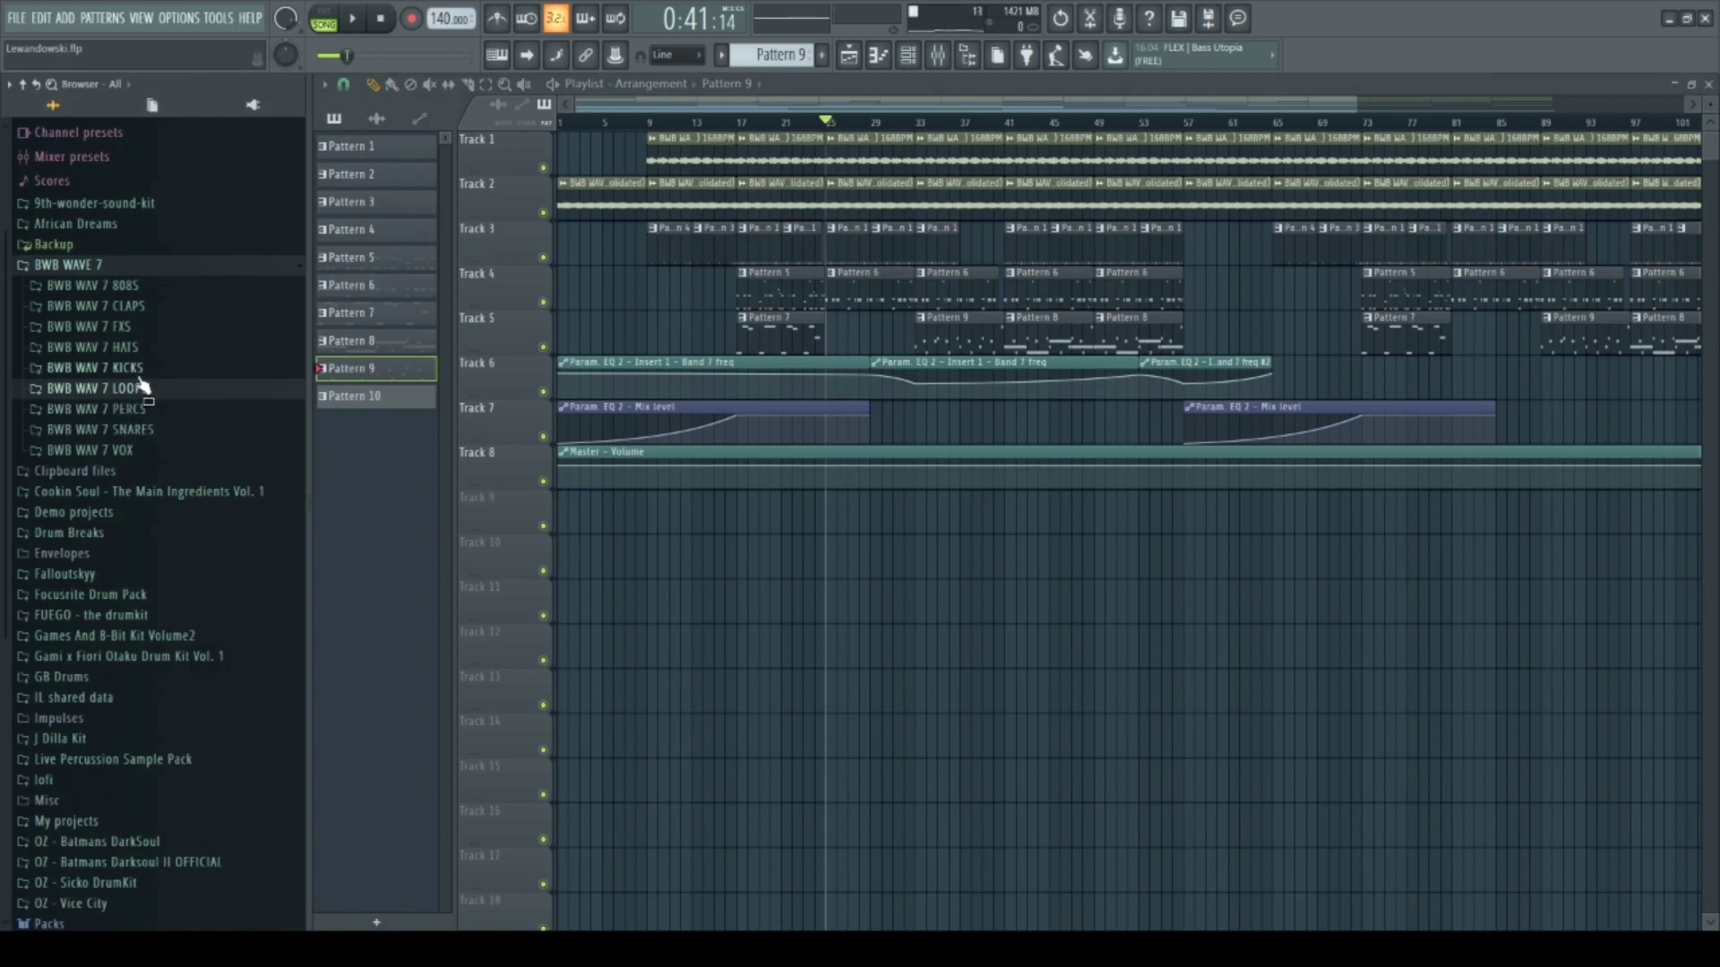
left_click(134, 391)
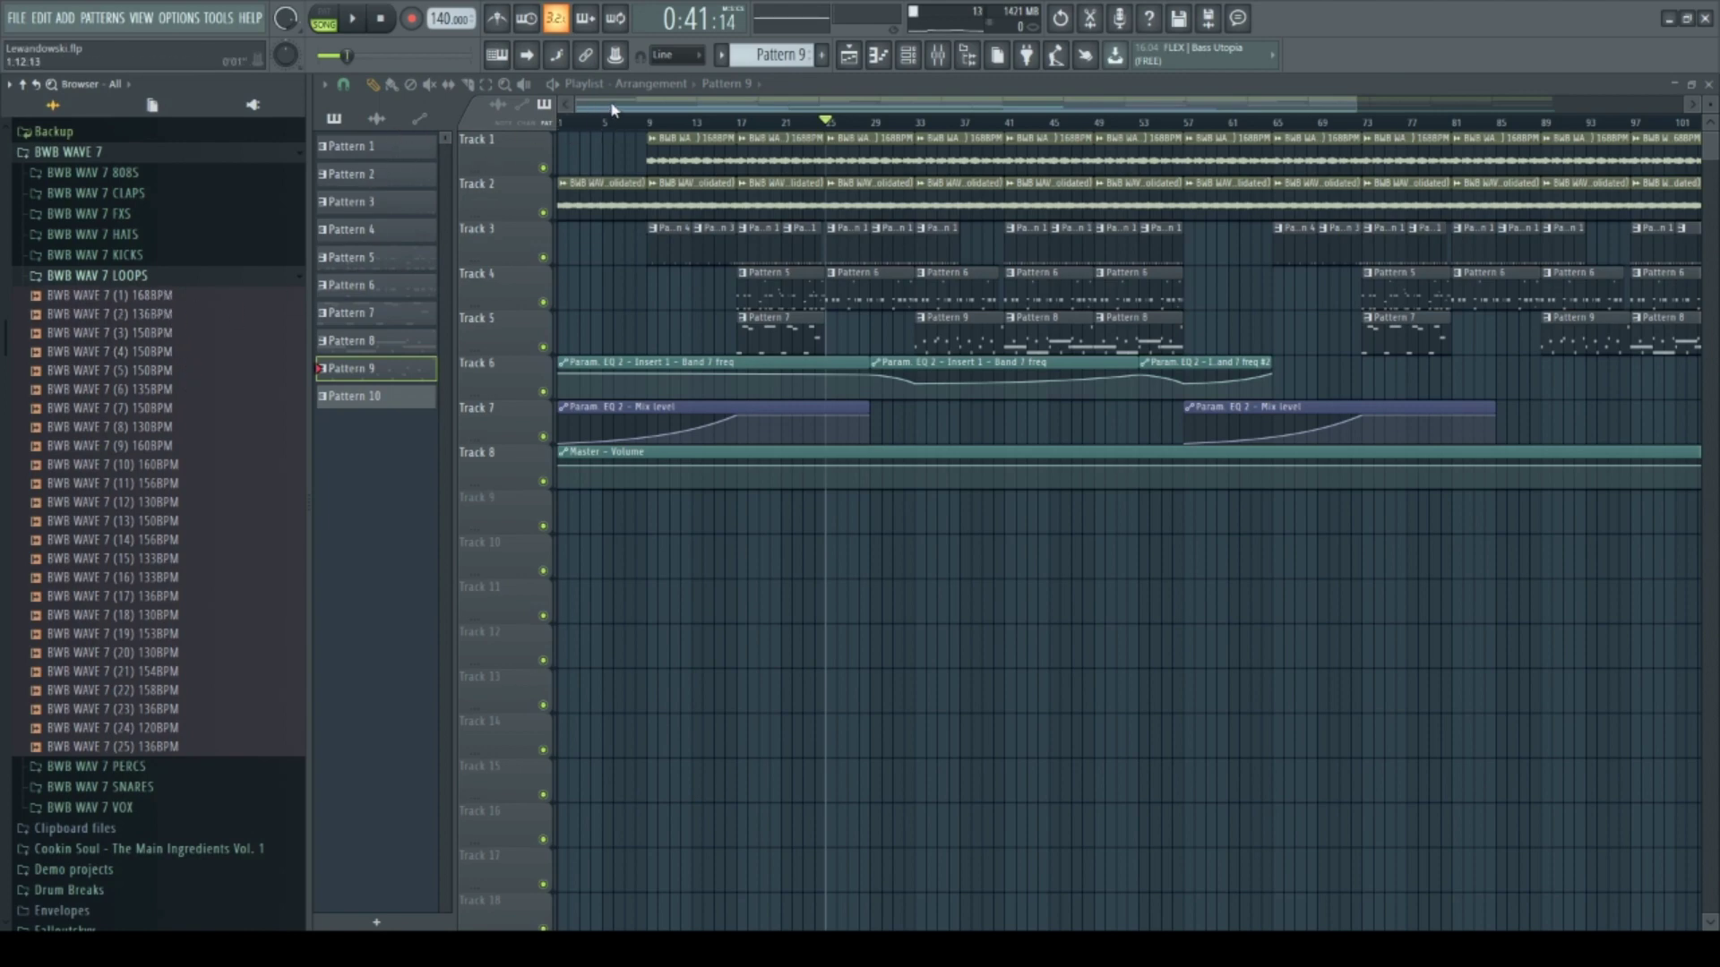
left_click(134, 303)
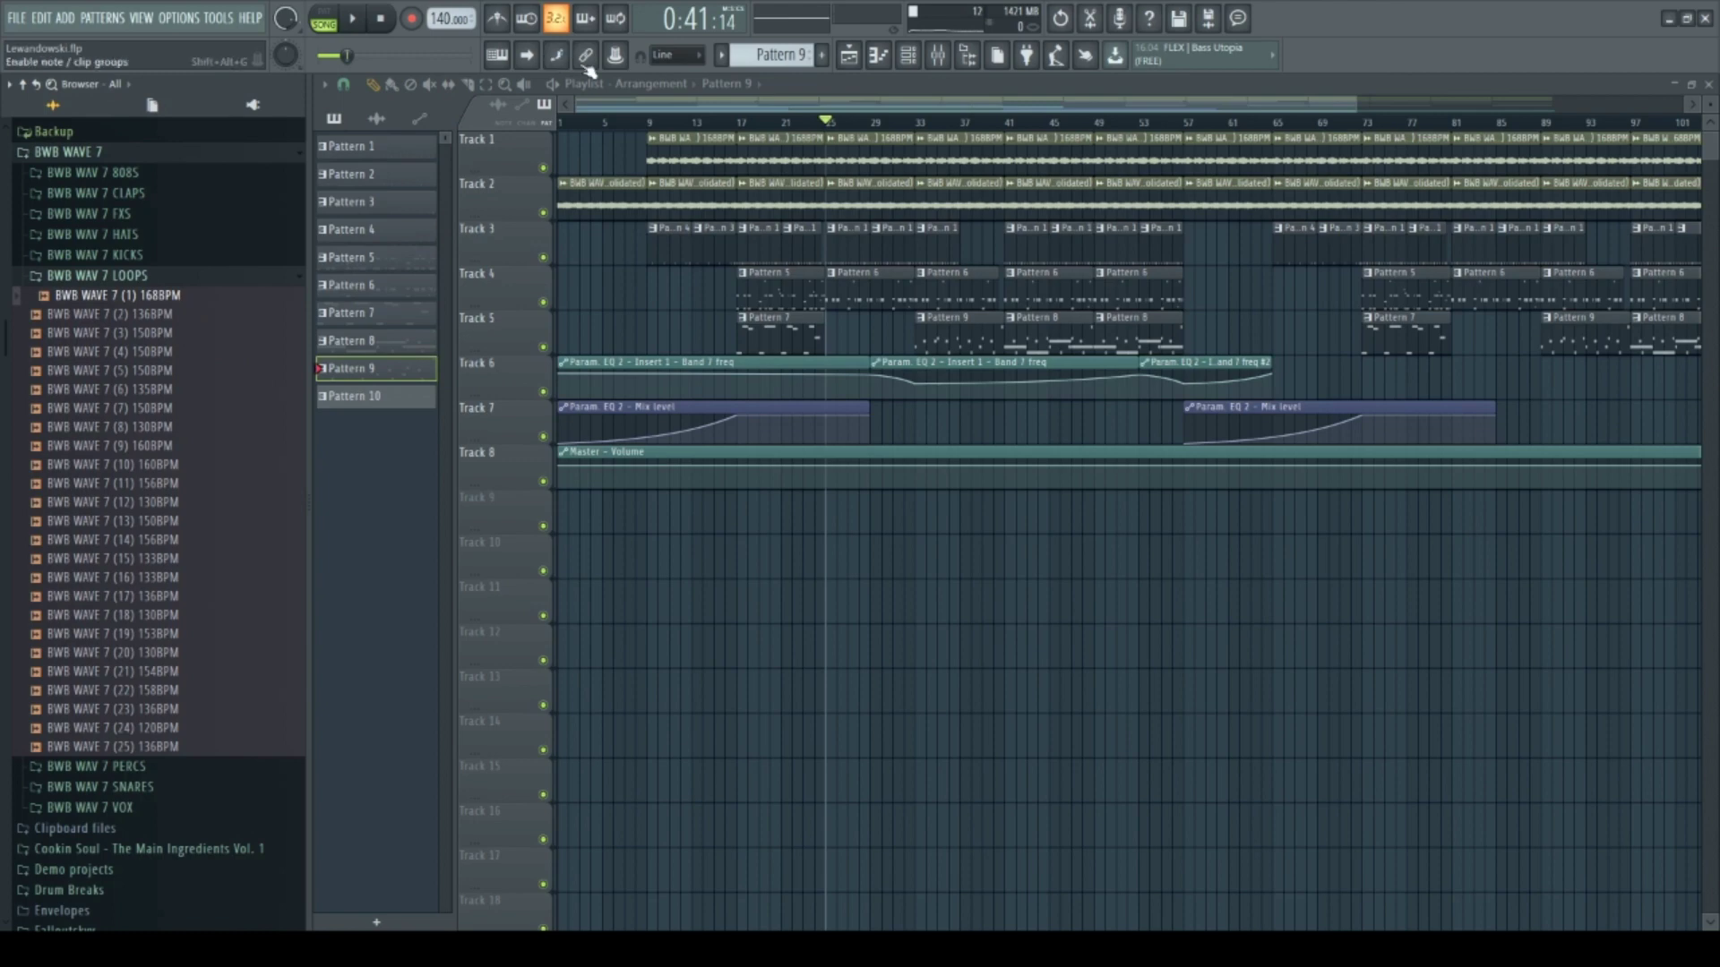
Inspect the 168BPM loop's channel time-stretch settings, then solo Track 1
double_click(654, 135)
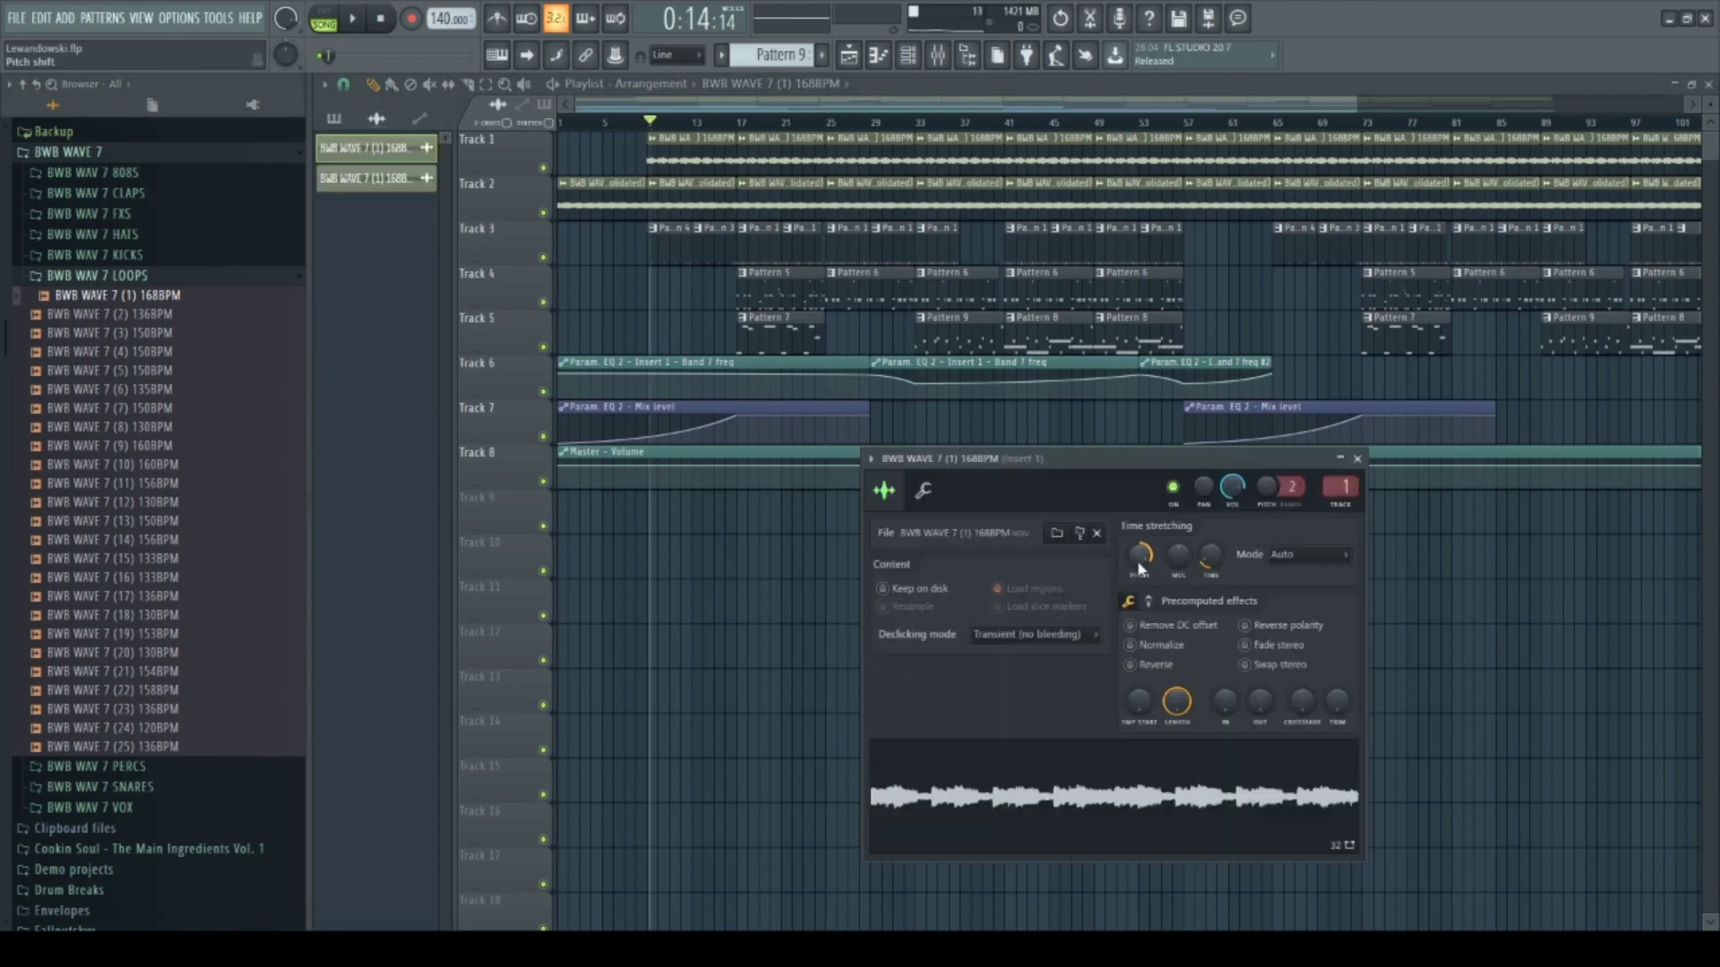
scroll(1145, 567, "up", 1)
right_click(543, 169)
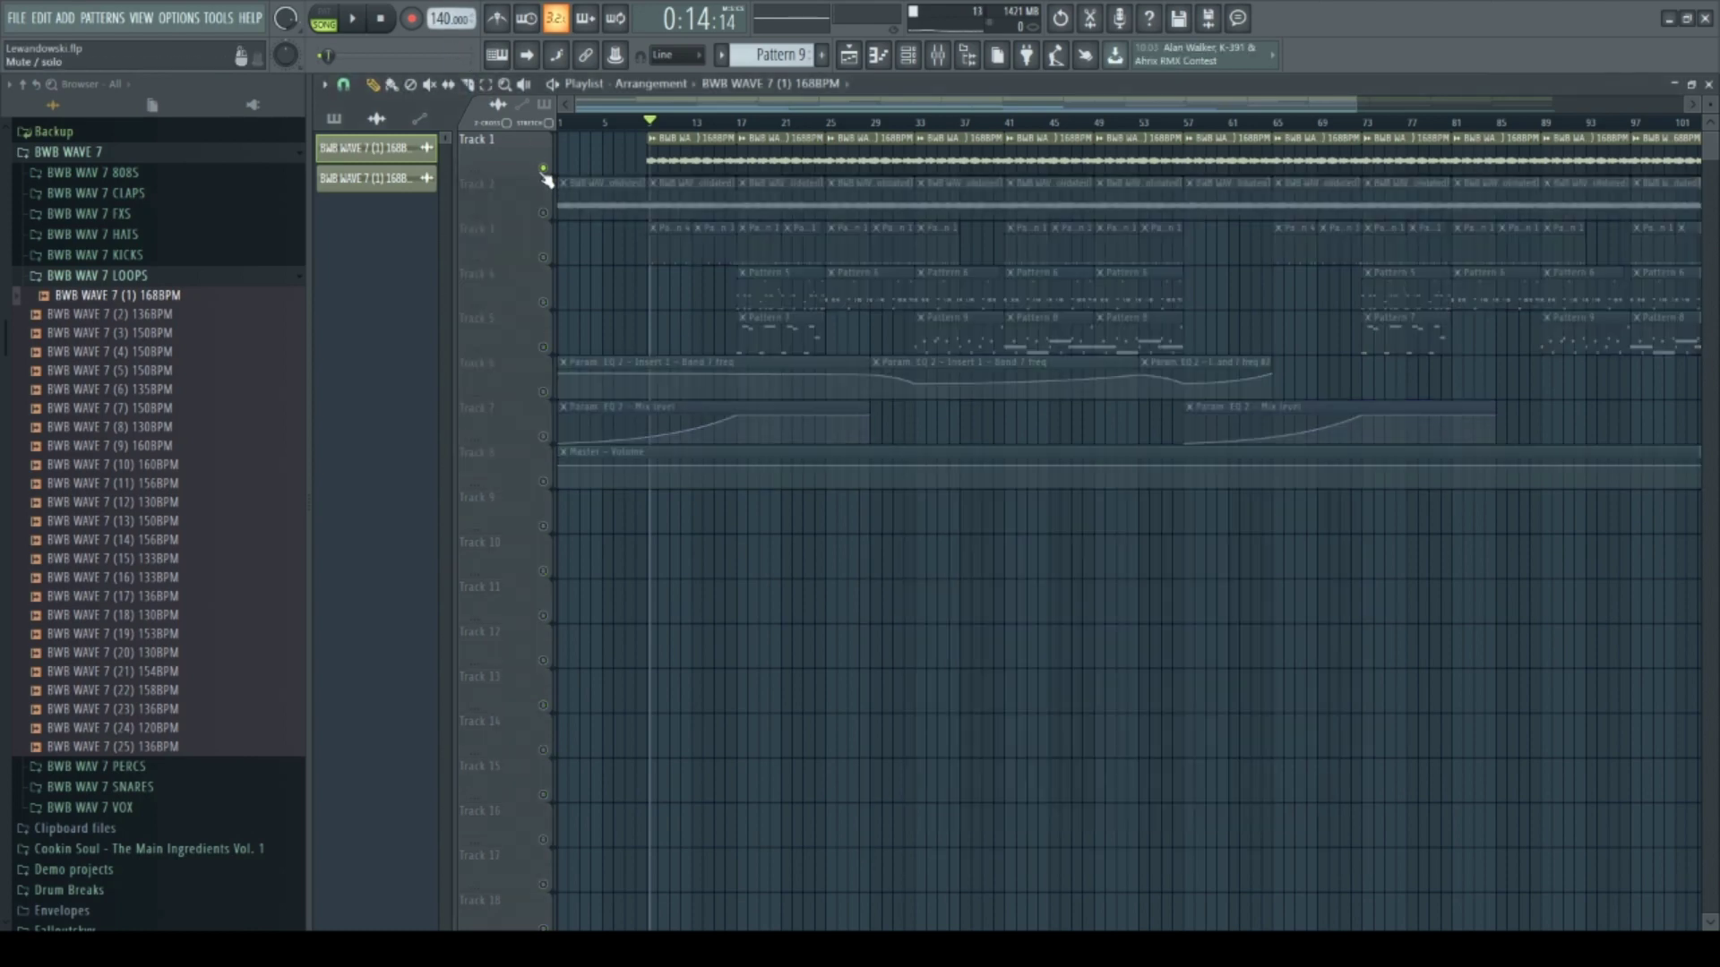
Play the song from bar 9, then stop it
scroll(702, 169, "up", 3)
left_click_drag(751, 125, 744, 136)
key("space")
scroll(844, 288, "up", 2)
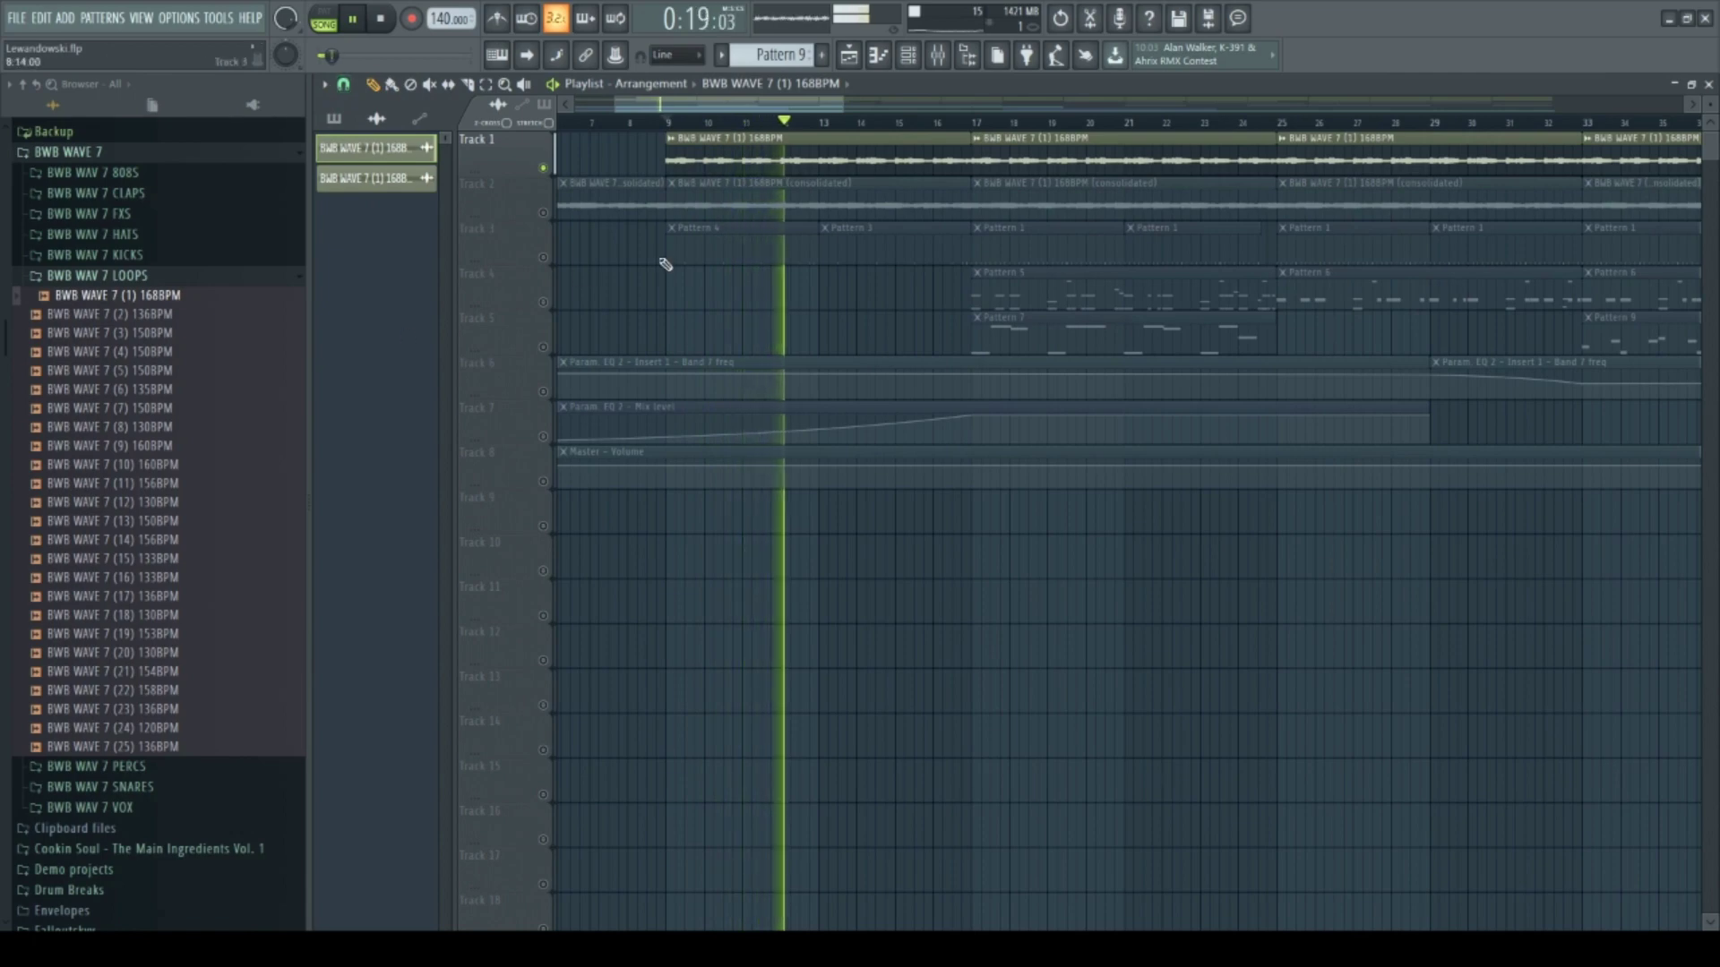
scroll(663, 251, "down", 3)
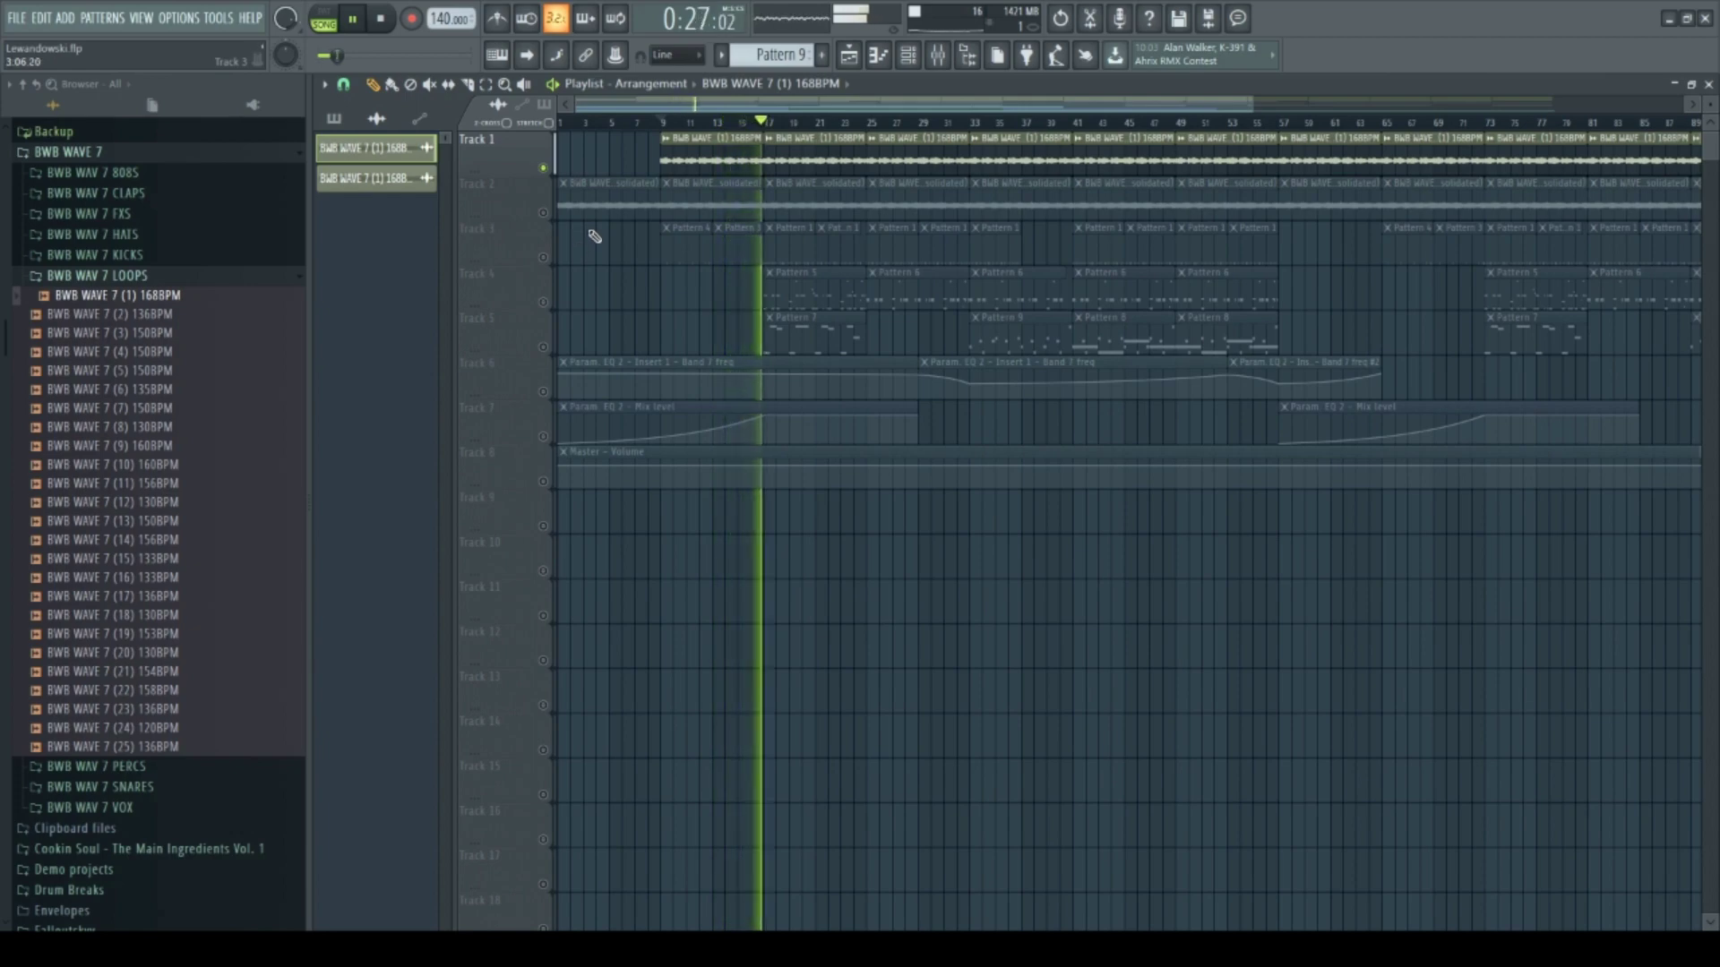
key("space")
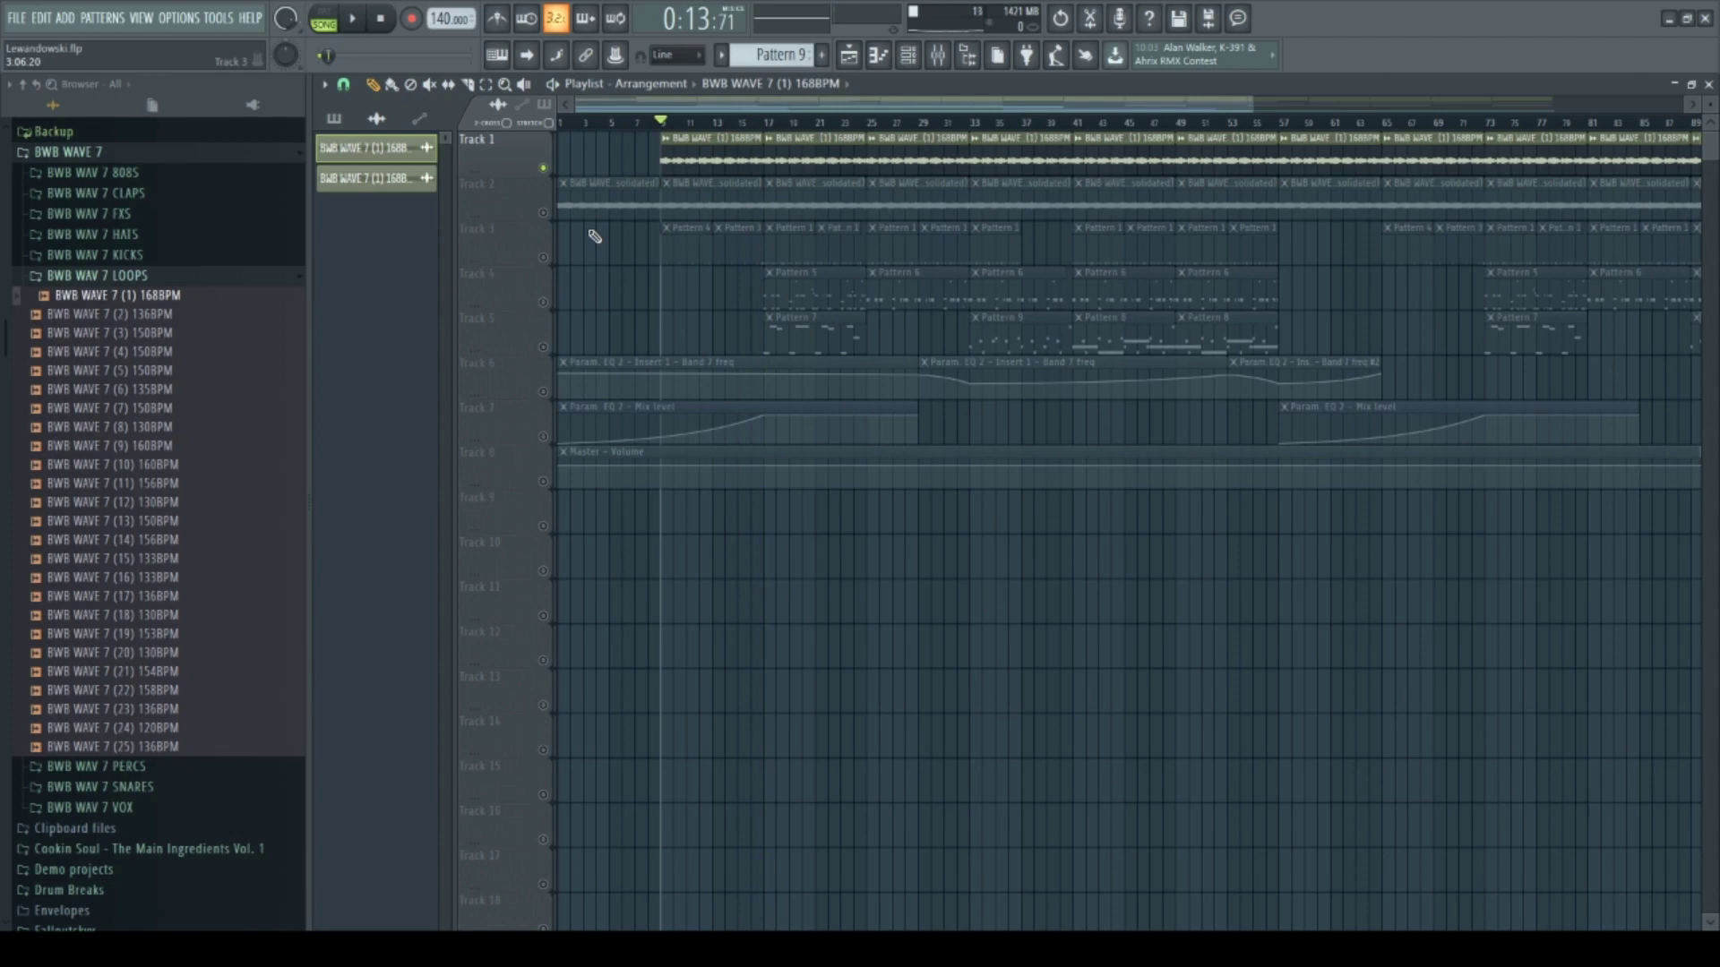
Briefly solo Track 2, release the solo, and return the song position to the start
right_click(543, 212)
right_click(543, 213)
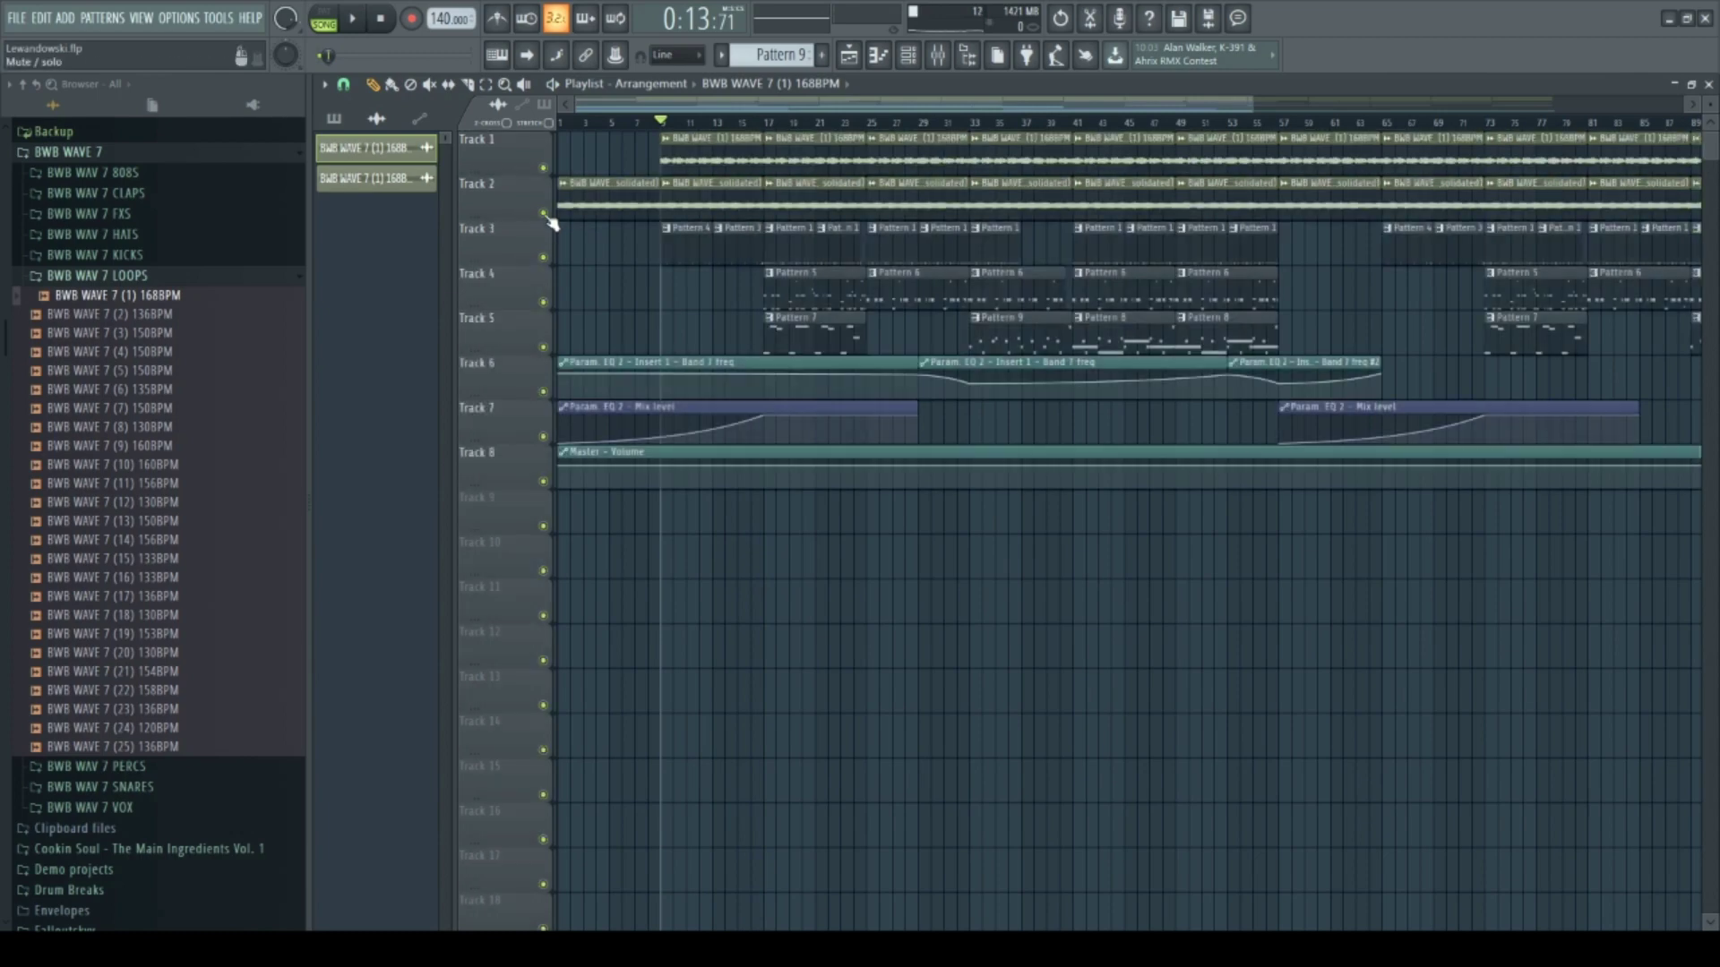
left_click(385, 18)
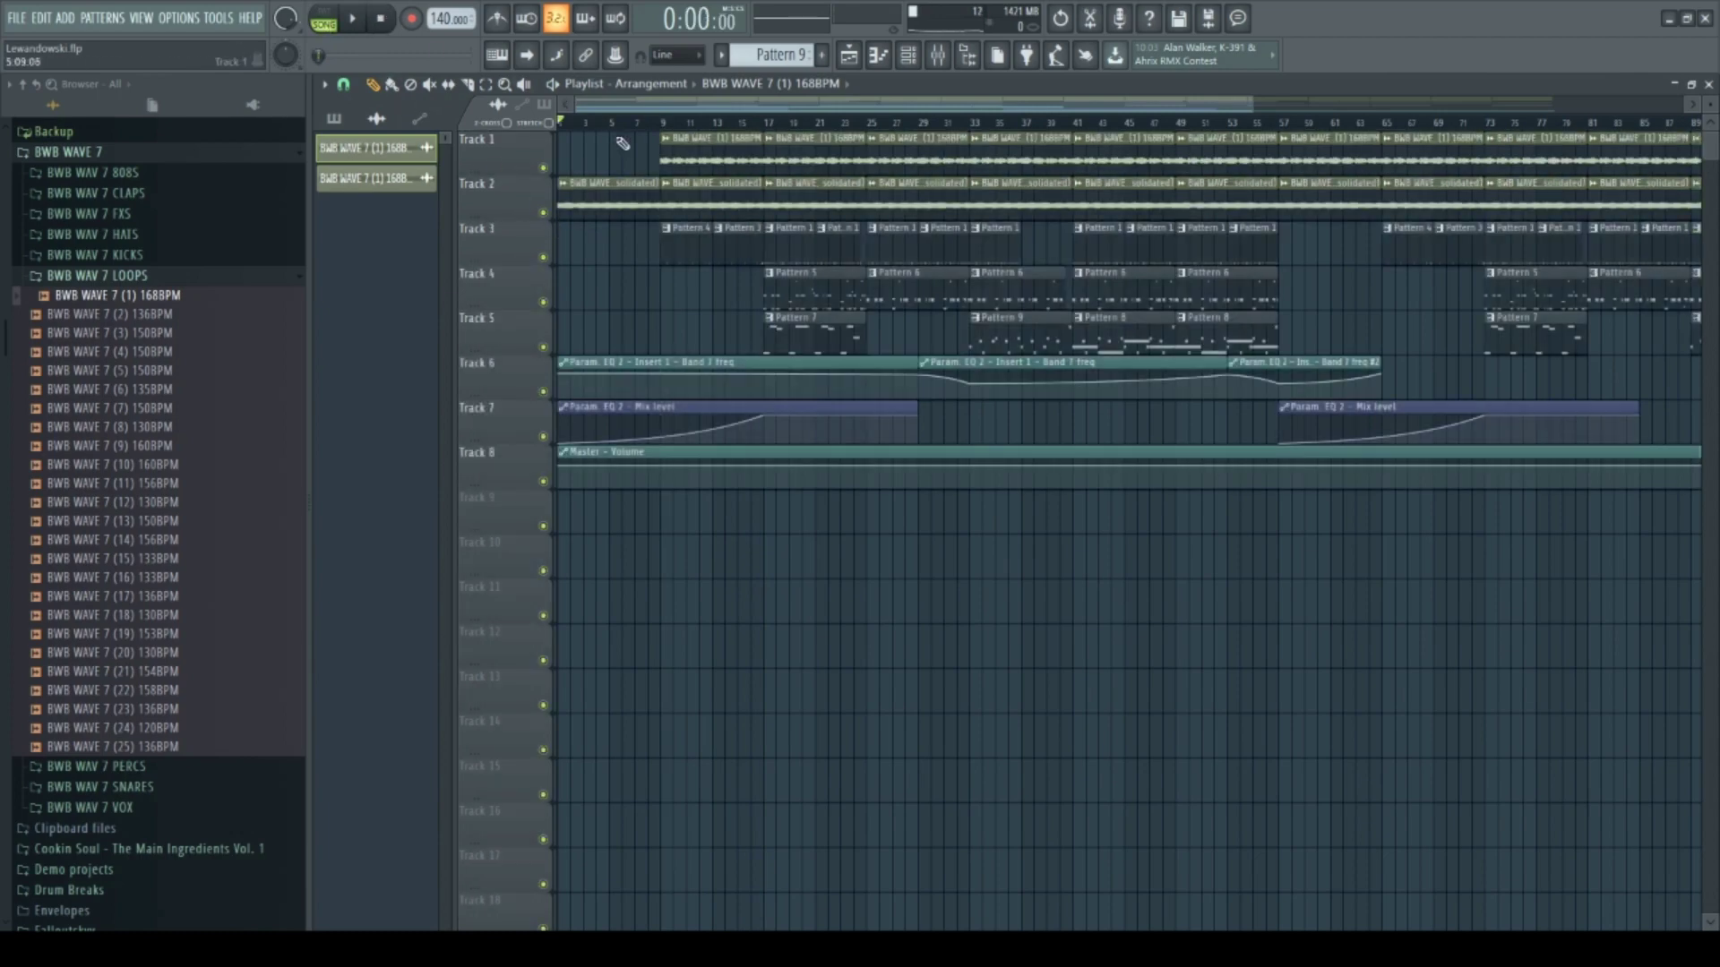
scroll(623, 163, "down", 2)
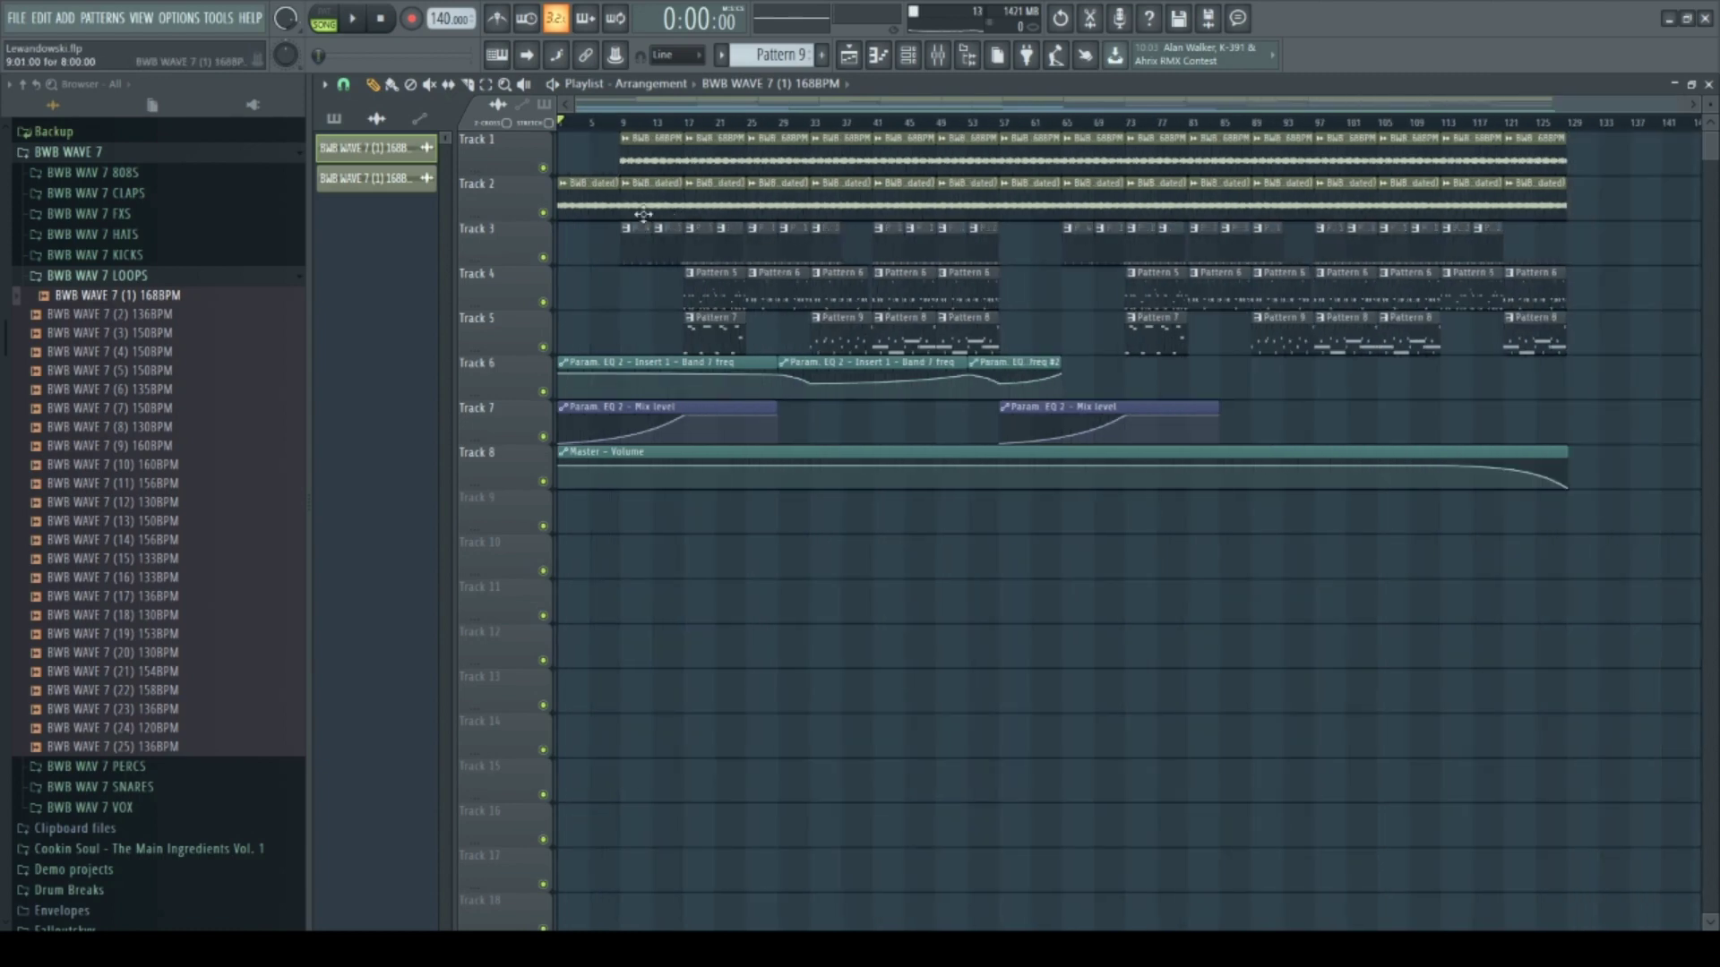
Play with Track 2 soloed, then release the solo and stop playback
right_click(544, 214)
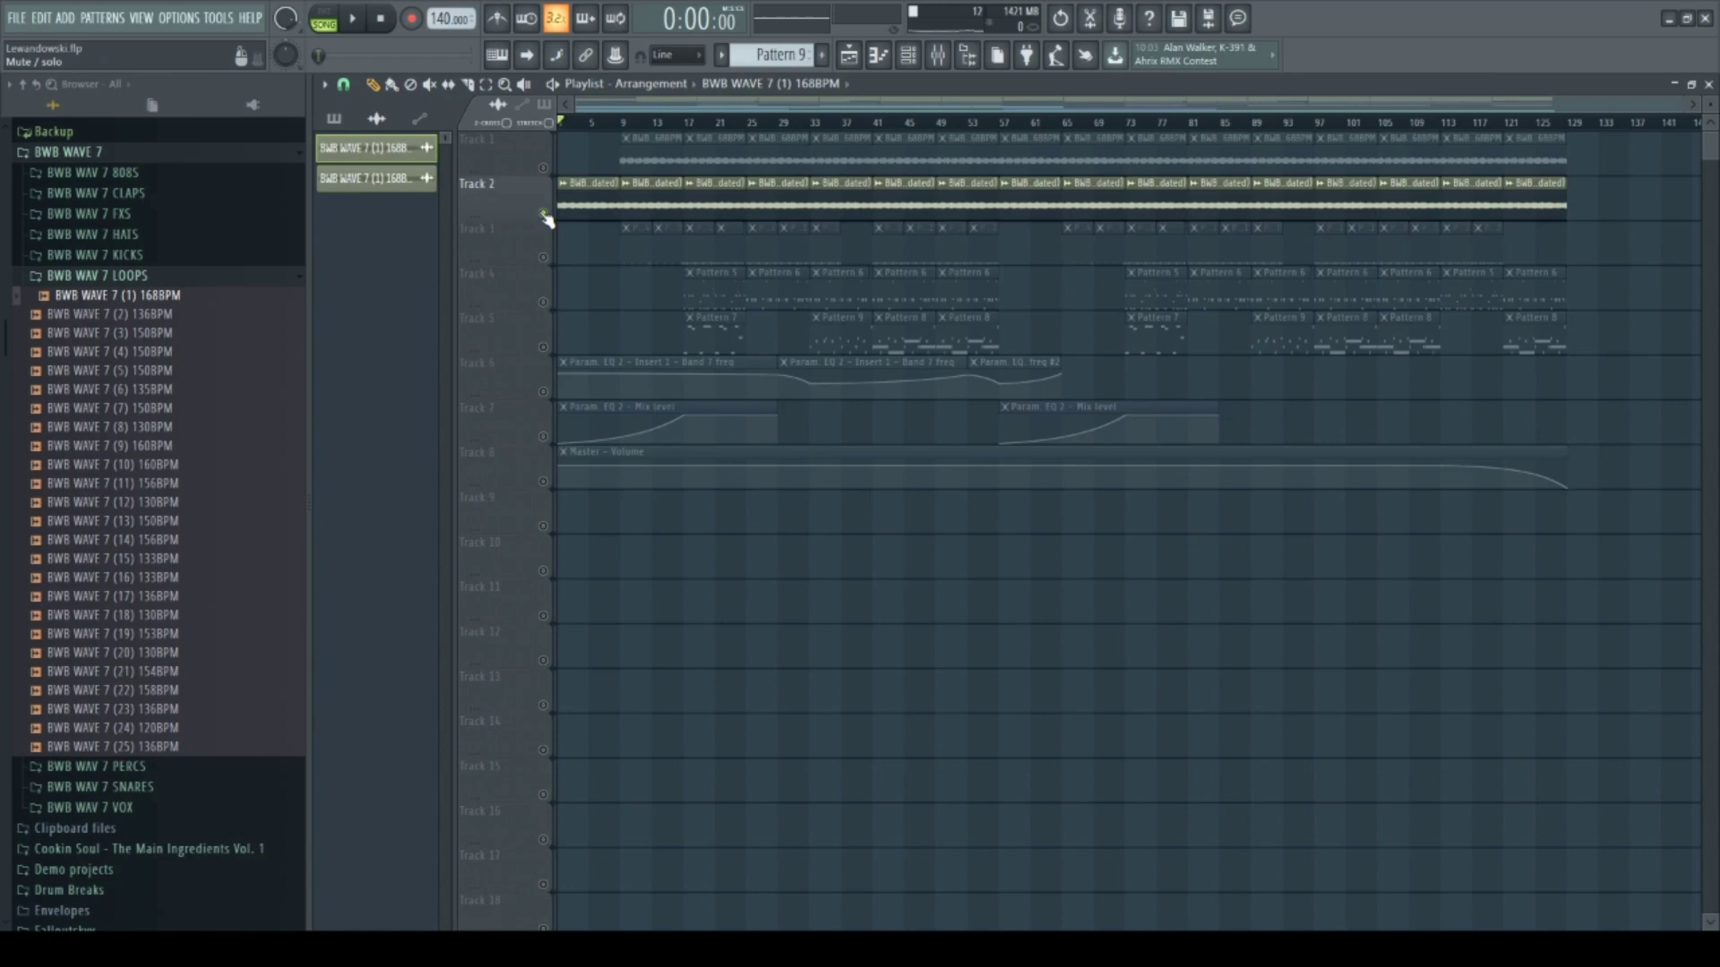
left_click(366, 30)
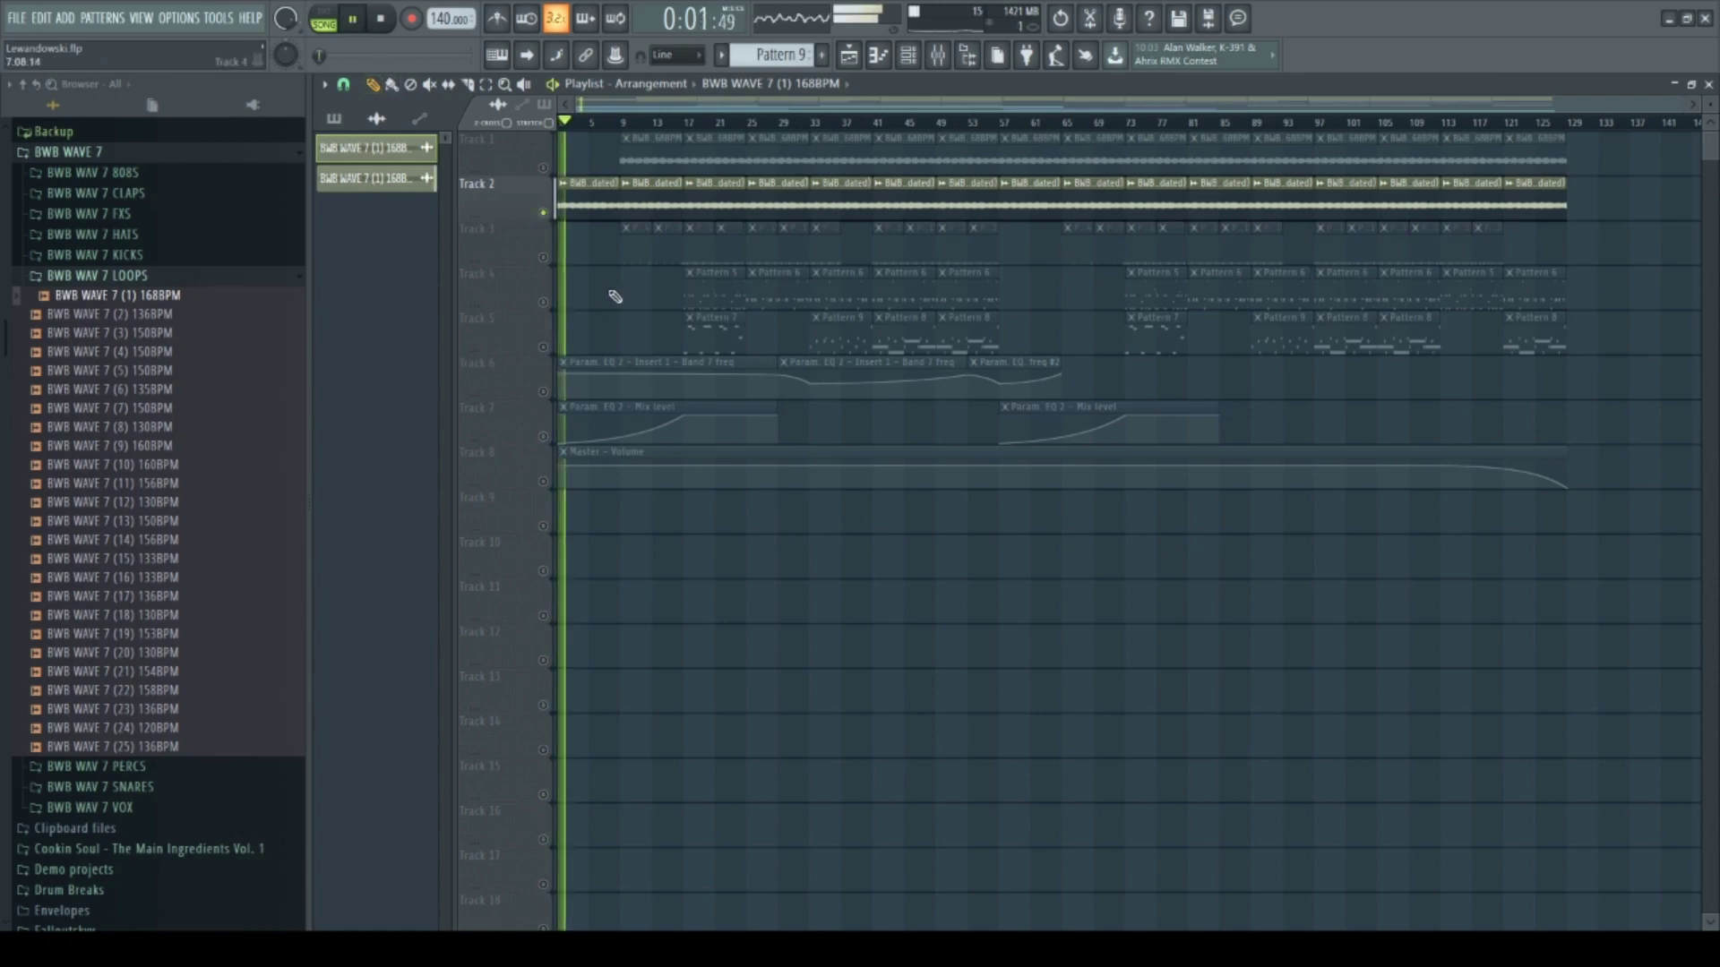
scroll(563, 295, "up", 1)
scroll(563, 296, "up", 1)
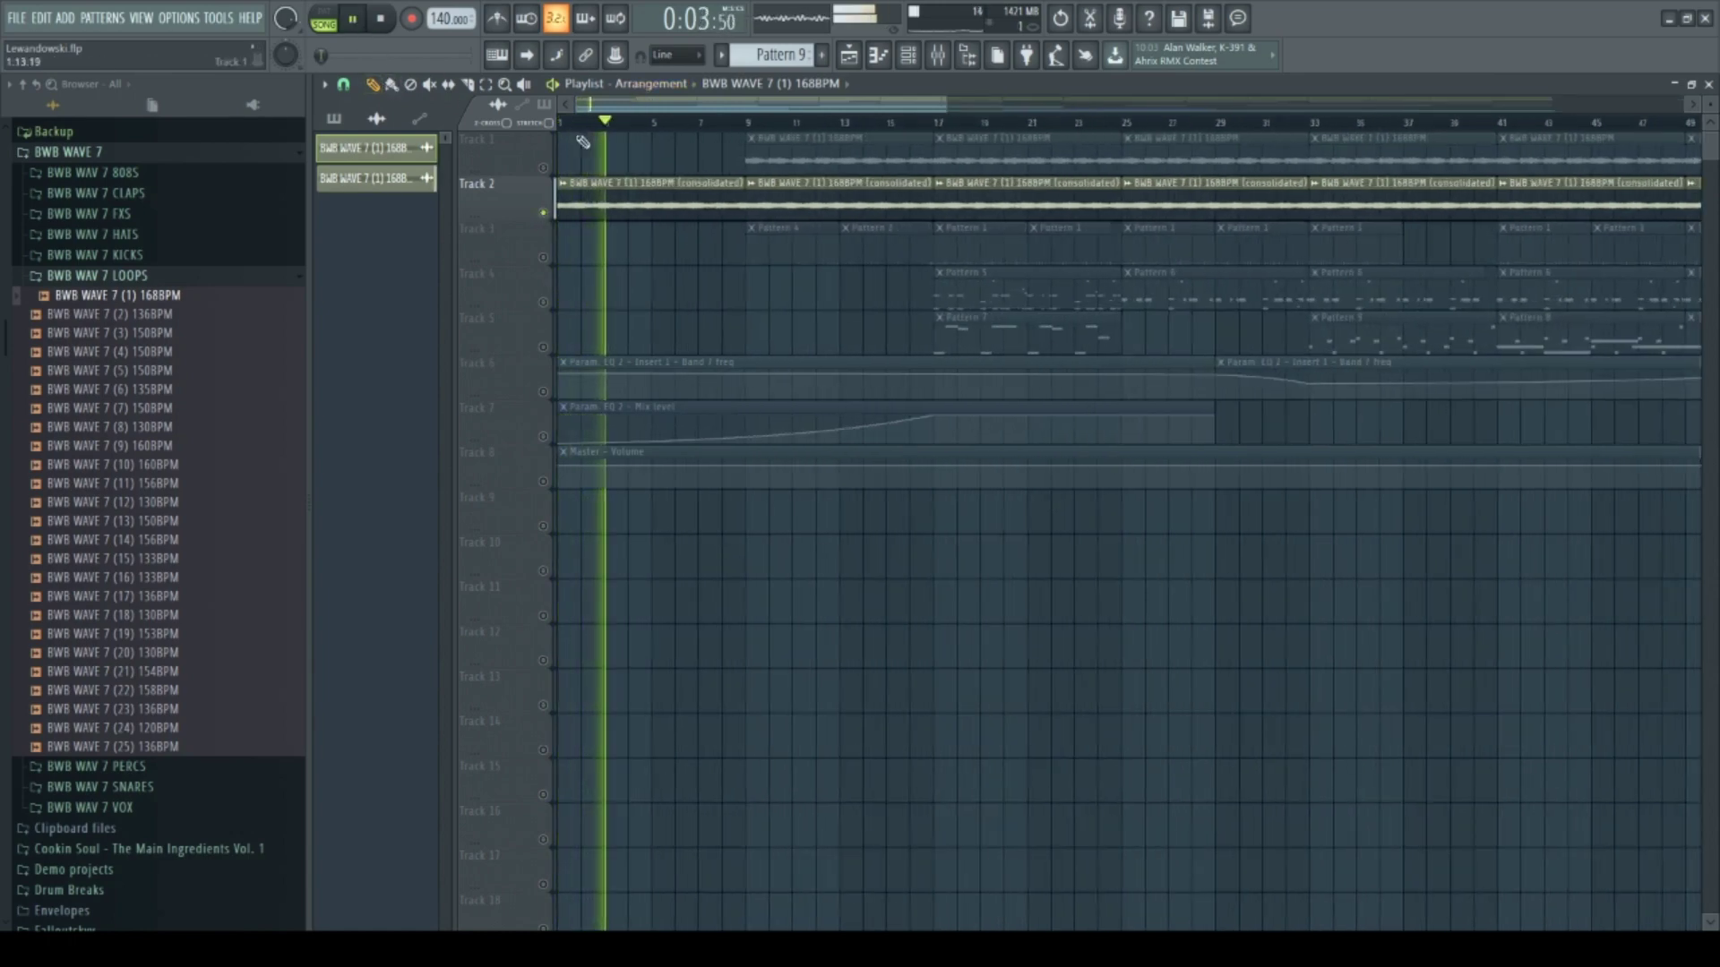
right_click(544, 214)
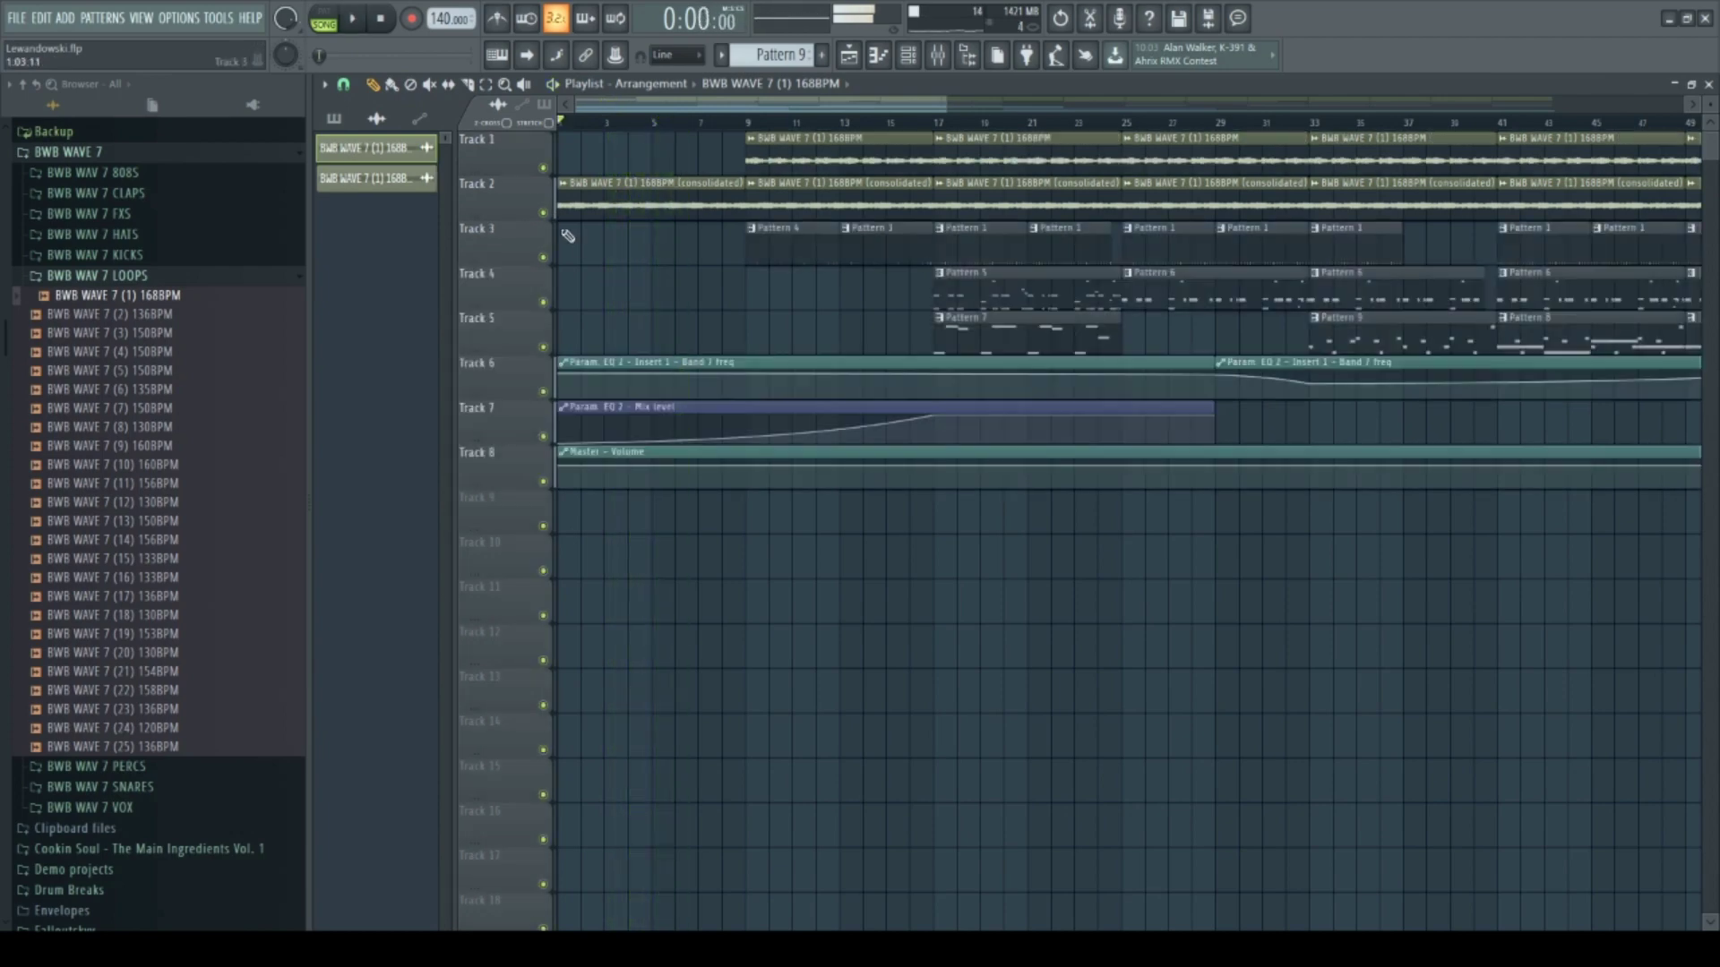
key("space")
scroll(599, 262, "down", 2)
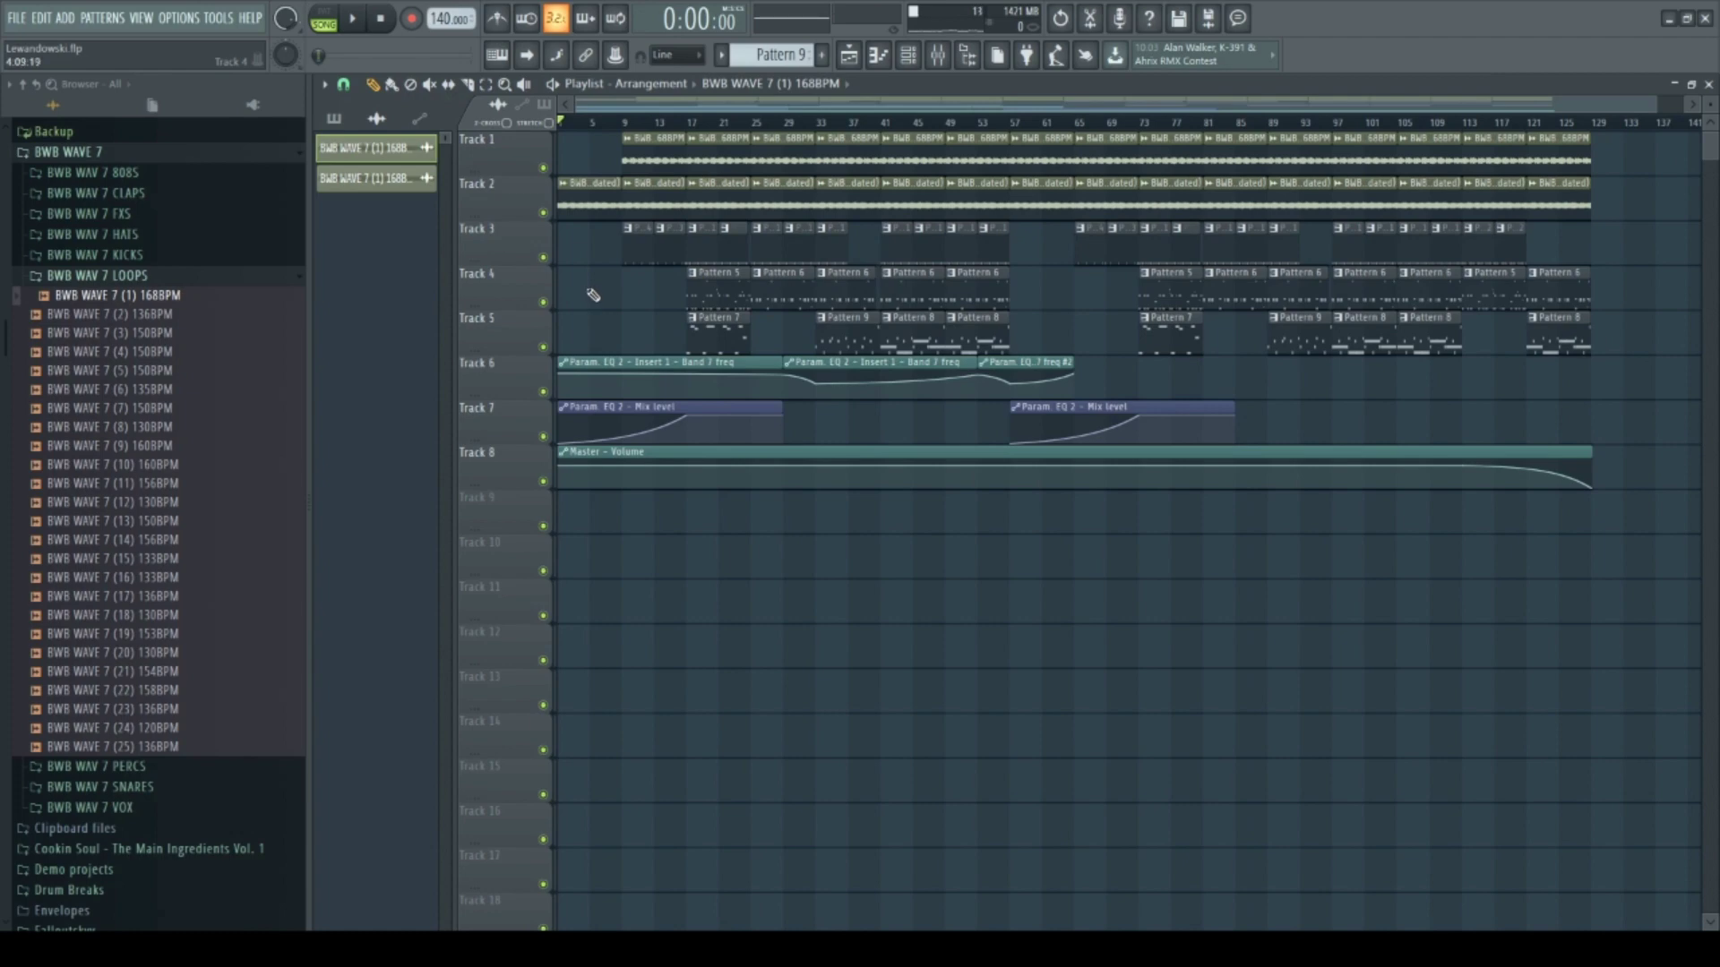
Play the song from bar 9, then stop it
scroll(593, 295, "up", 2)
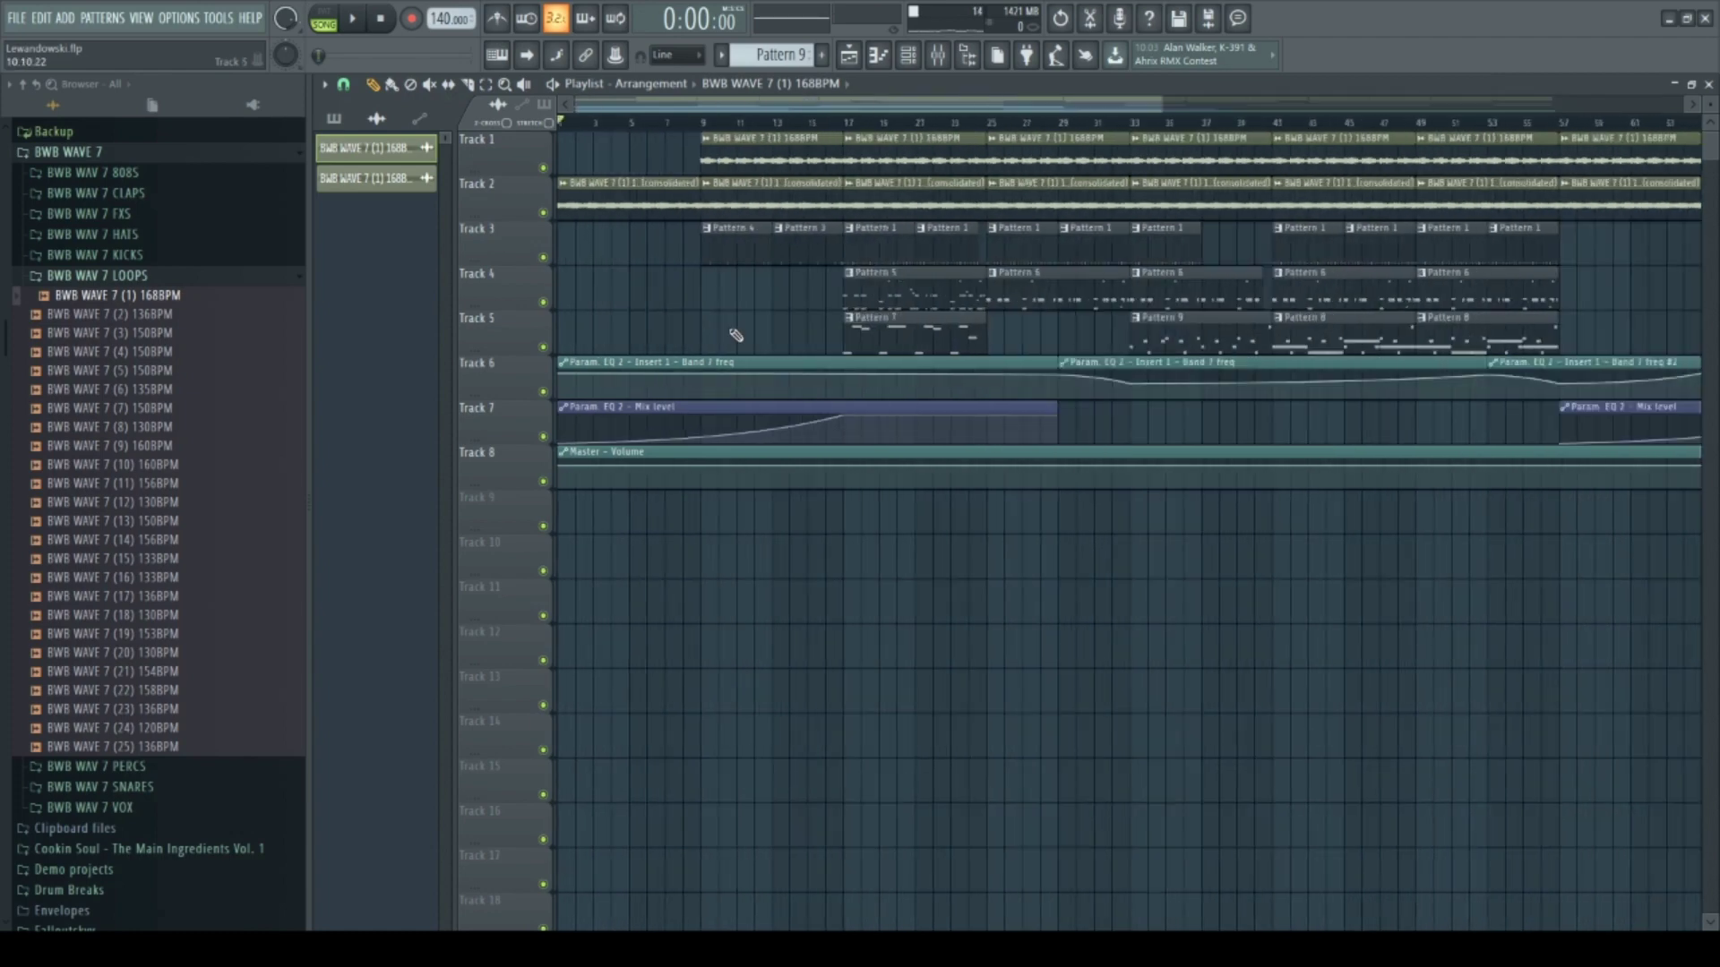
scroll(659, 269, "up", 3)
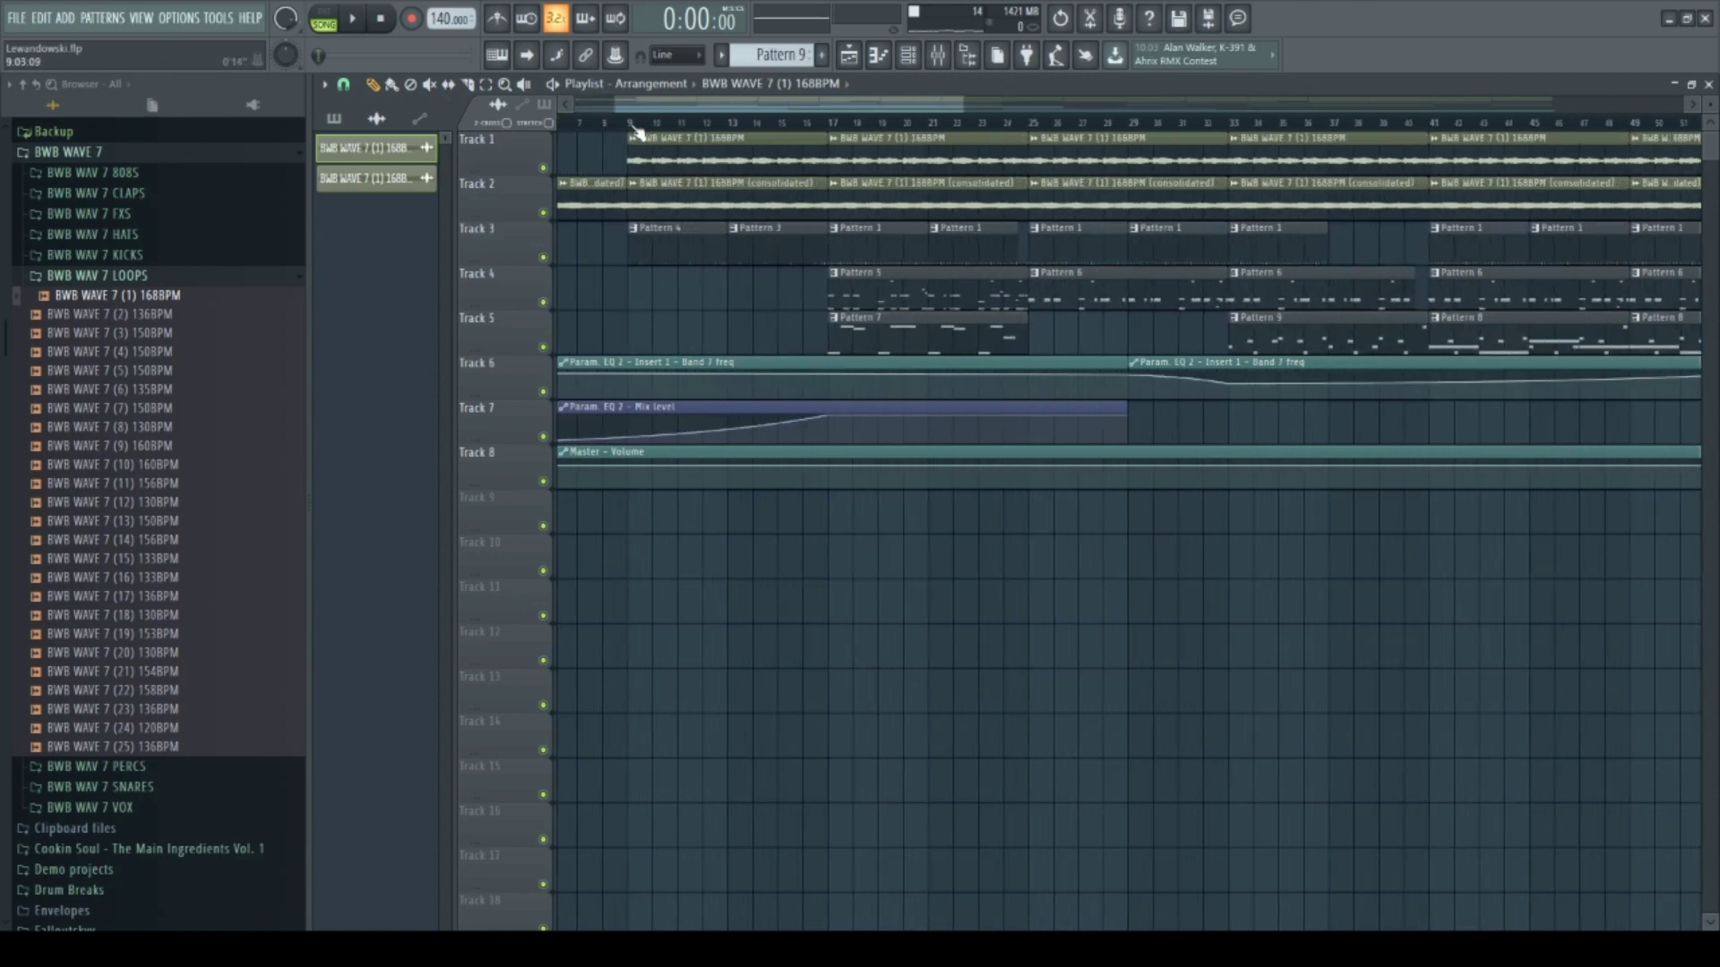
left_click(679, 257)
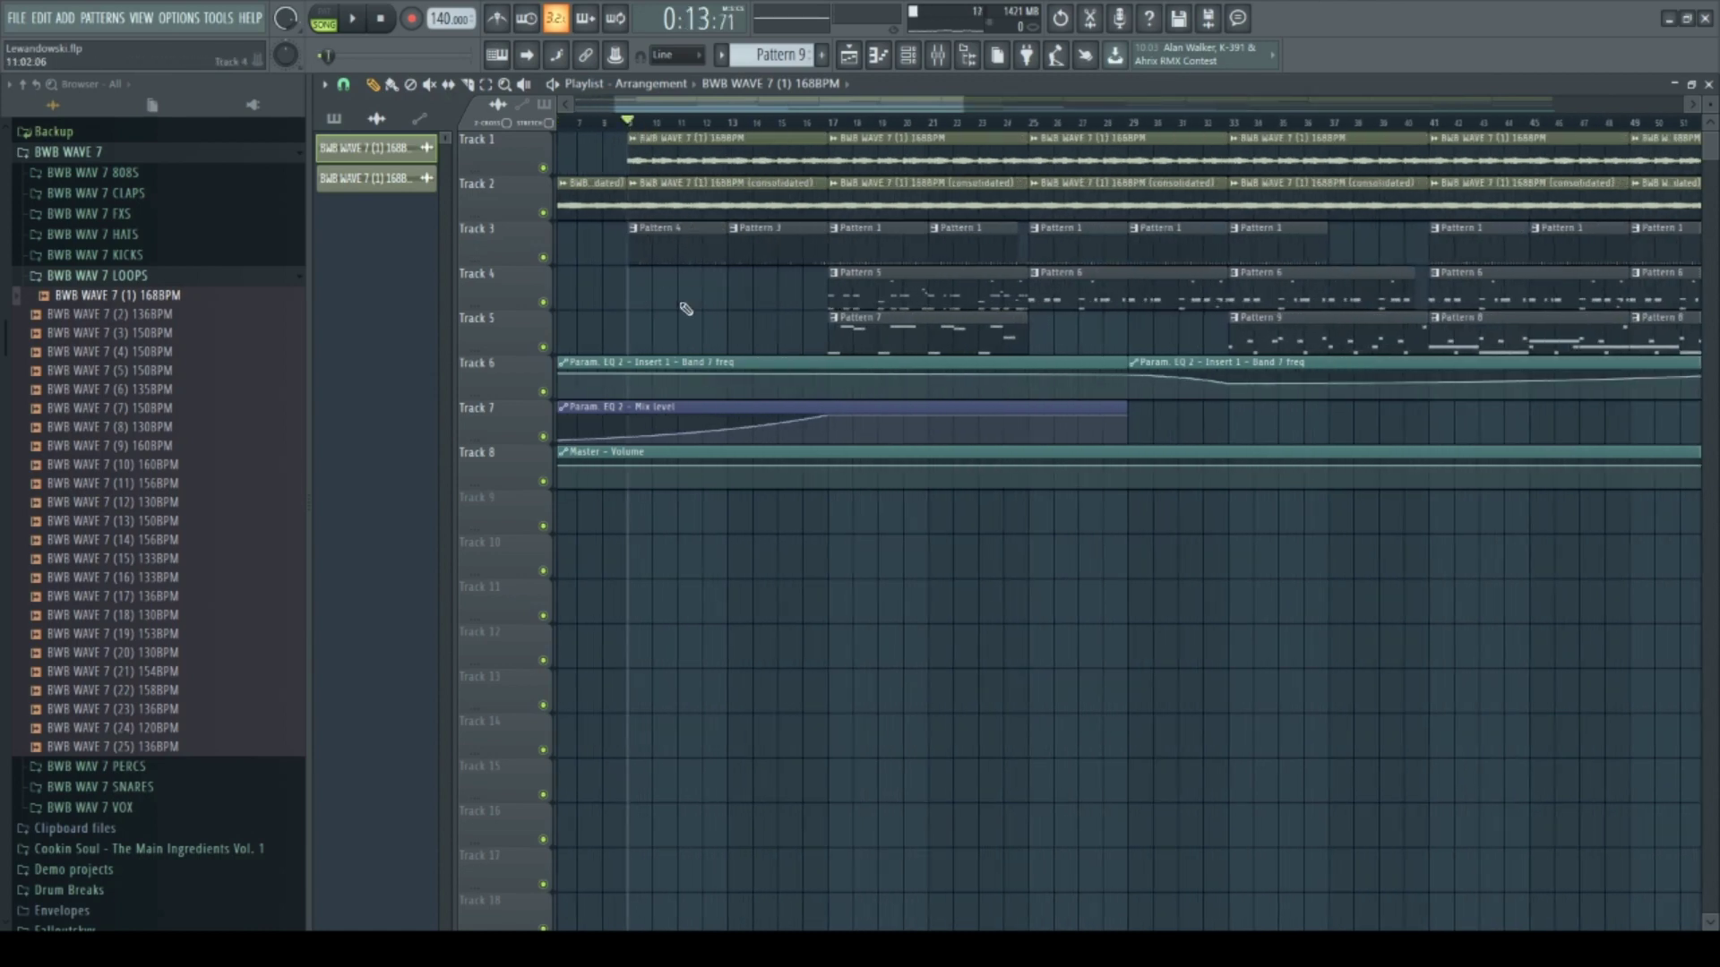
key("space")
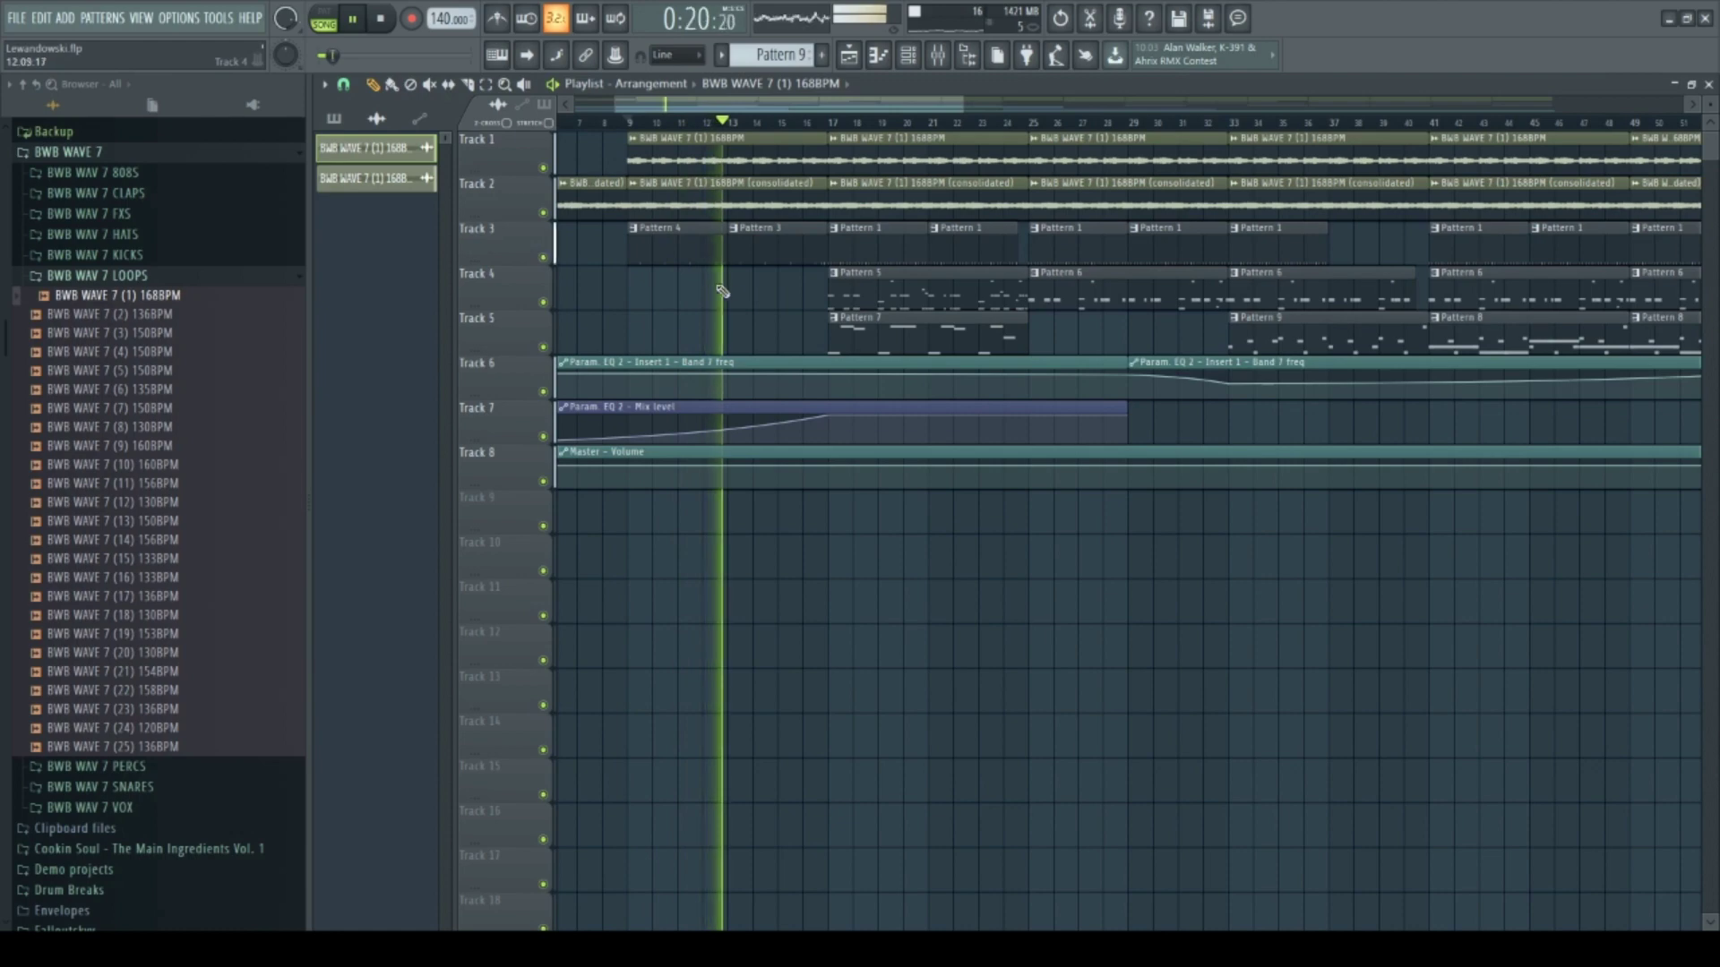
key("space")
Collapse the BWB WAV 7 LOOPS folder, close the Channel rack, and play from bar 17
left_click(912, 58)
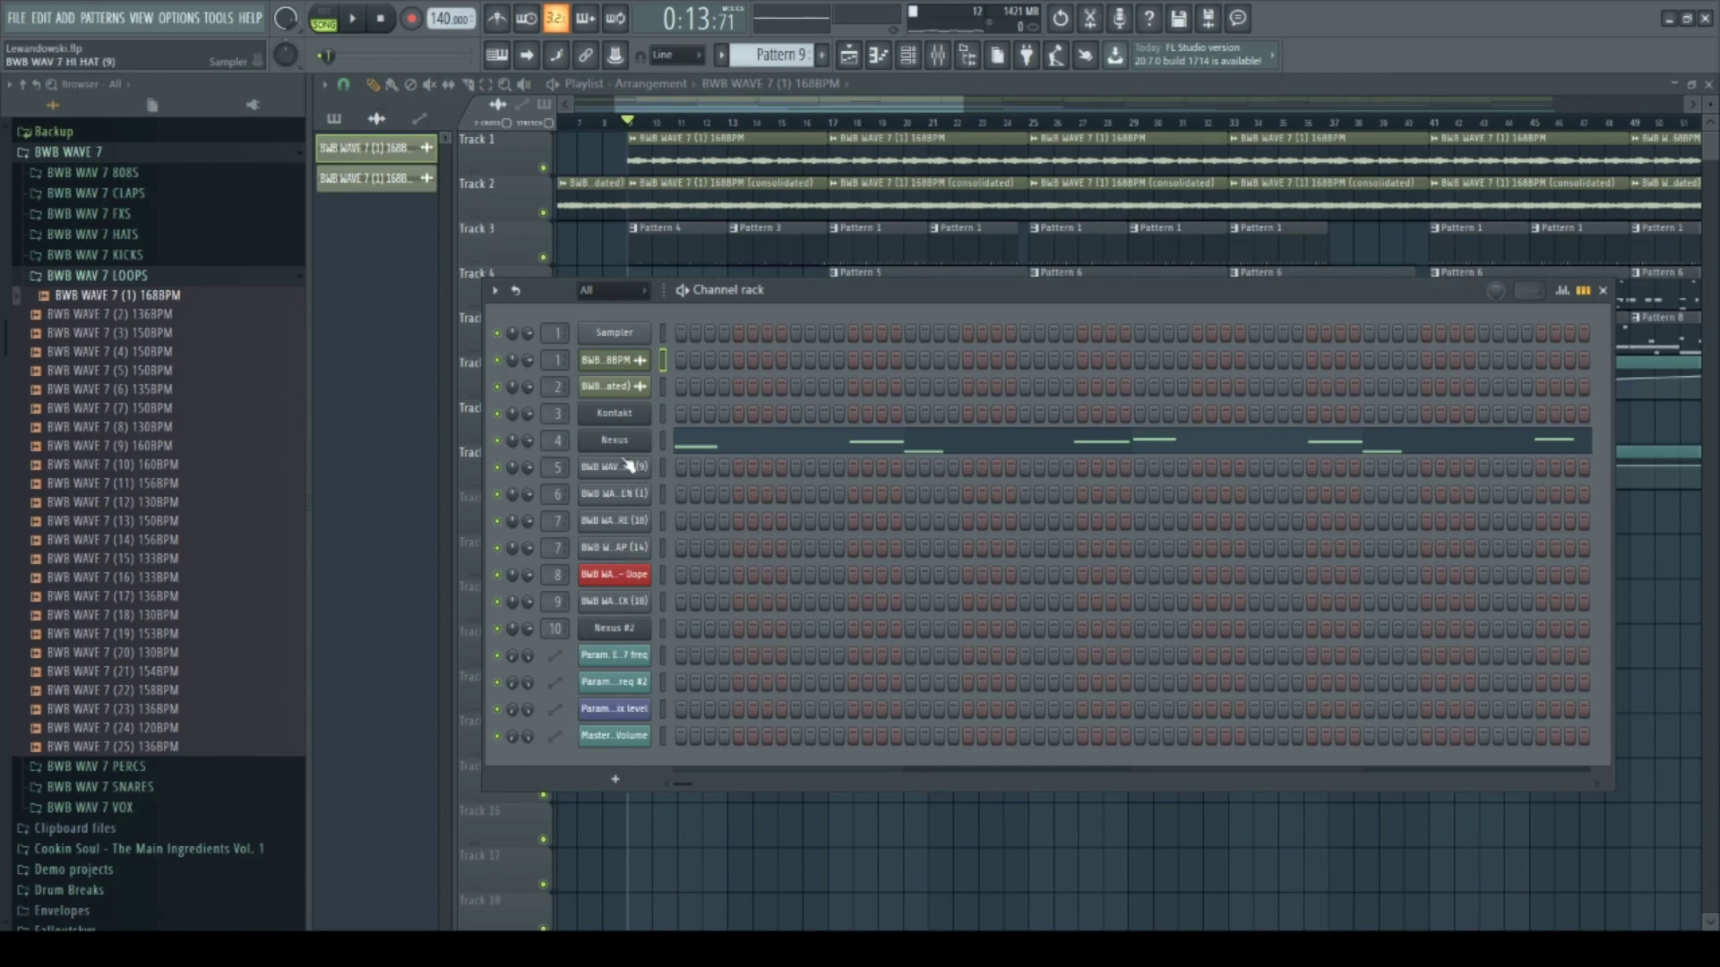
left_click(102, 277)
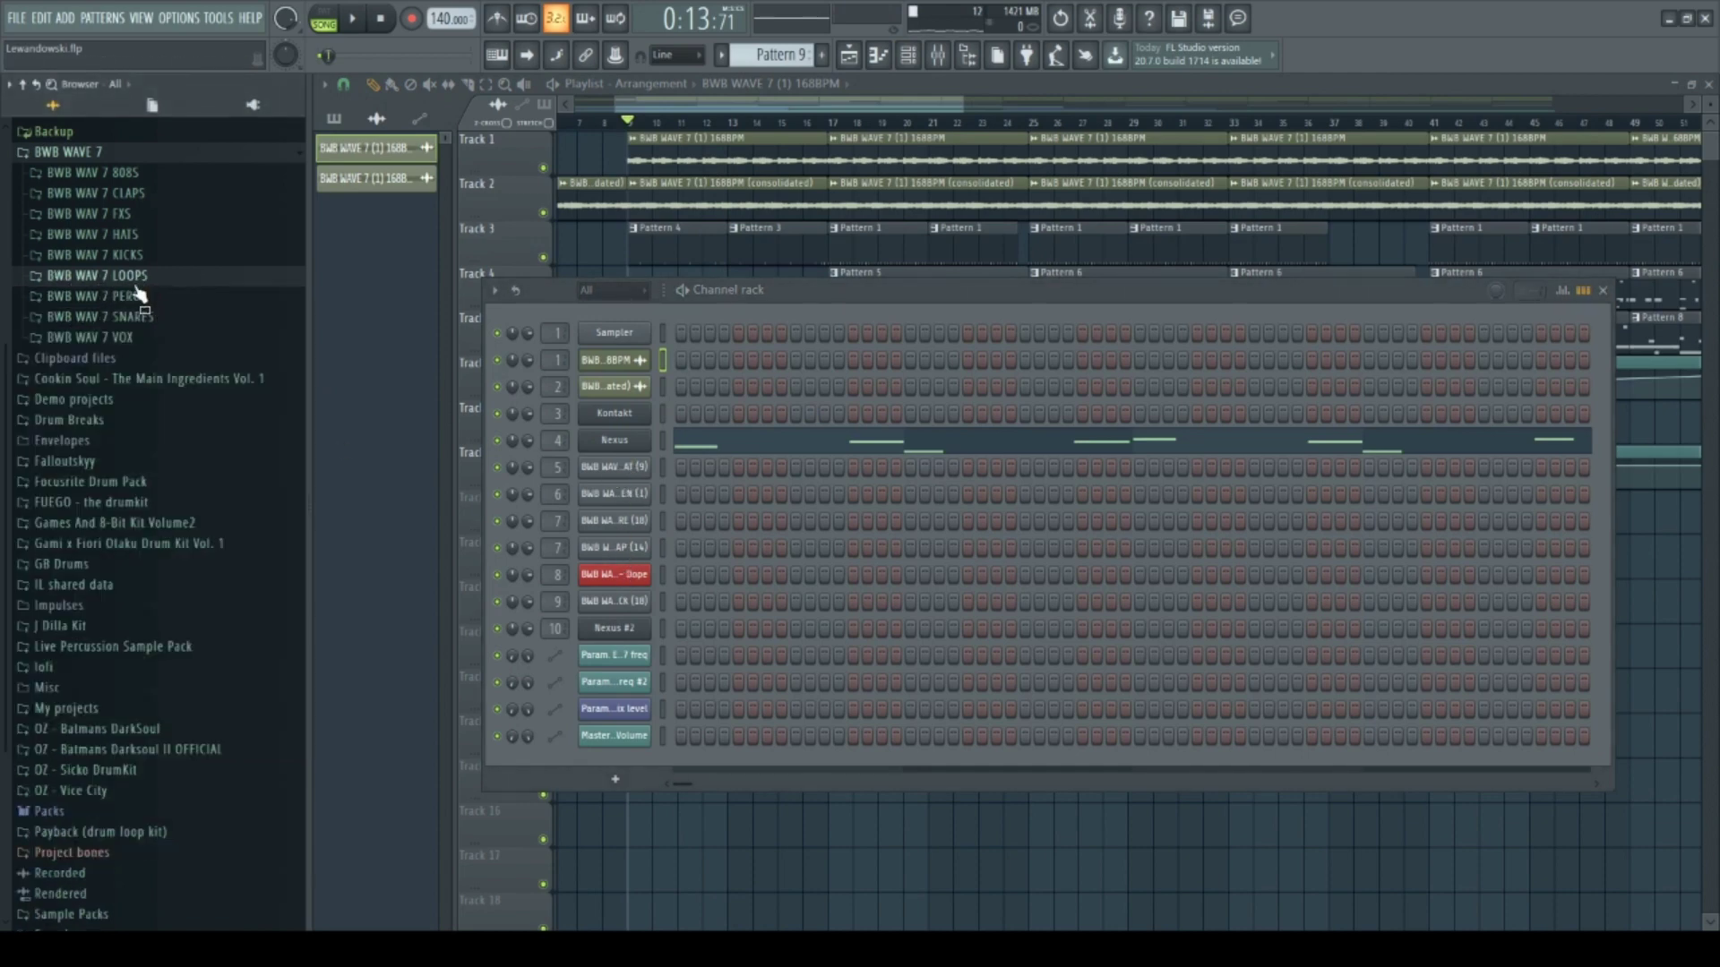
left_click(803, 111)
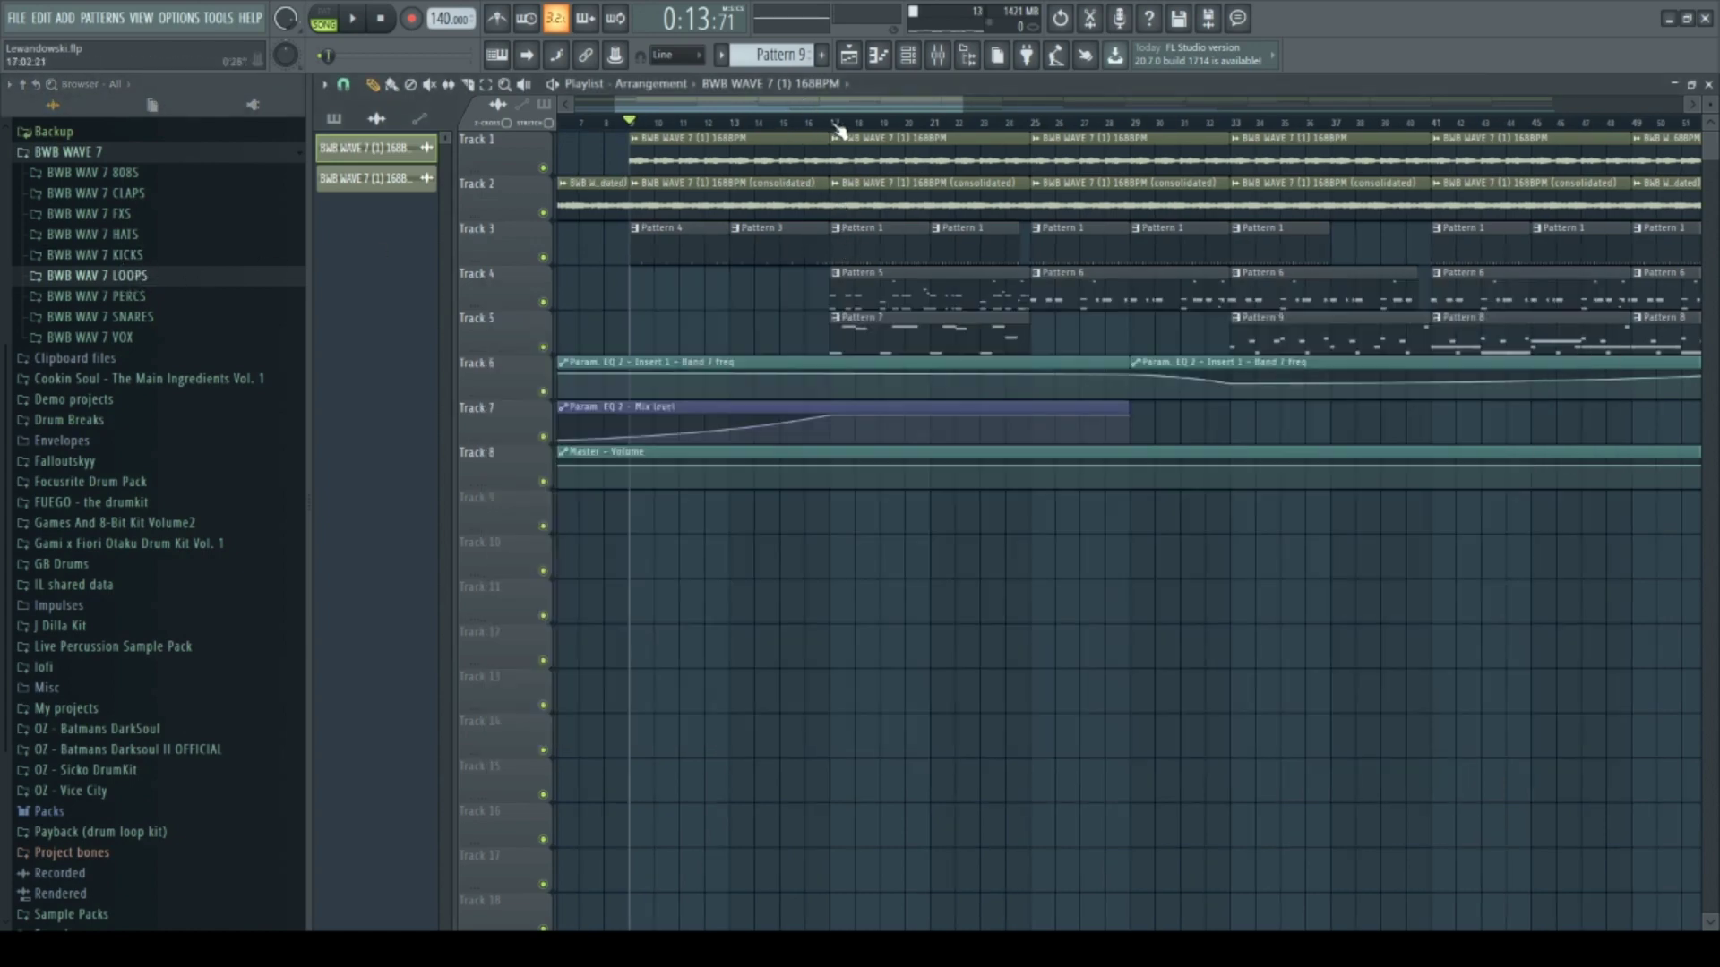
left_click(836, 127)
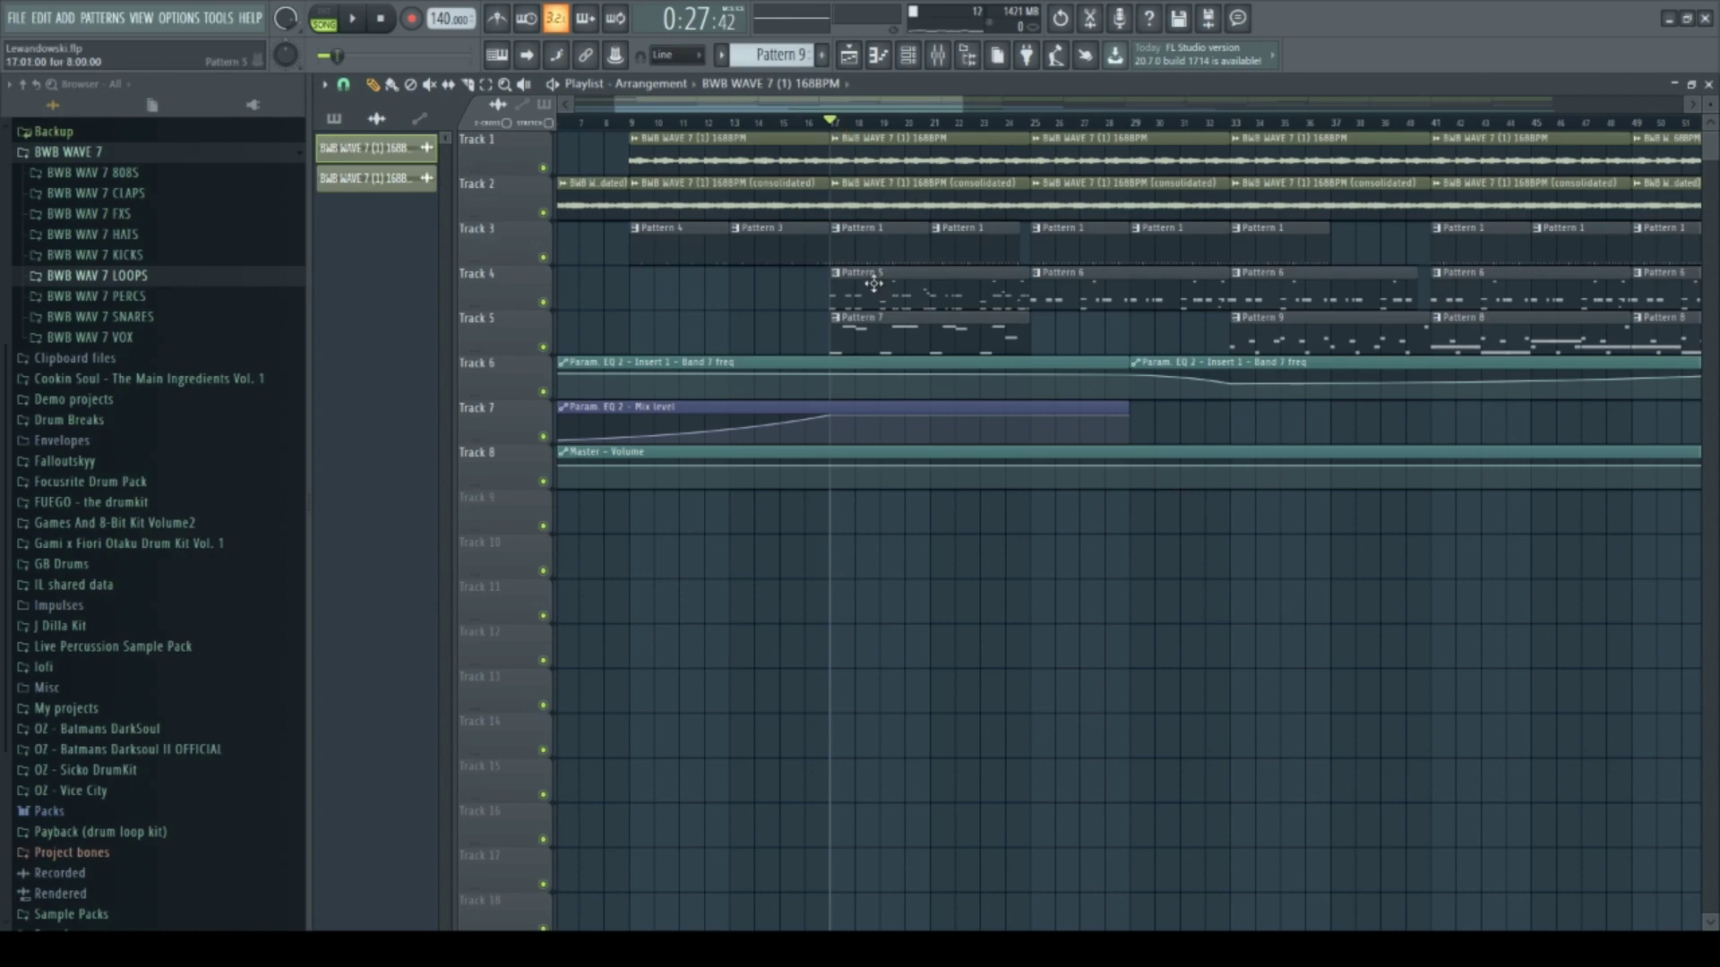
key("space")
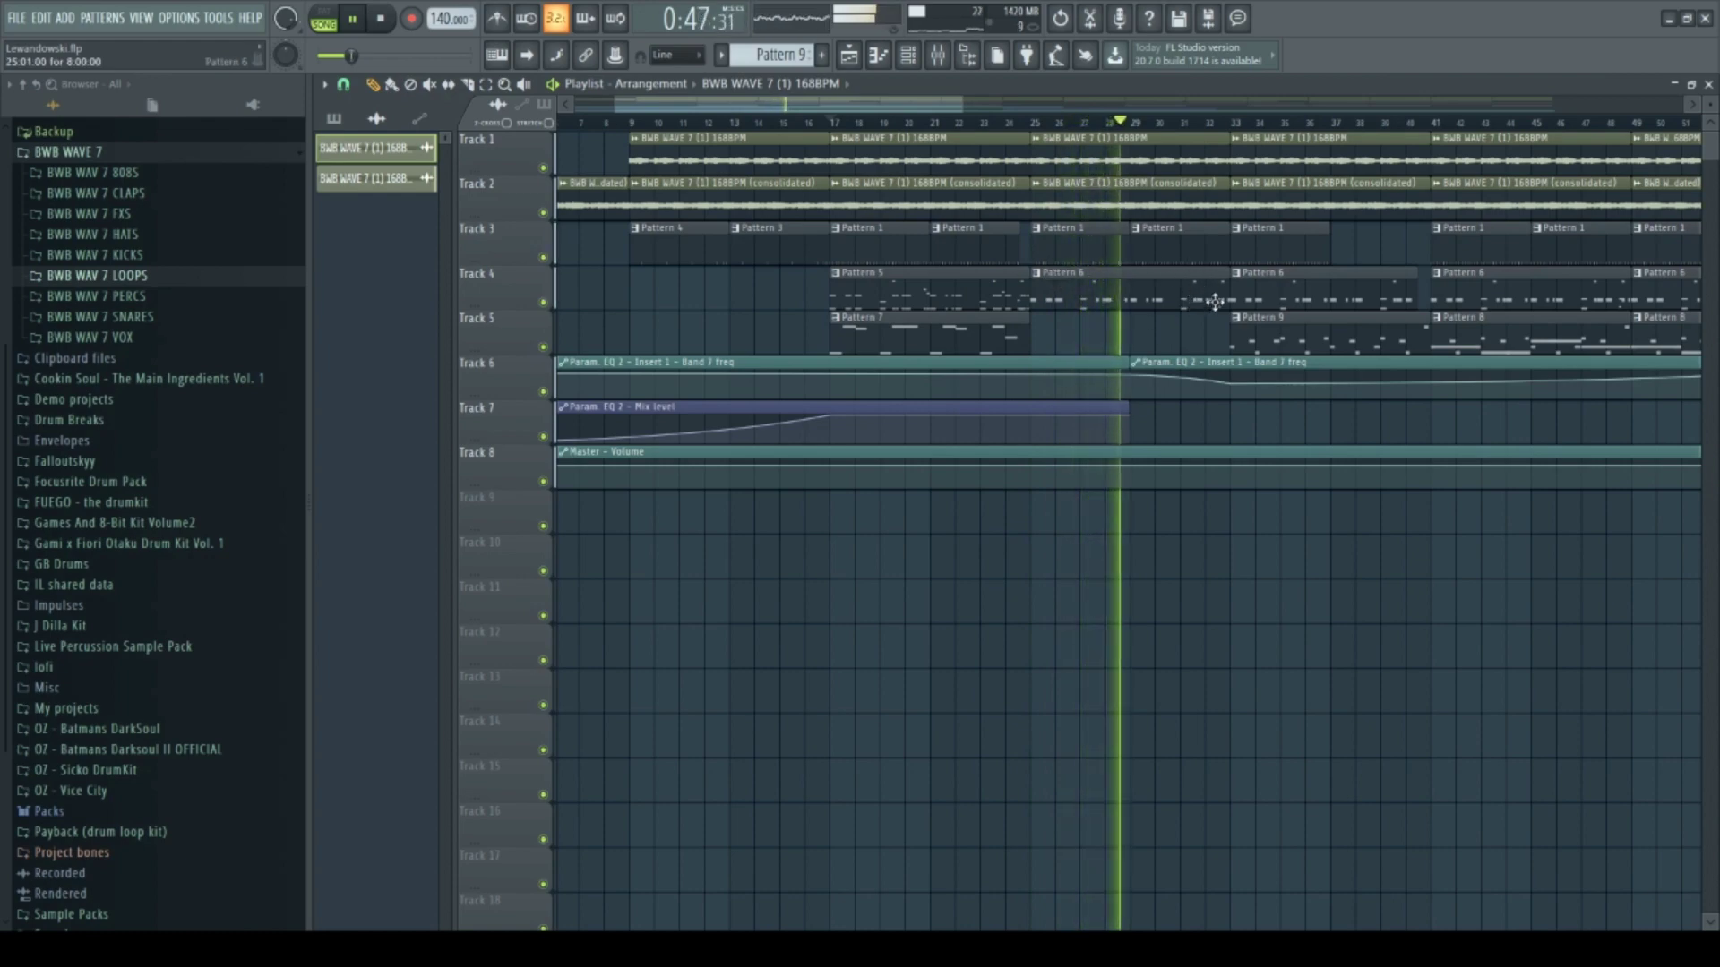
Stop playback, inspect the 808 SHORT (4) - Dope sampler settings, then close it and the Channel rack
key("space")
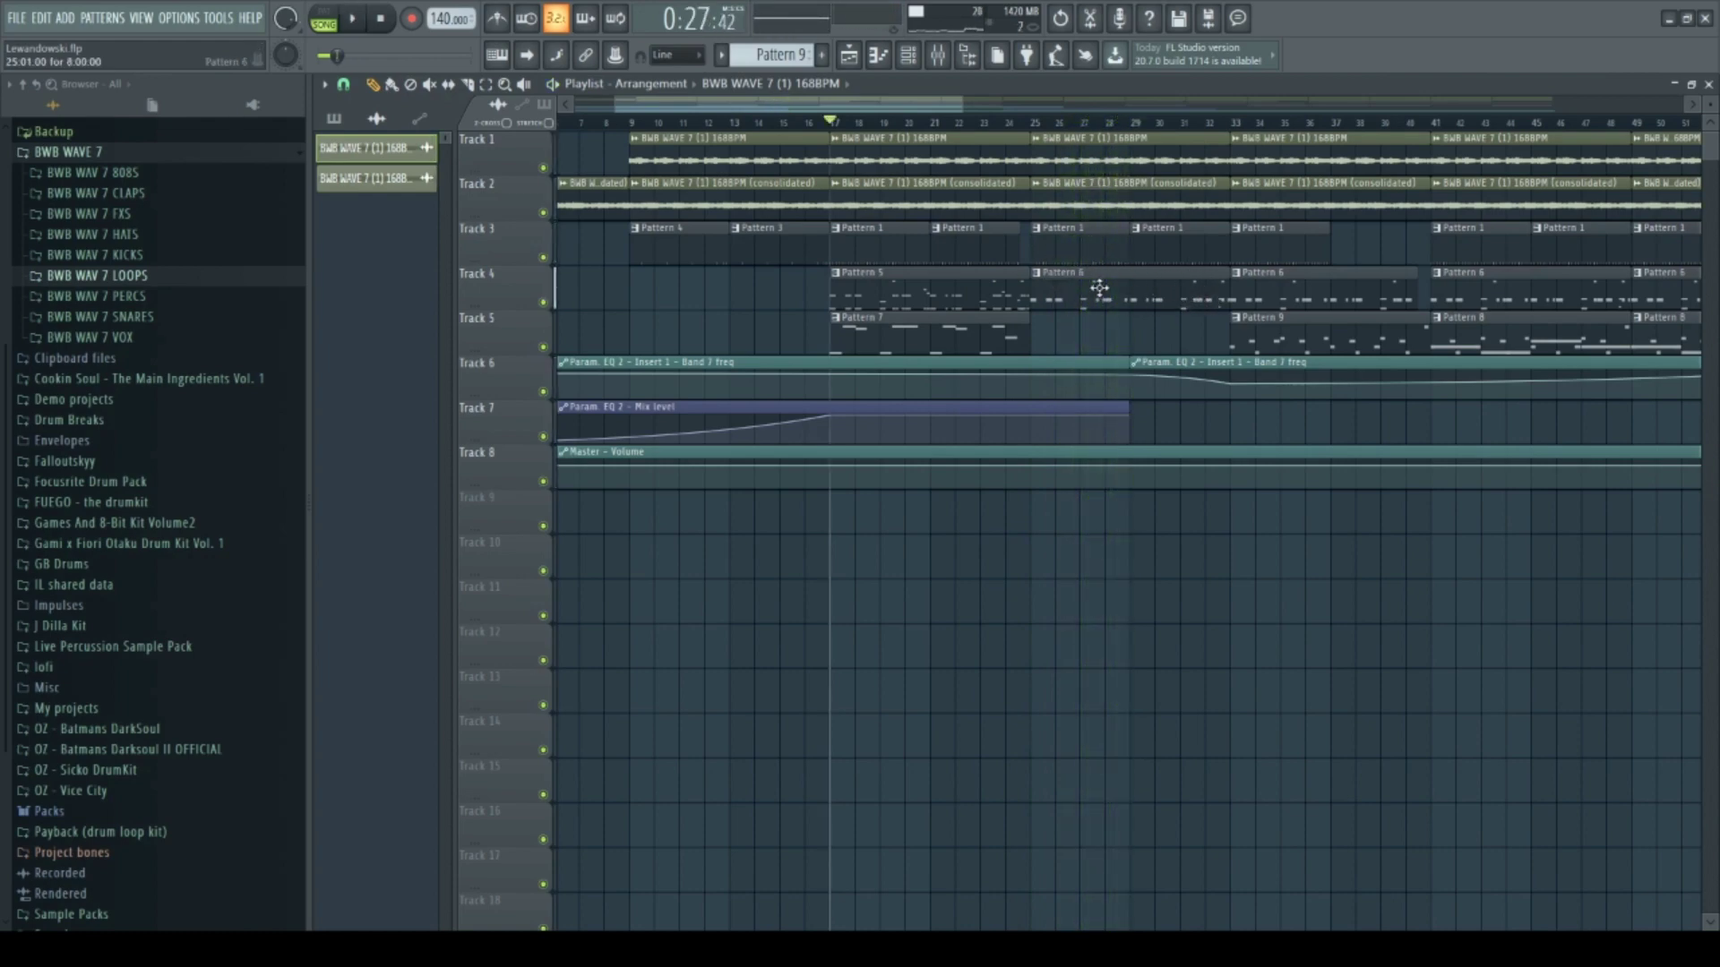
scroll(1099, 288, "right", 3)
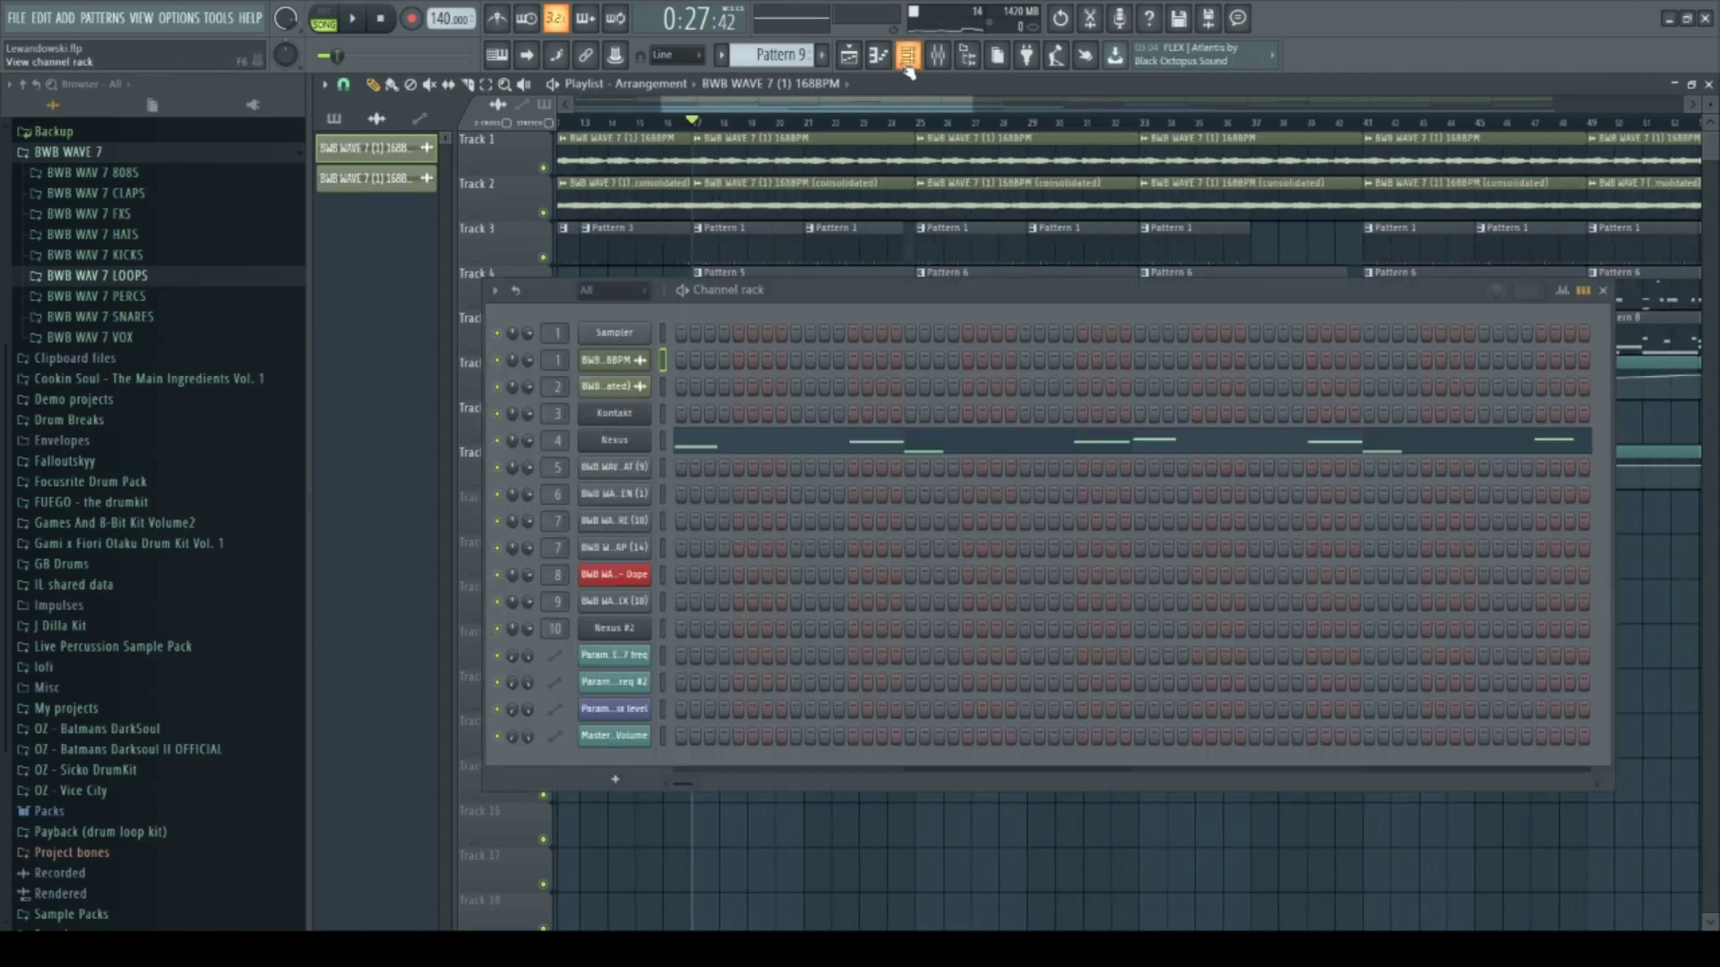
left_click(907, 55)
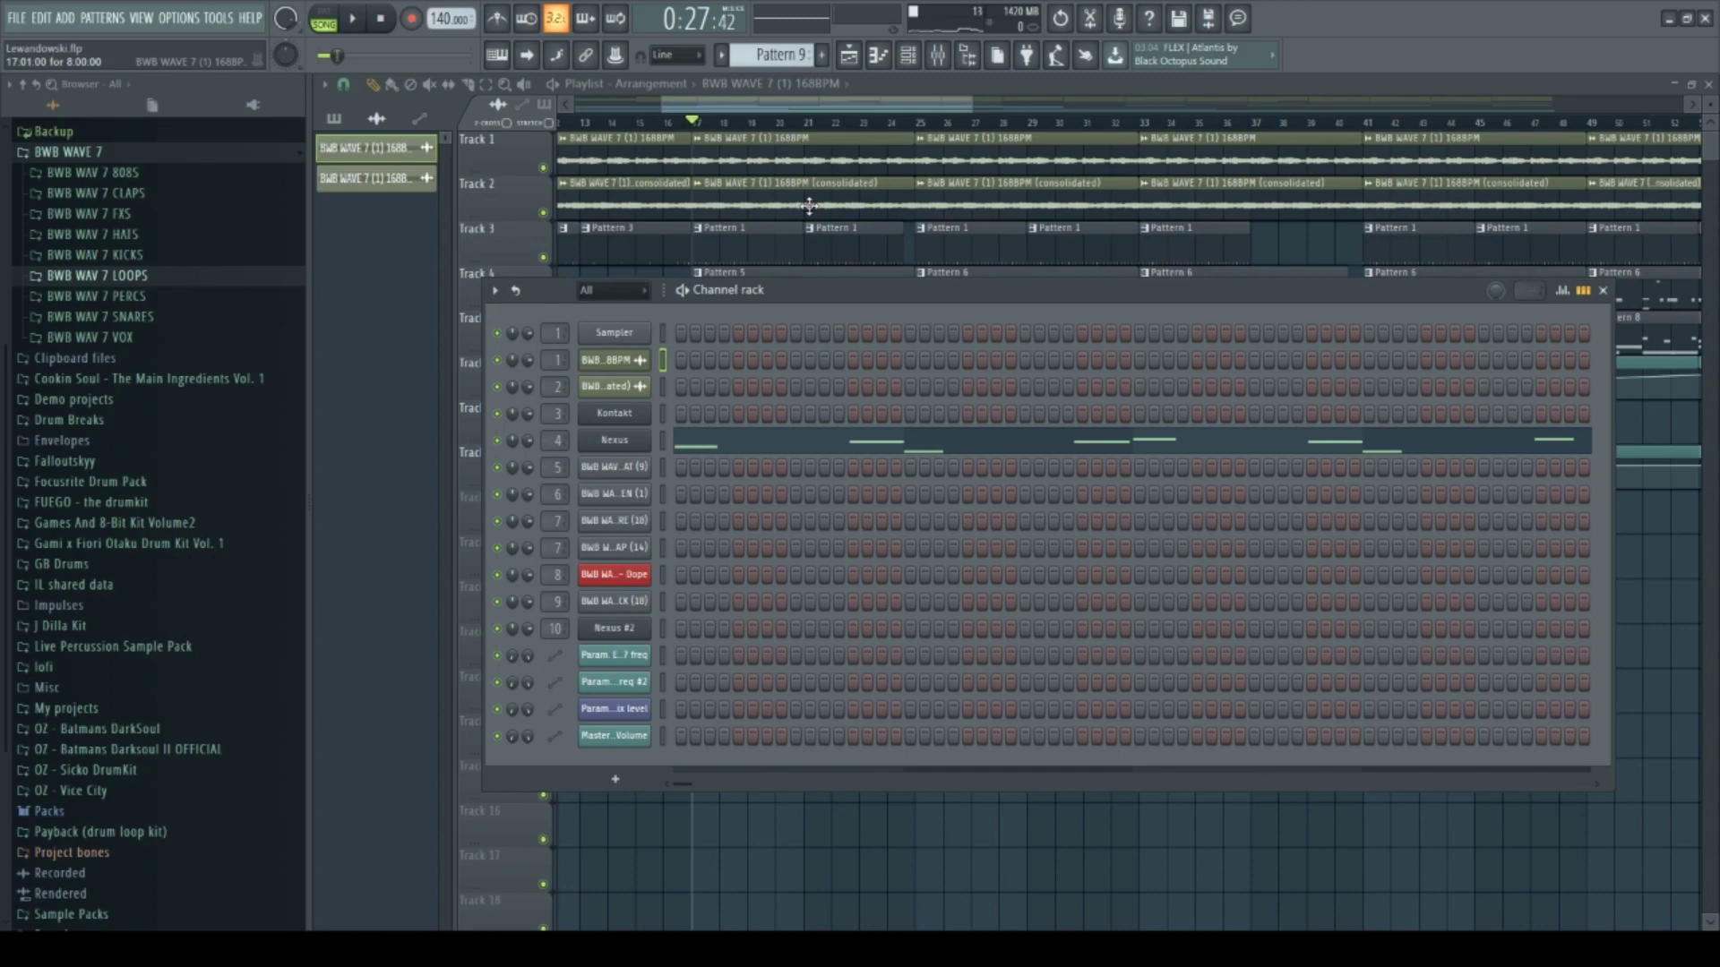
left_click(620, 577)
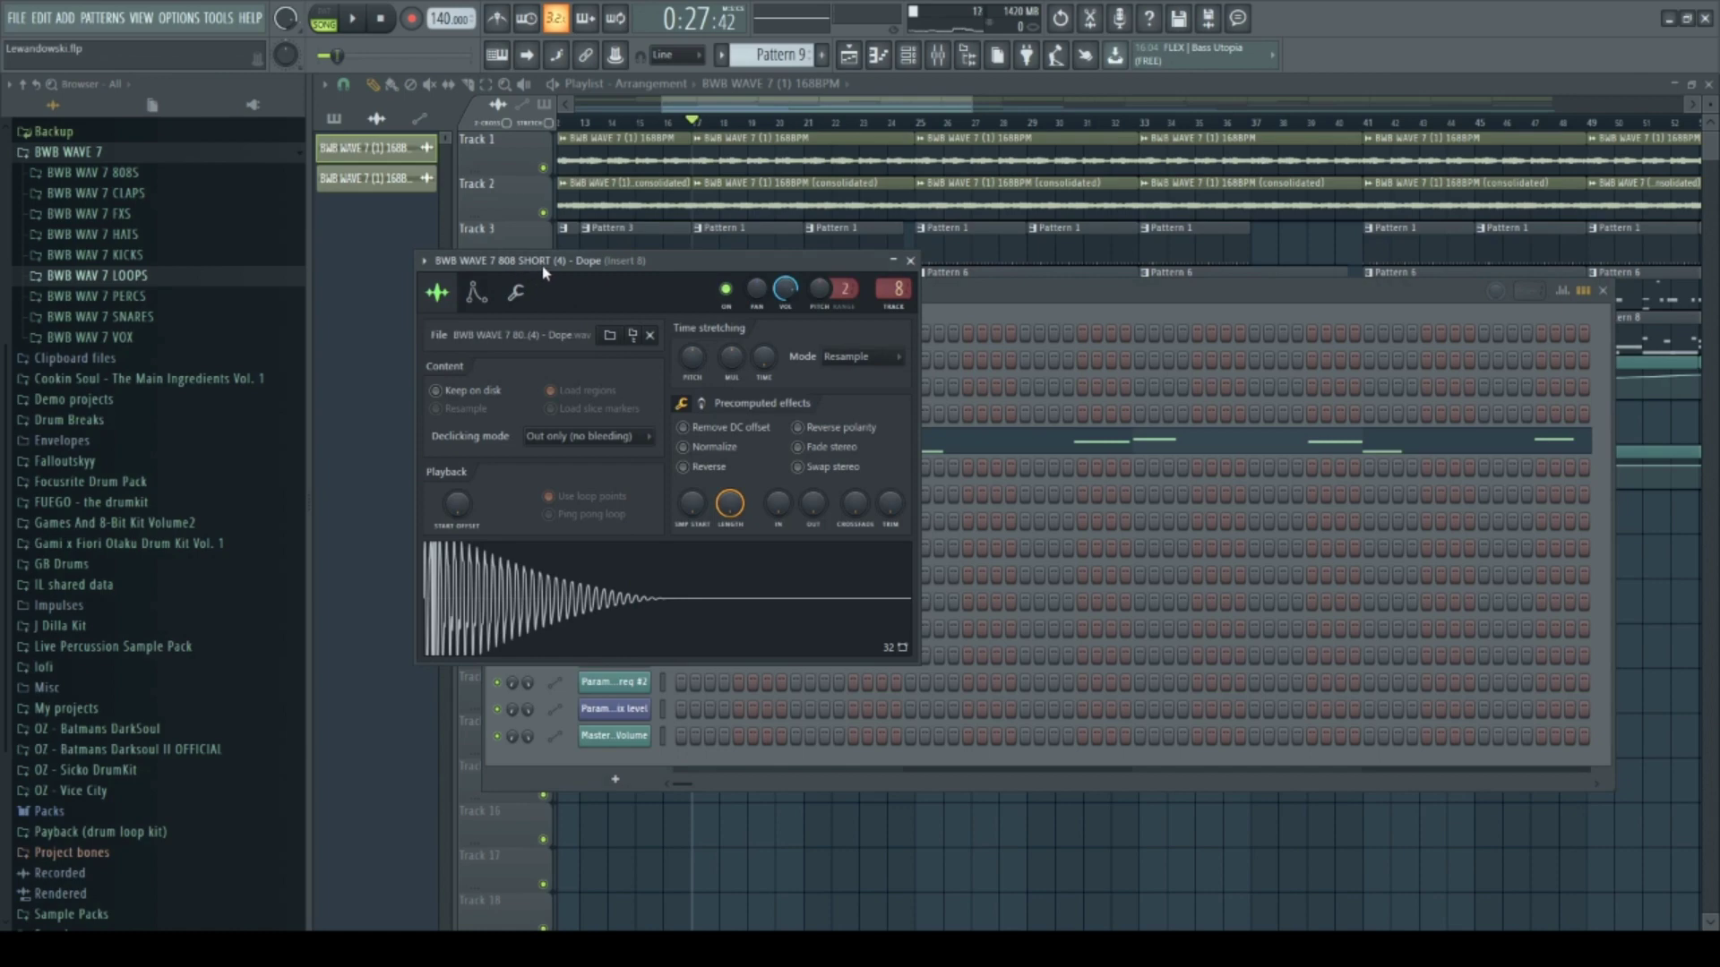
left_click(967, 292)
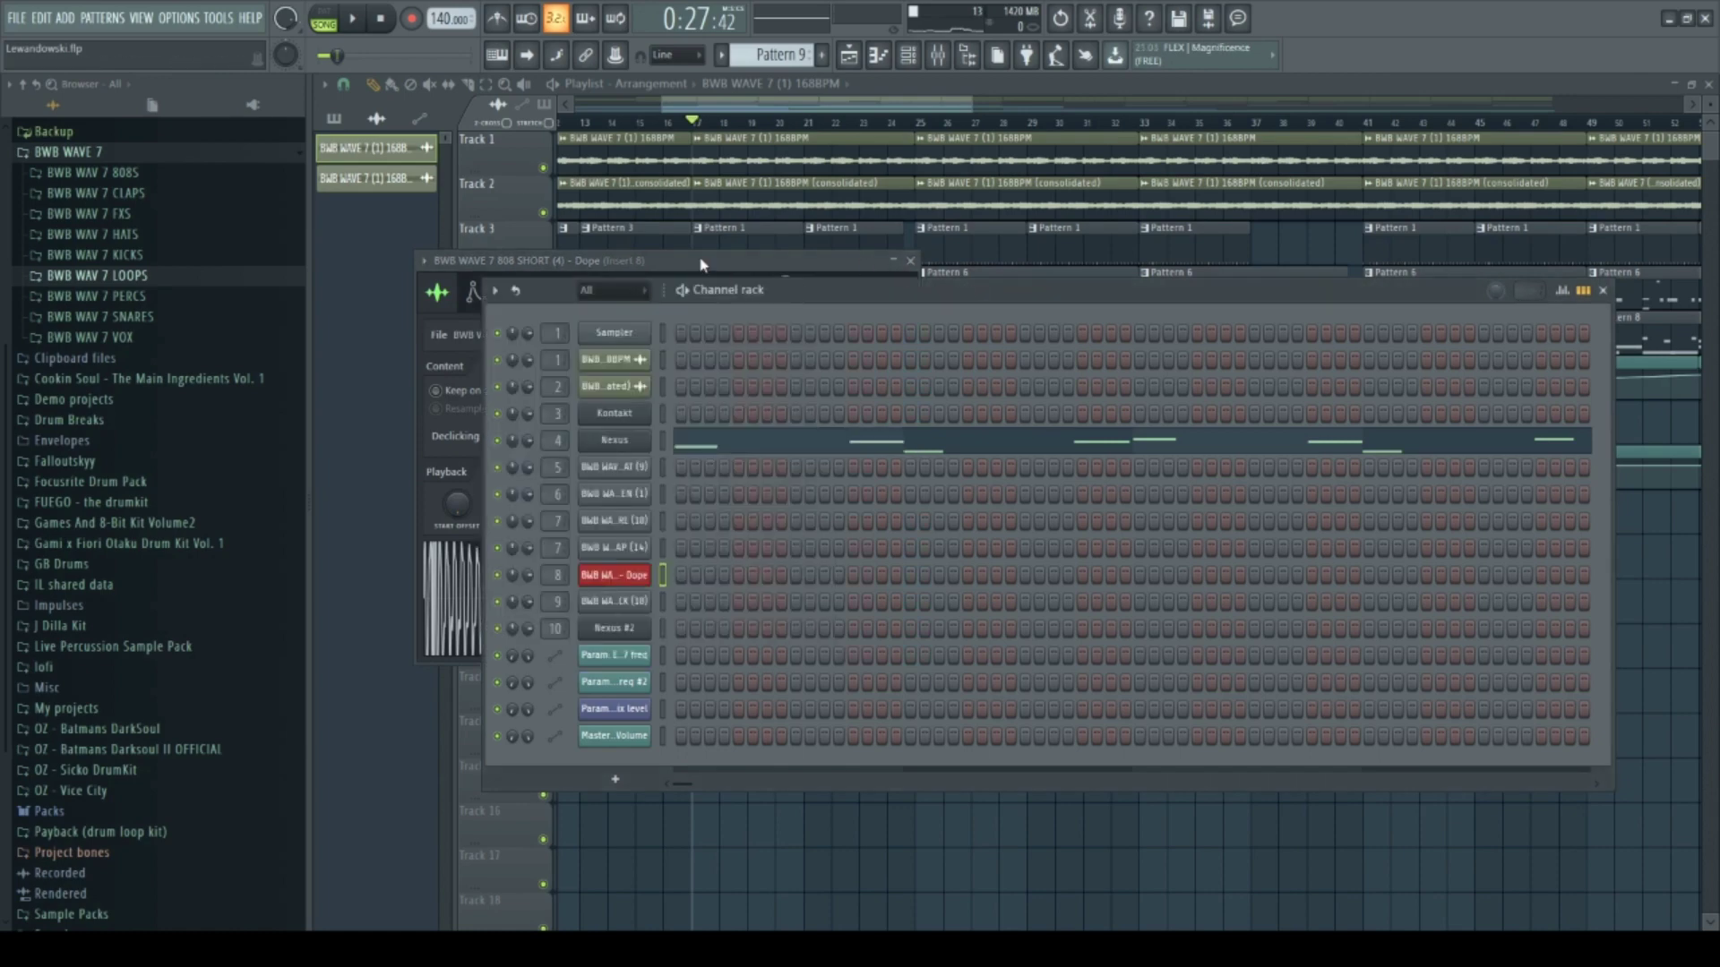
left_click(865, 262)
left_click(910, 261)
key("F6")
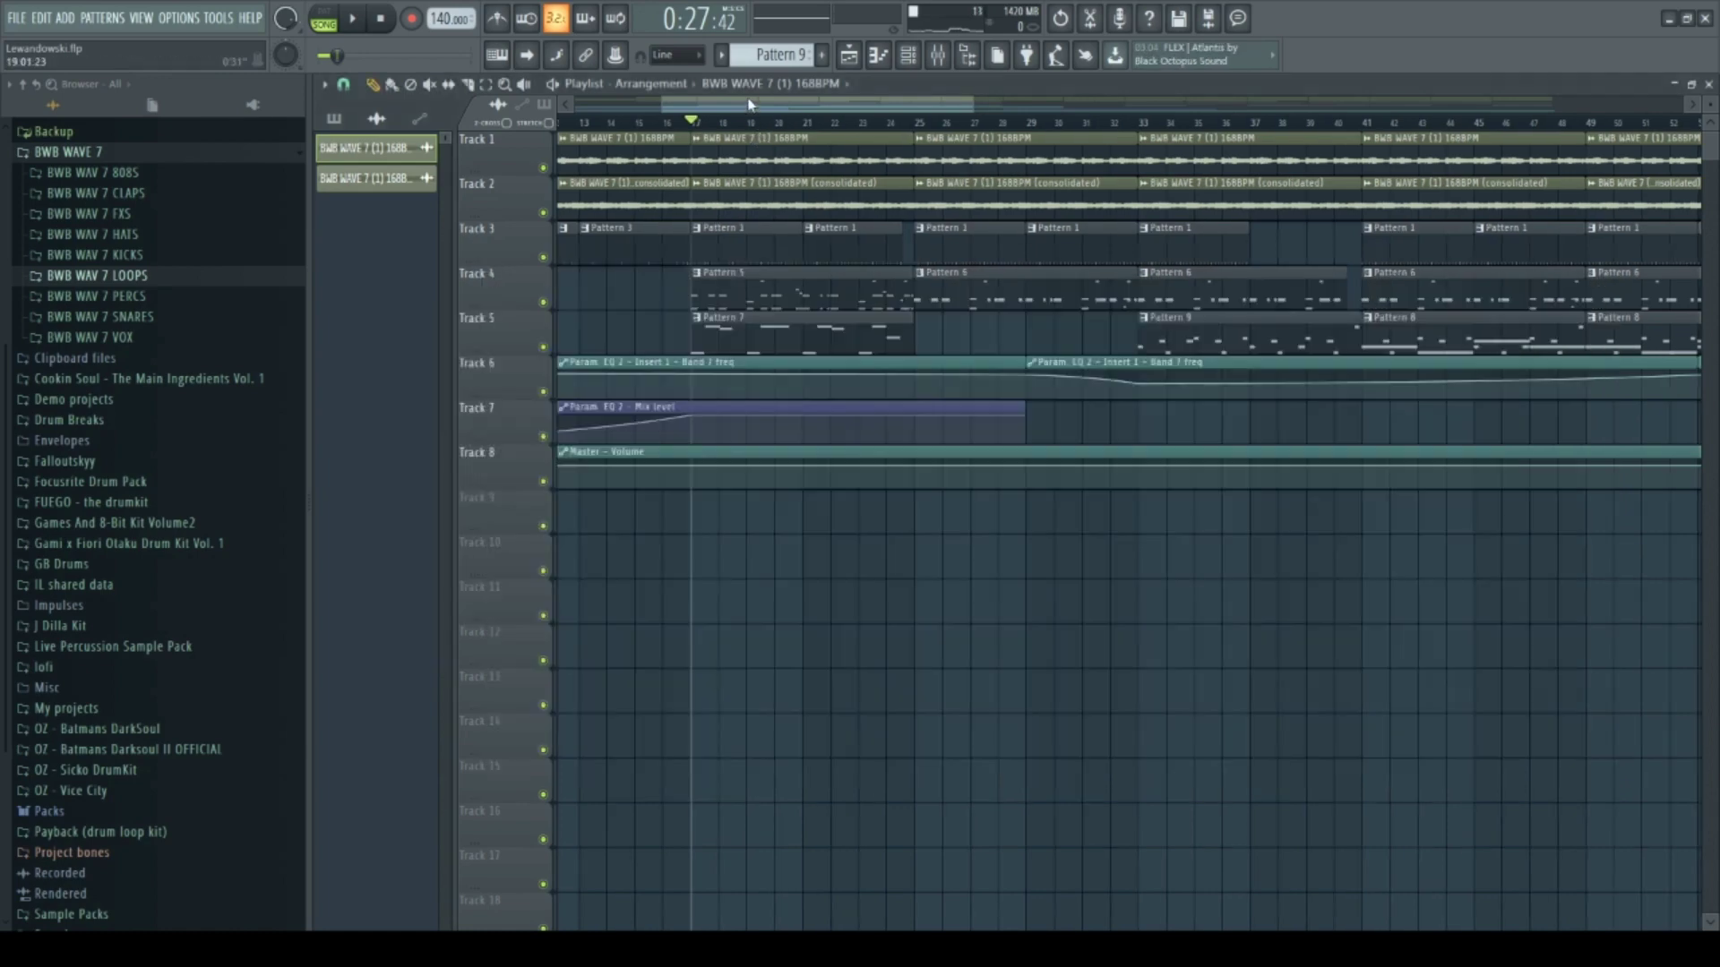
Solo Track 5 and play it on its own
right_click(544, 348)
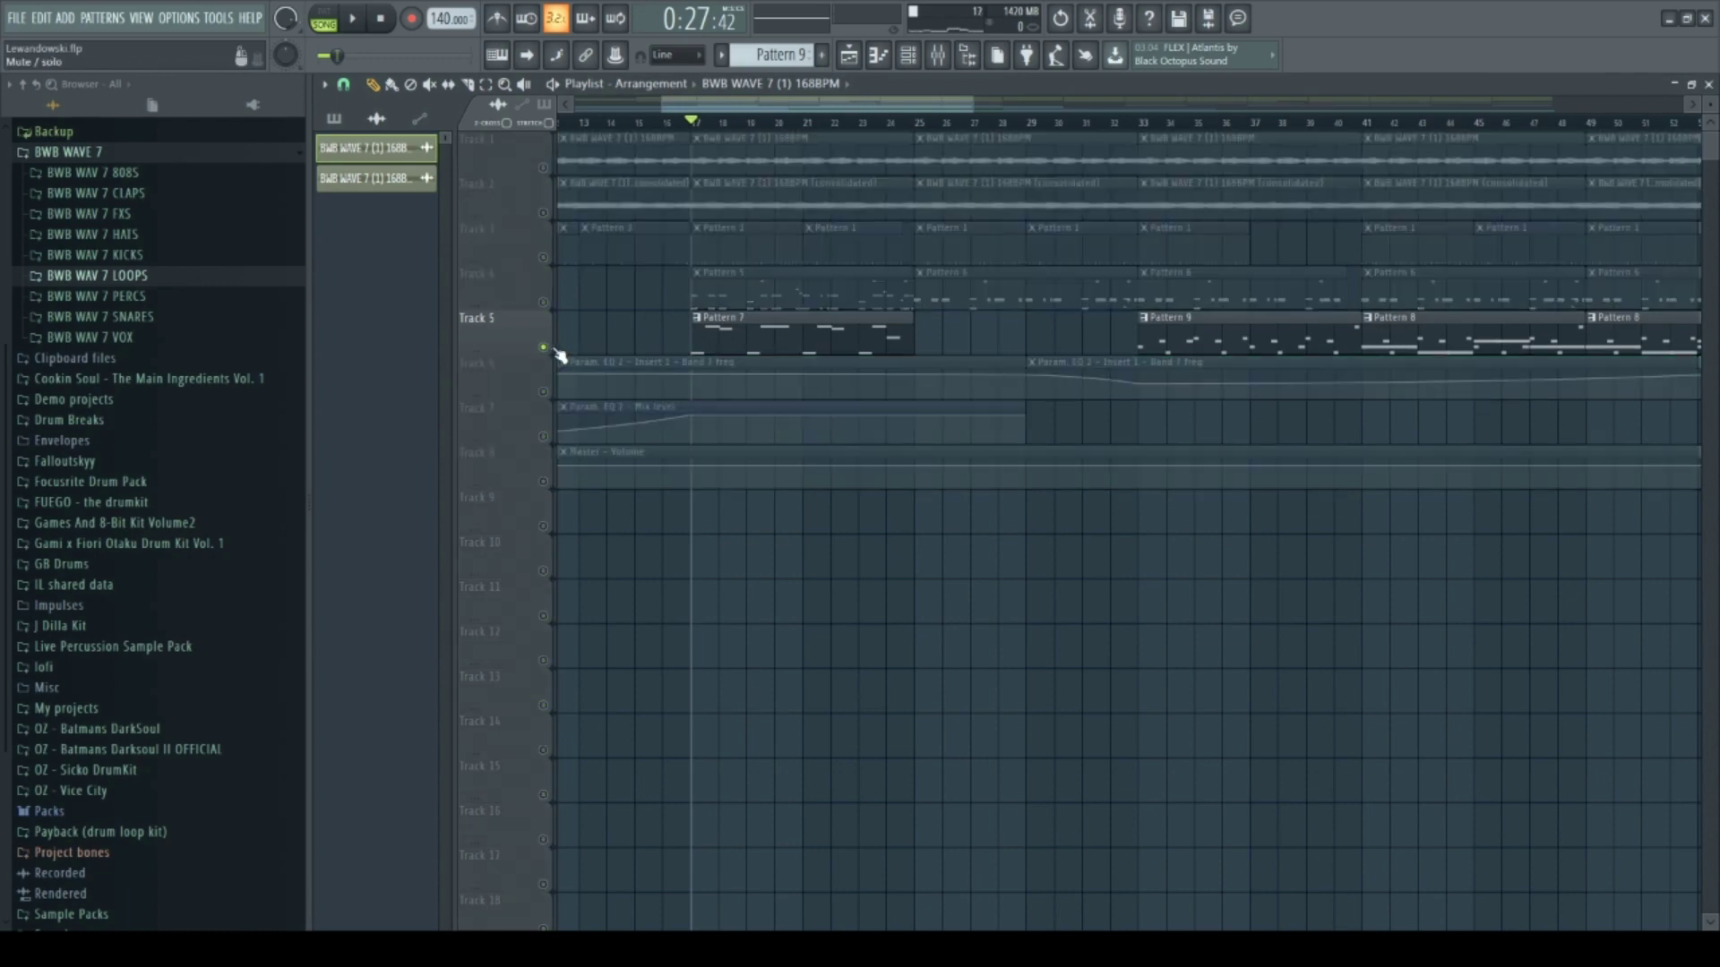
scroll(563, 354, "up", 3)
scroll(798, 359, "down", 4)
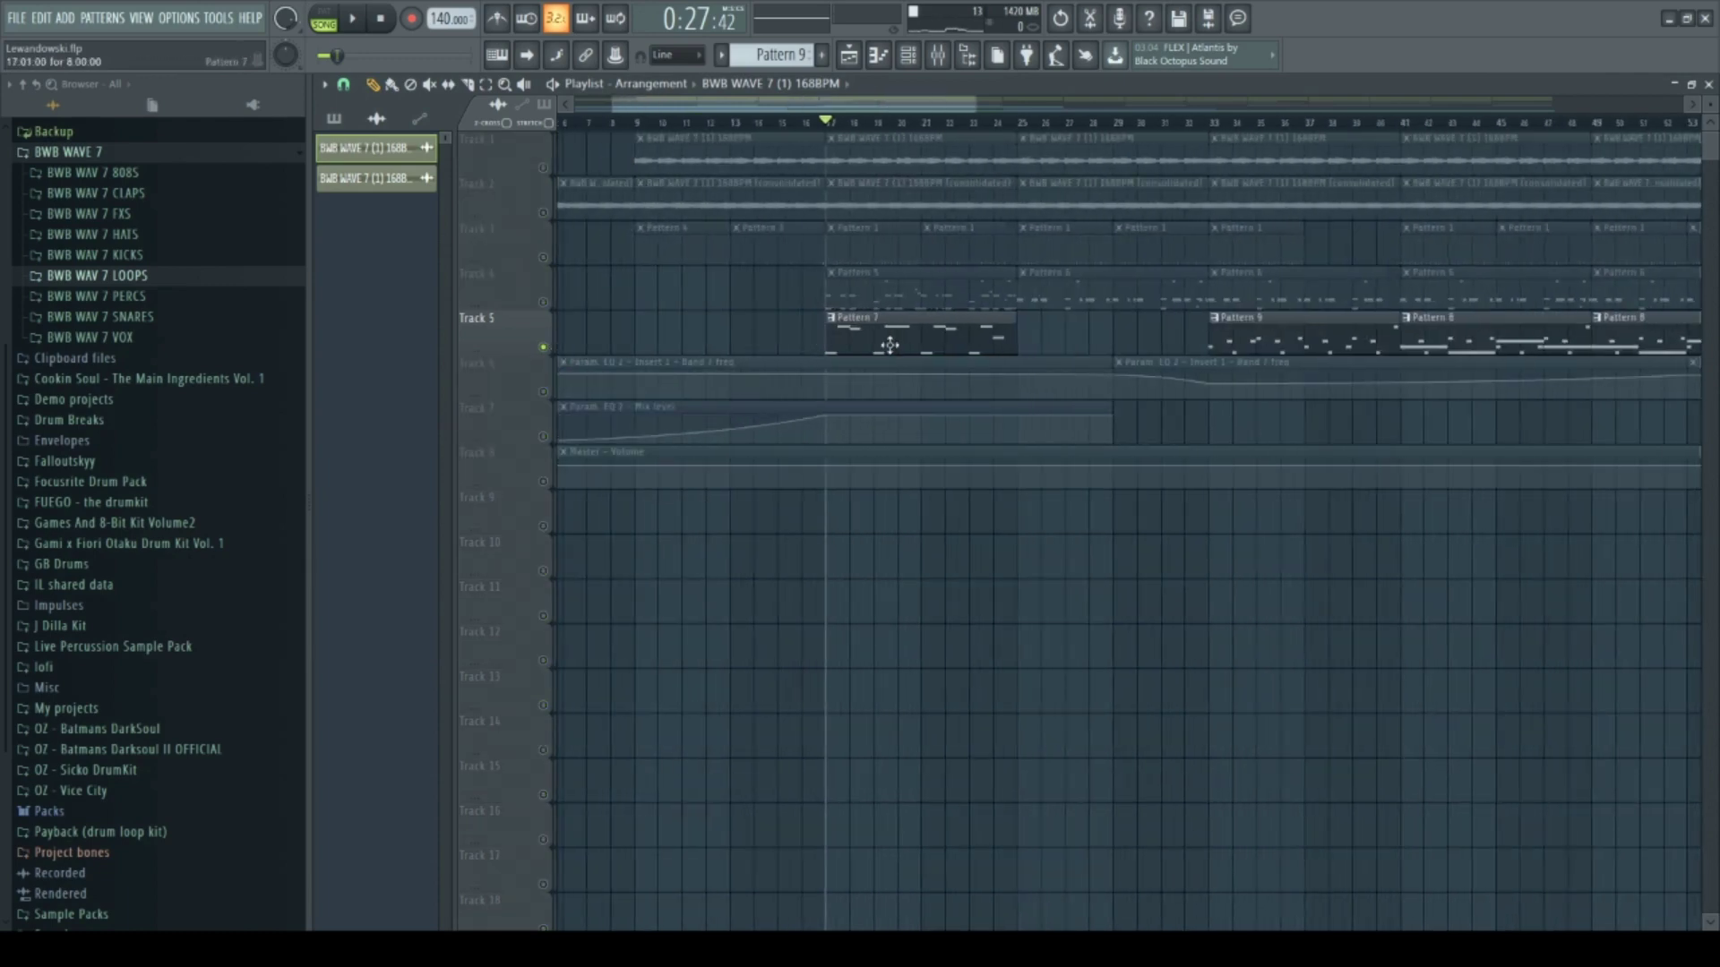
key("space")
scroll(985, 341, "up", 2)
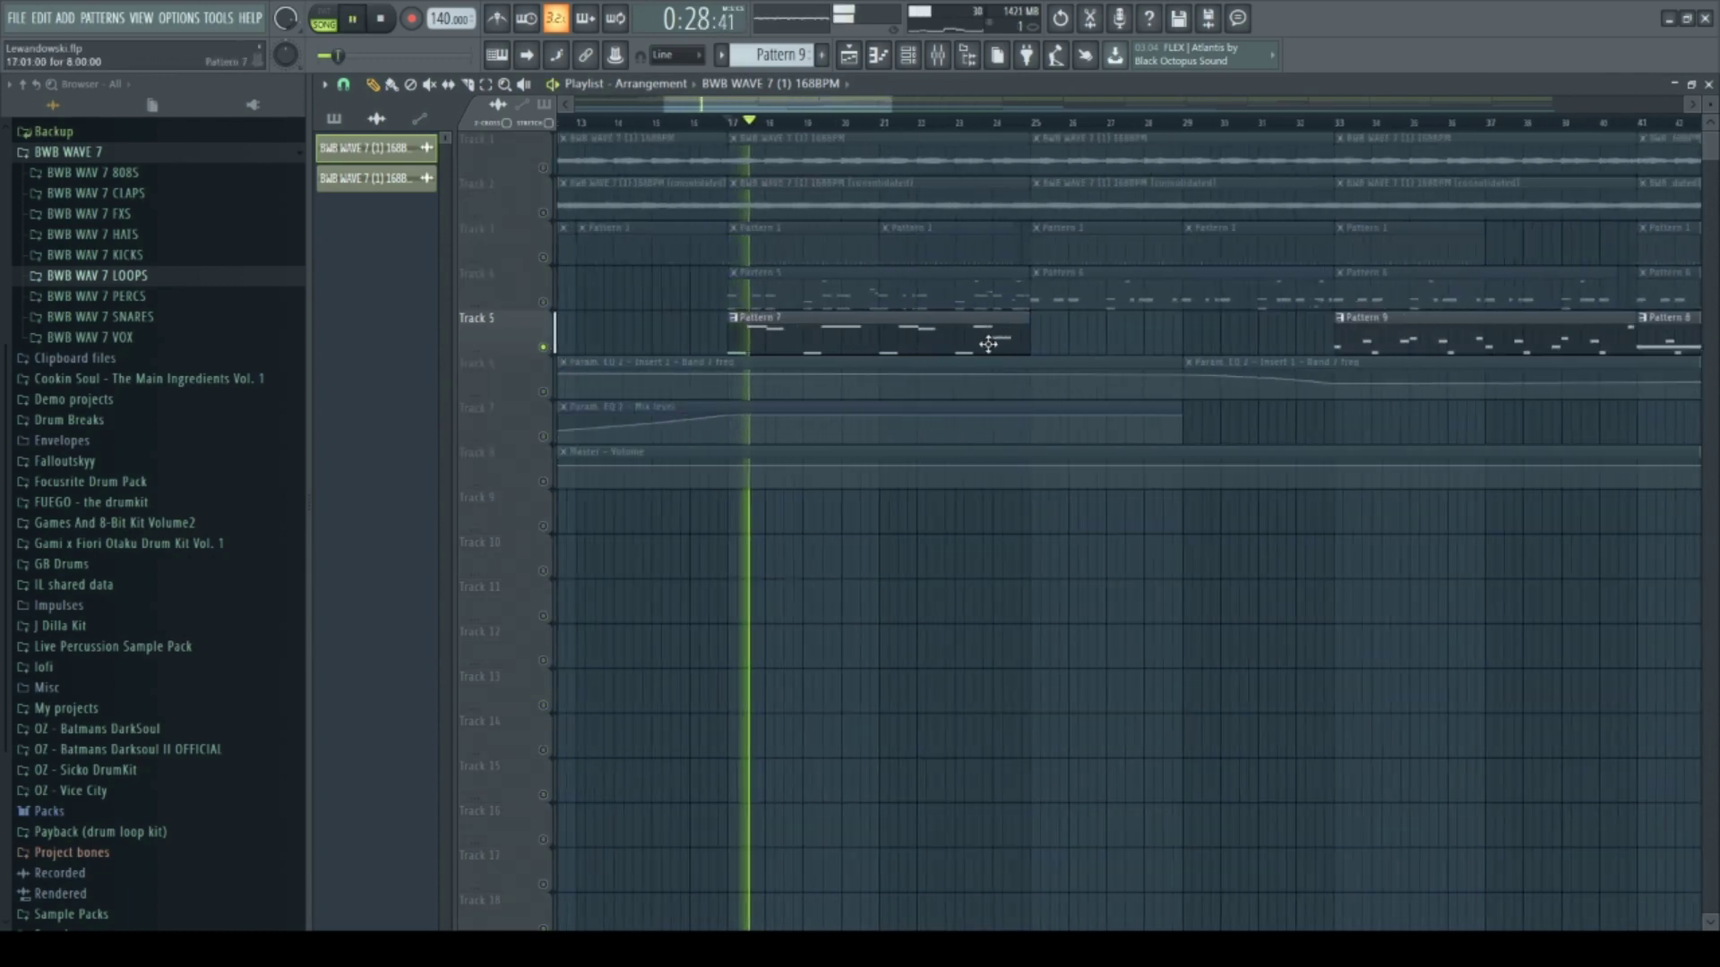
Stop playback, view an instrument channel's plugin window, then bring up the Mixer on Insert 3
left_click(909, 55)
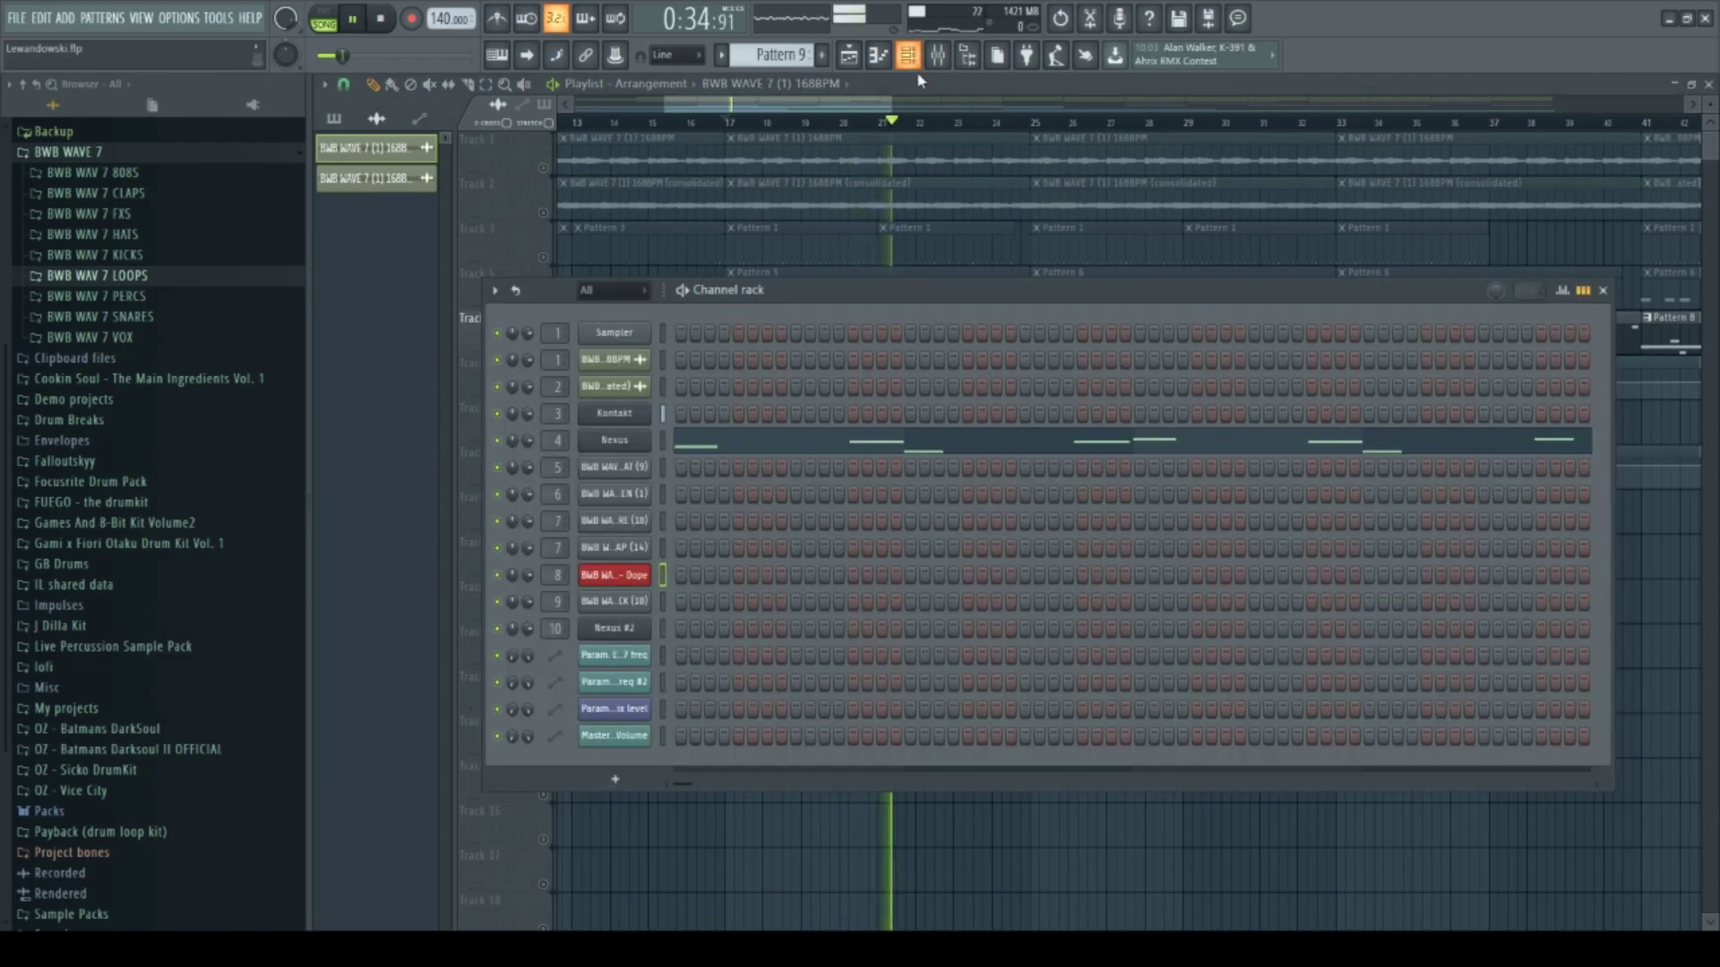
key("space")
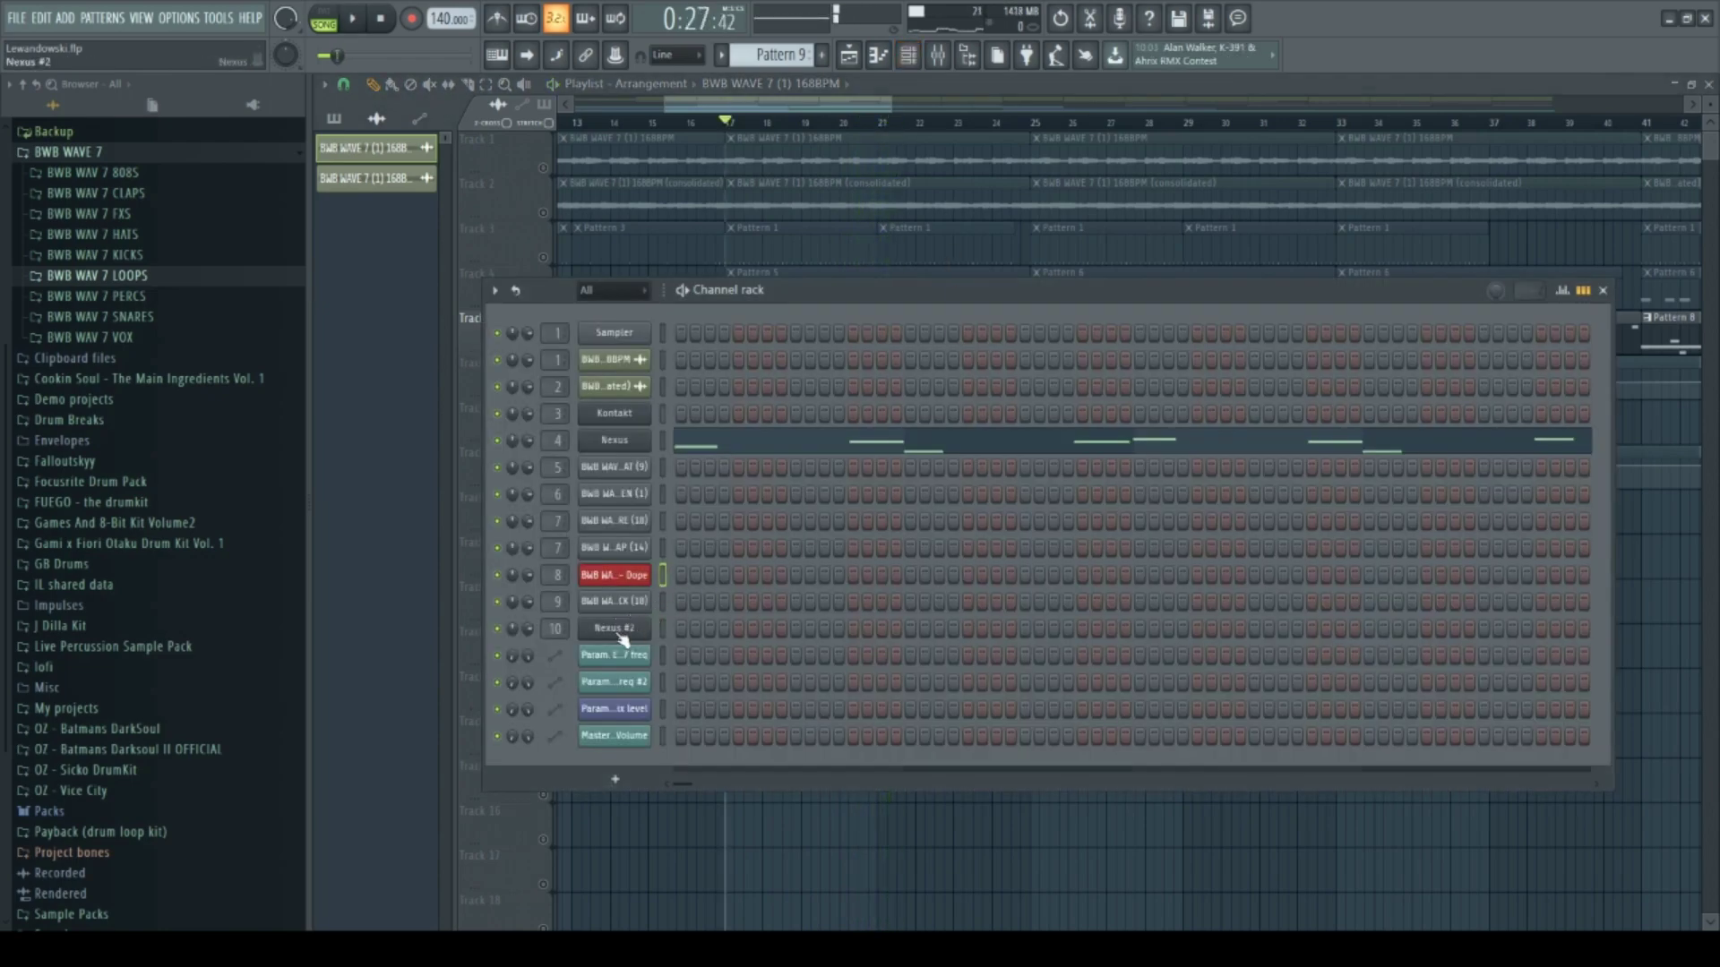
left_click(632, 418)
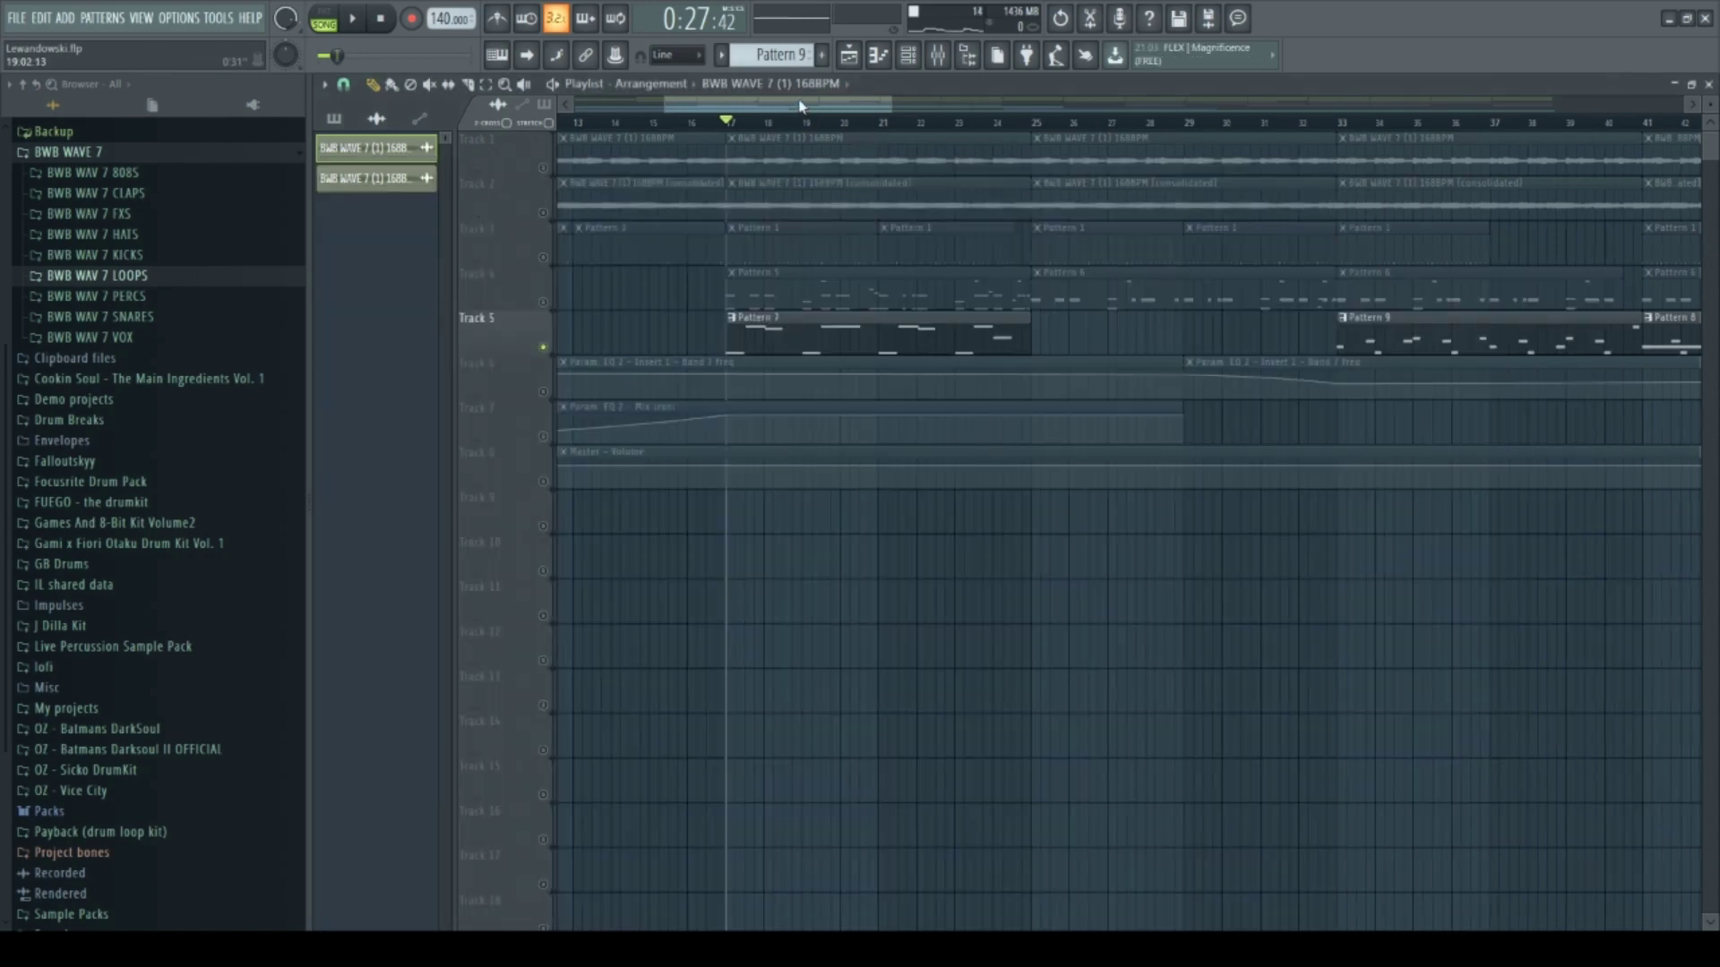
left_click(937, 63)
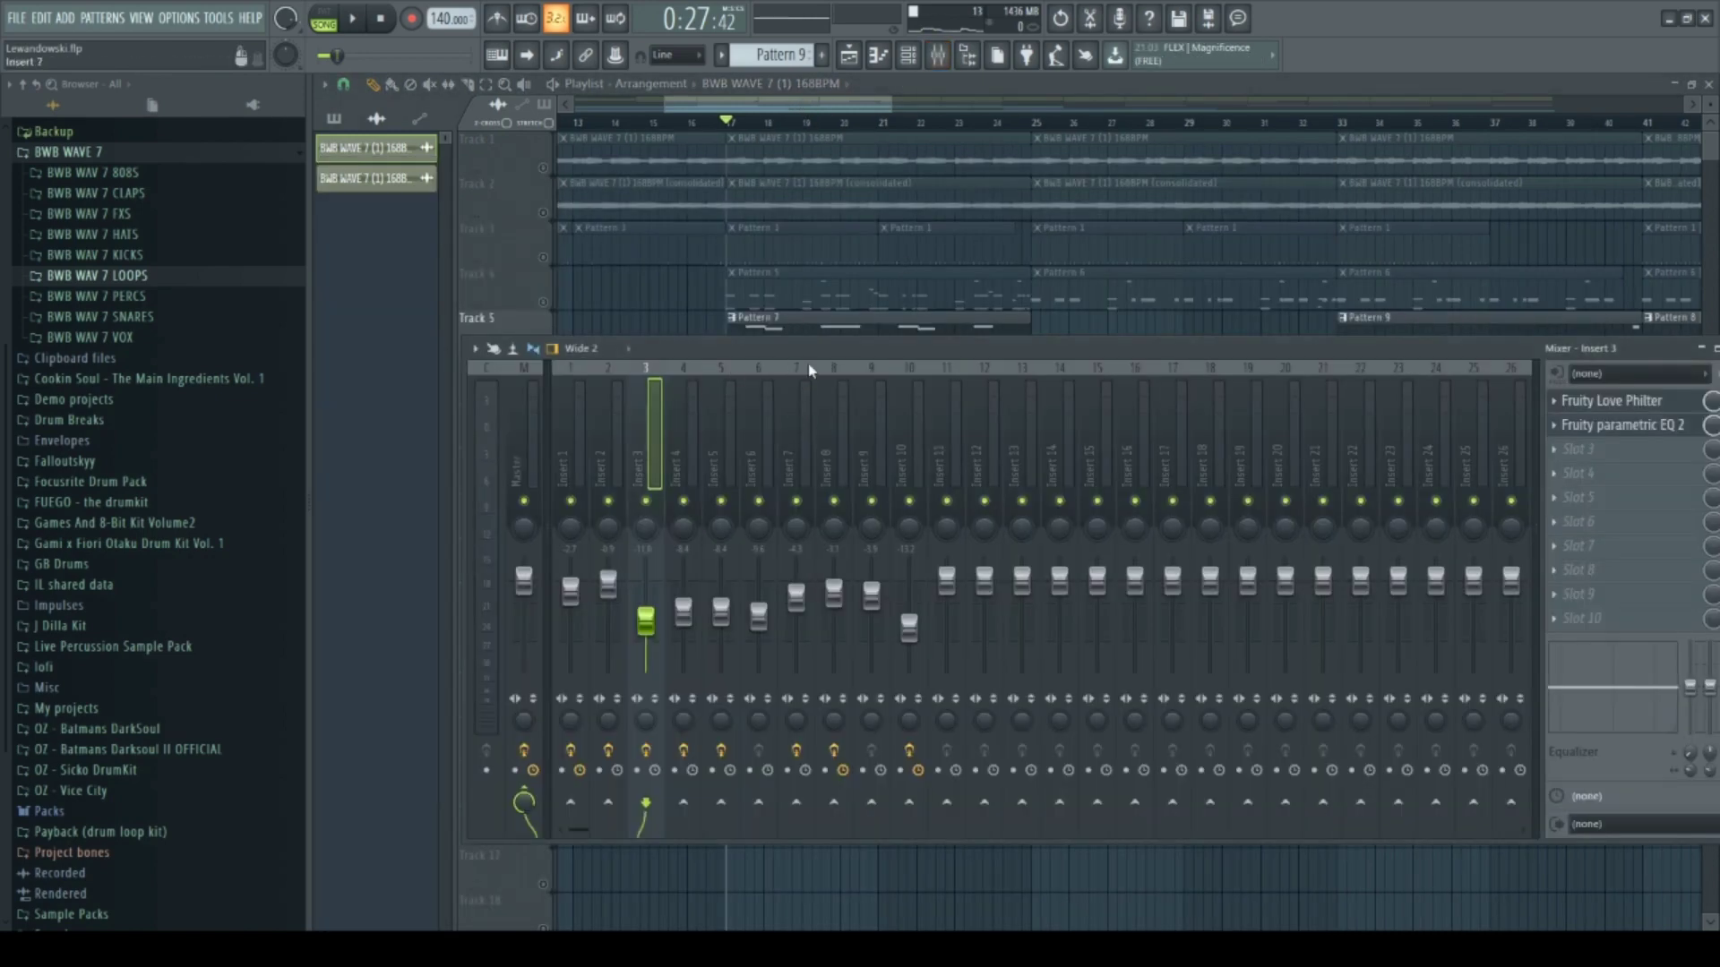
Bring the Mixer forward, open Insert 3's Fruity Love Philter, and start playback
left_click(910, 58)
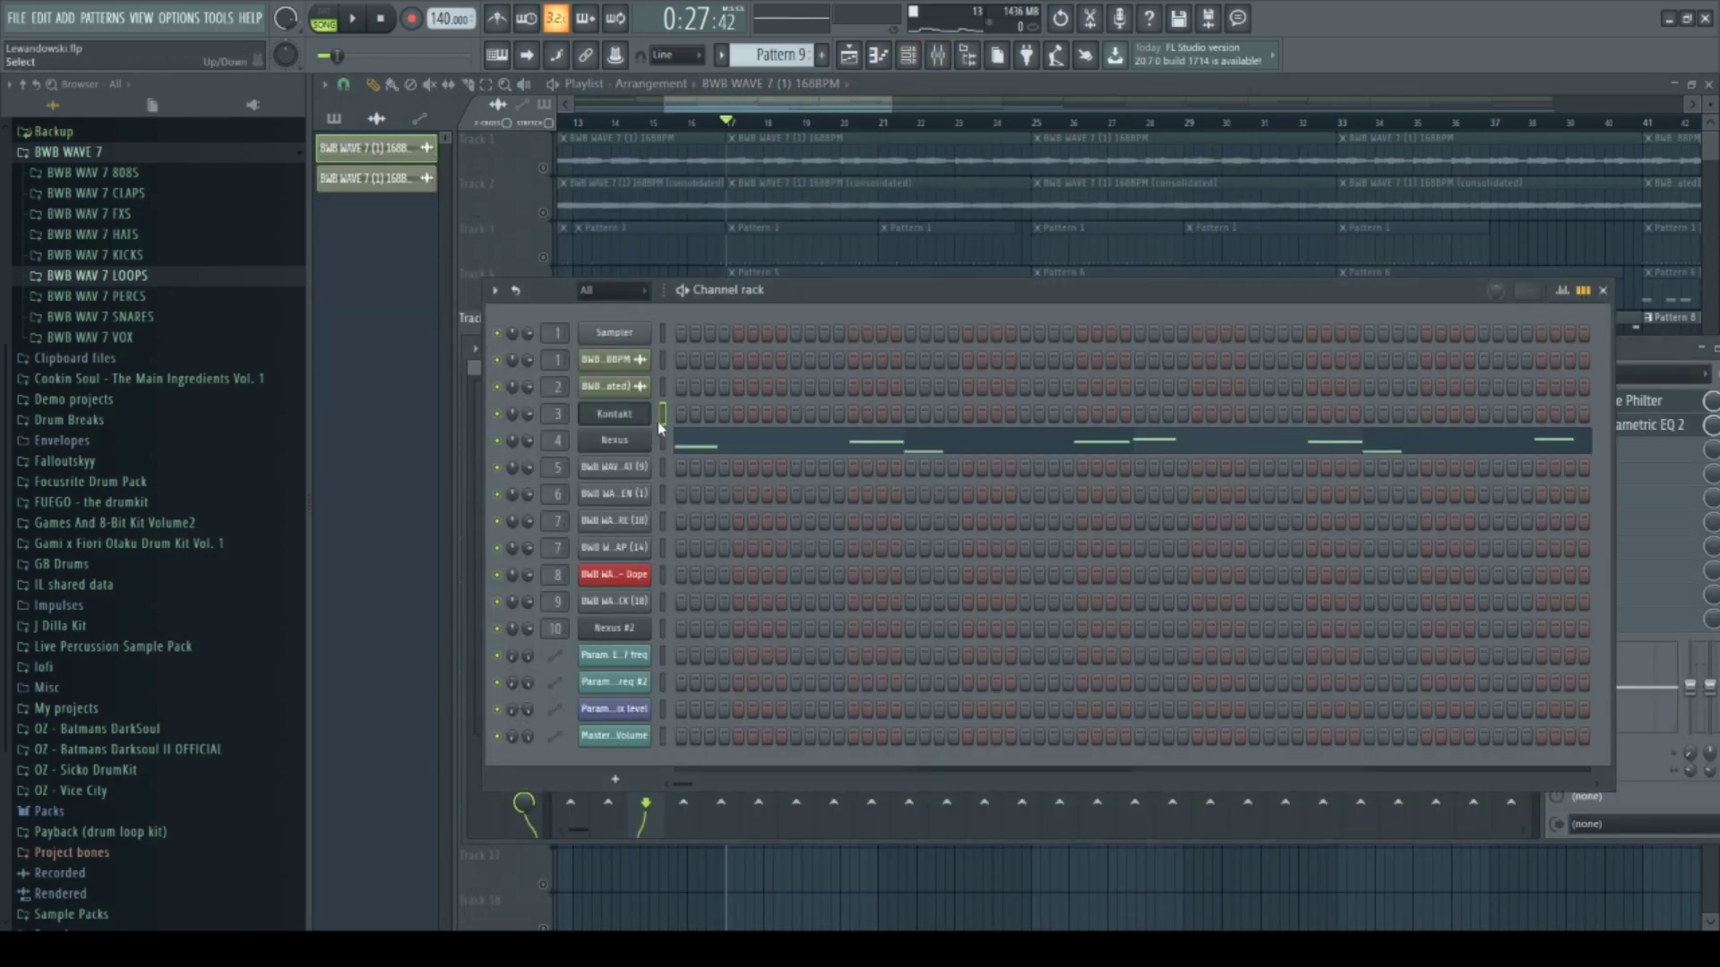
key("F9")
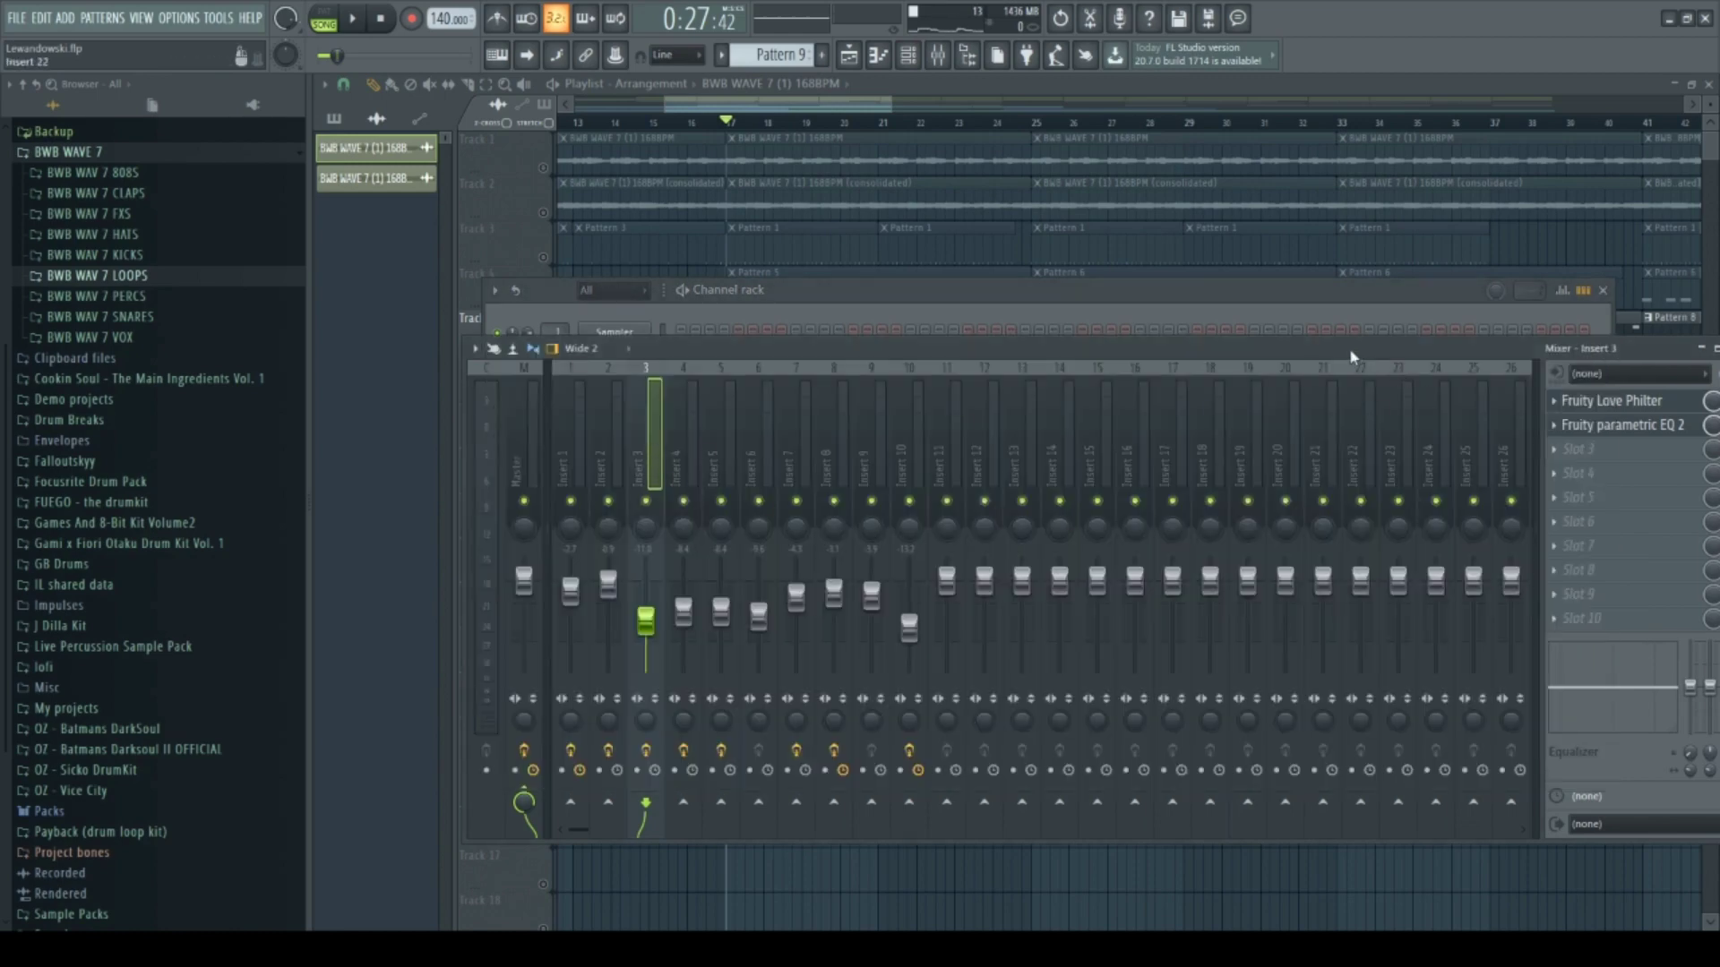
left_click_drag(1353, 357, 1200, 309)
left_click(1473, 353)
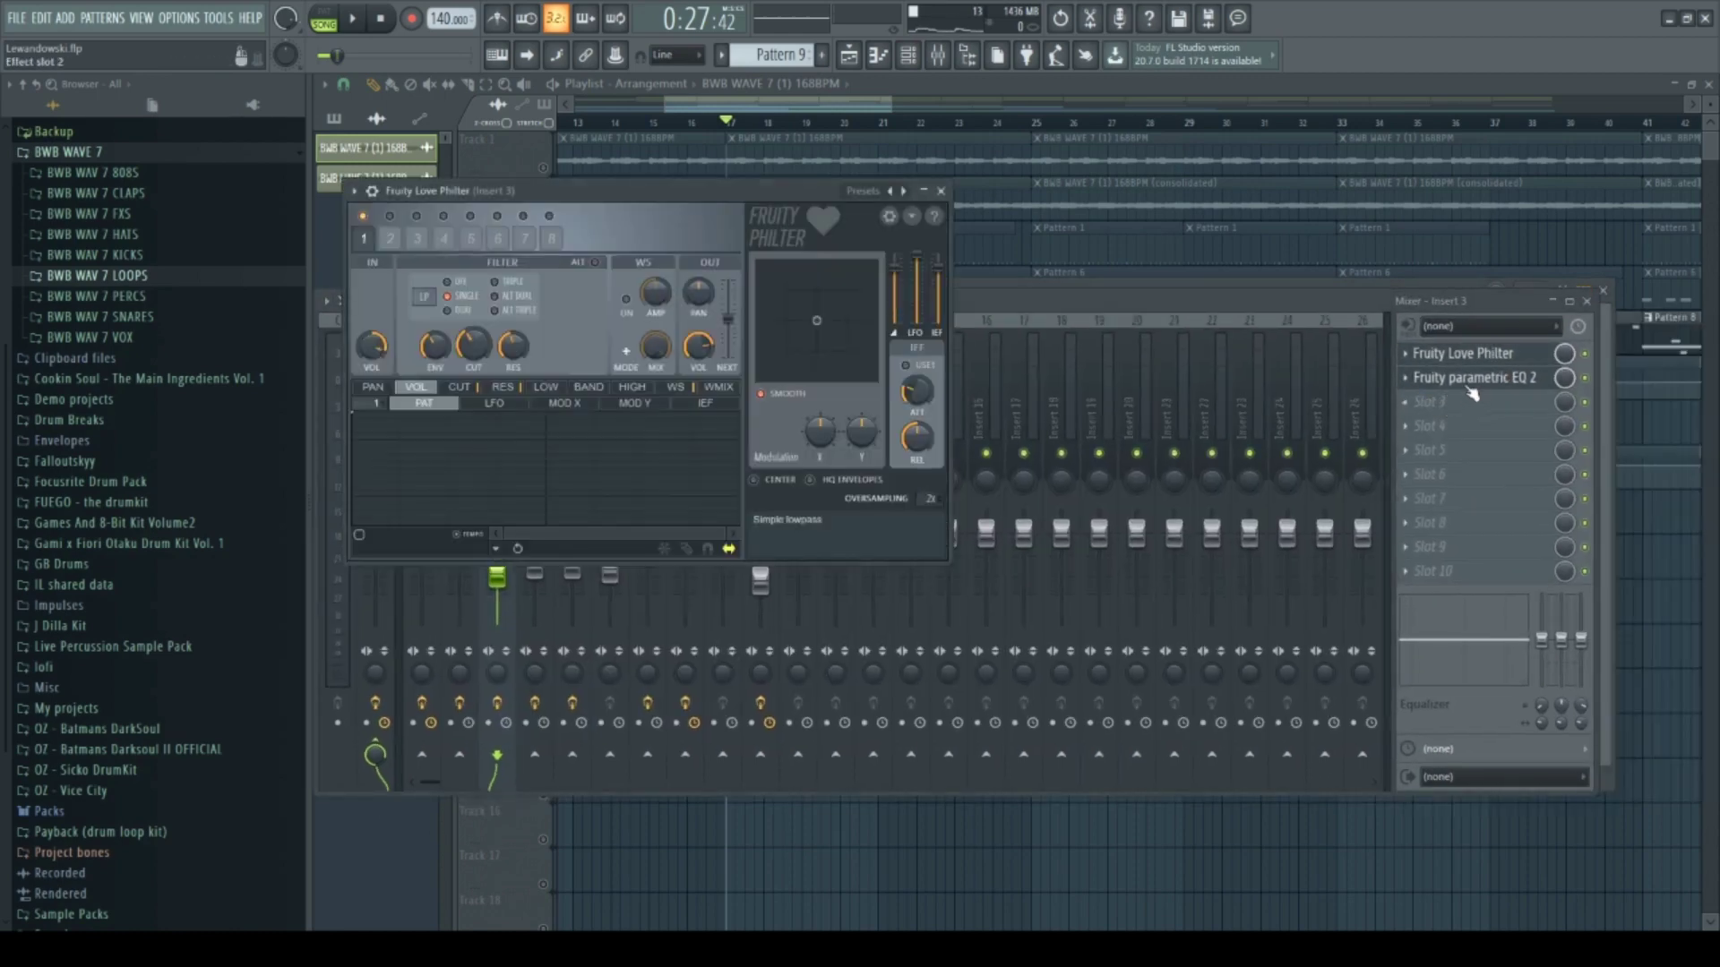
left_click(1592, 385)
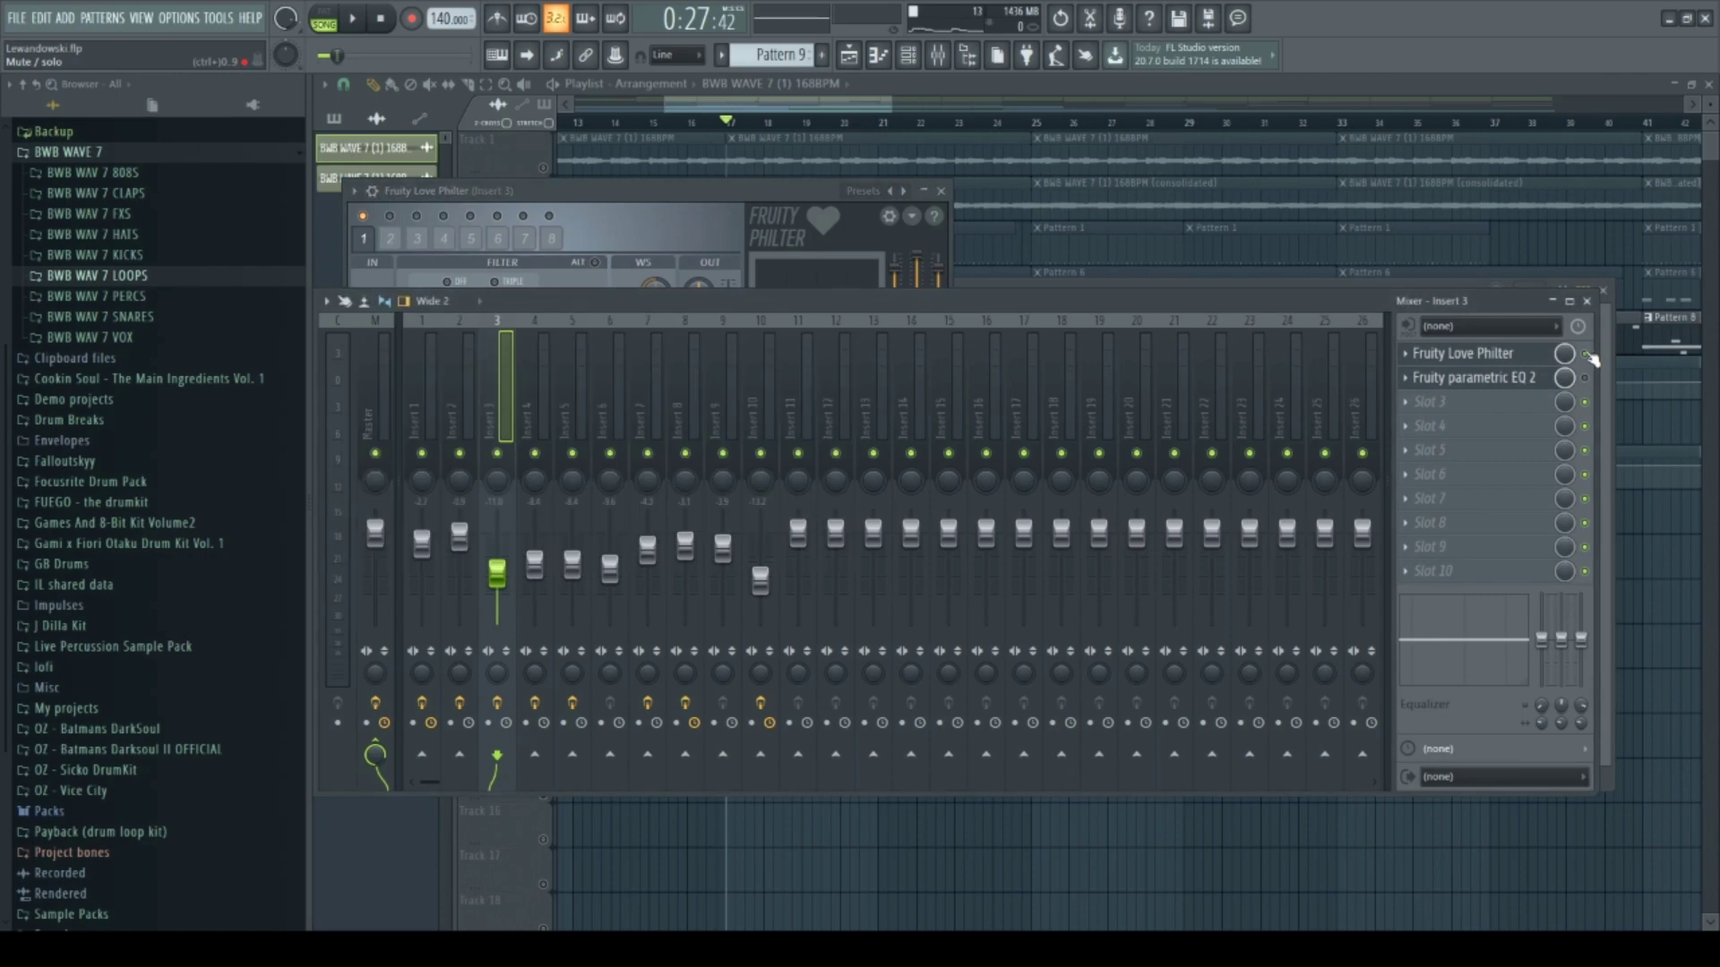
key("space")
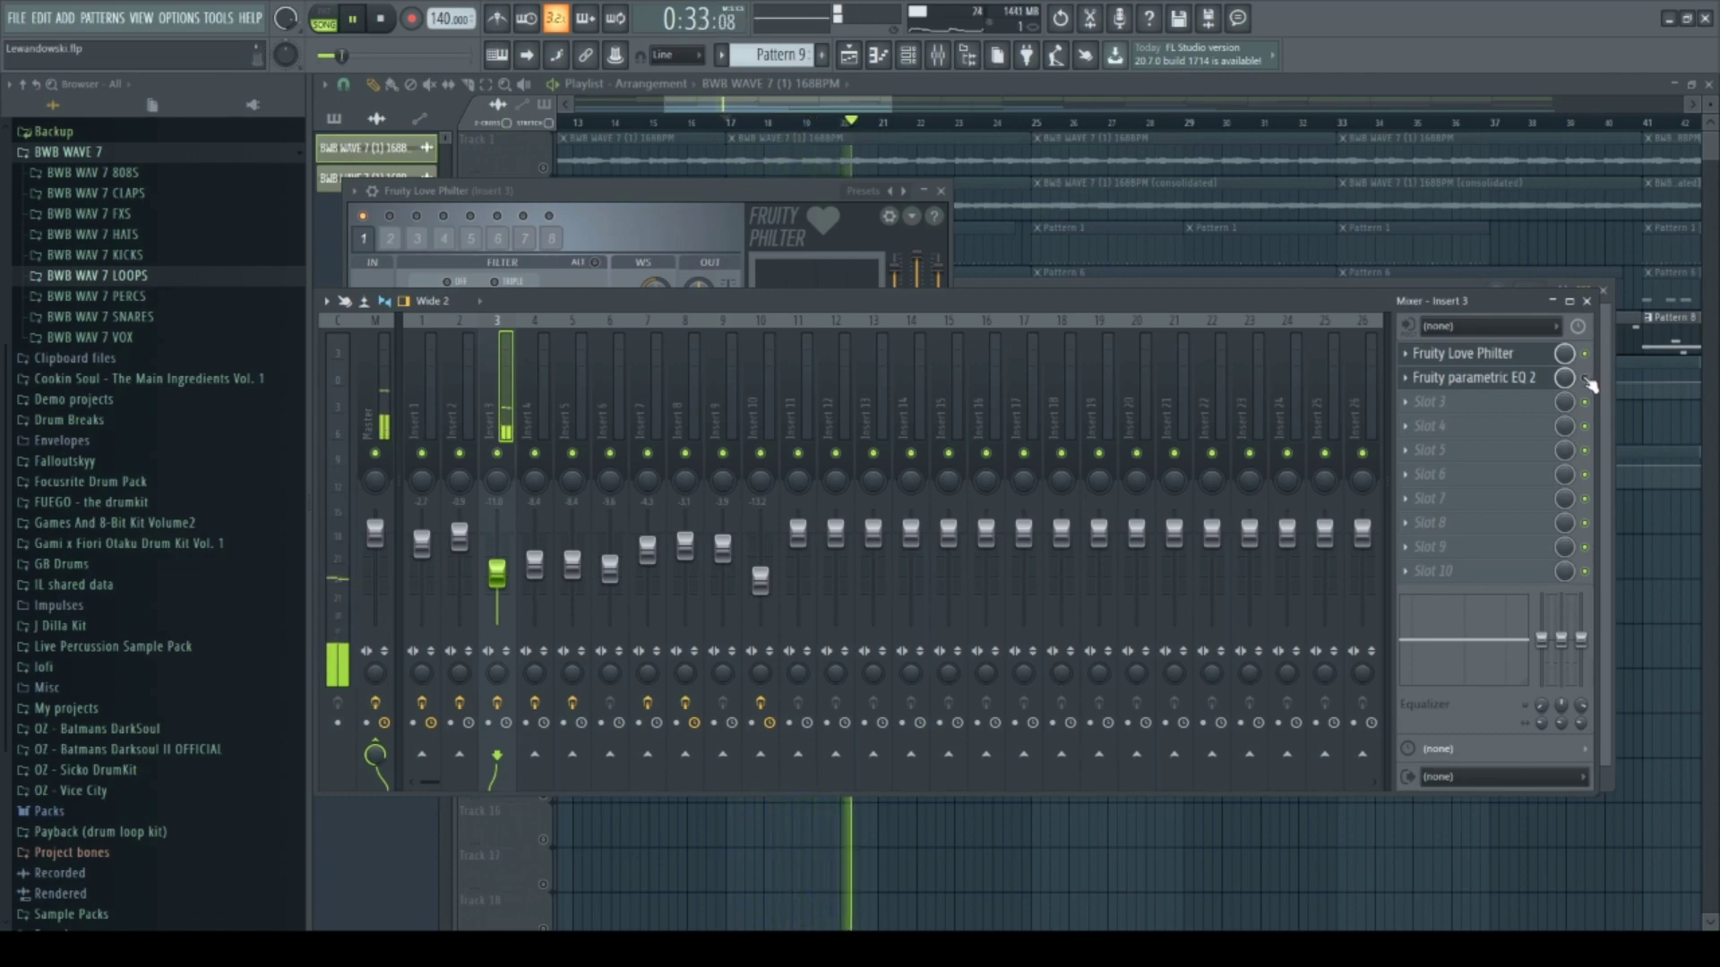
Open Insert 3's Fruity parametric EQ 2, reopen Love Philter, and stop playback
left_click(1474, 377)
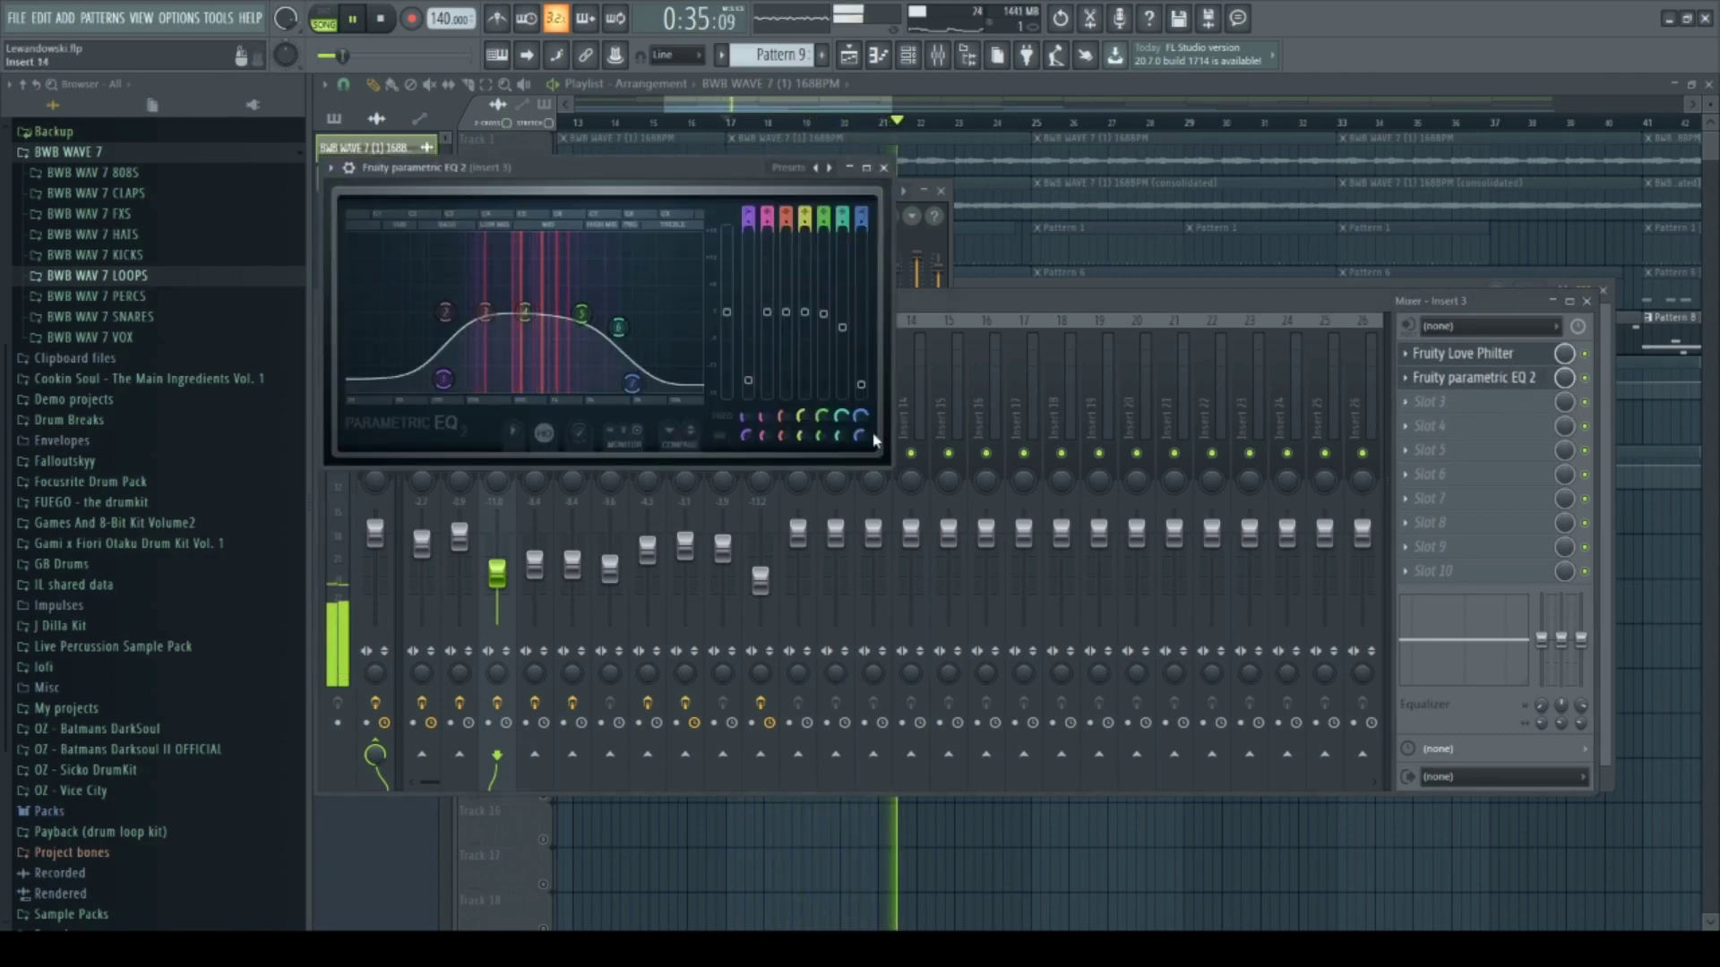
left_click_drag(603, 168, 712, 384)
left_click(1463, 360)
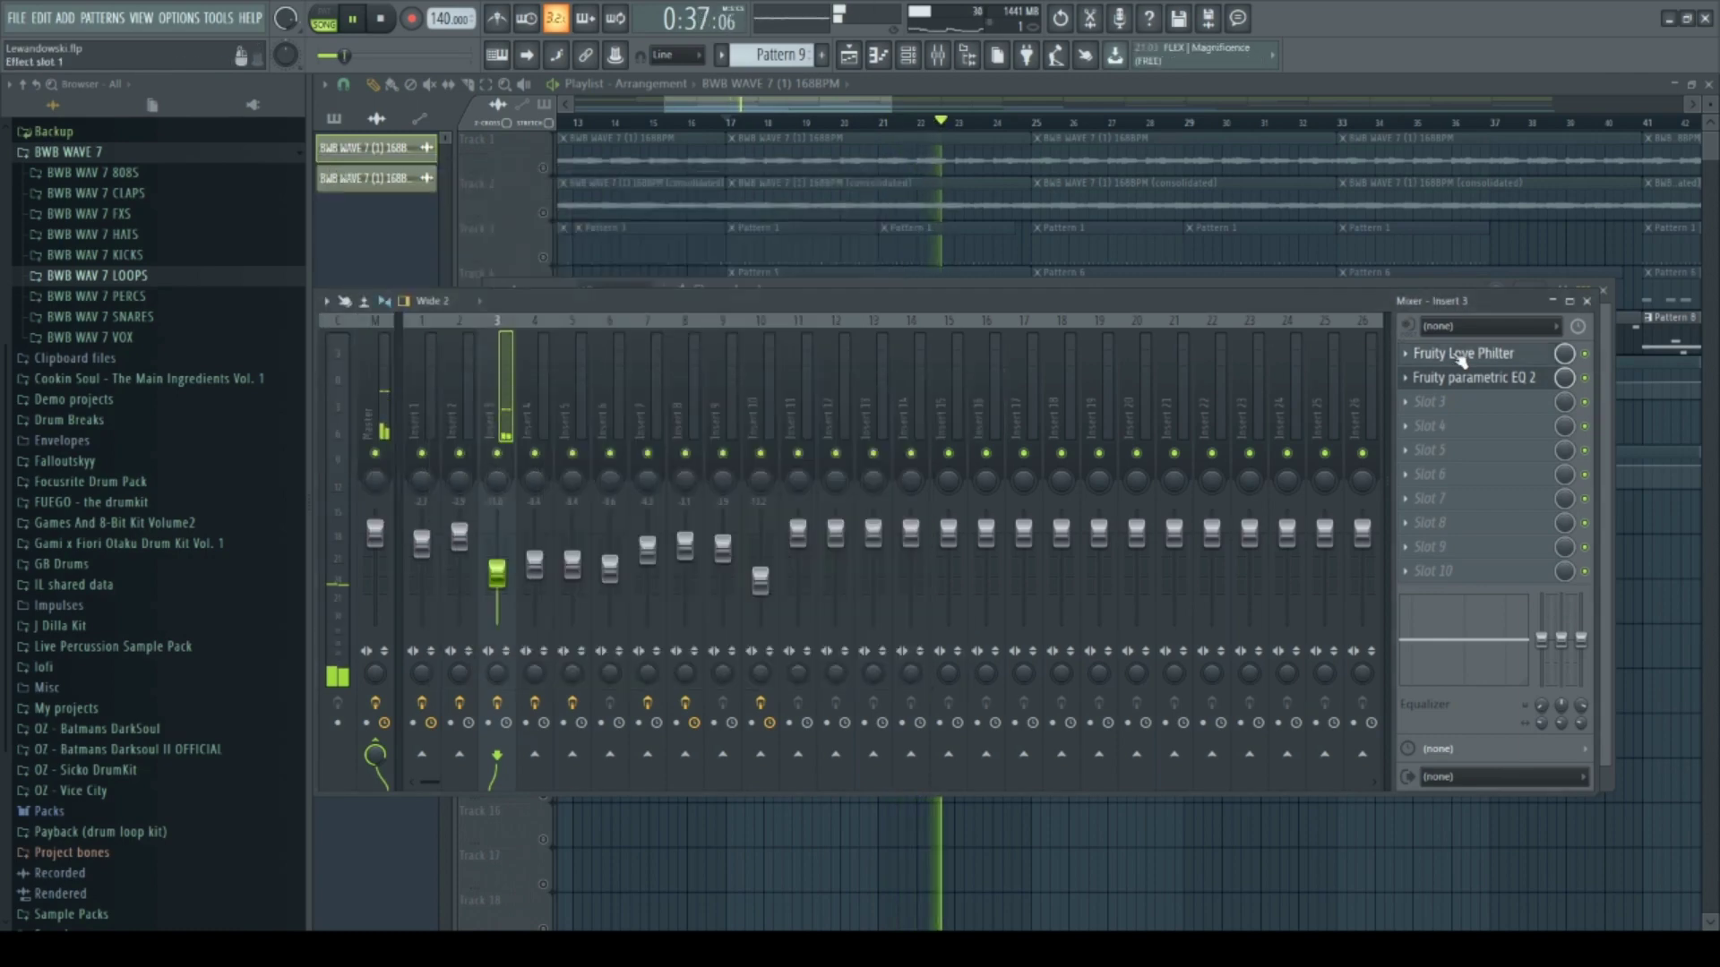
left_click(1463, 361)
left_click_drag(621, 190, 926, 266)
key("space")
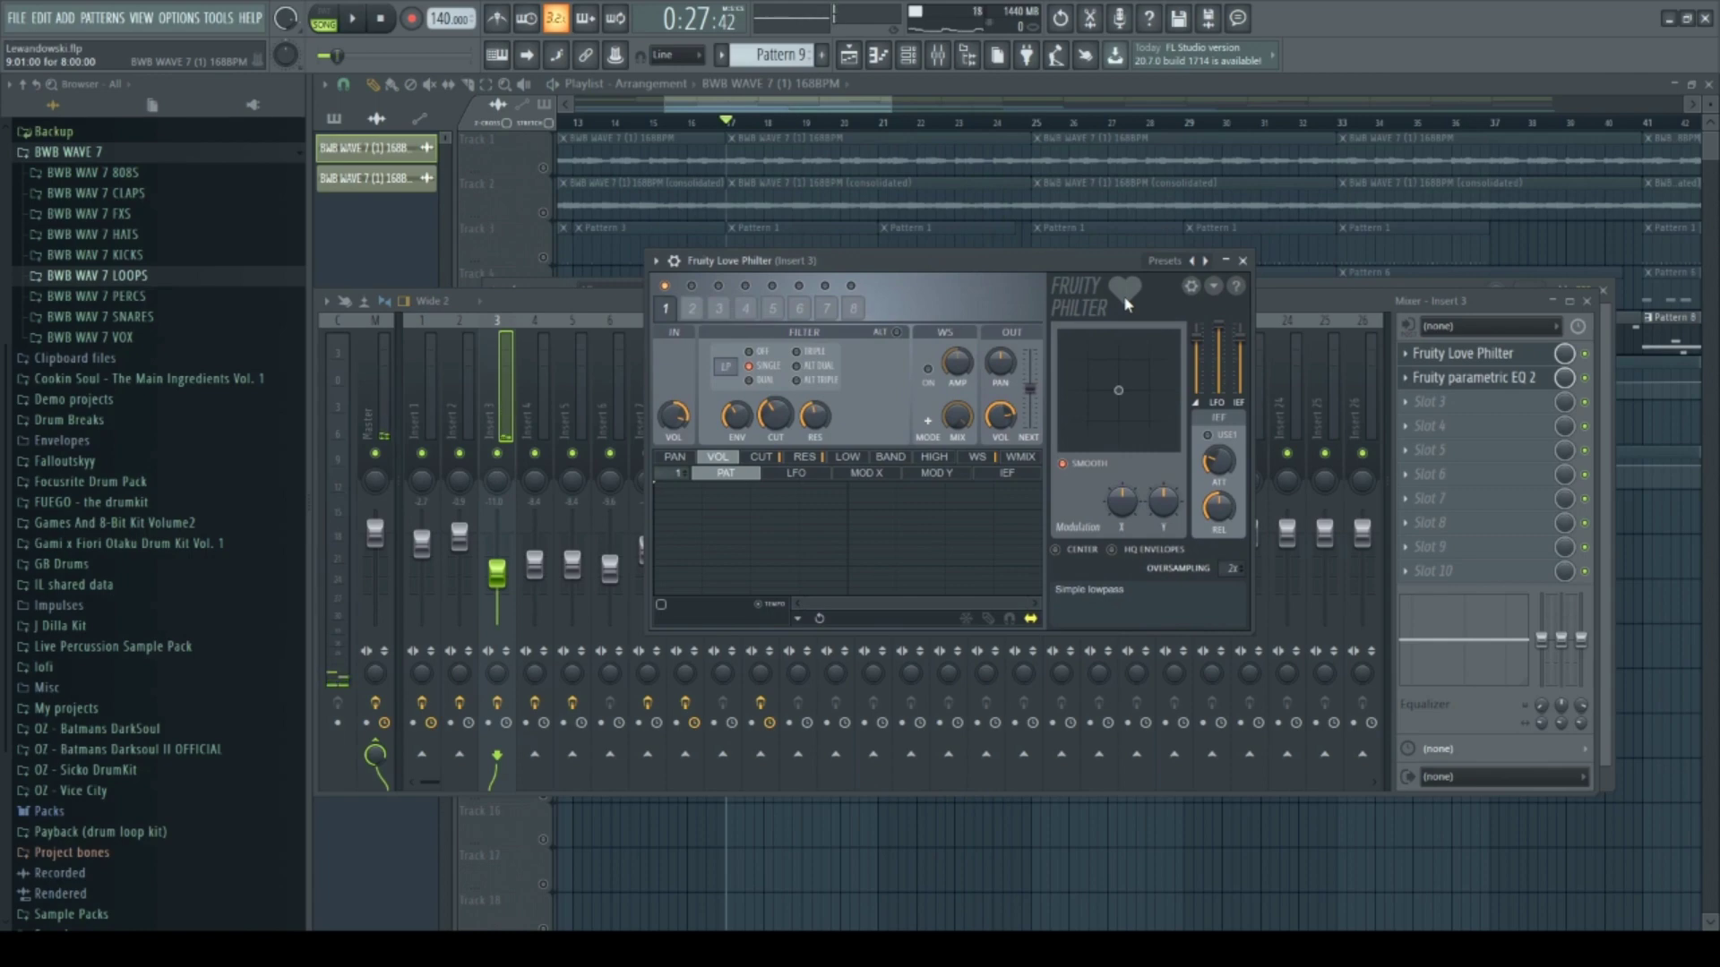
left_click(1296, 315)
Unmute Tracks 1 through 4 and start playing the song
left_click(804, 104)
left_click(543, 167)
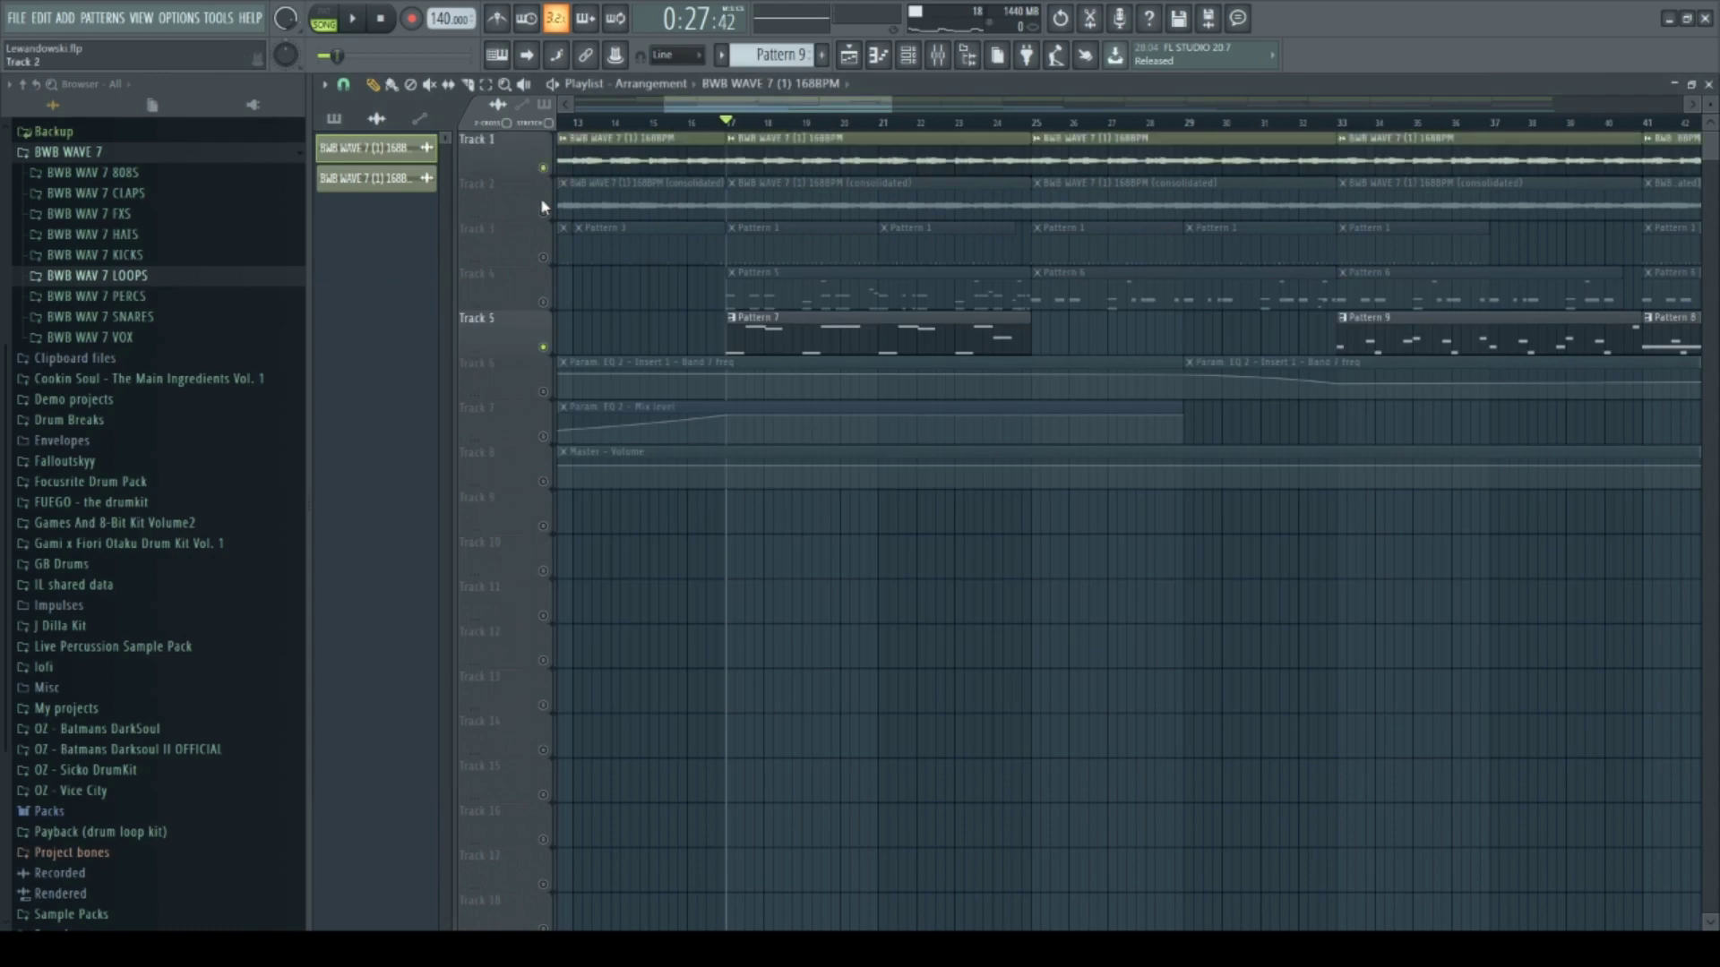
left_click(543, 212)
left_click(543, 257)
left_click(543, 302)
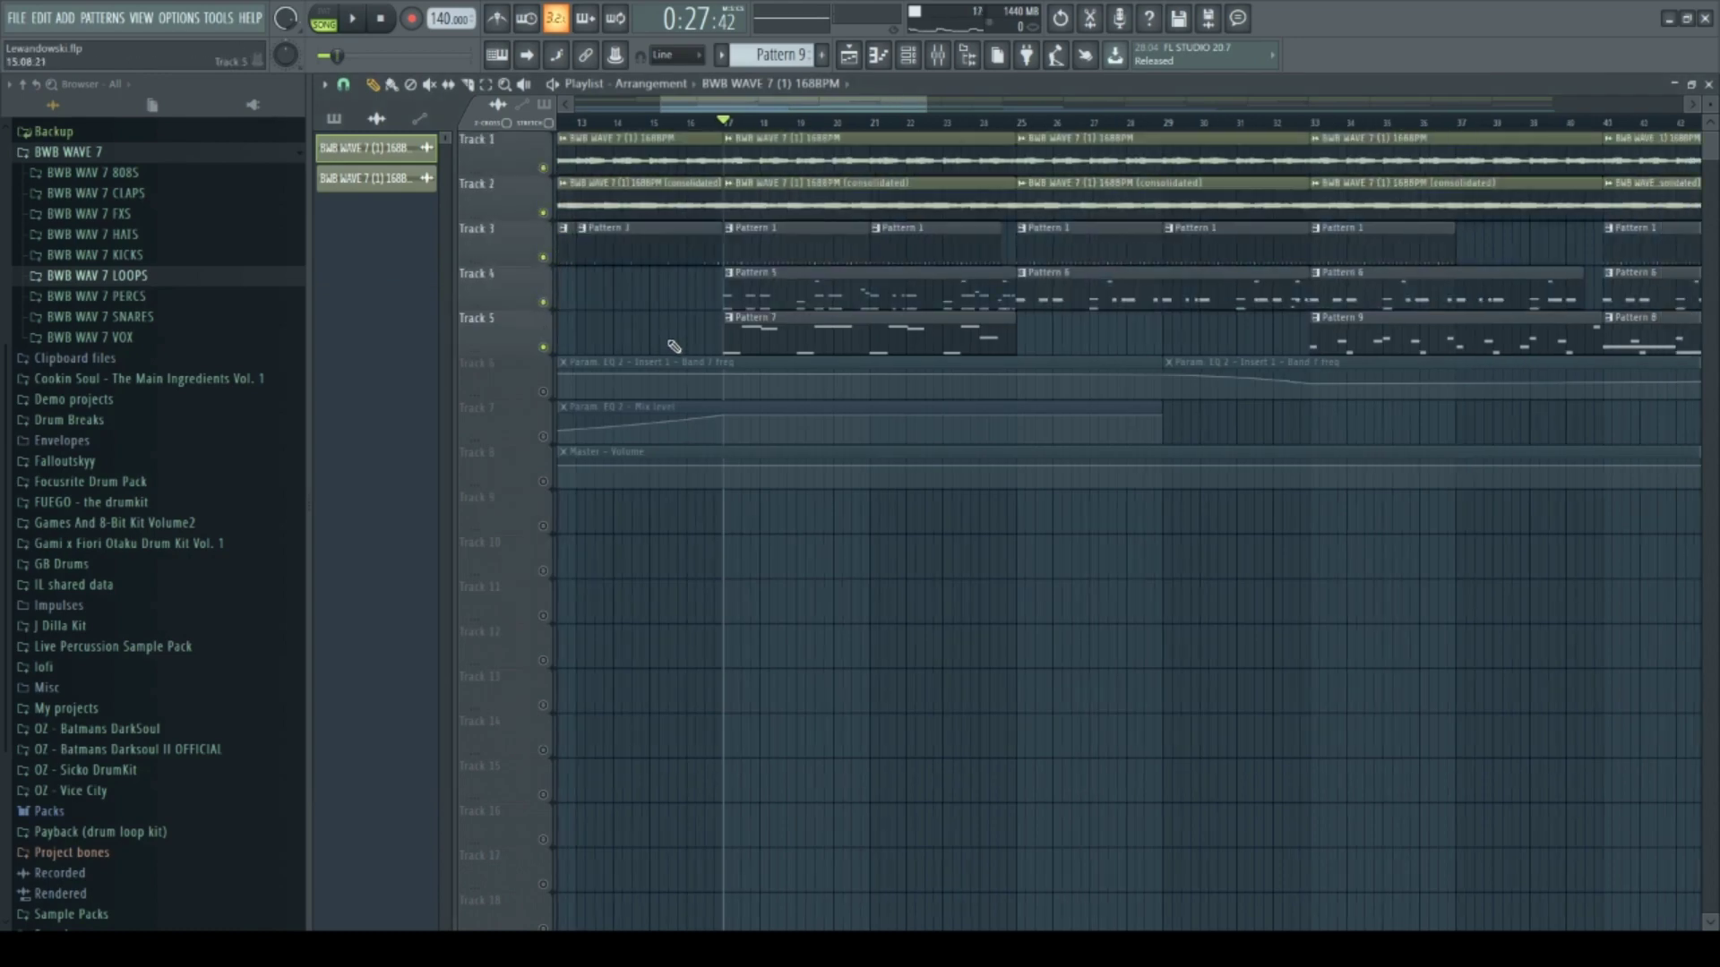
scroll(673, 346, "down", 3)
key("space")
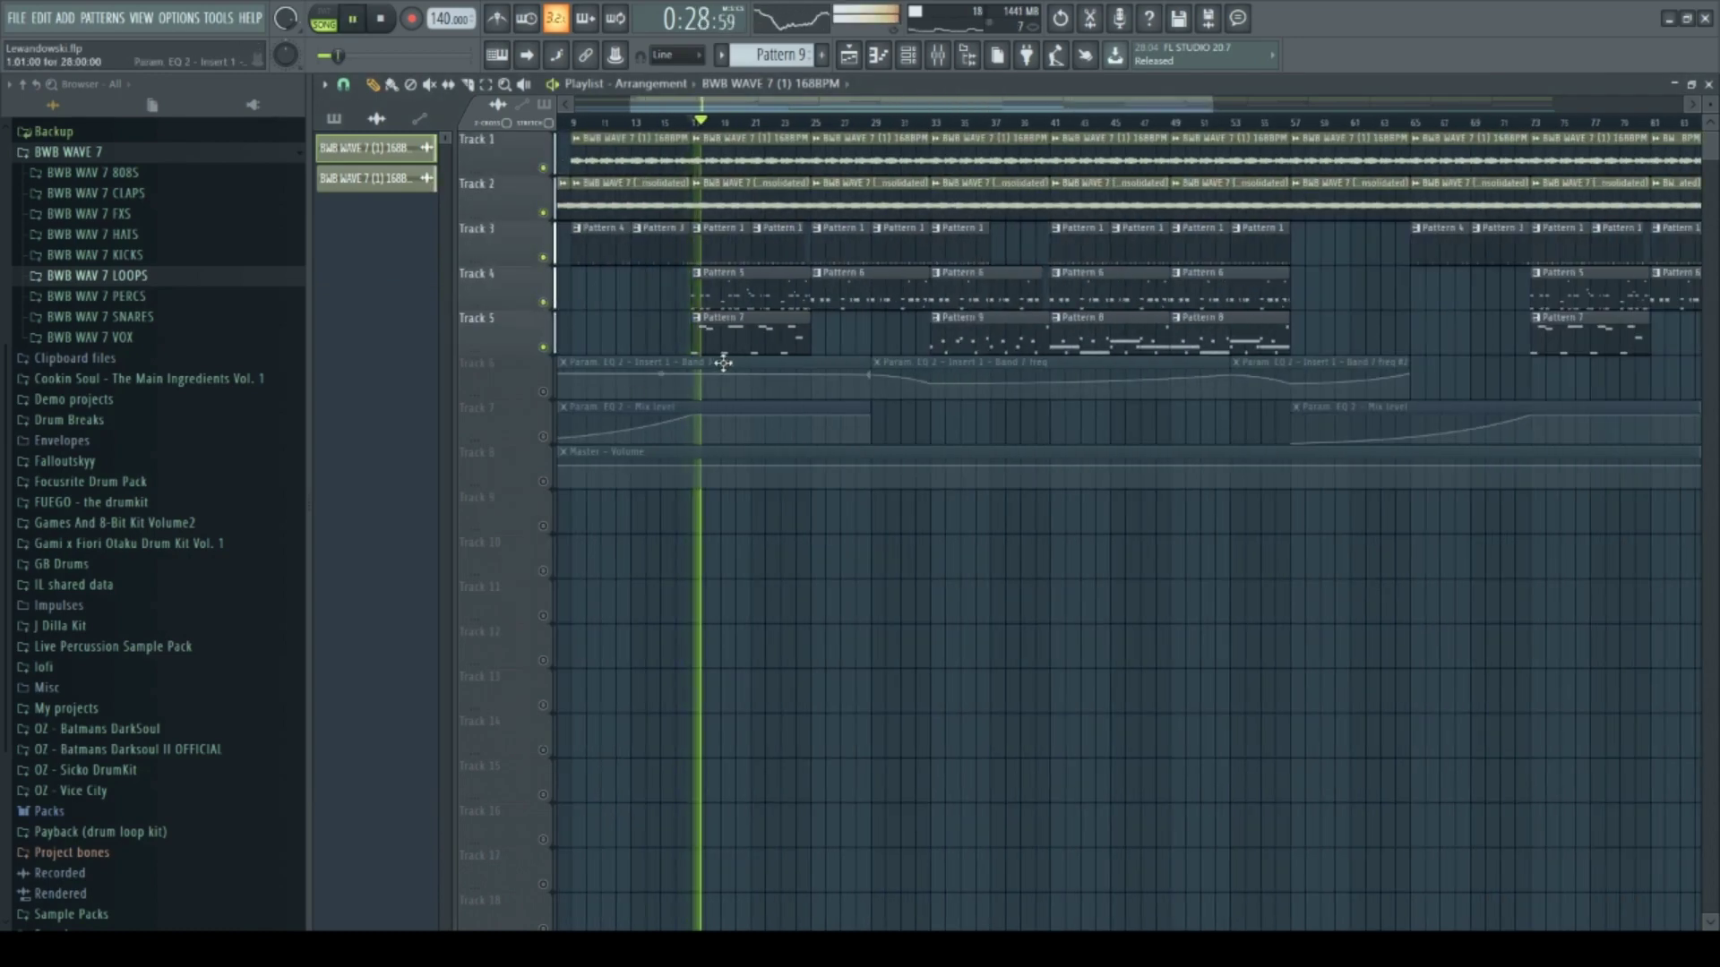
scroll(721, 364, "up", 2)
Jump playback to bar 25 and listen, then stop
left_click(875, 125)
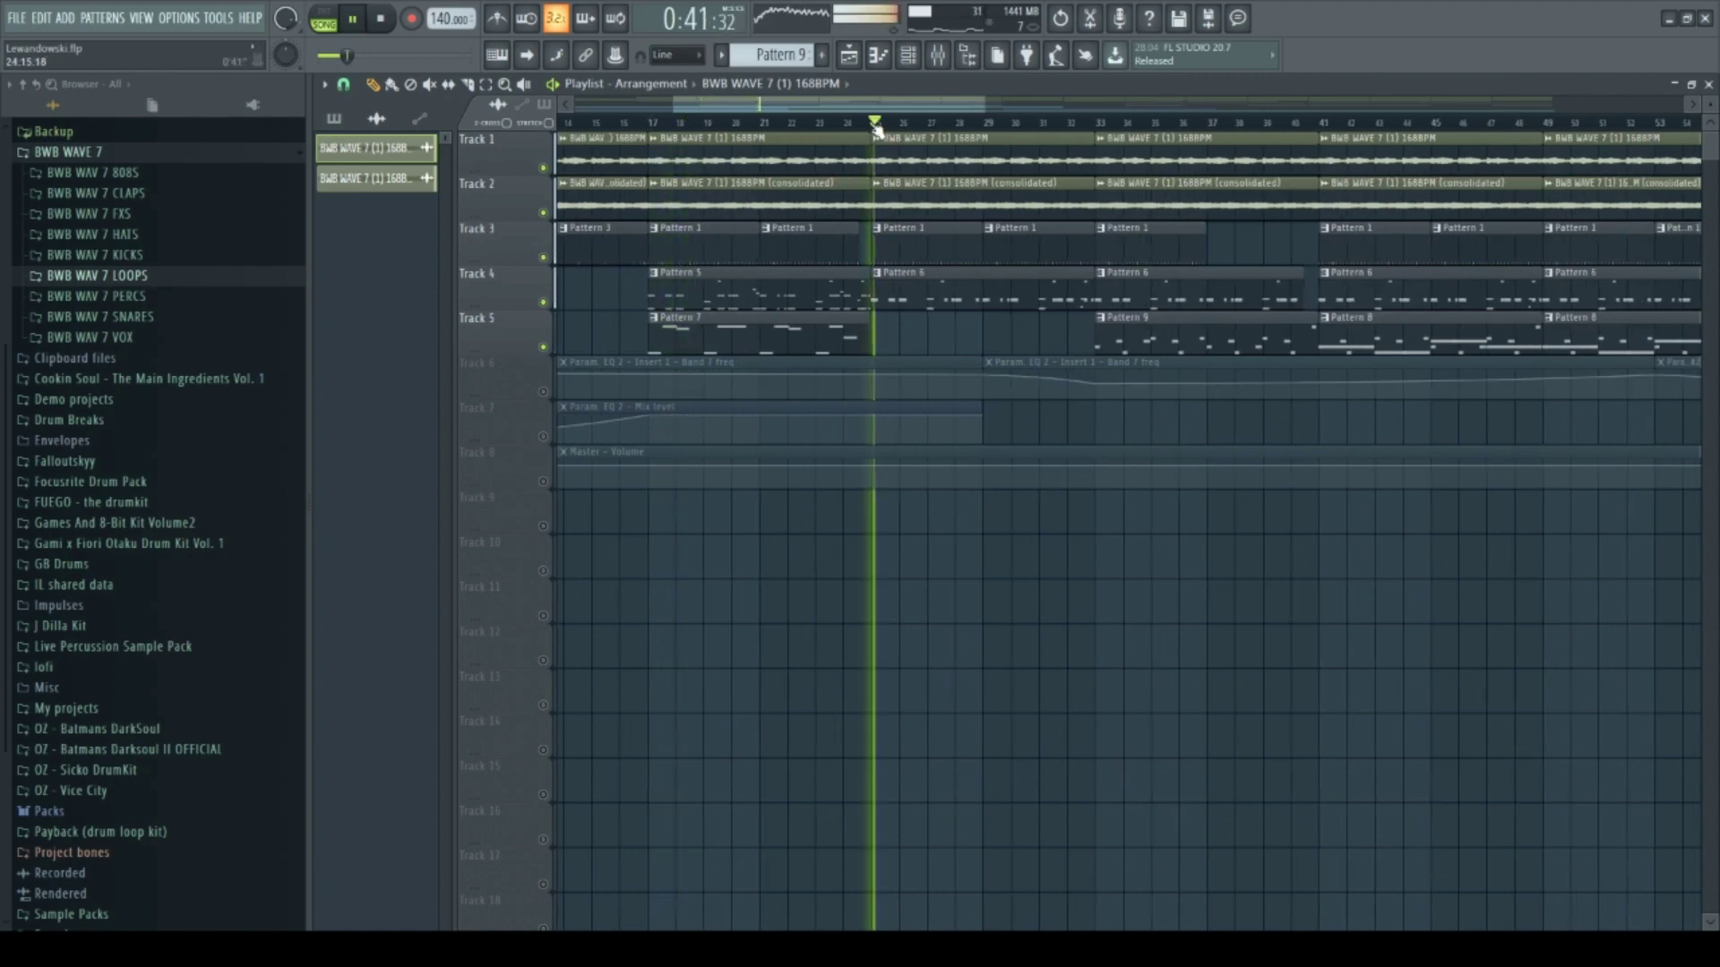
scroll(1108, 273, "down", 2)
scroll(1108, 274, "up", 2)
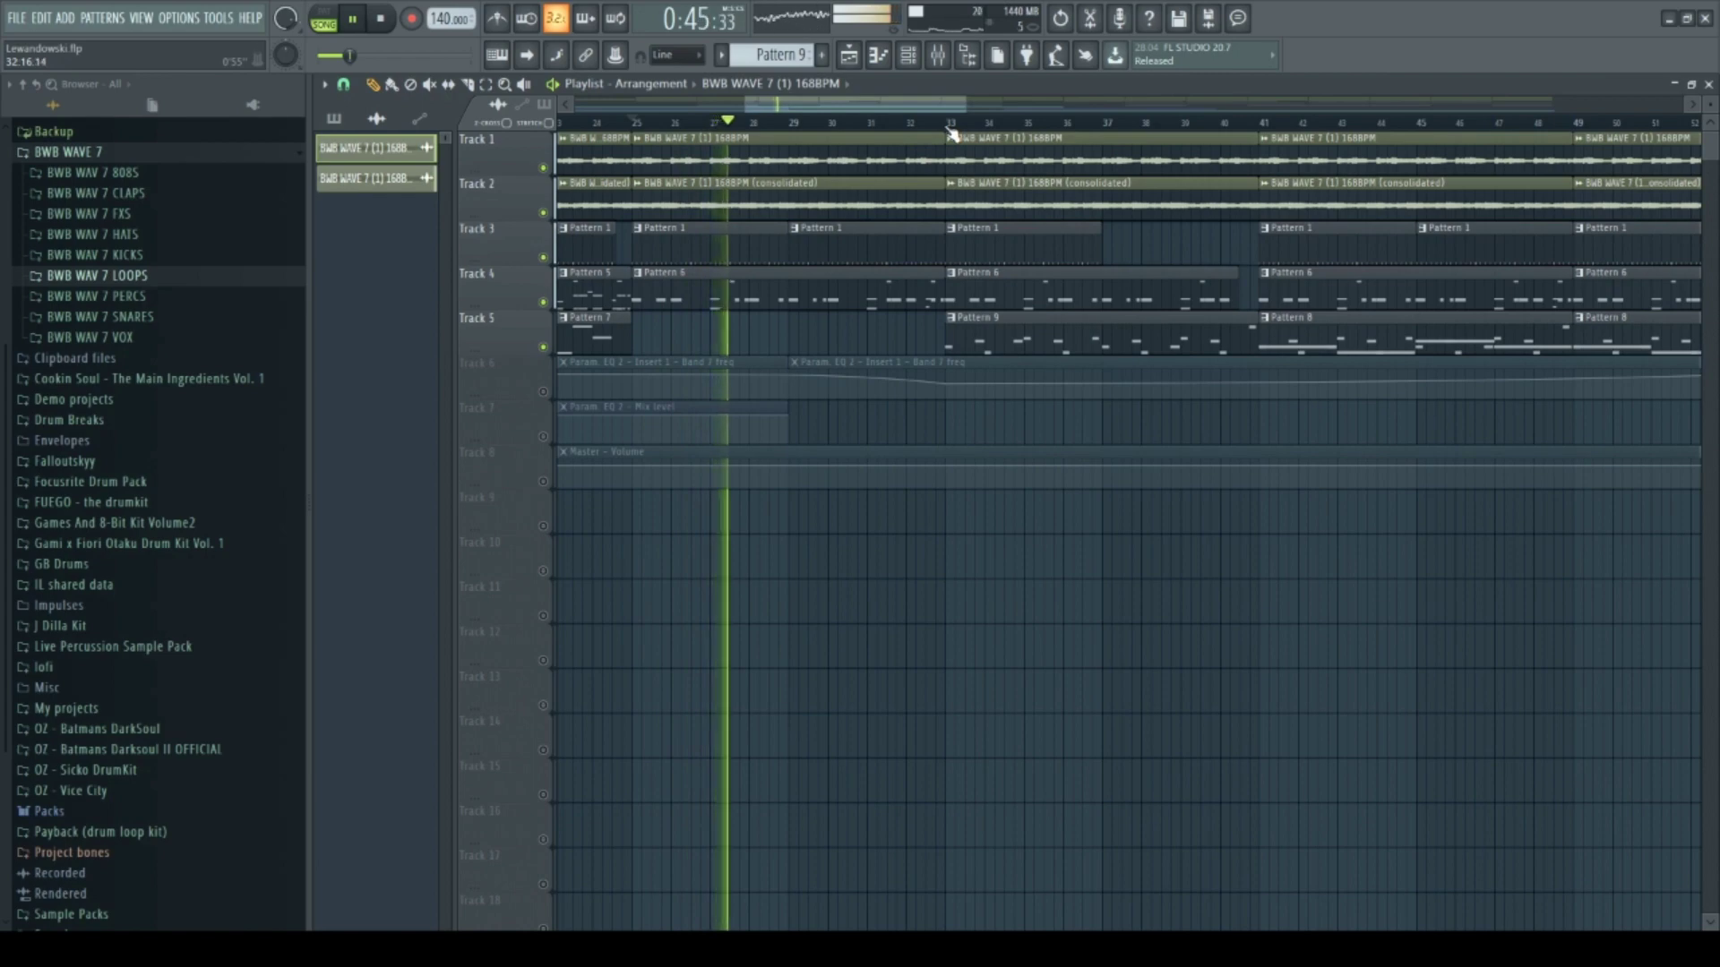
scroll(1072, 309, "down", 2)
scroll(1072, 309, "up", 2)
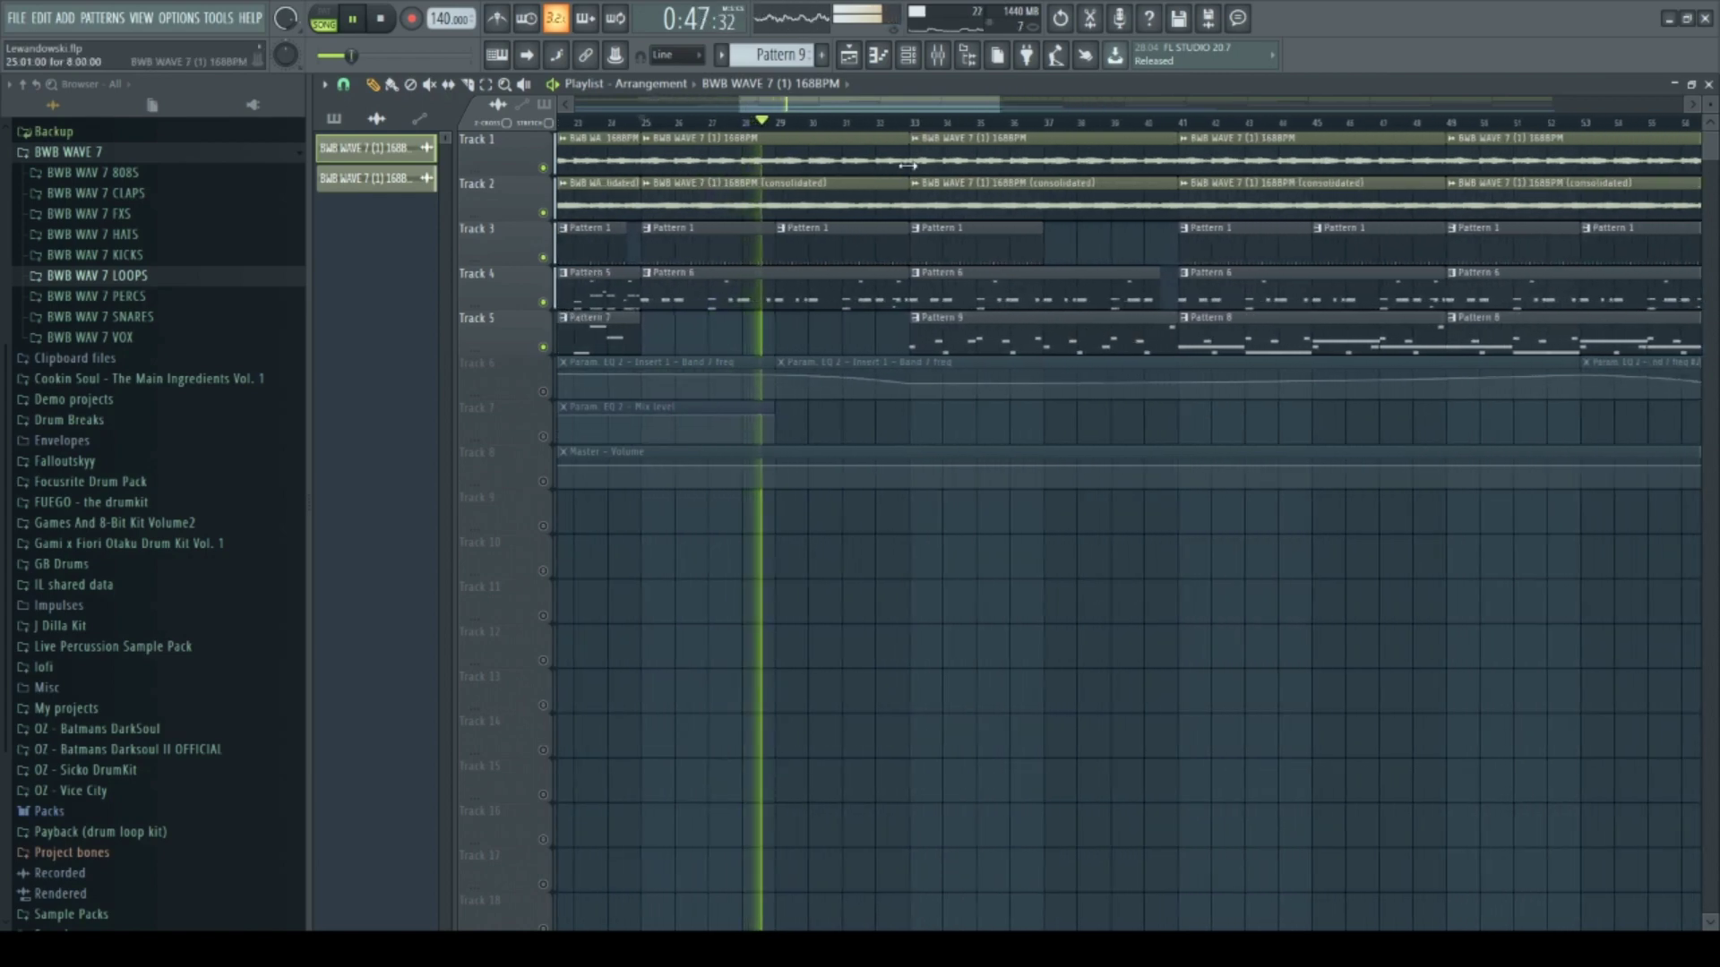
key("space")
Play Track 5 alone from bar 33, then stop
left_click(910, 128)
scroll(1006, 238, "down", 3)
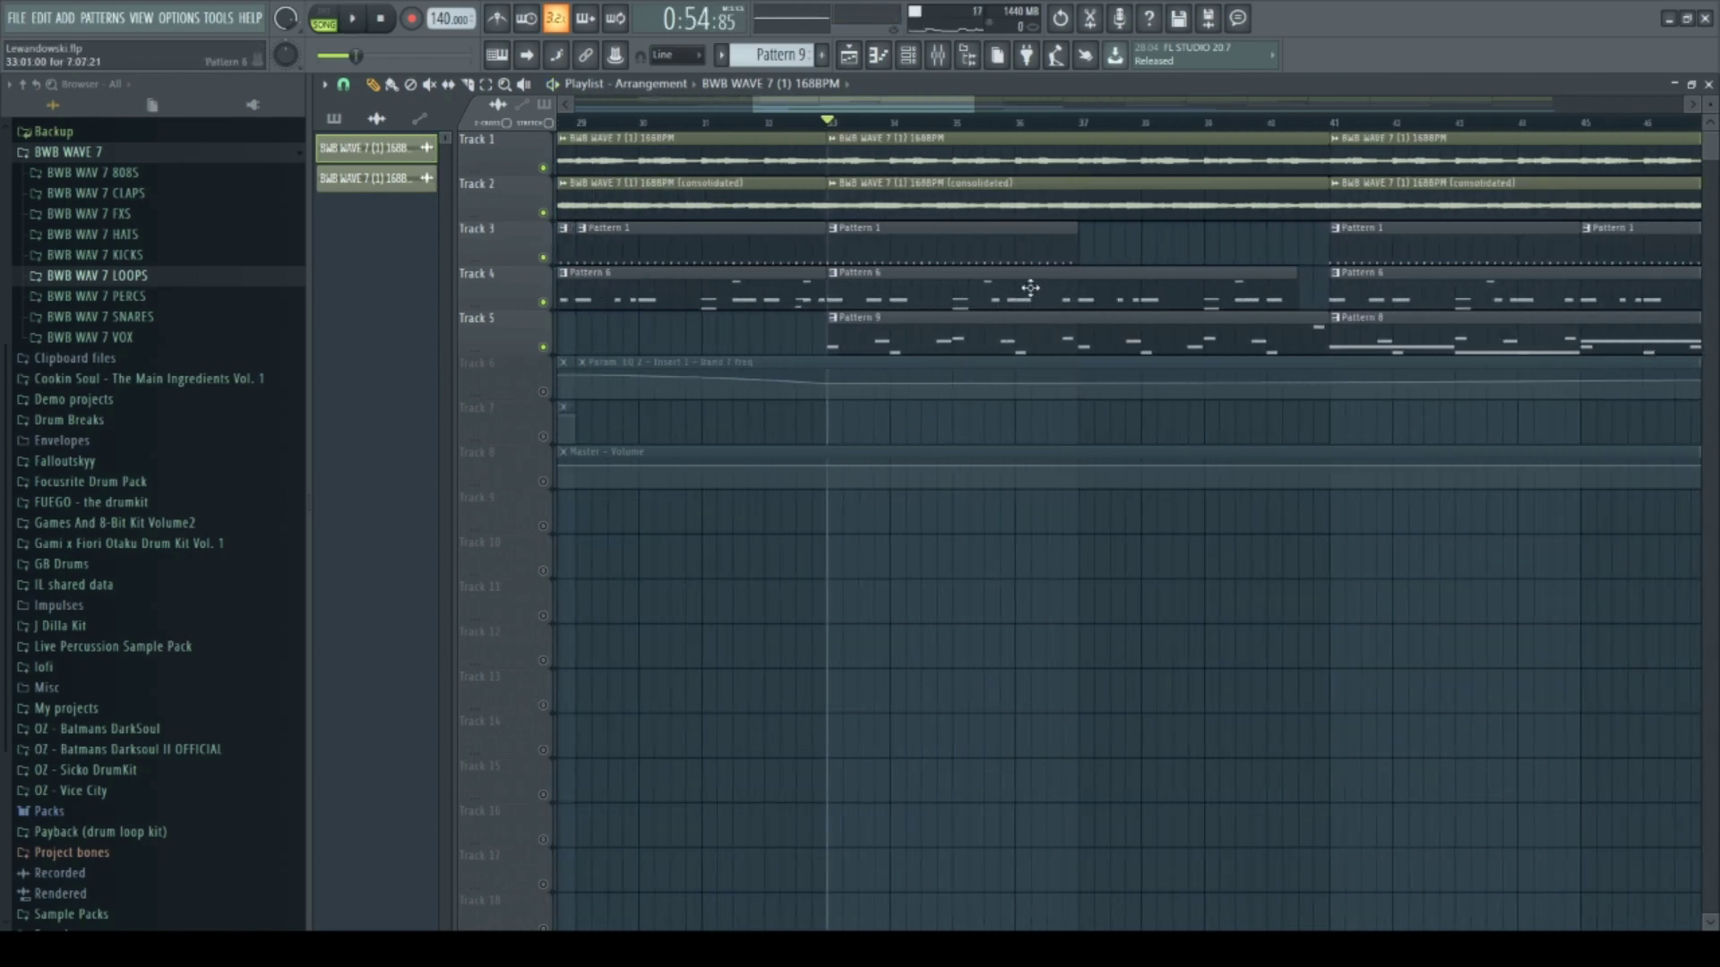
scroll(953, 391, "up", 2)
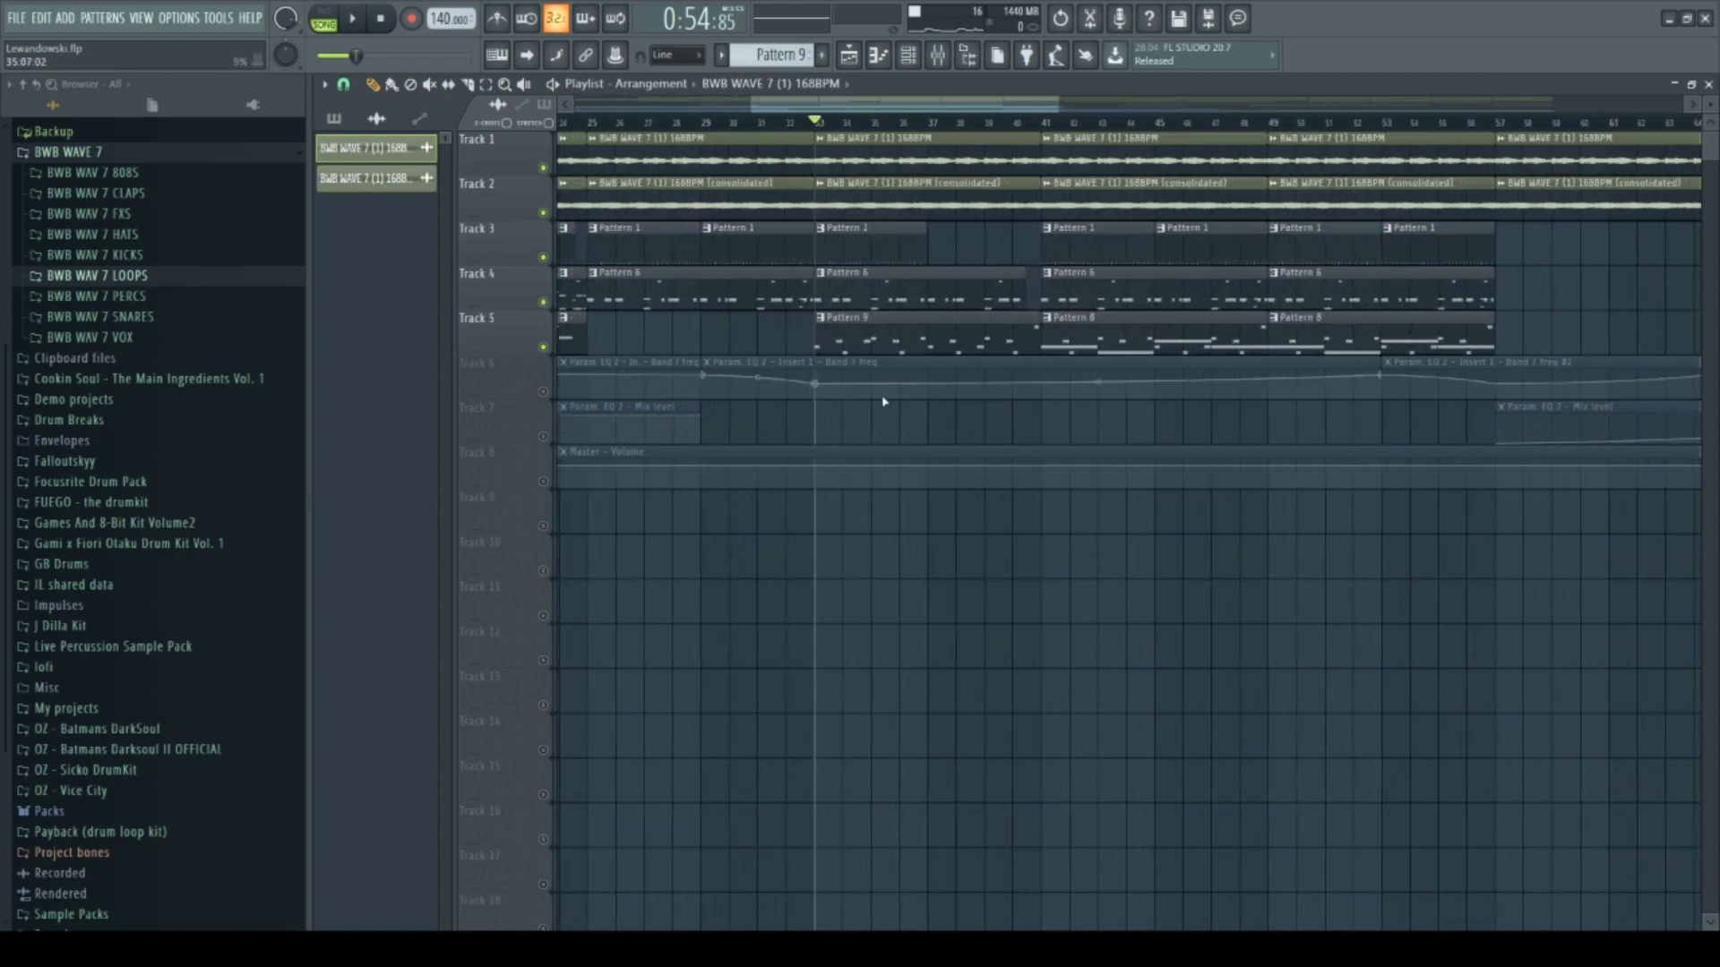
left_click(544, 348, "ctrl")
key("space")
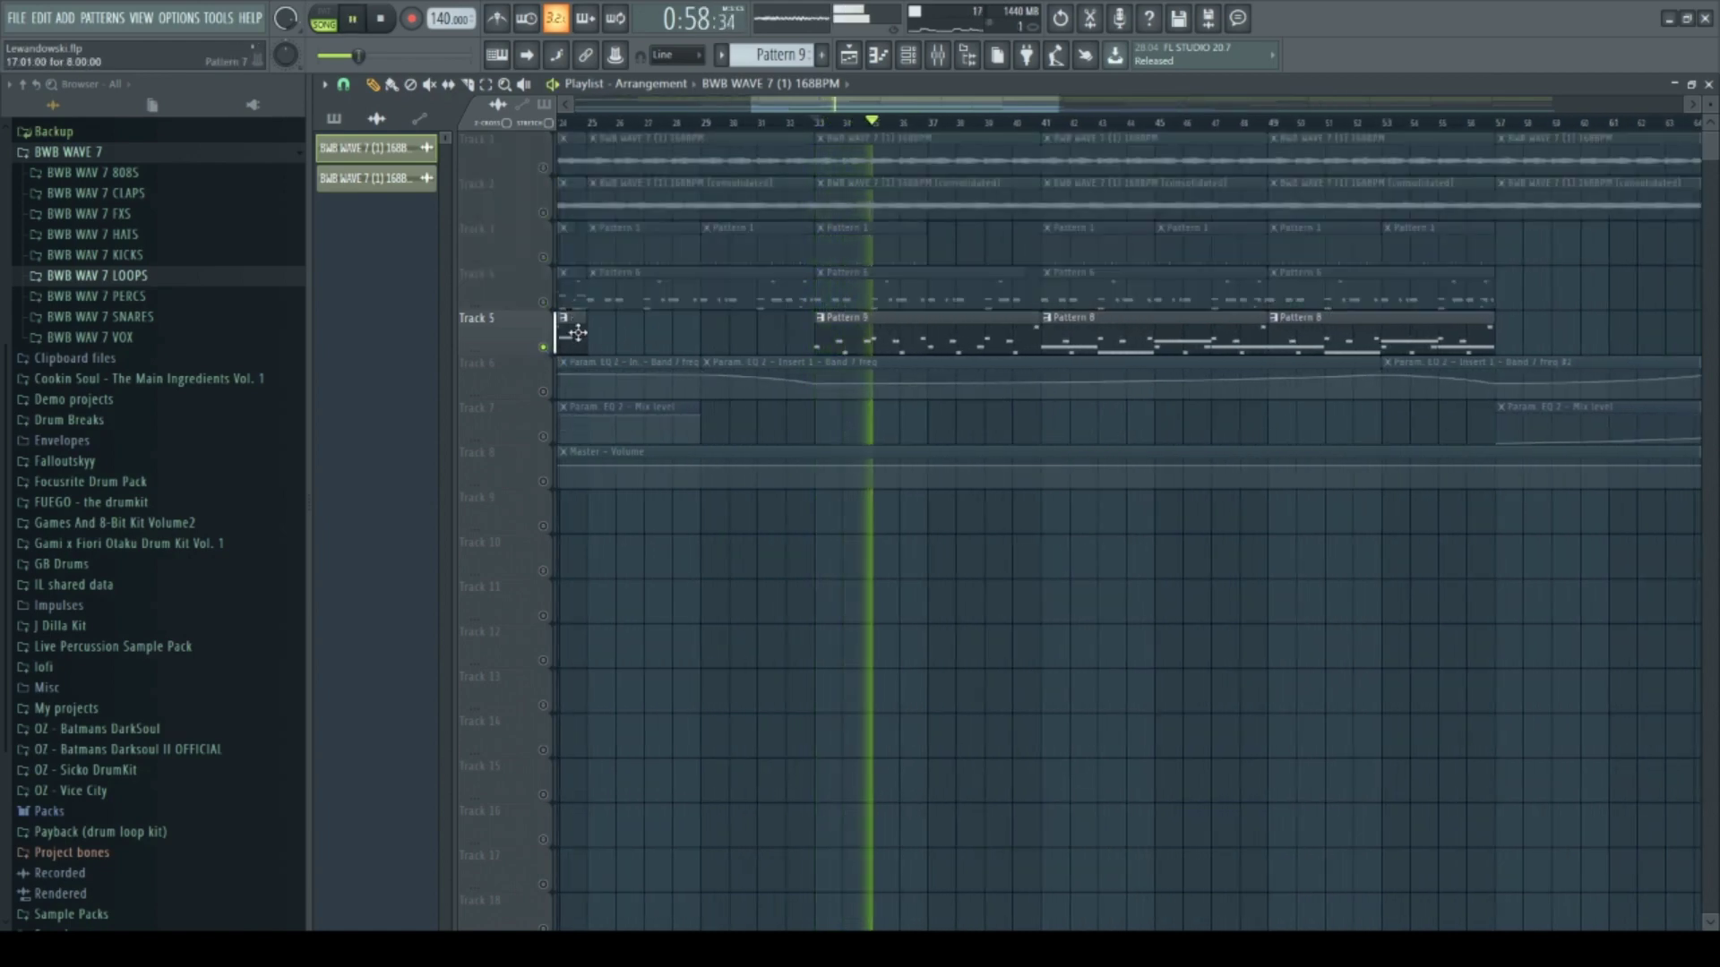
scroll(578, 334, "down", 2)
key("space")
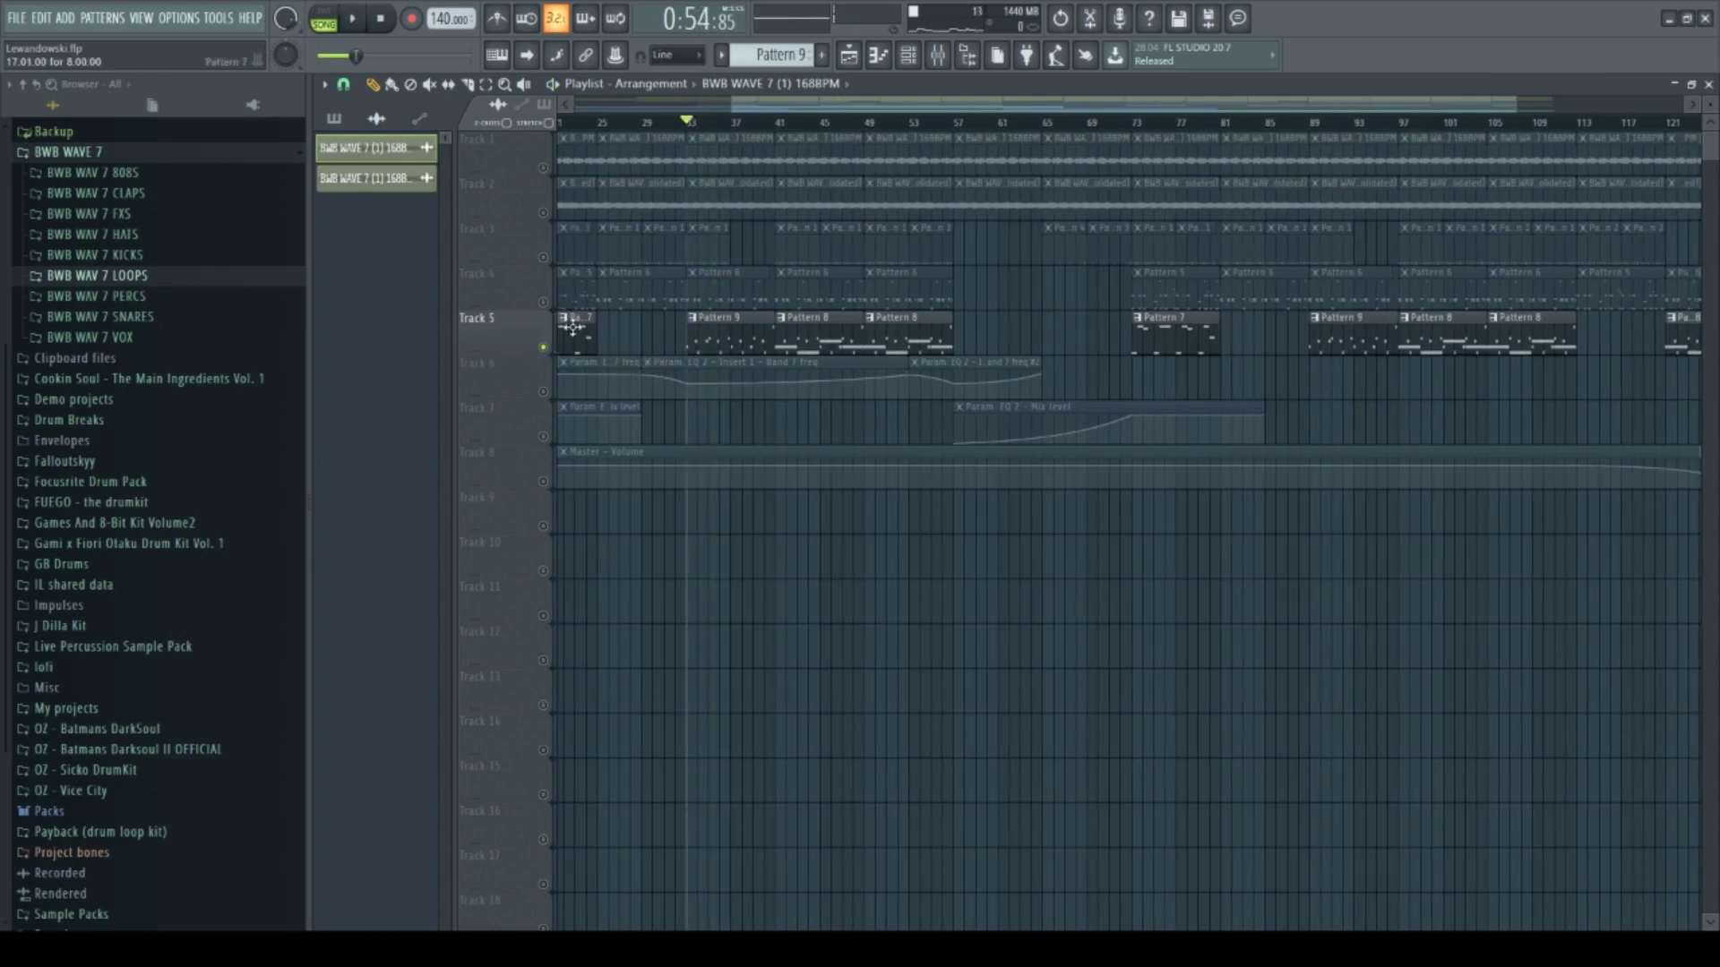
Solo Track 1, add Tracks 2 and 5 back in, and play again
scroll(728, 304, "up", 2)
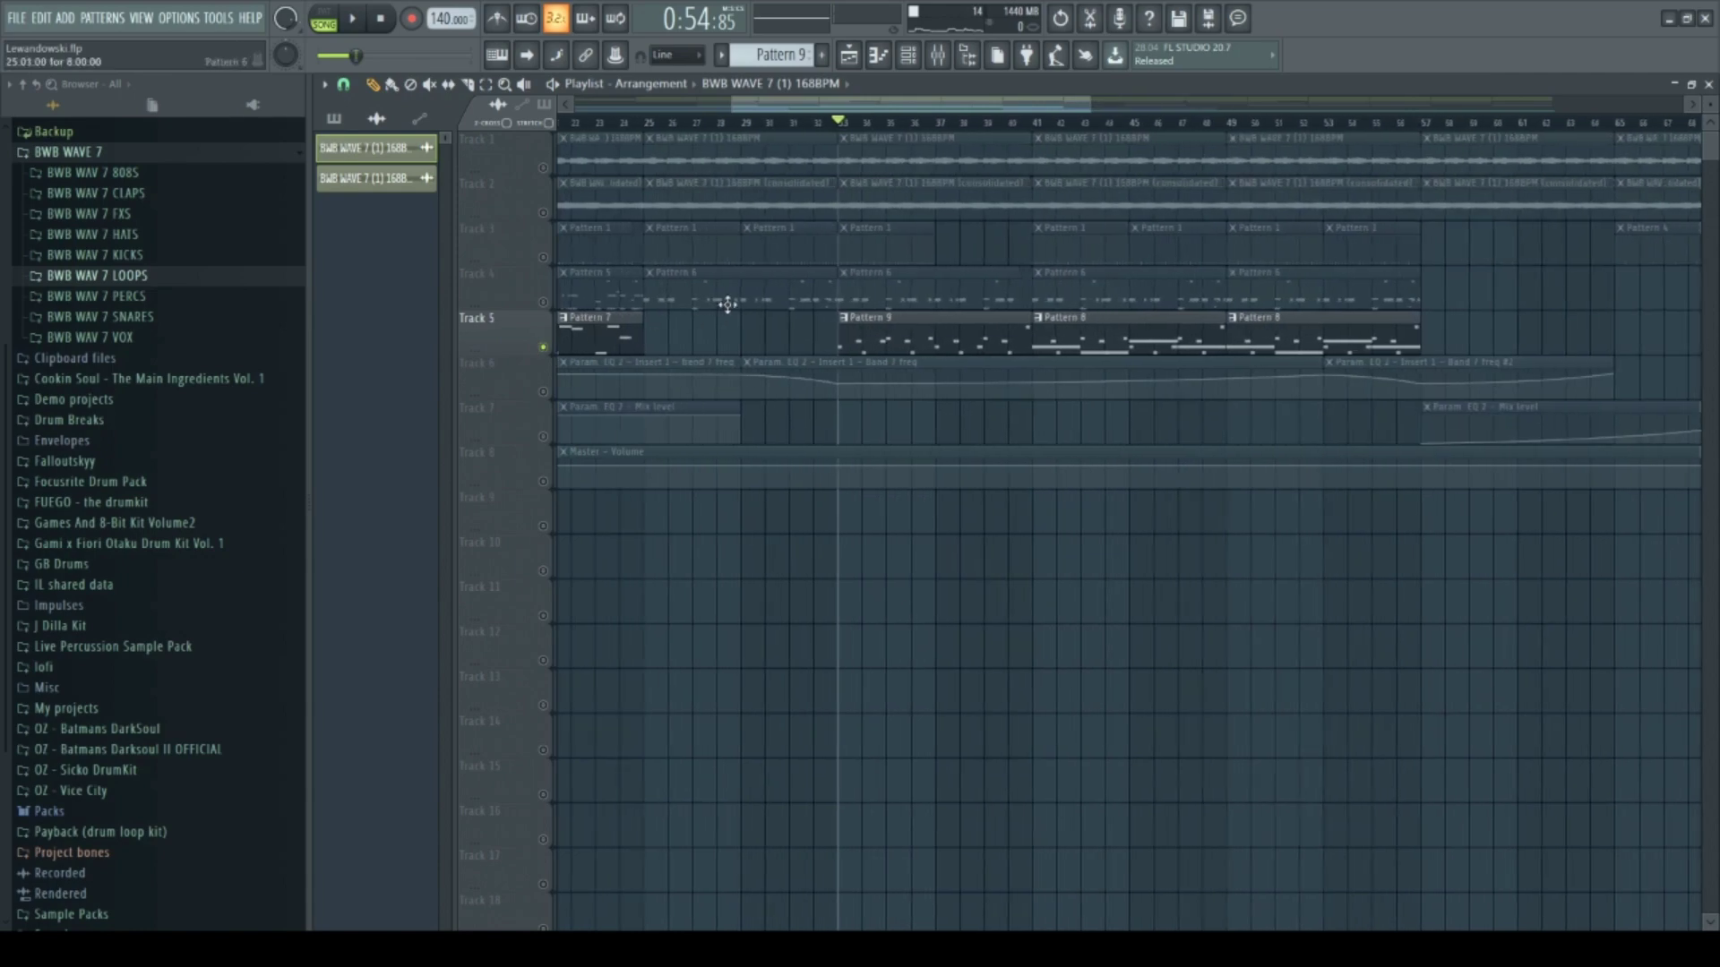
right_click(543, 168)
left_click(542, 212)
key("space")
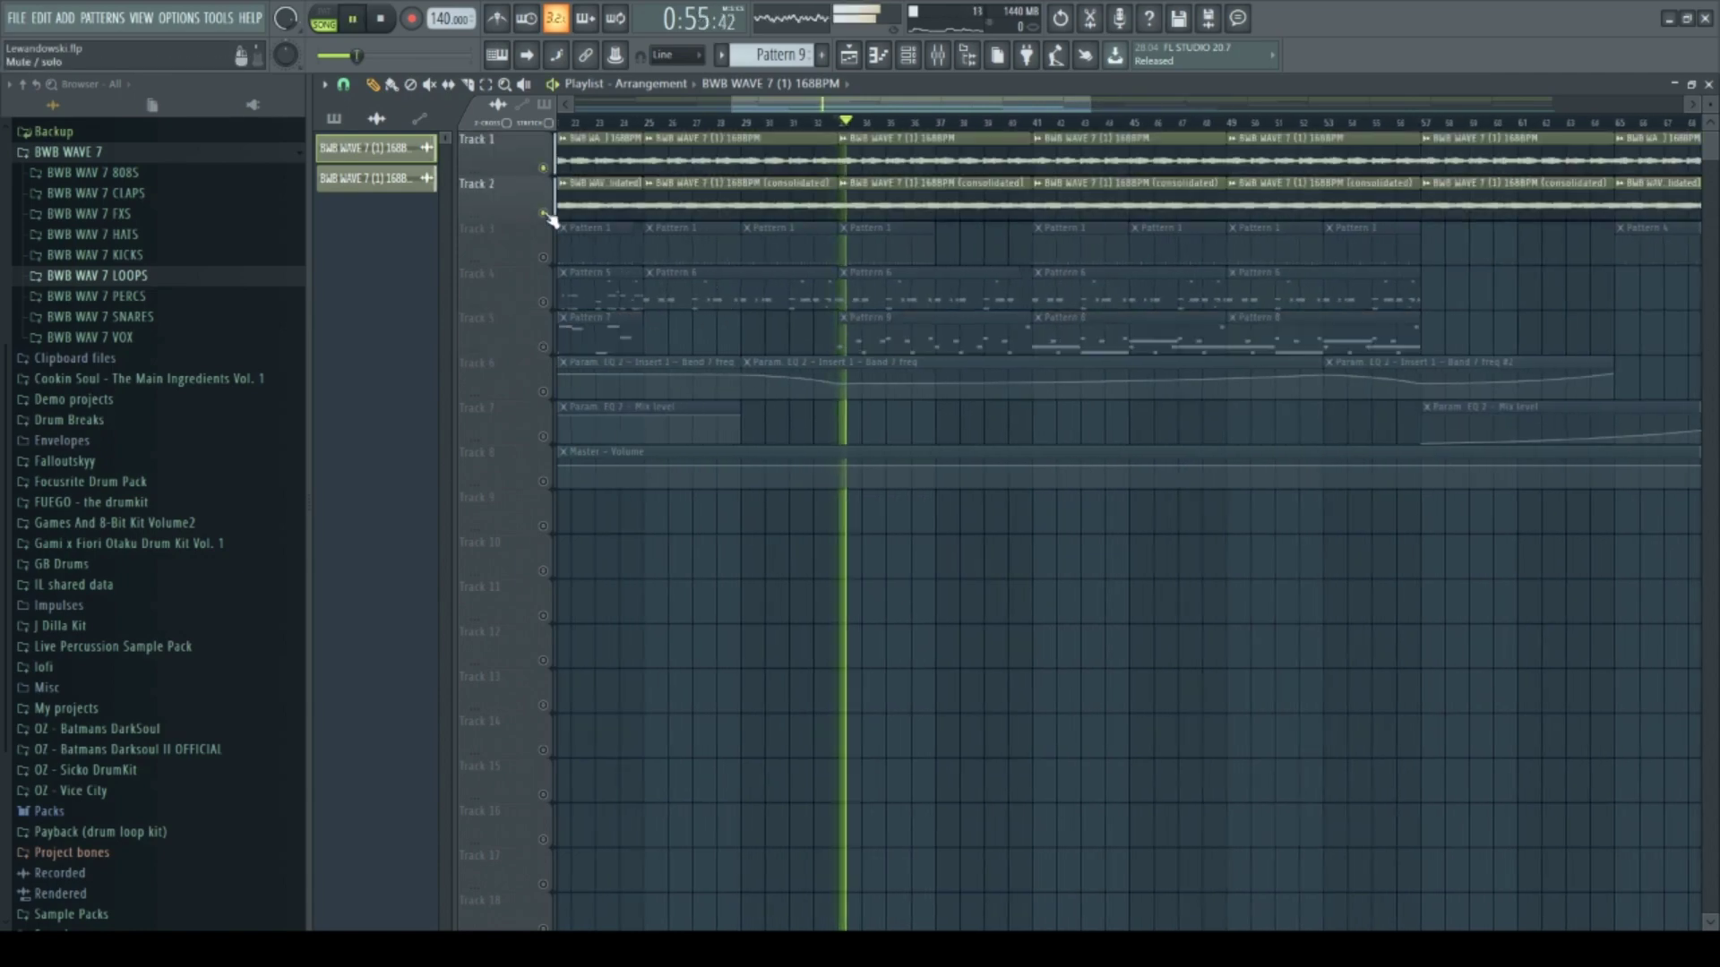
left_click(542, 347)
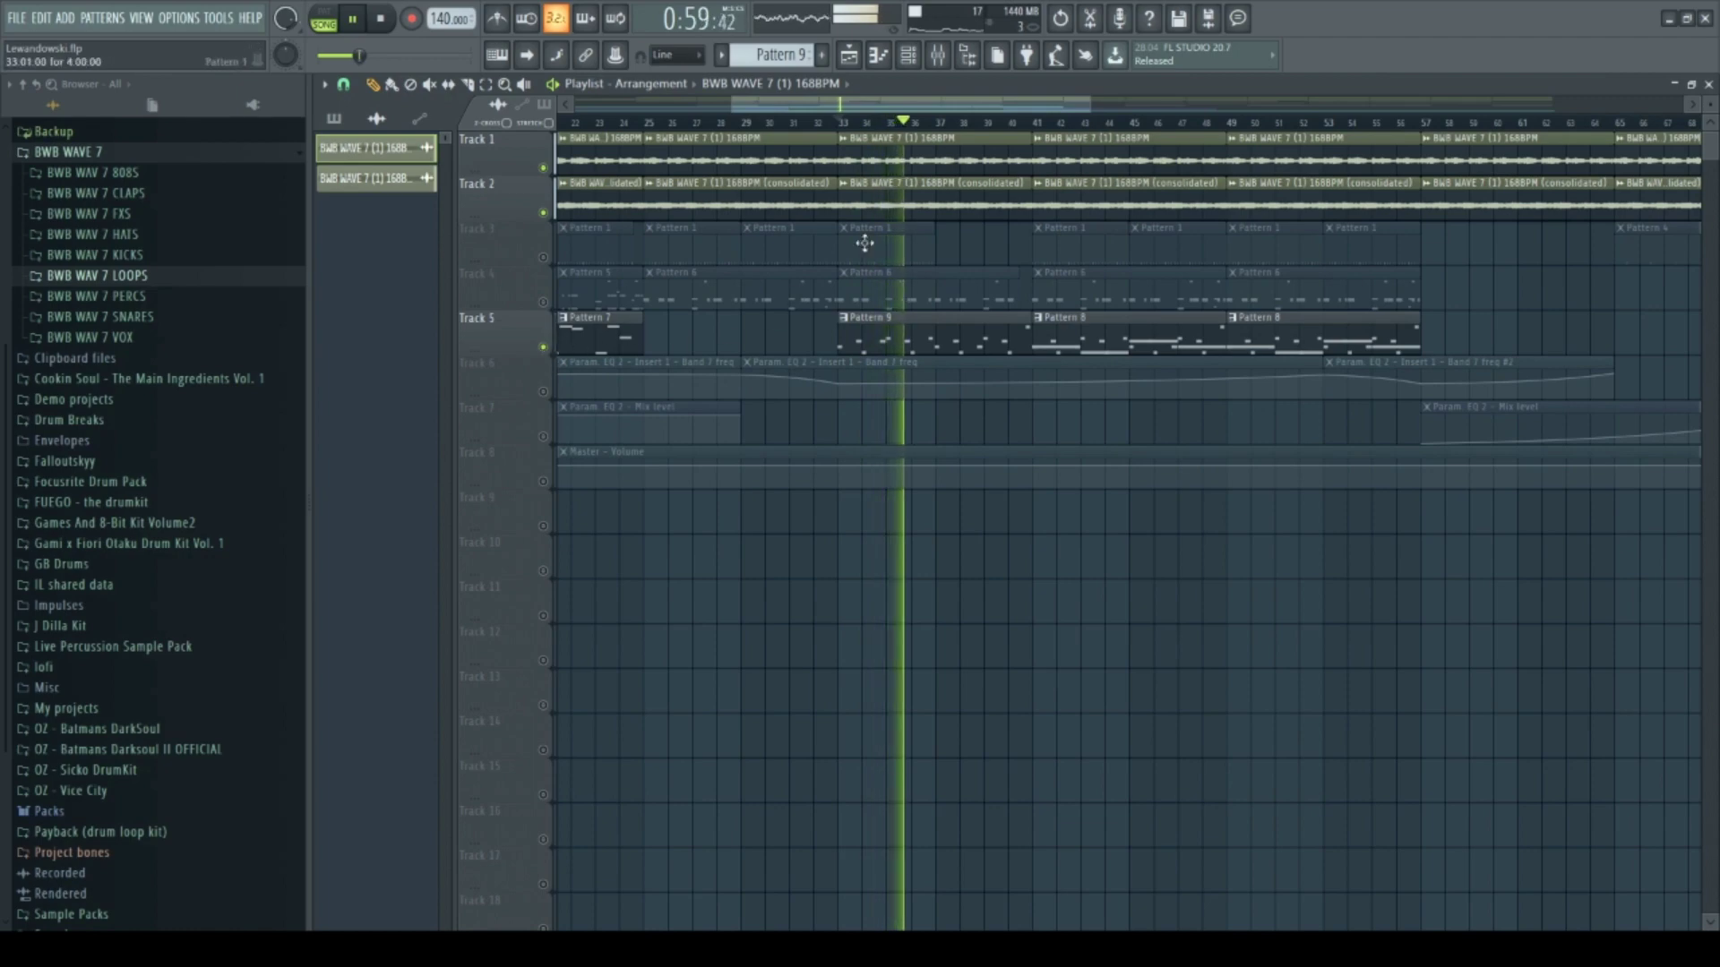
key("space")
left_click(917, 62)
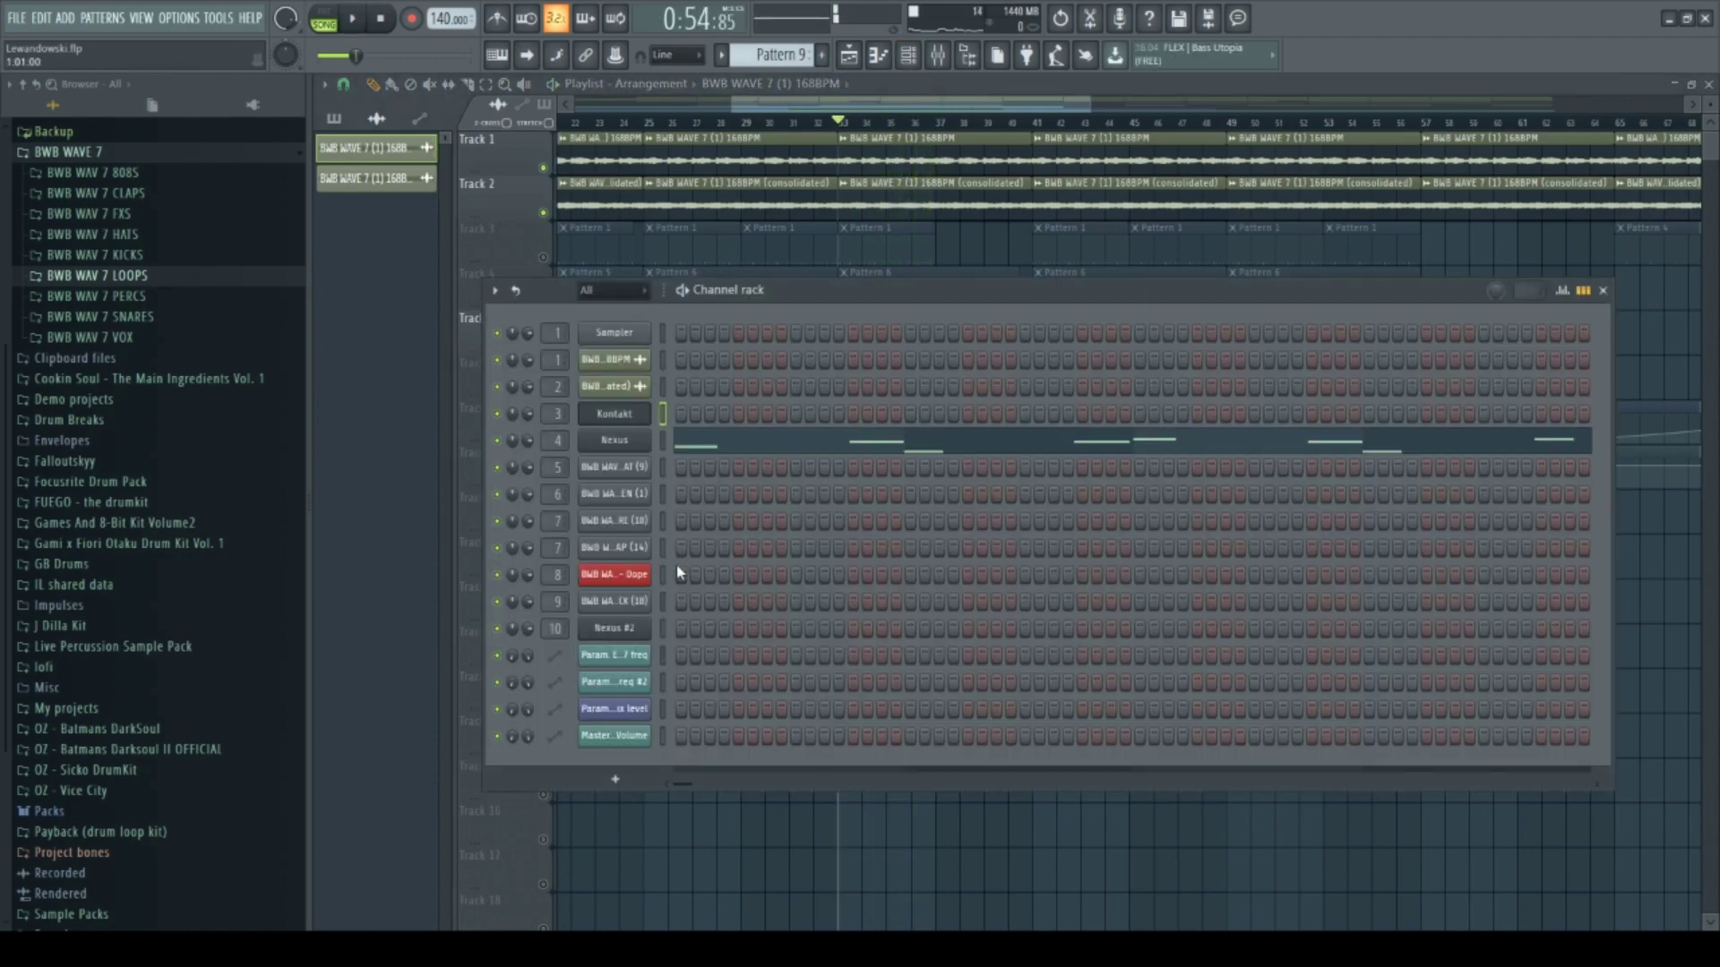
left_click(649, 629)
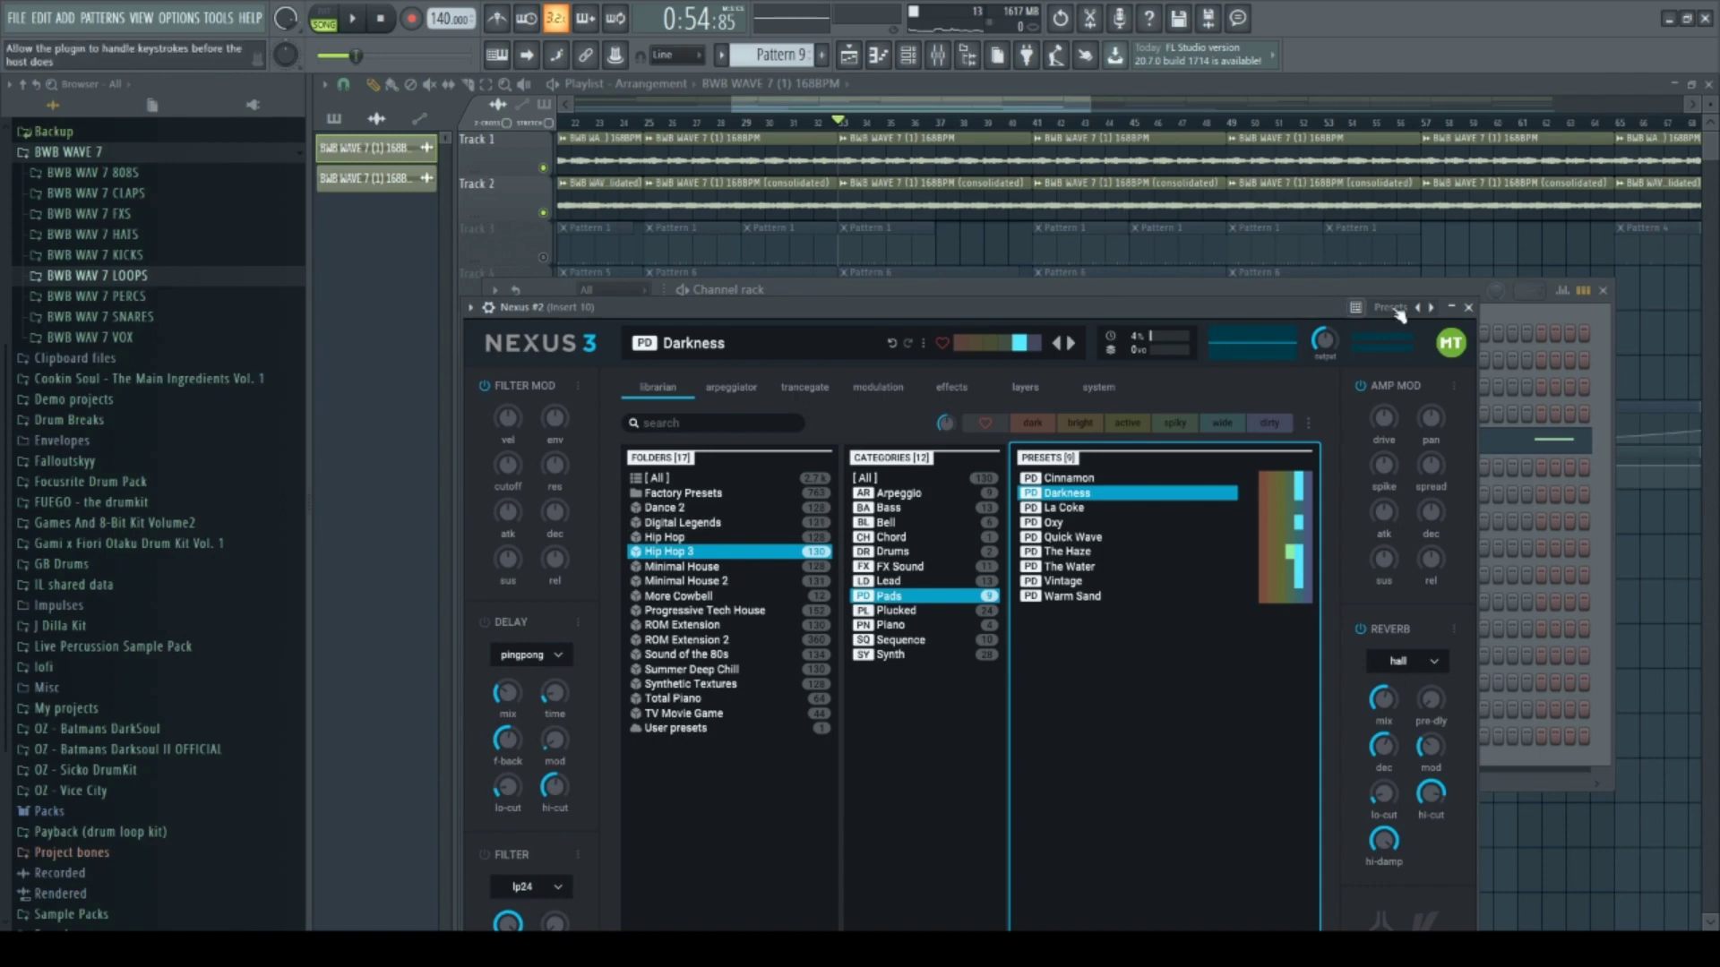
left_click(1449, 285)
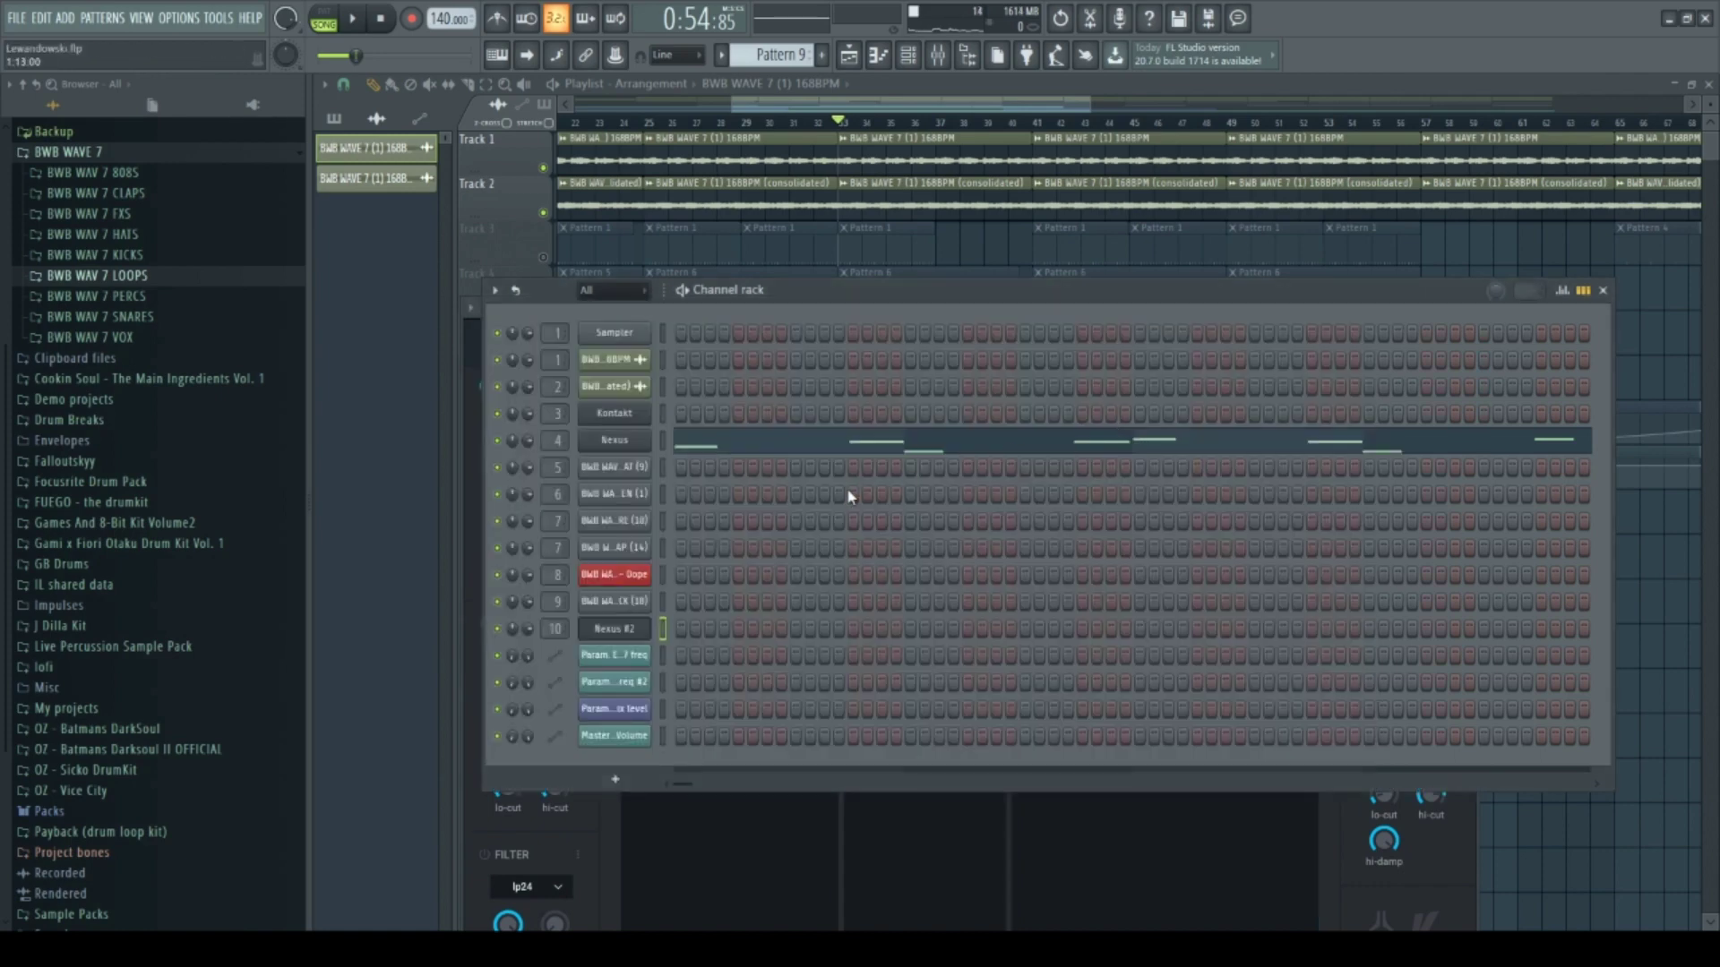
left_click(625, 445)
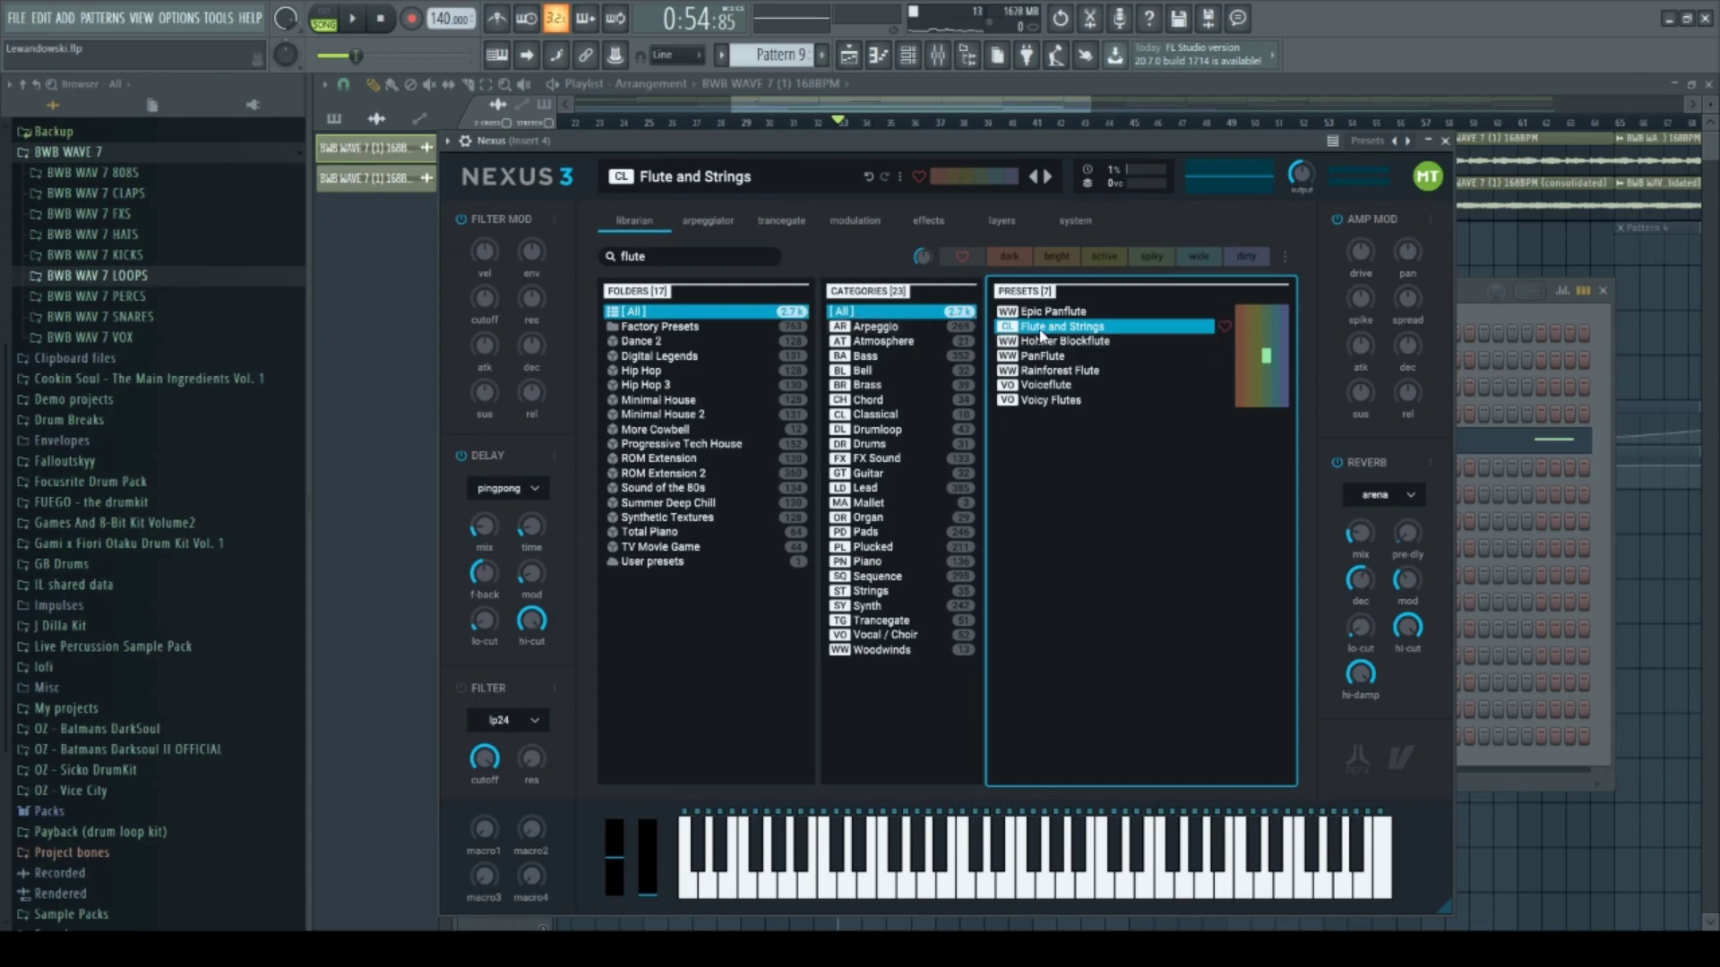
left_click(920, 865)
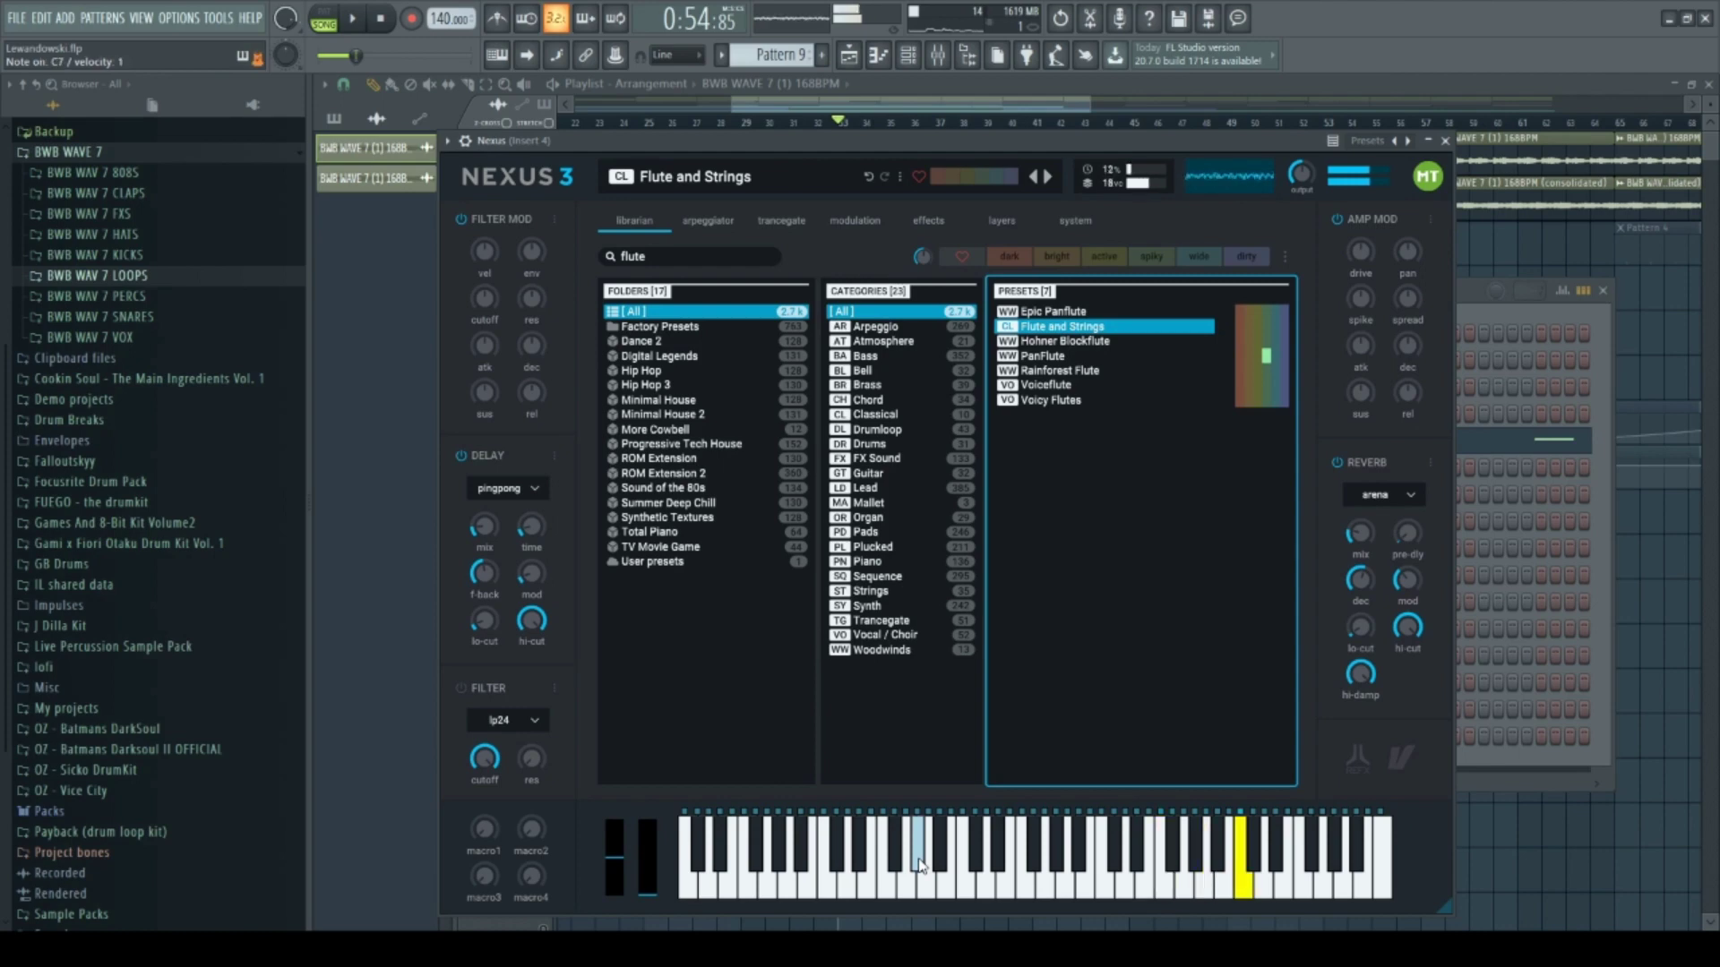
left_click(1464, 327)
left_click(934, 57)
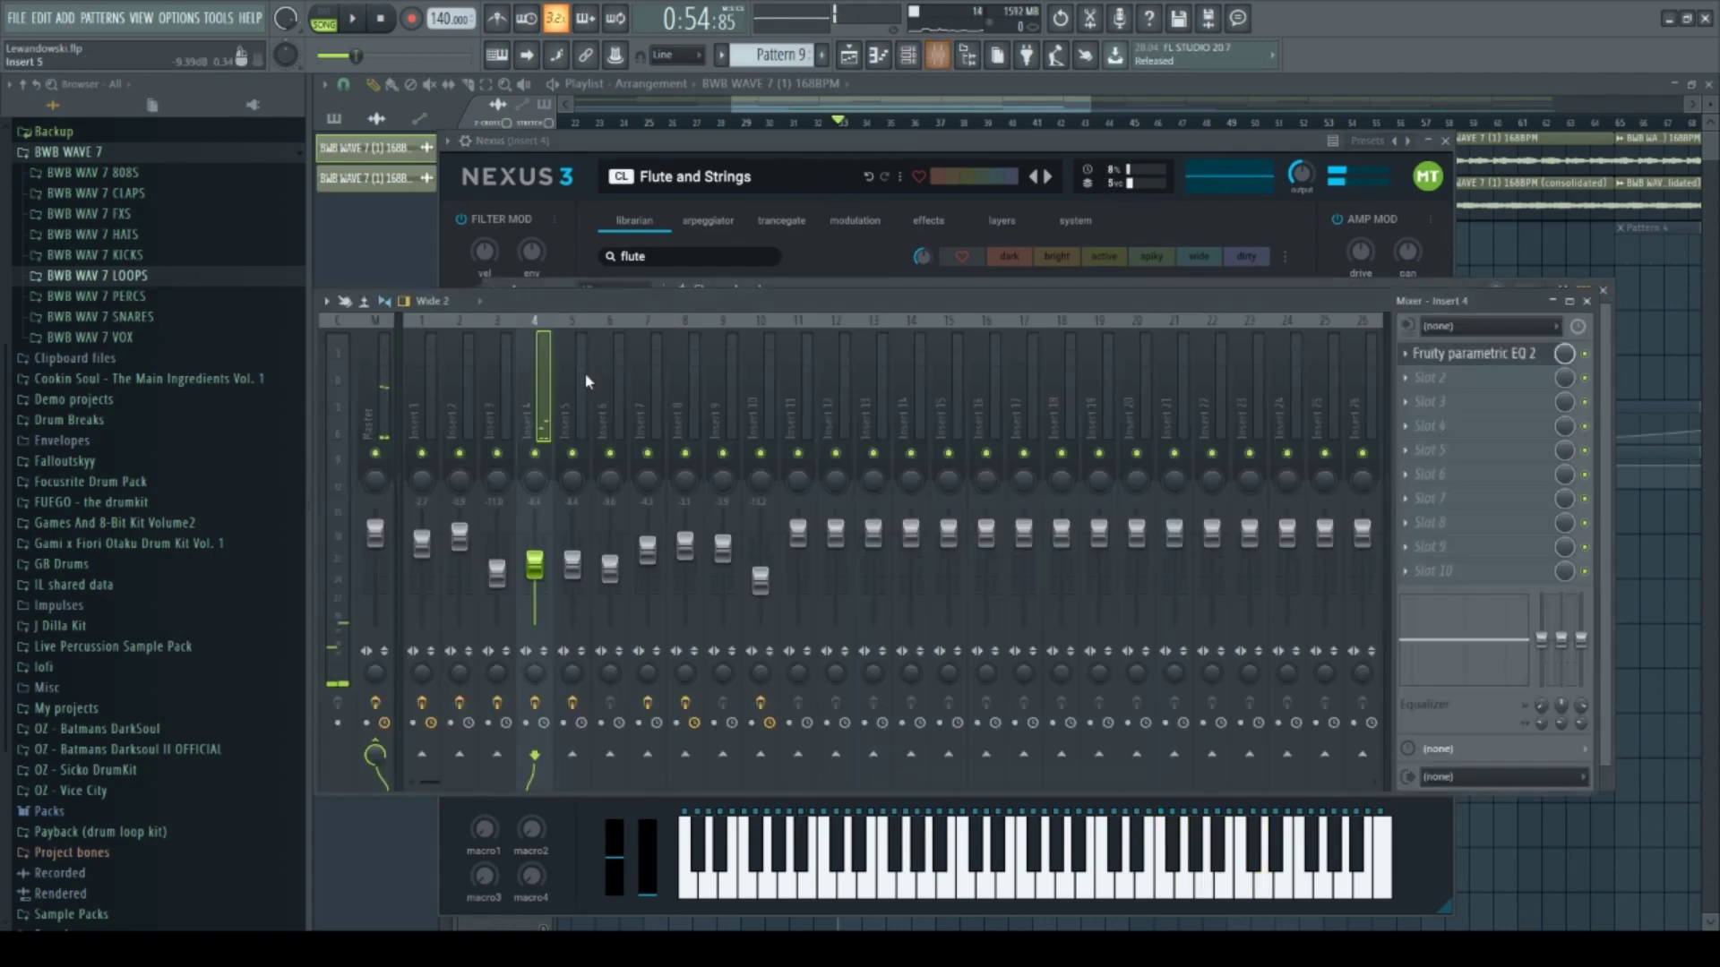
left_click(1463, 358)
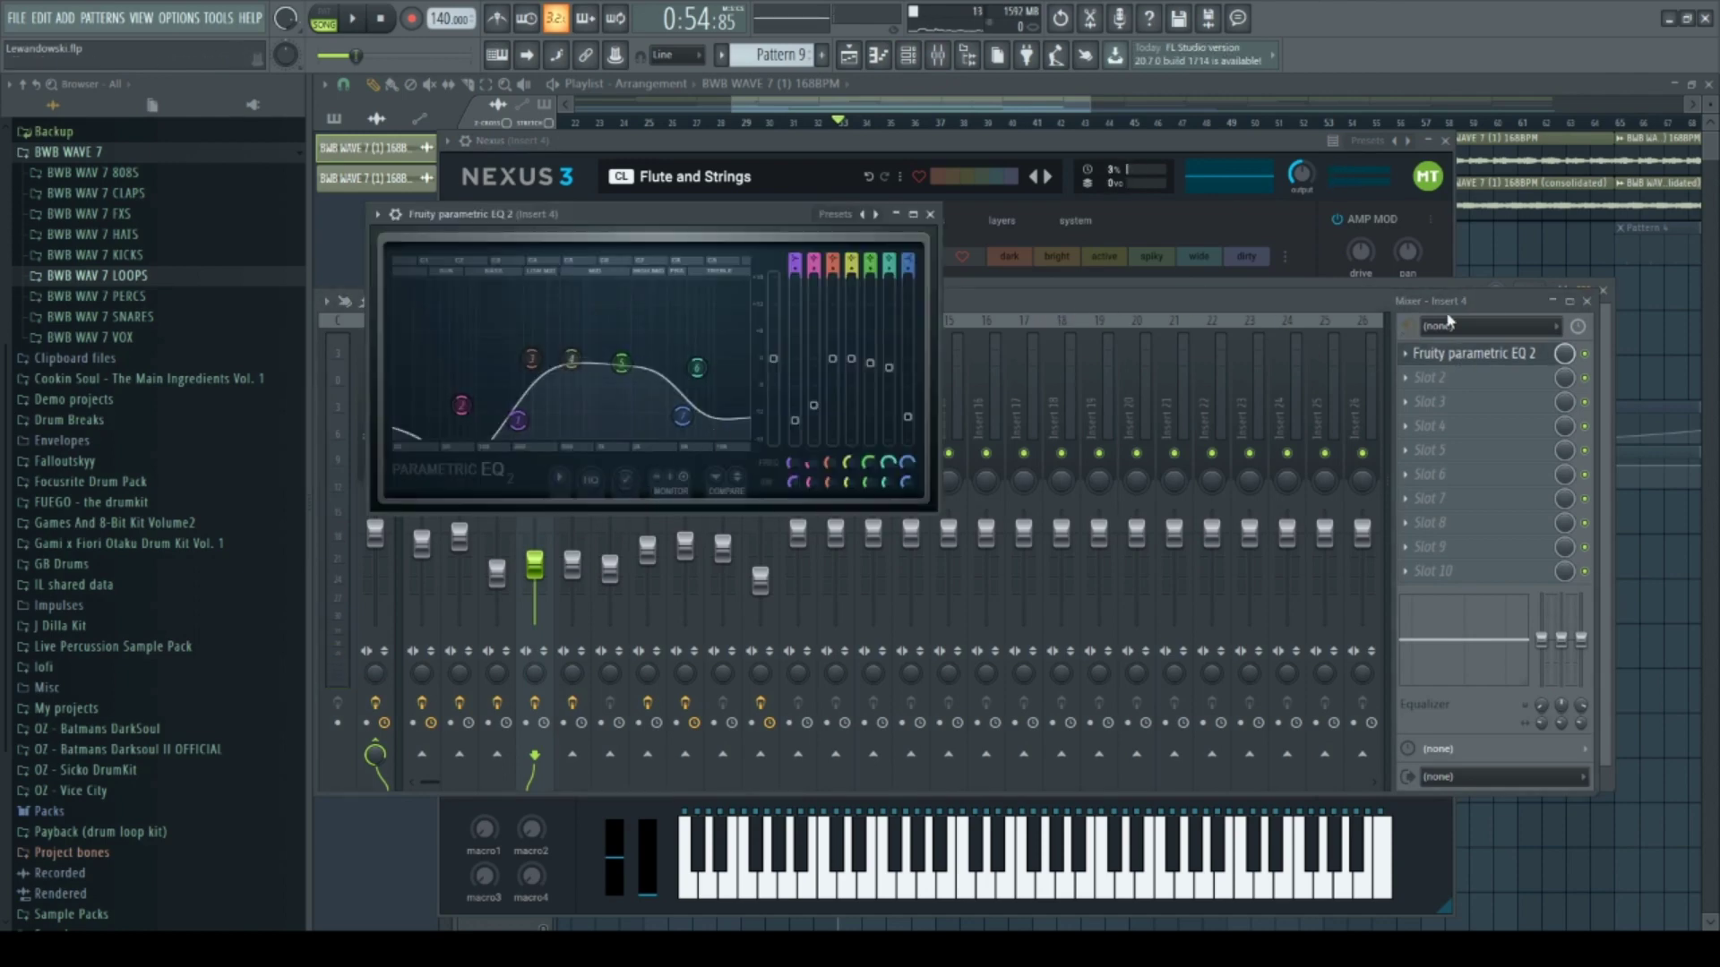
left_click(933, 114)
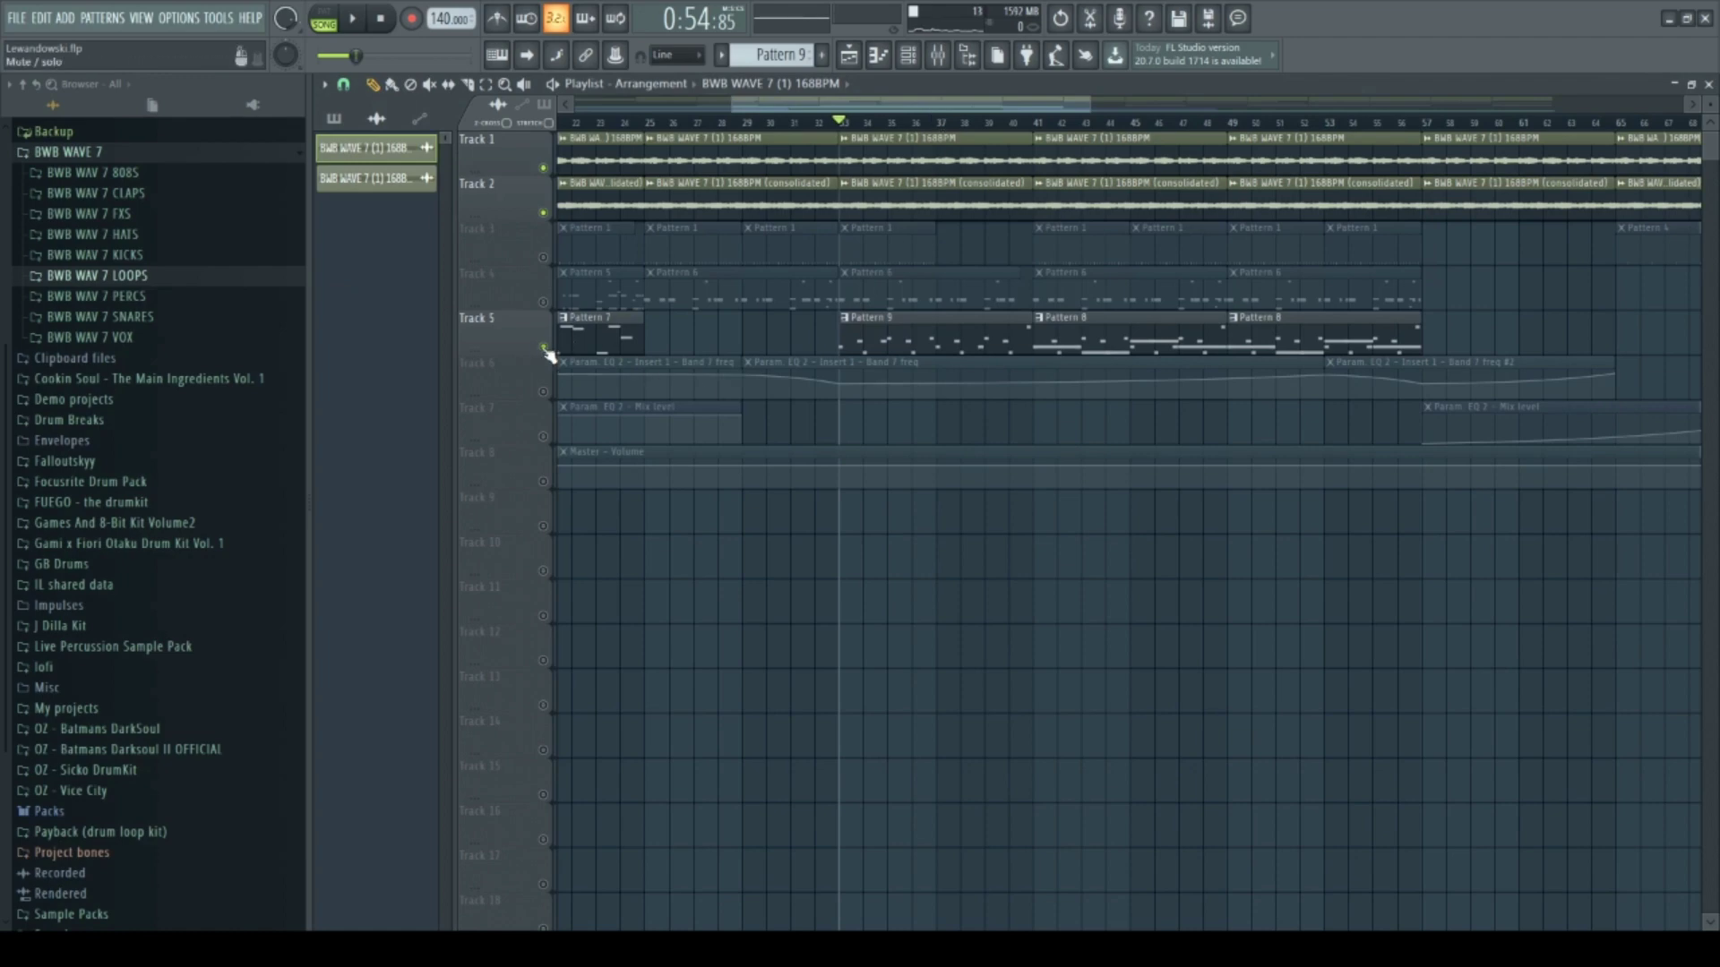
Unmute Tracks 3 and 4 and start playback
left_click(544, 303)
left_click(544, 258)
key("space")
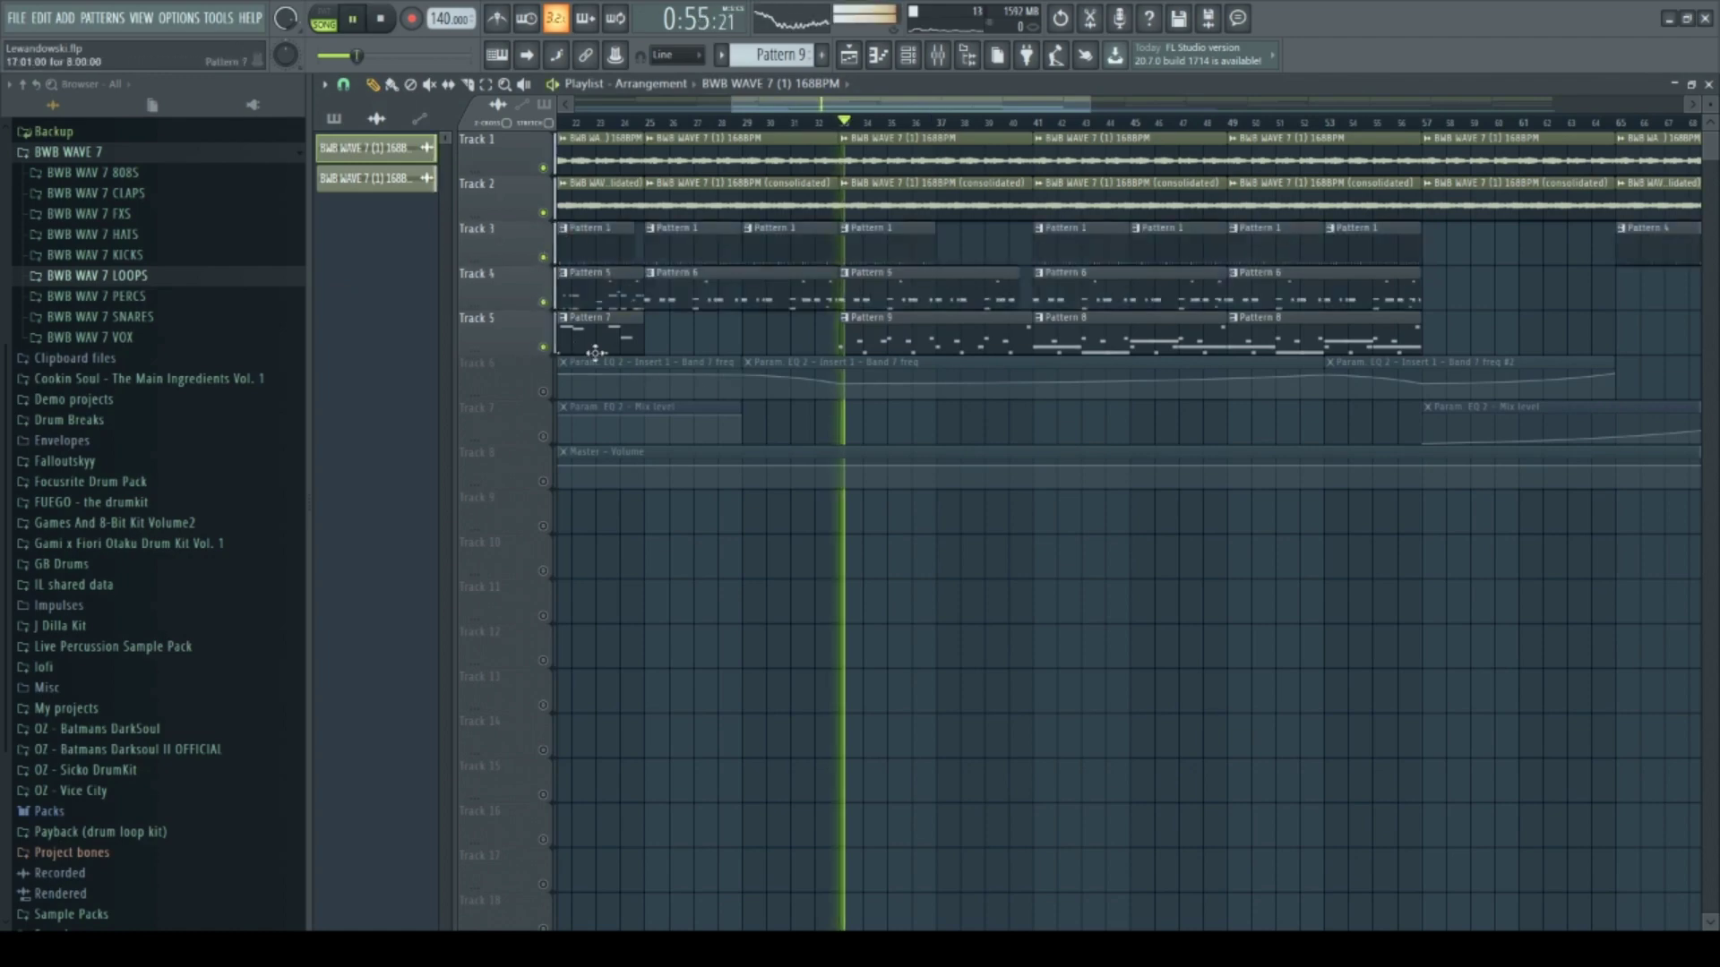
scroll(738, 353, "down", 3)
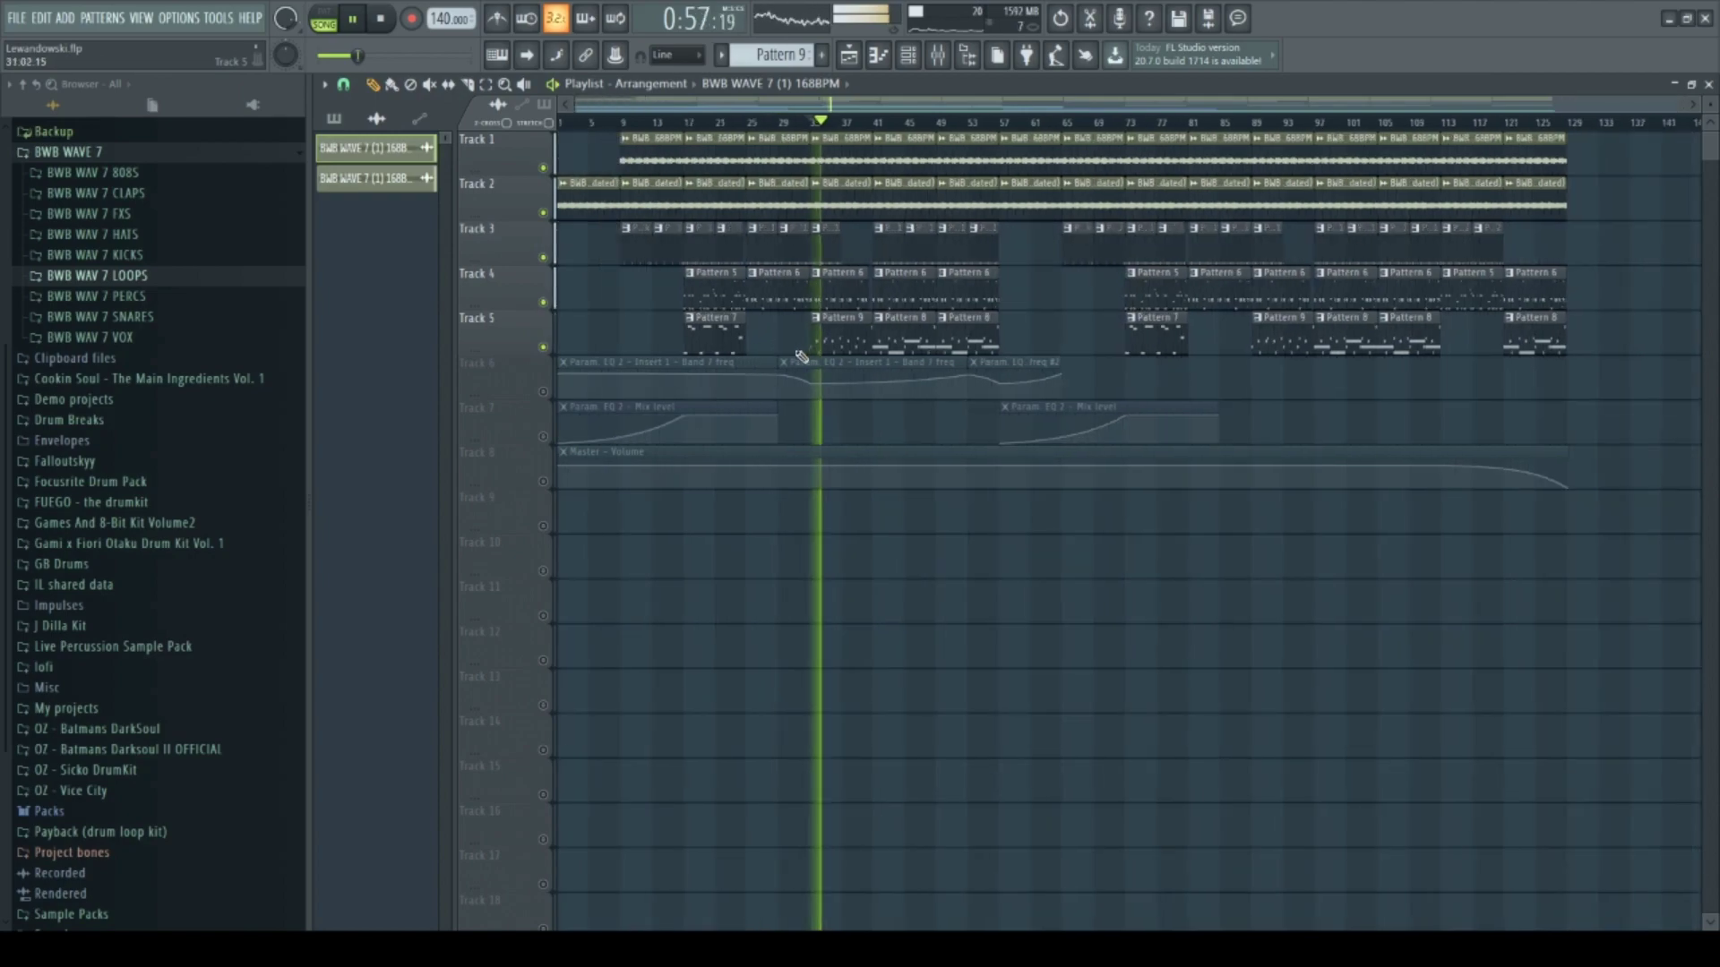
scroll(985, 389, "up", 2)
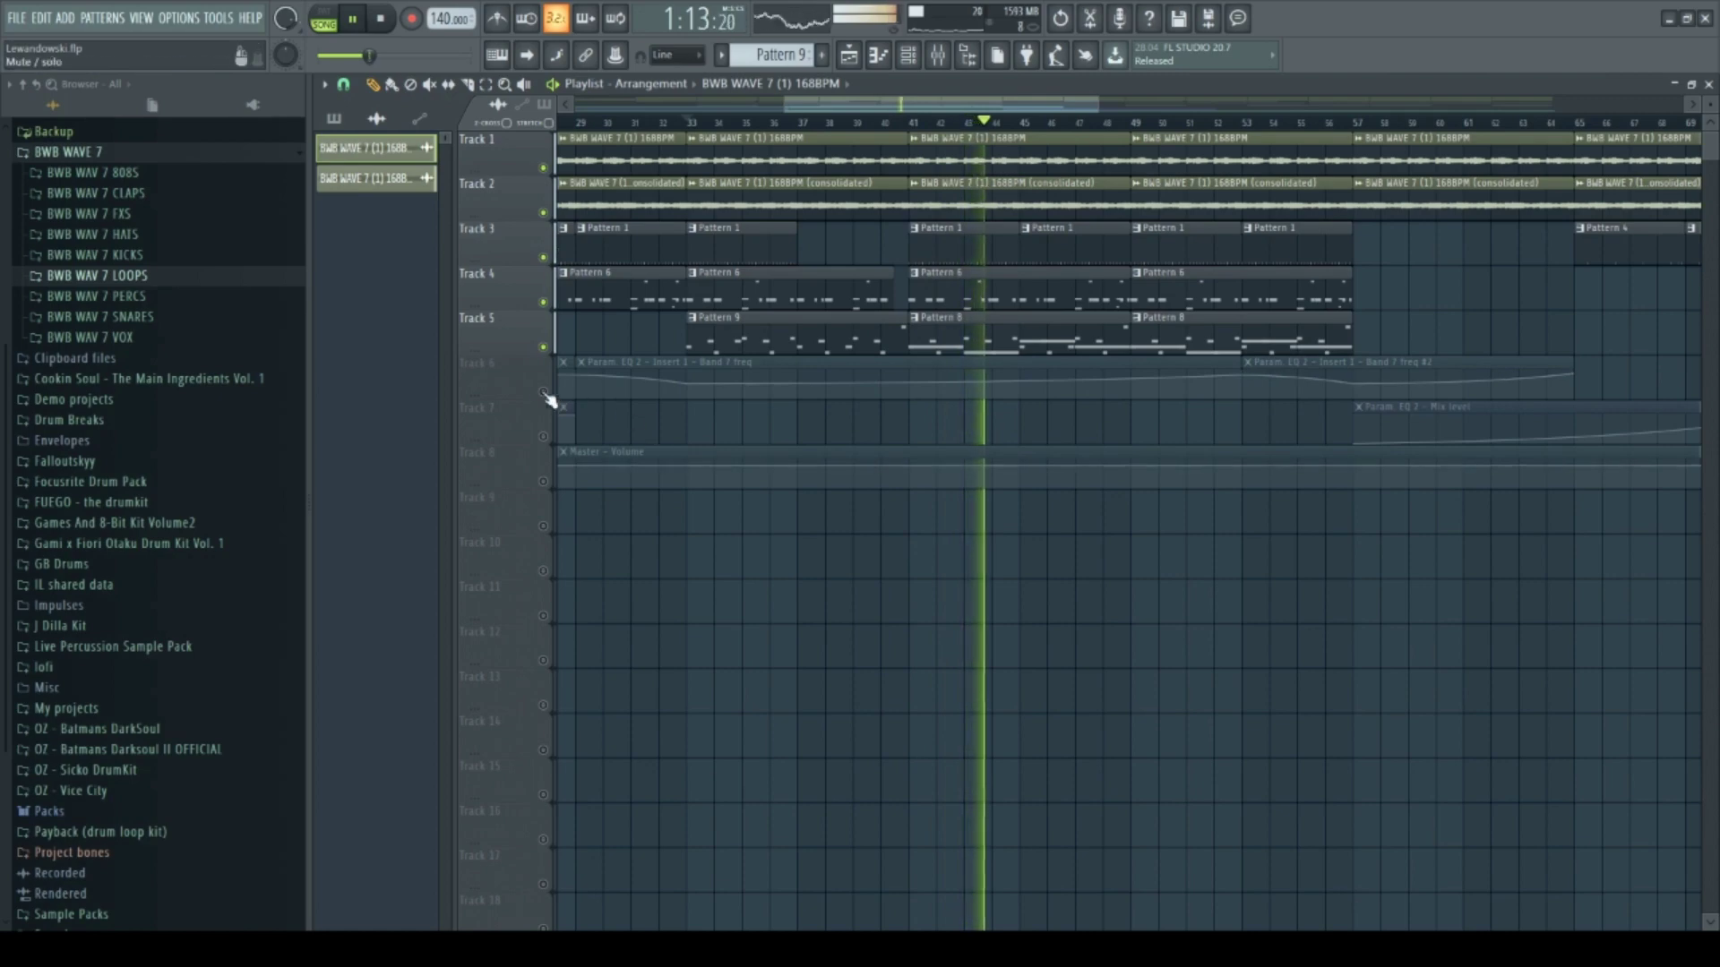
Unmute the EQ band, mix level and master volume automation Tracks 6–8, then stop playback
left_click(544, 393)
left_click(544, 438)
left_click(544, 482)
scroll(1079, 406, "down", 3)
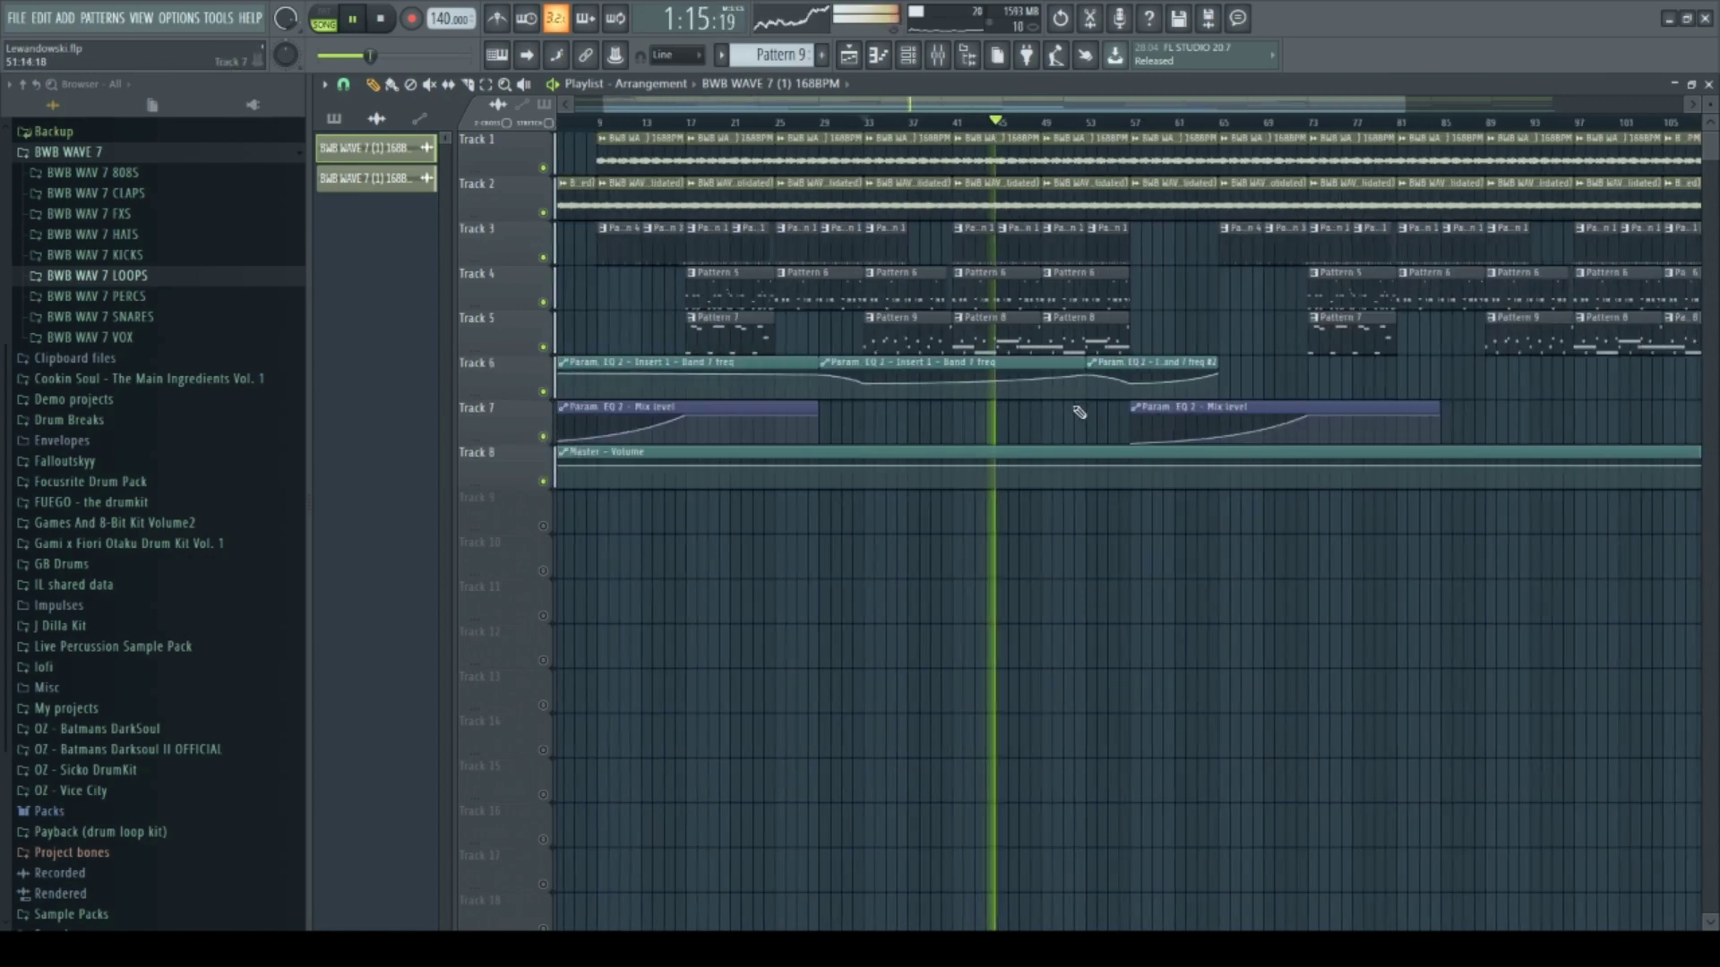
scroll(1079, 411, "down", 3)
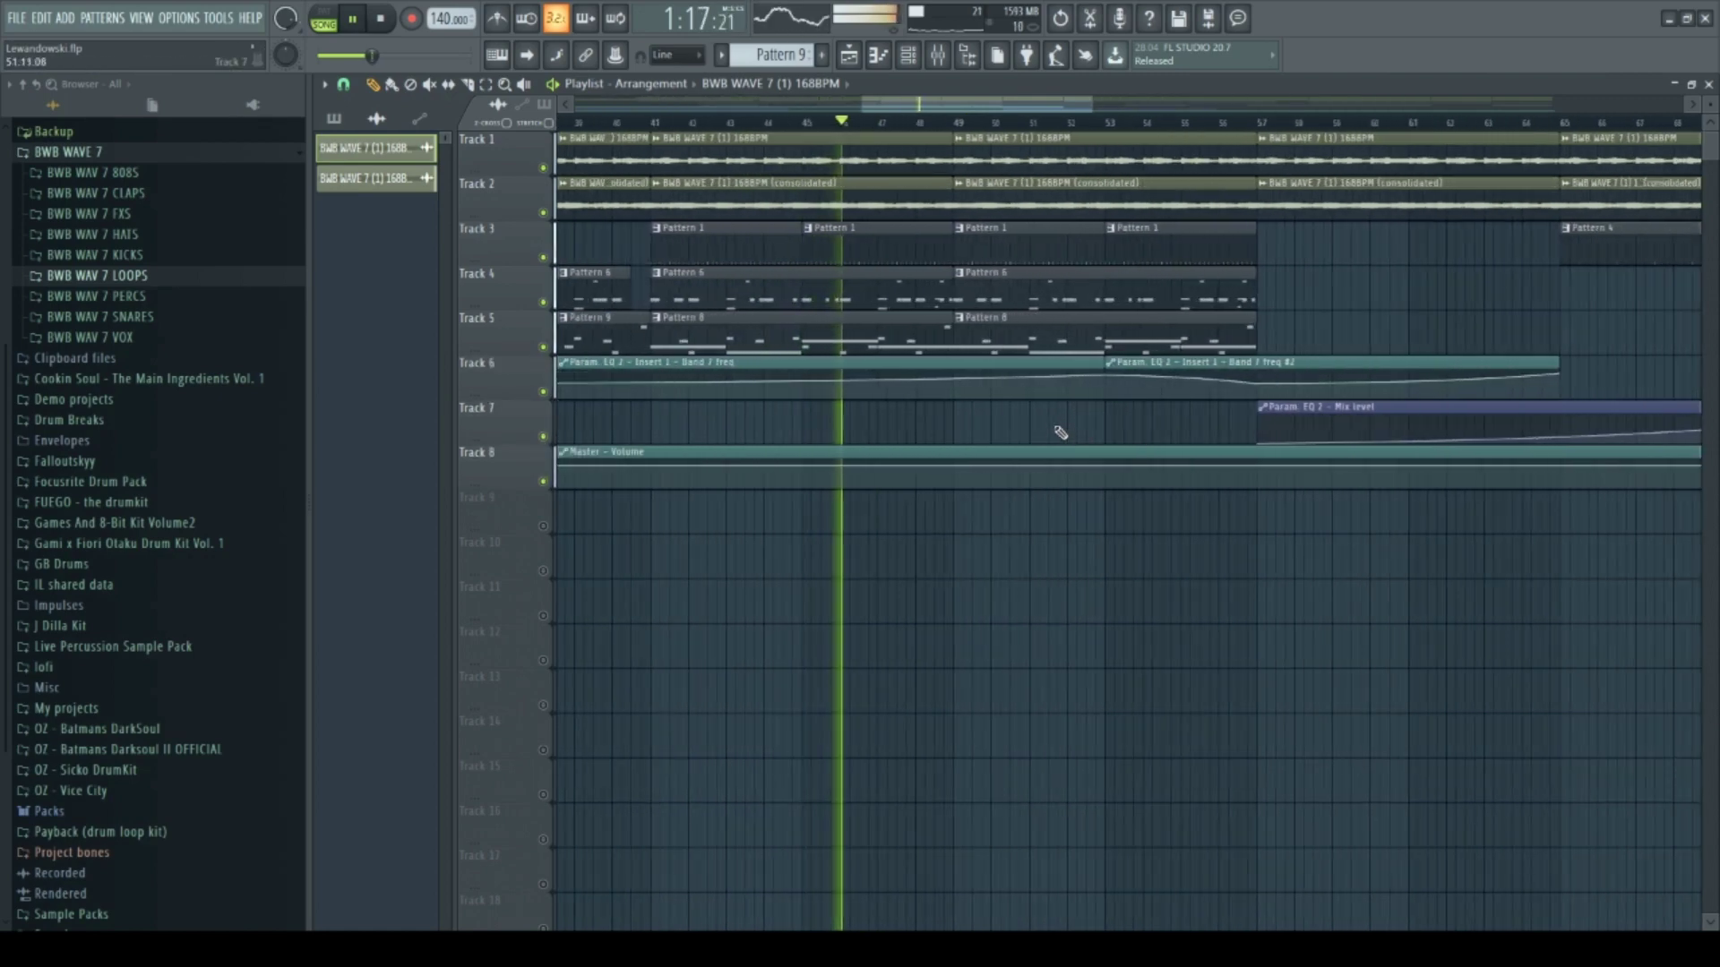
scroll(1048, 403, "down", 1)
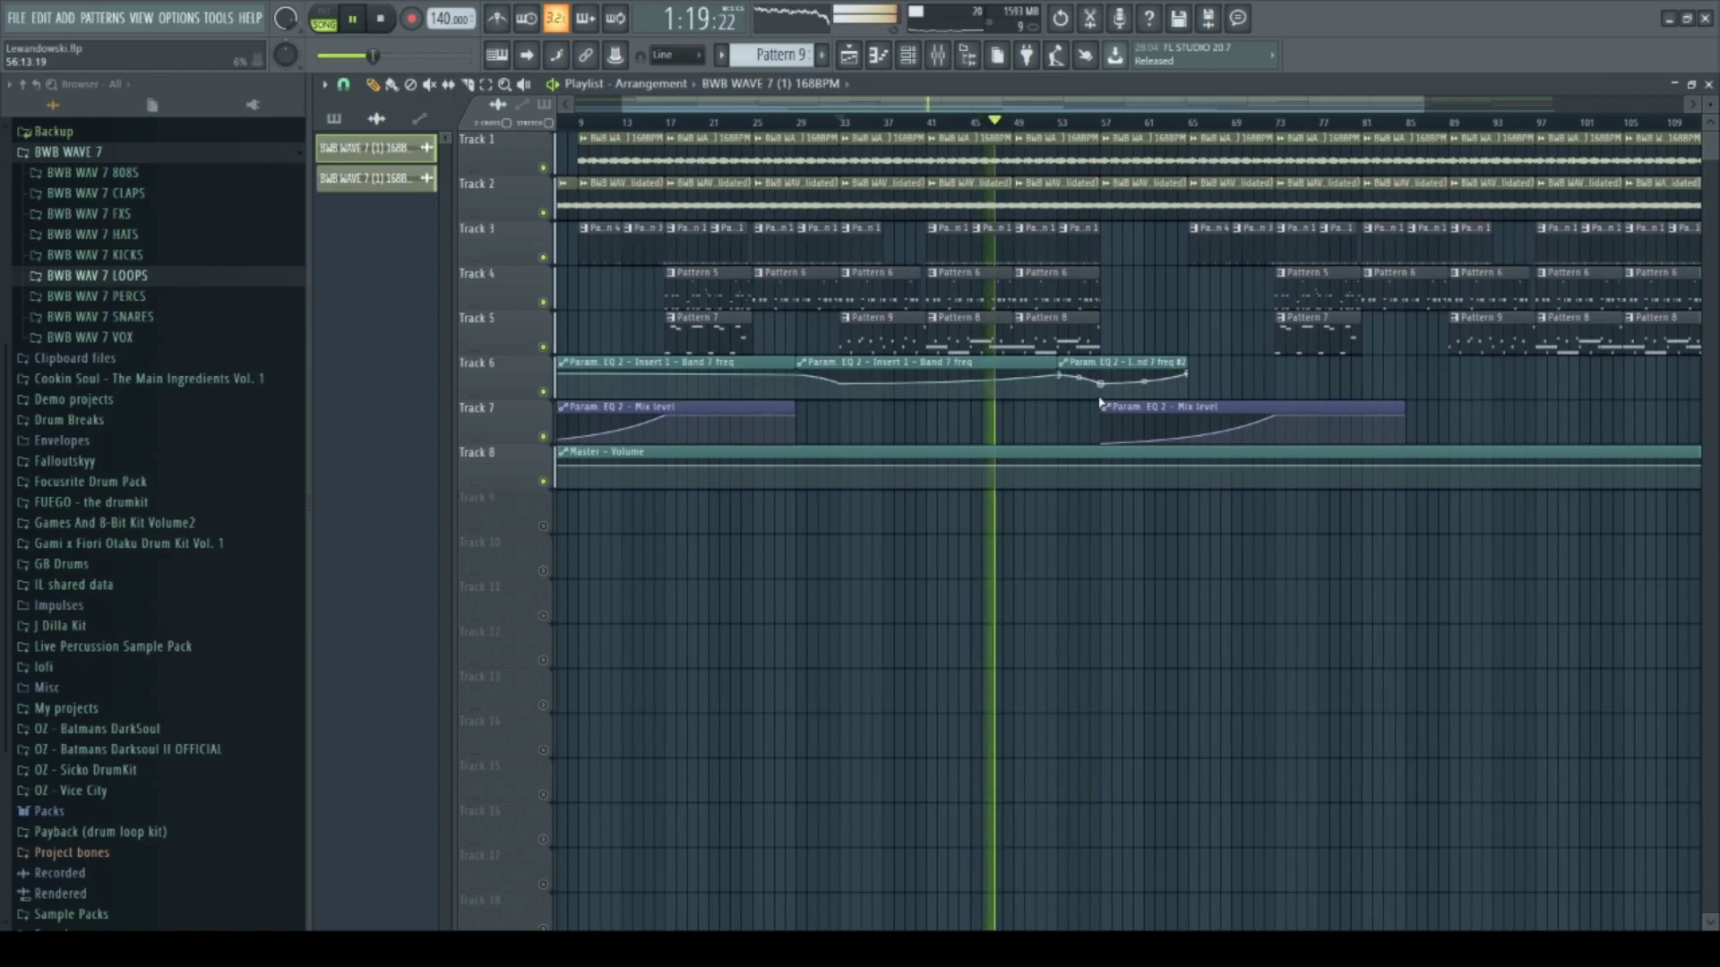
scroll(1091, 397, "down", 1)
scroll(1090, 397, "up", 1)
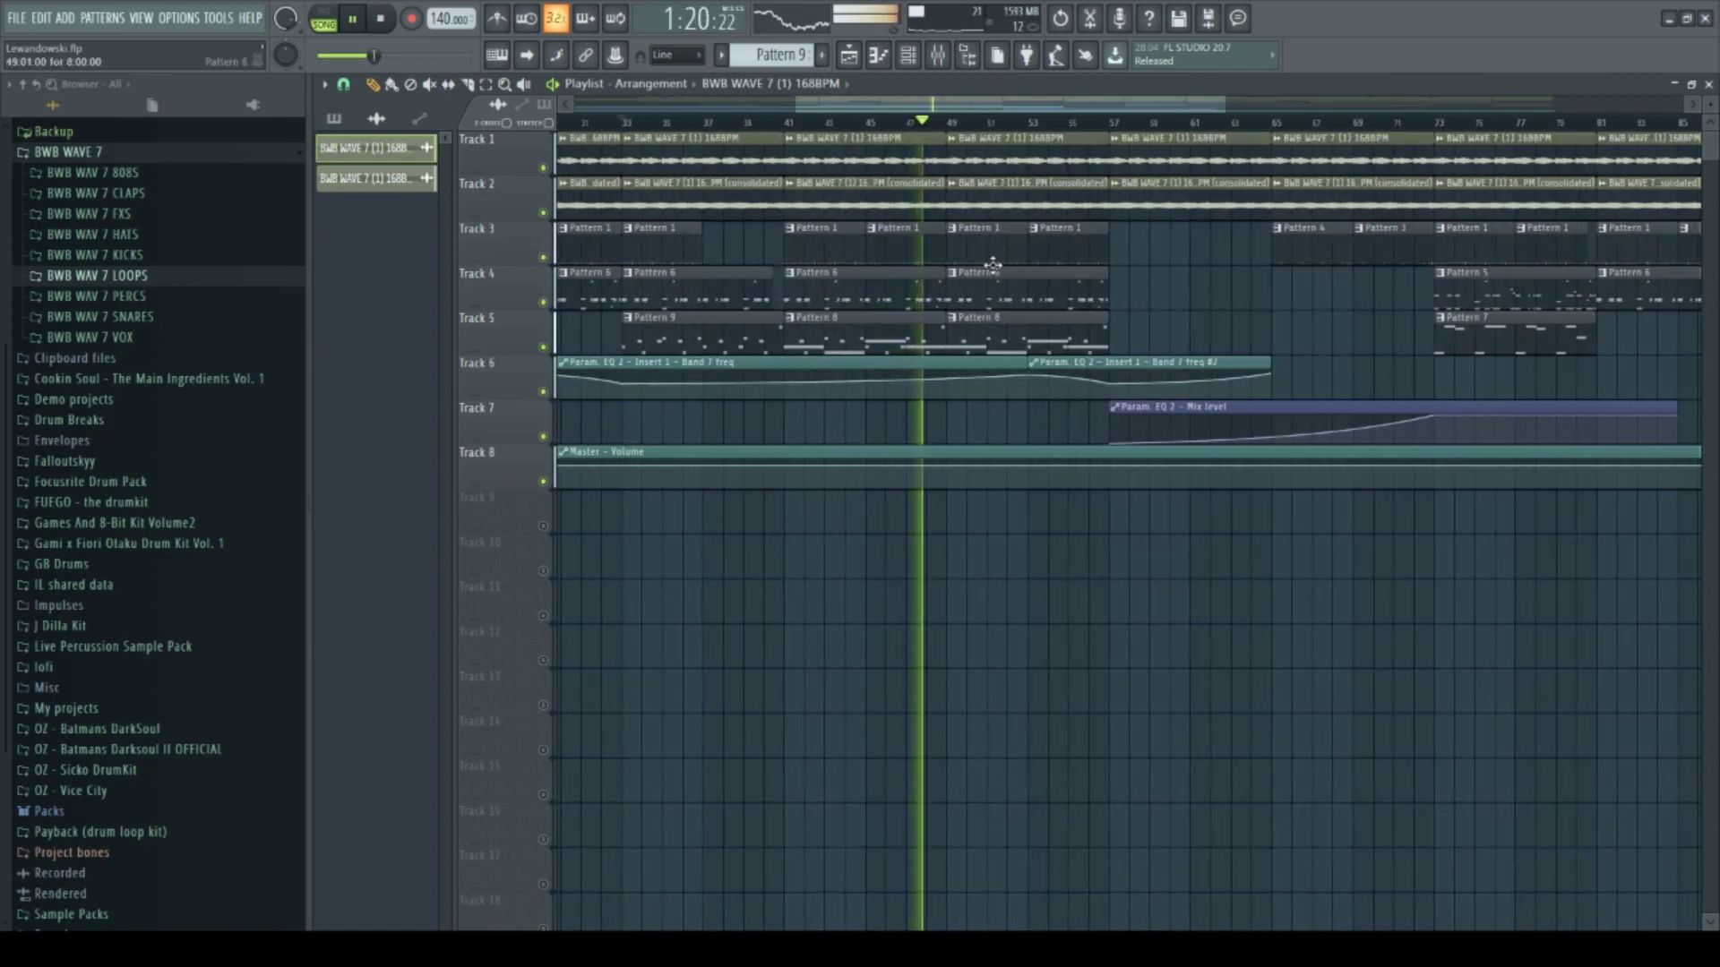
key("space")
Settle the song position exactly on bar 41, then open the Mixer on Insert 4
left_click(938, 56)
left_click(789, 128)
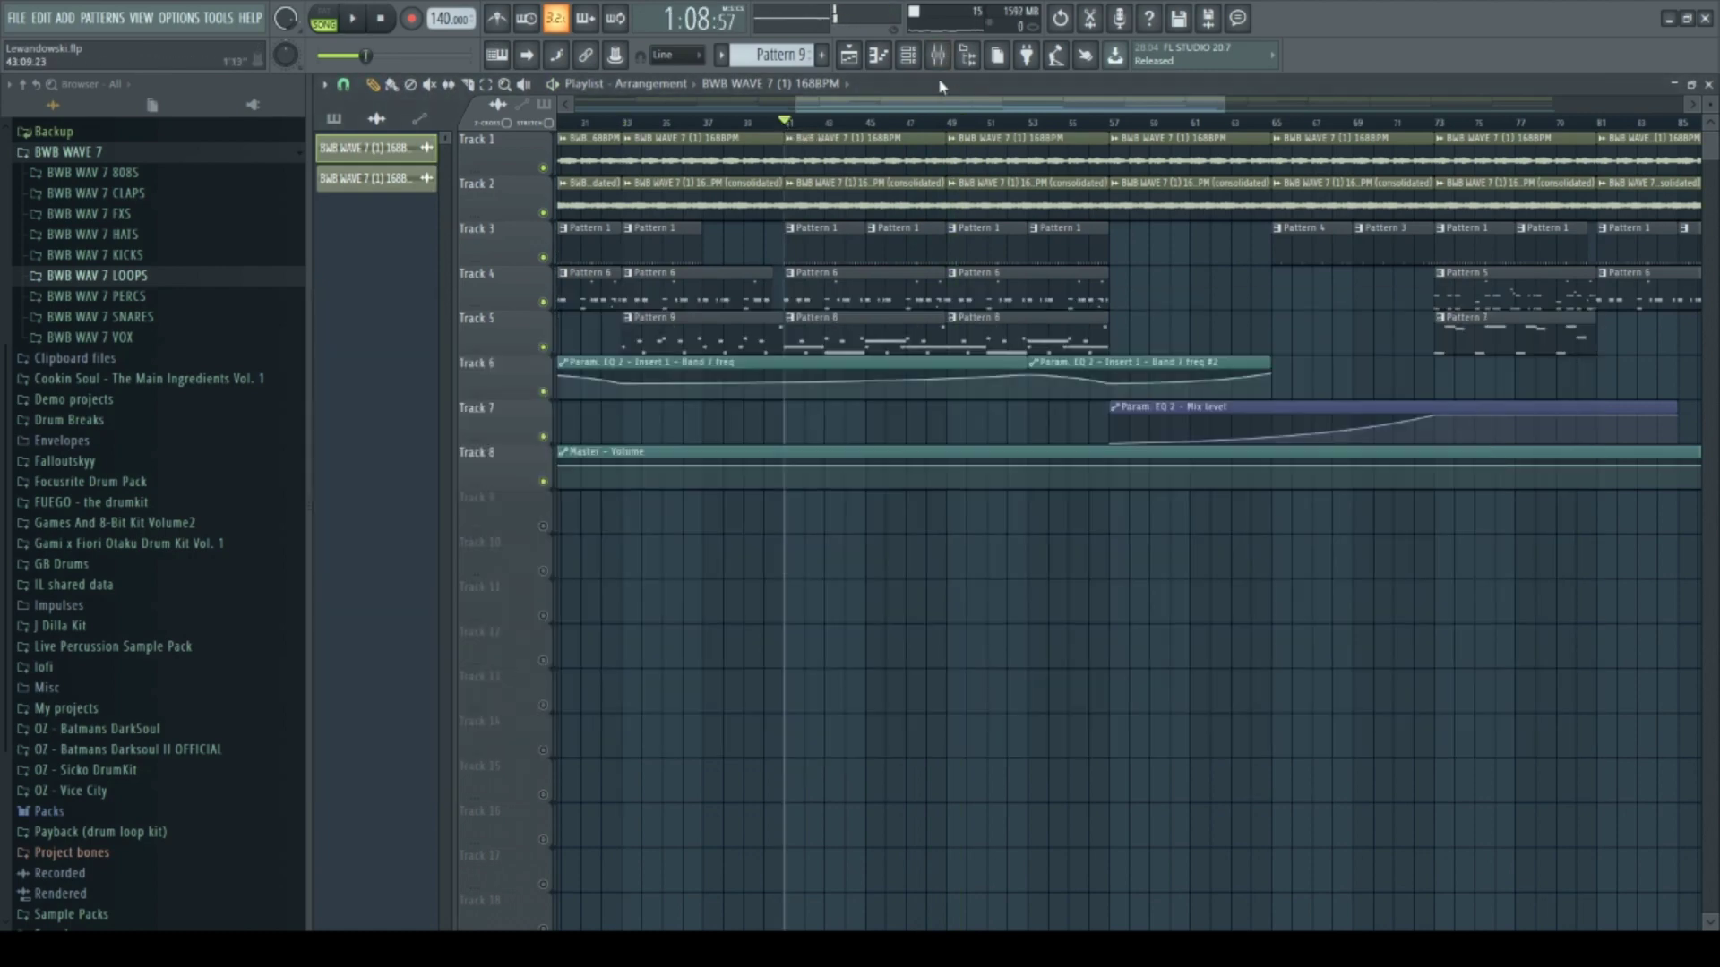
scroll(957, 212, "down", 3)
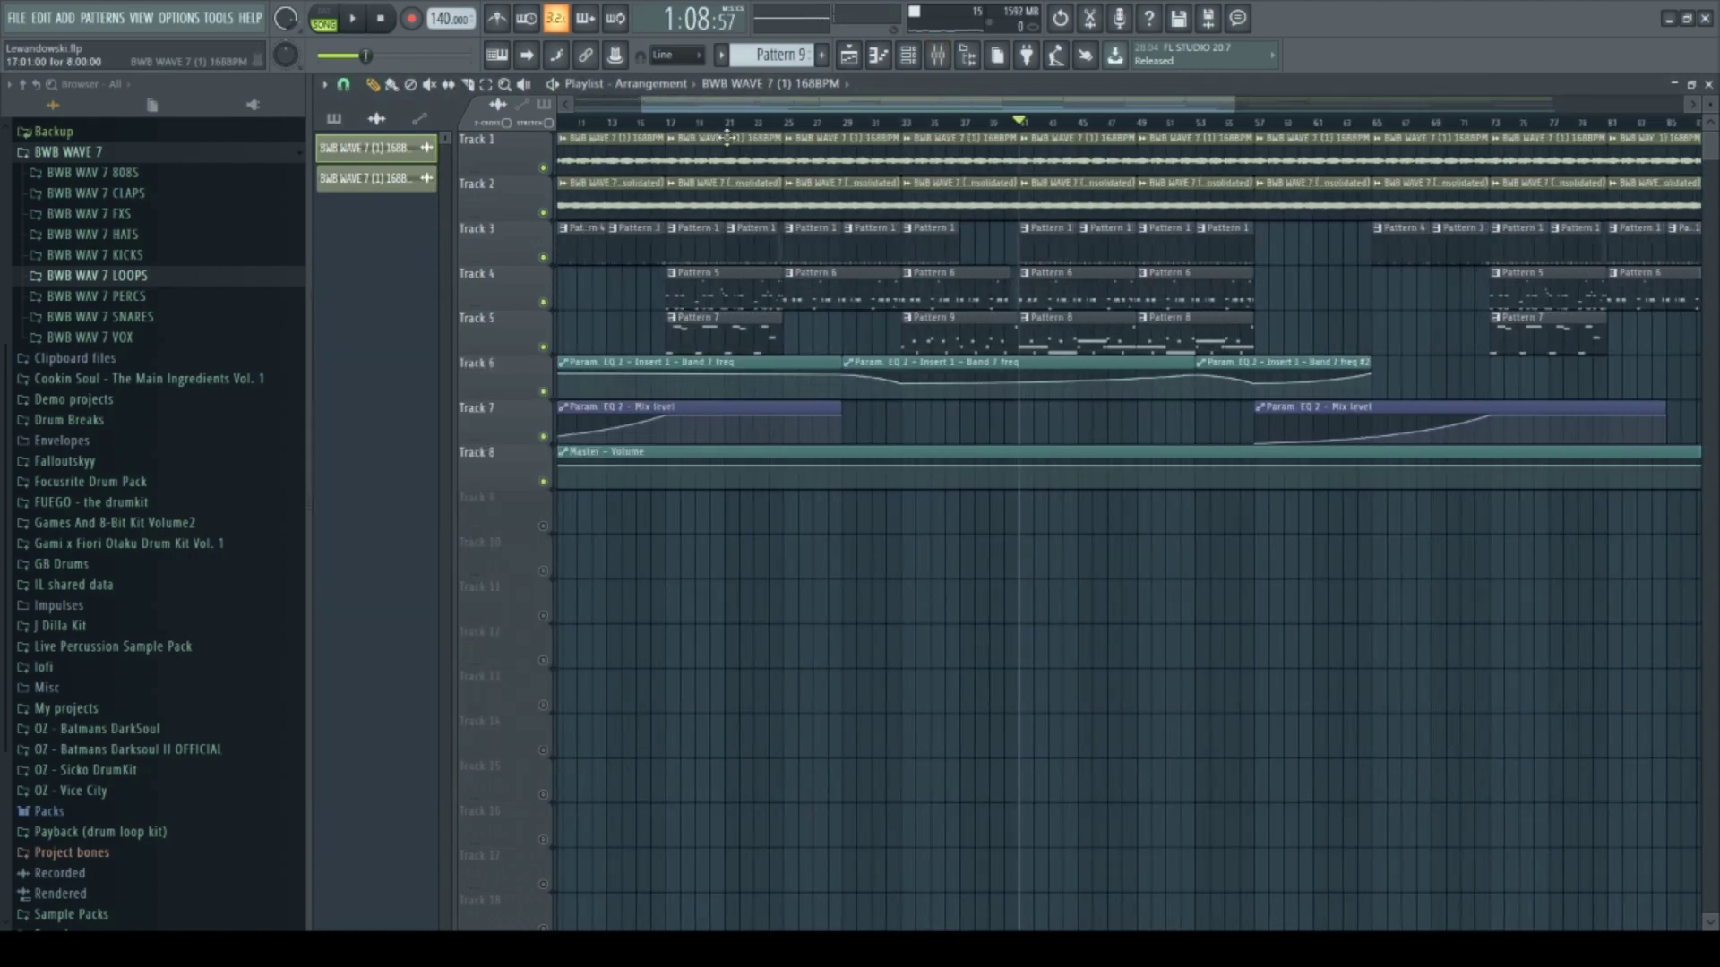
left_click(671, 126)
left_click(791, 130)
scroll(951, 125, "right", 1)
left_click(969, 126)
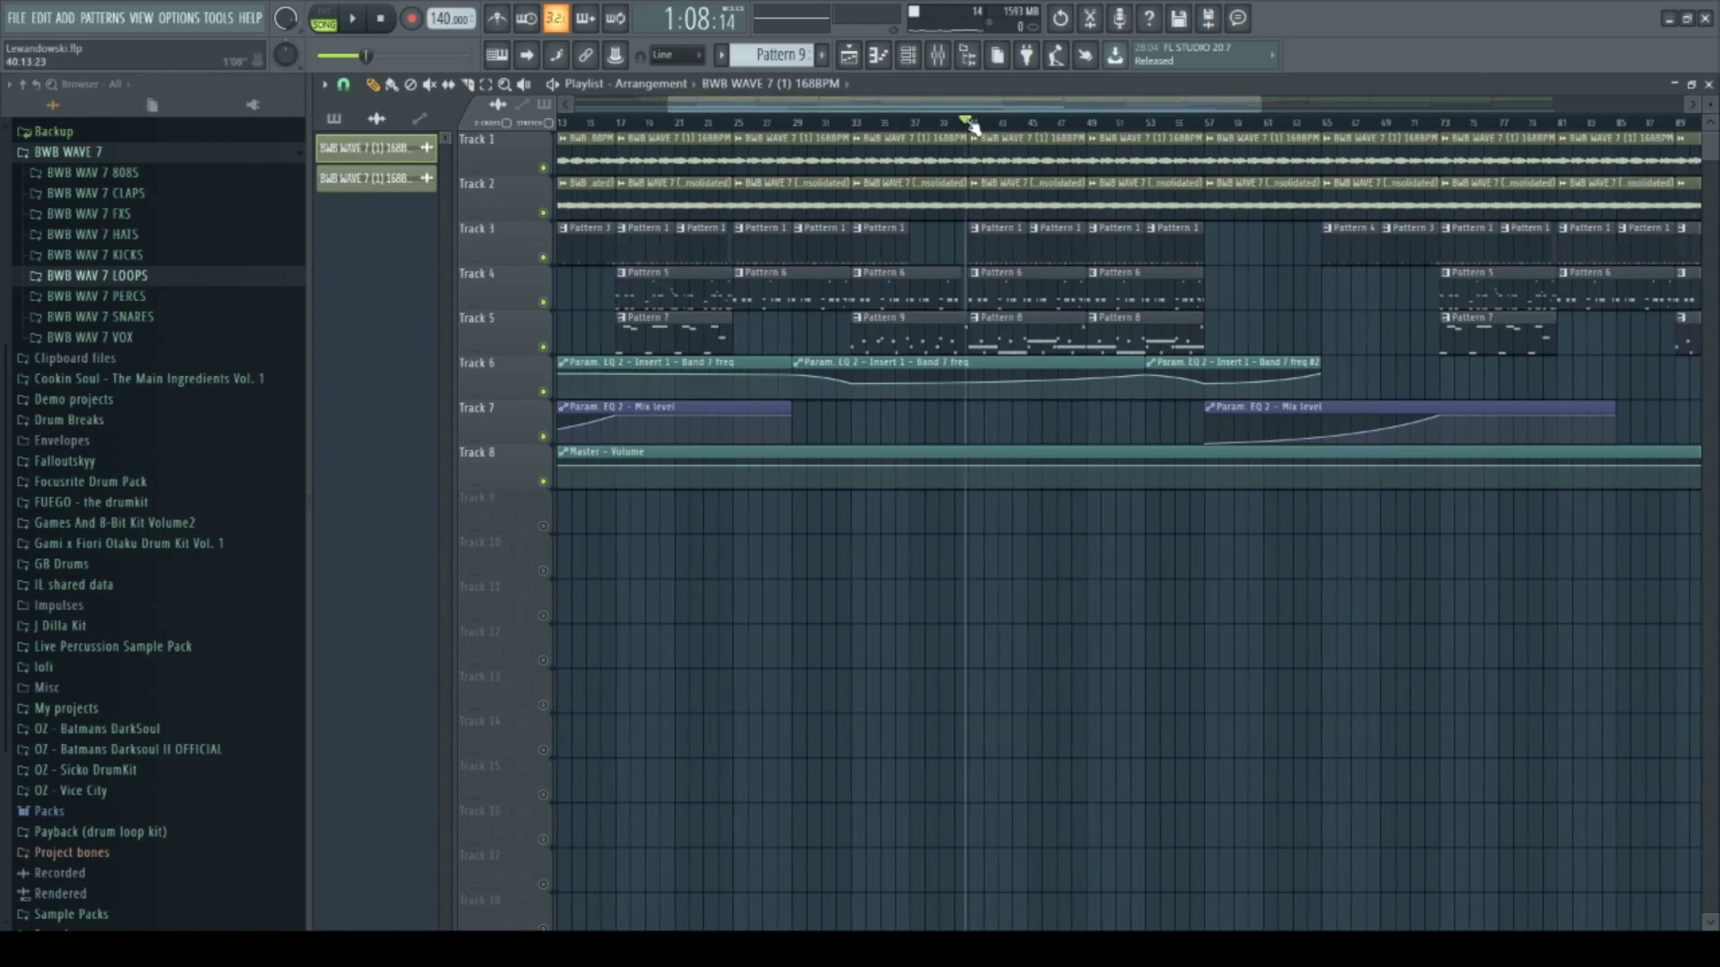
left_click(974, 127)
left_click(937, 58)
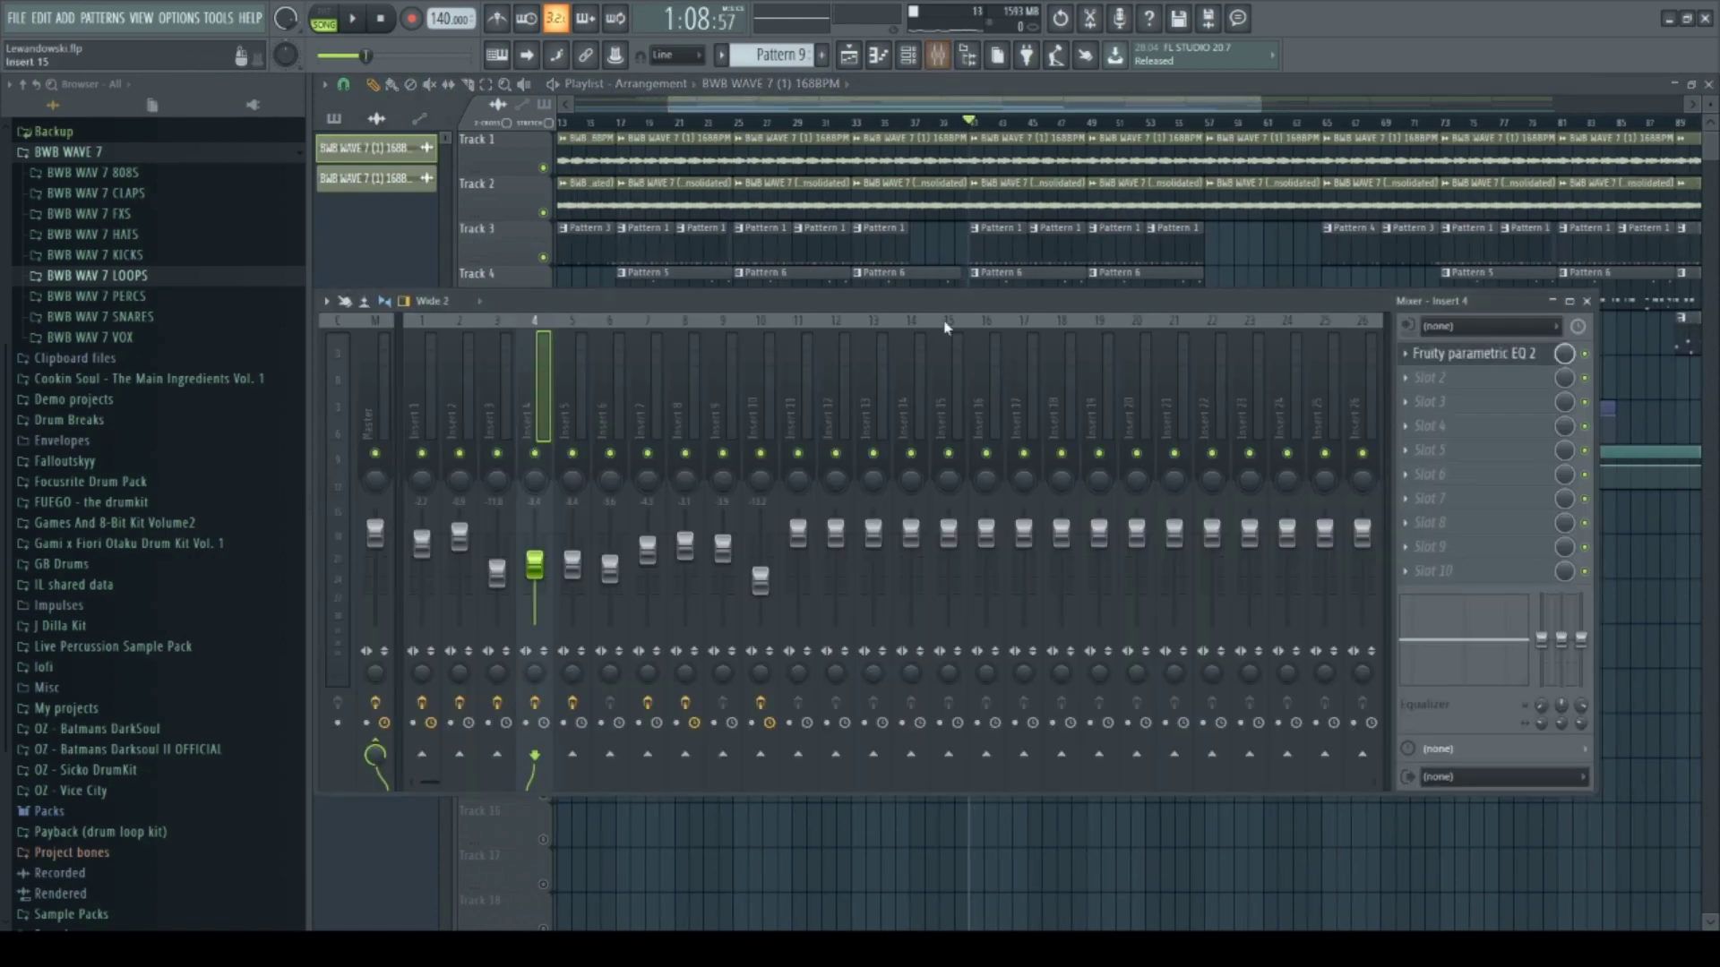
Open the Pattern 8 clip's Nexus melody in the piano roll and play it on the Darkness pad preset
left_click(941, 60)
left_click(909, 57)
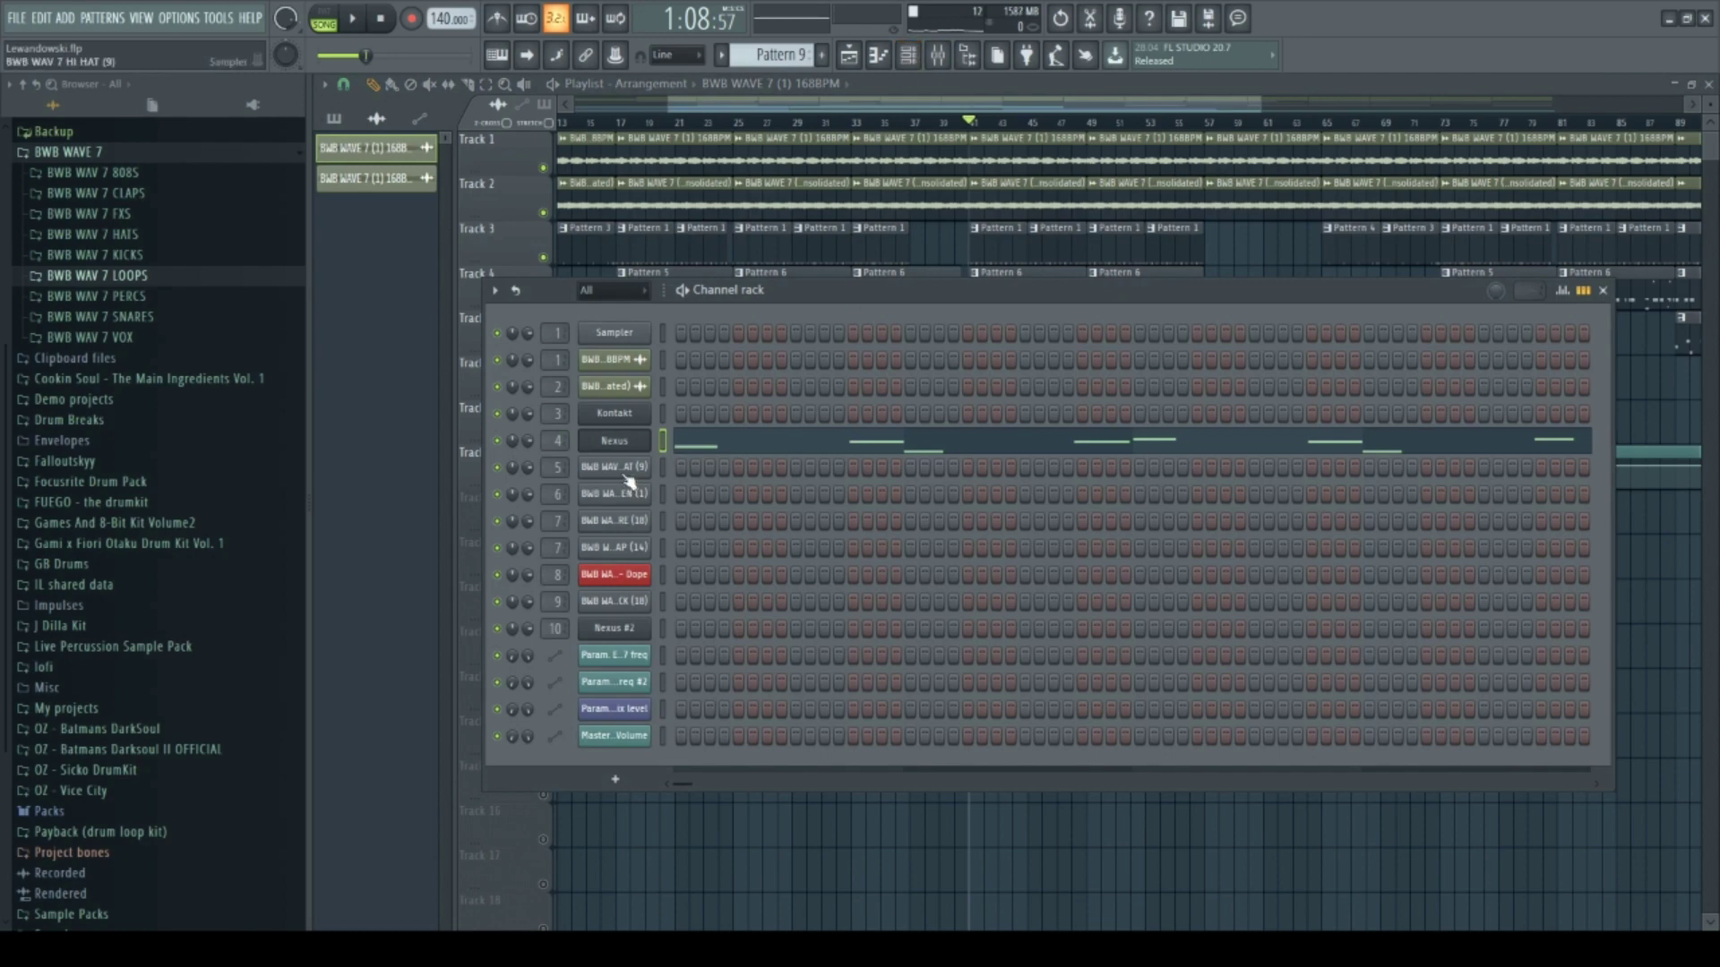
left_click(873, 110)
double_click(991, 315)
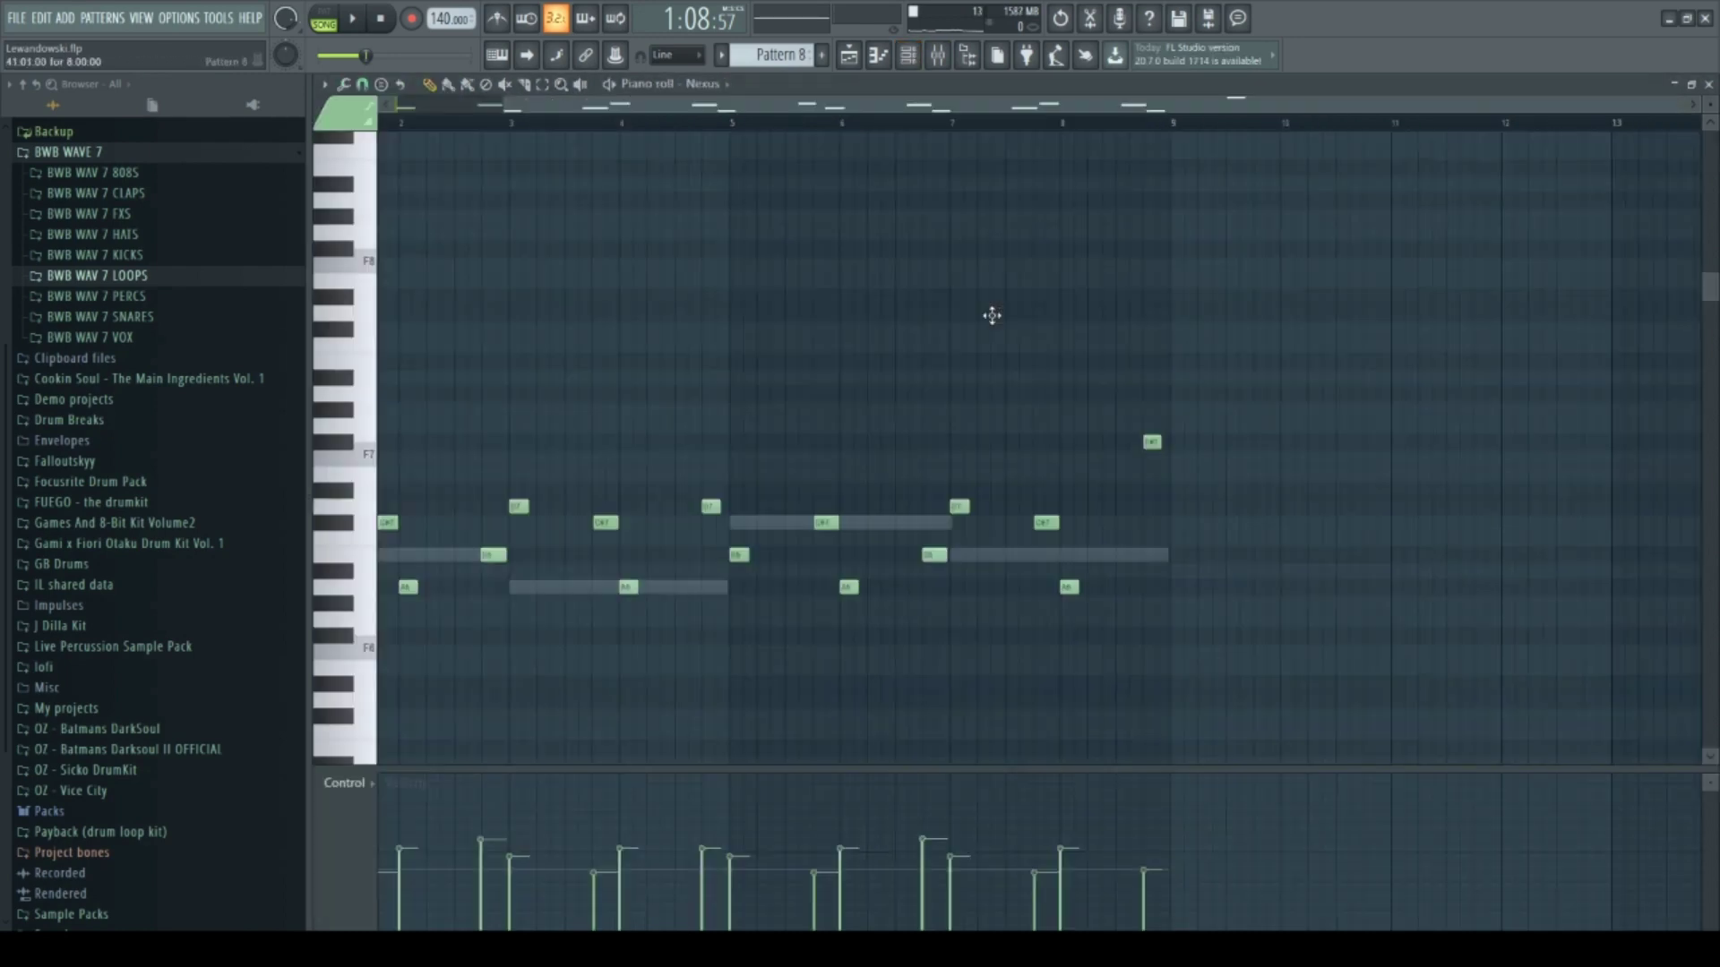
left_click(908, 56)
left_click(342, 19)
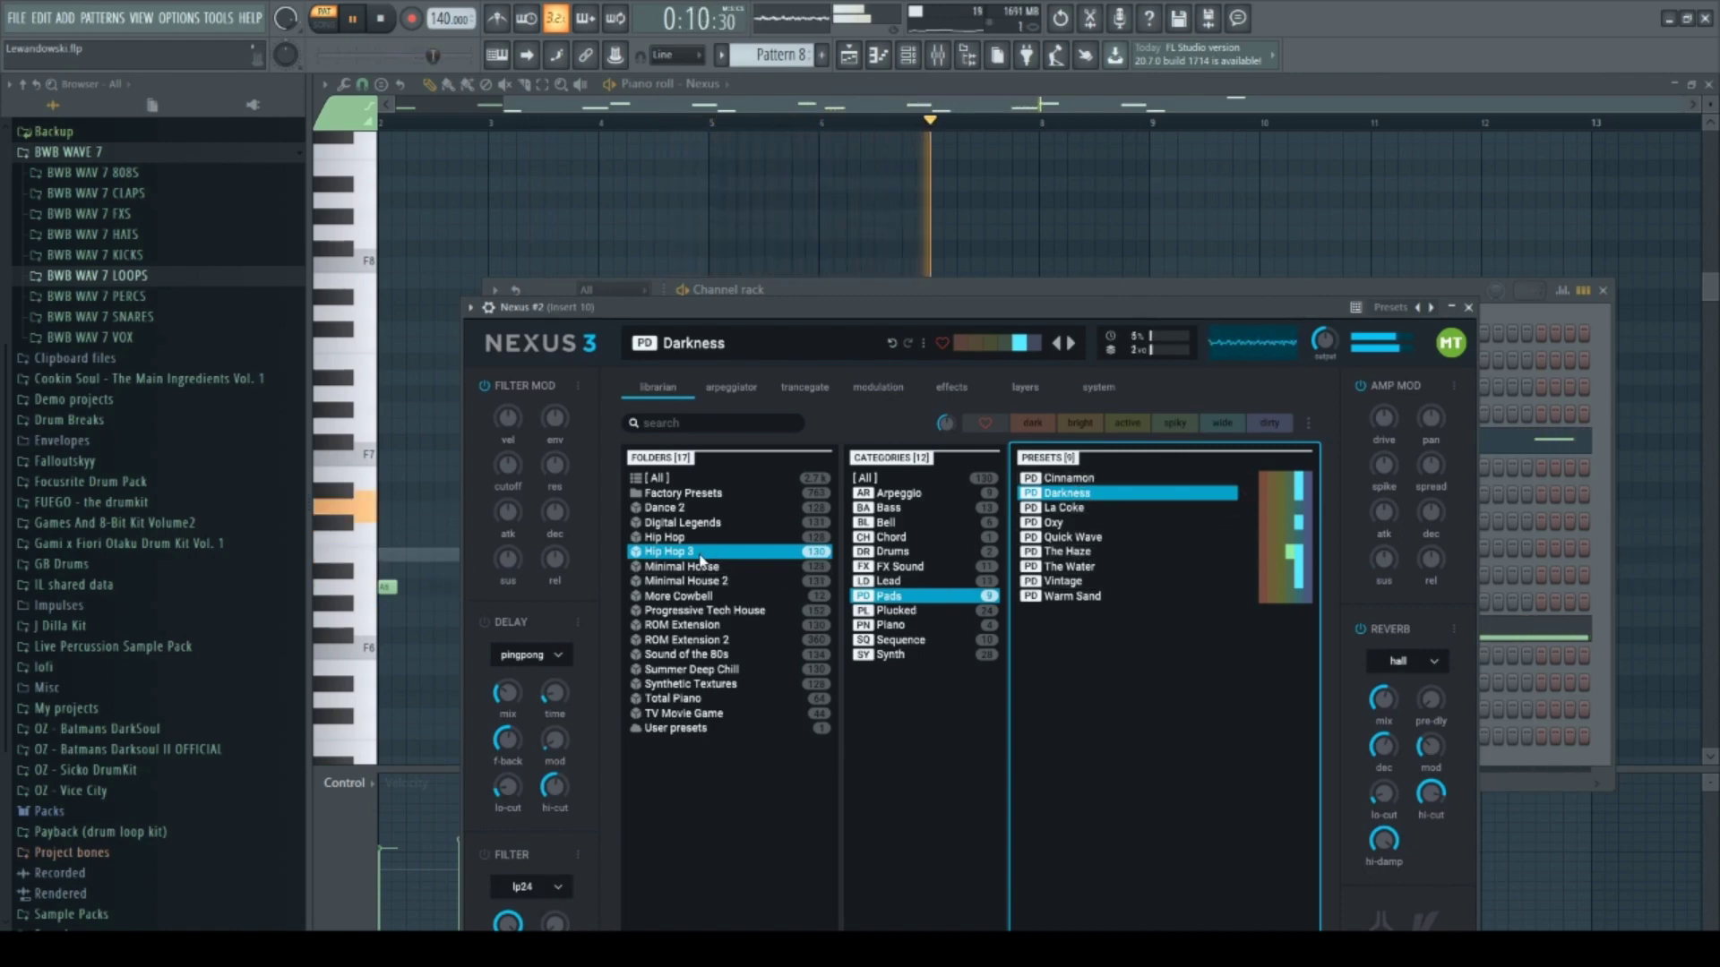
Stop playback in the arrangement playlist and set the song position to bar 17
left_click(865, 57)
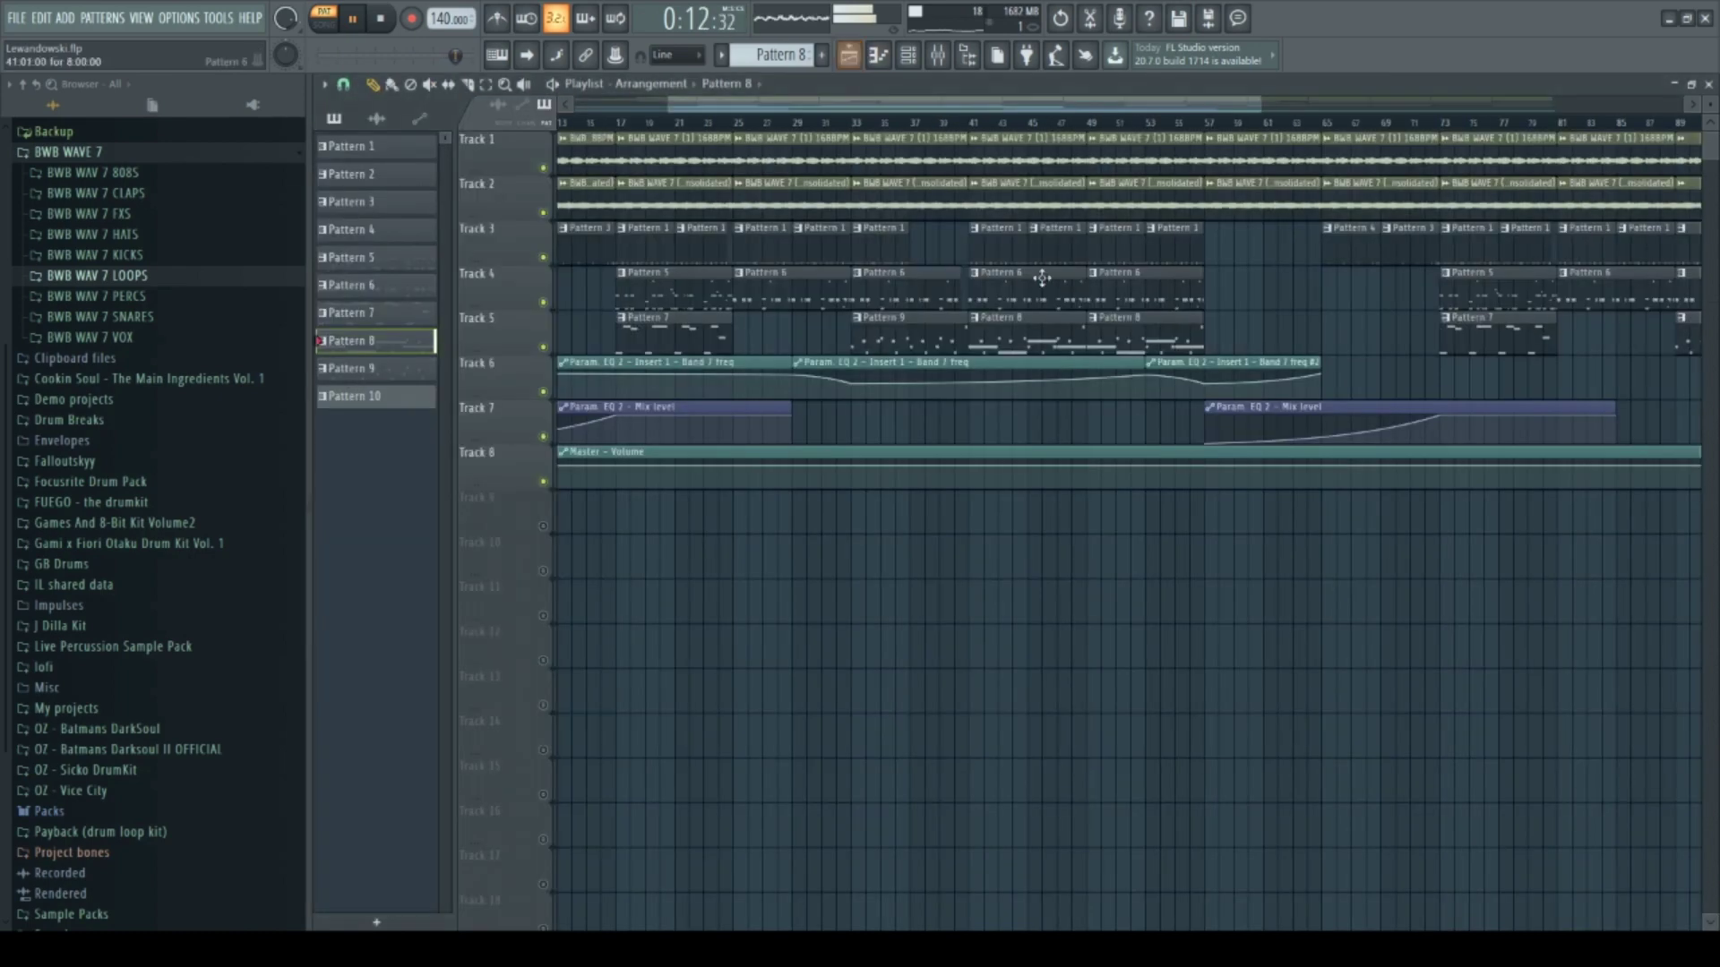
key("space")
scroll(1200, 315, "down", 3)
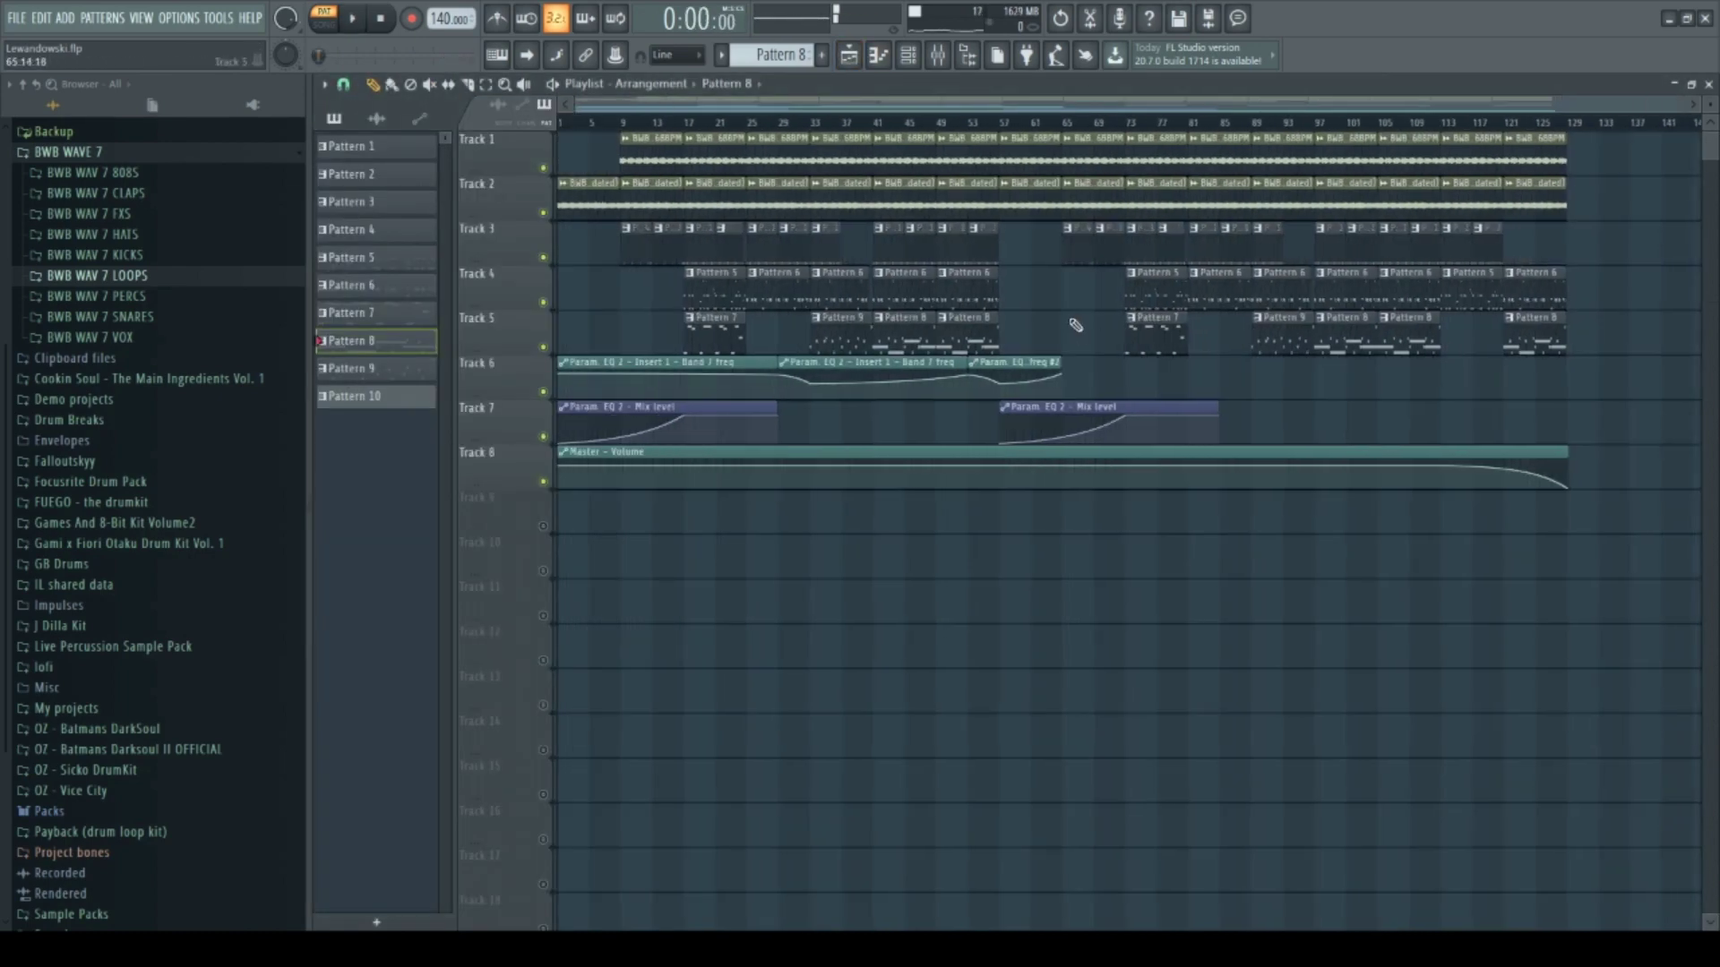
scroll(940, 277, "up", 4)
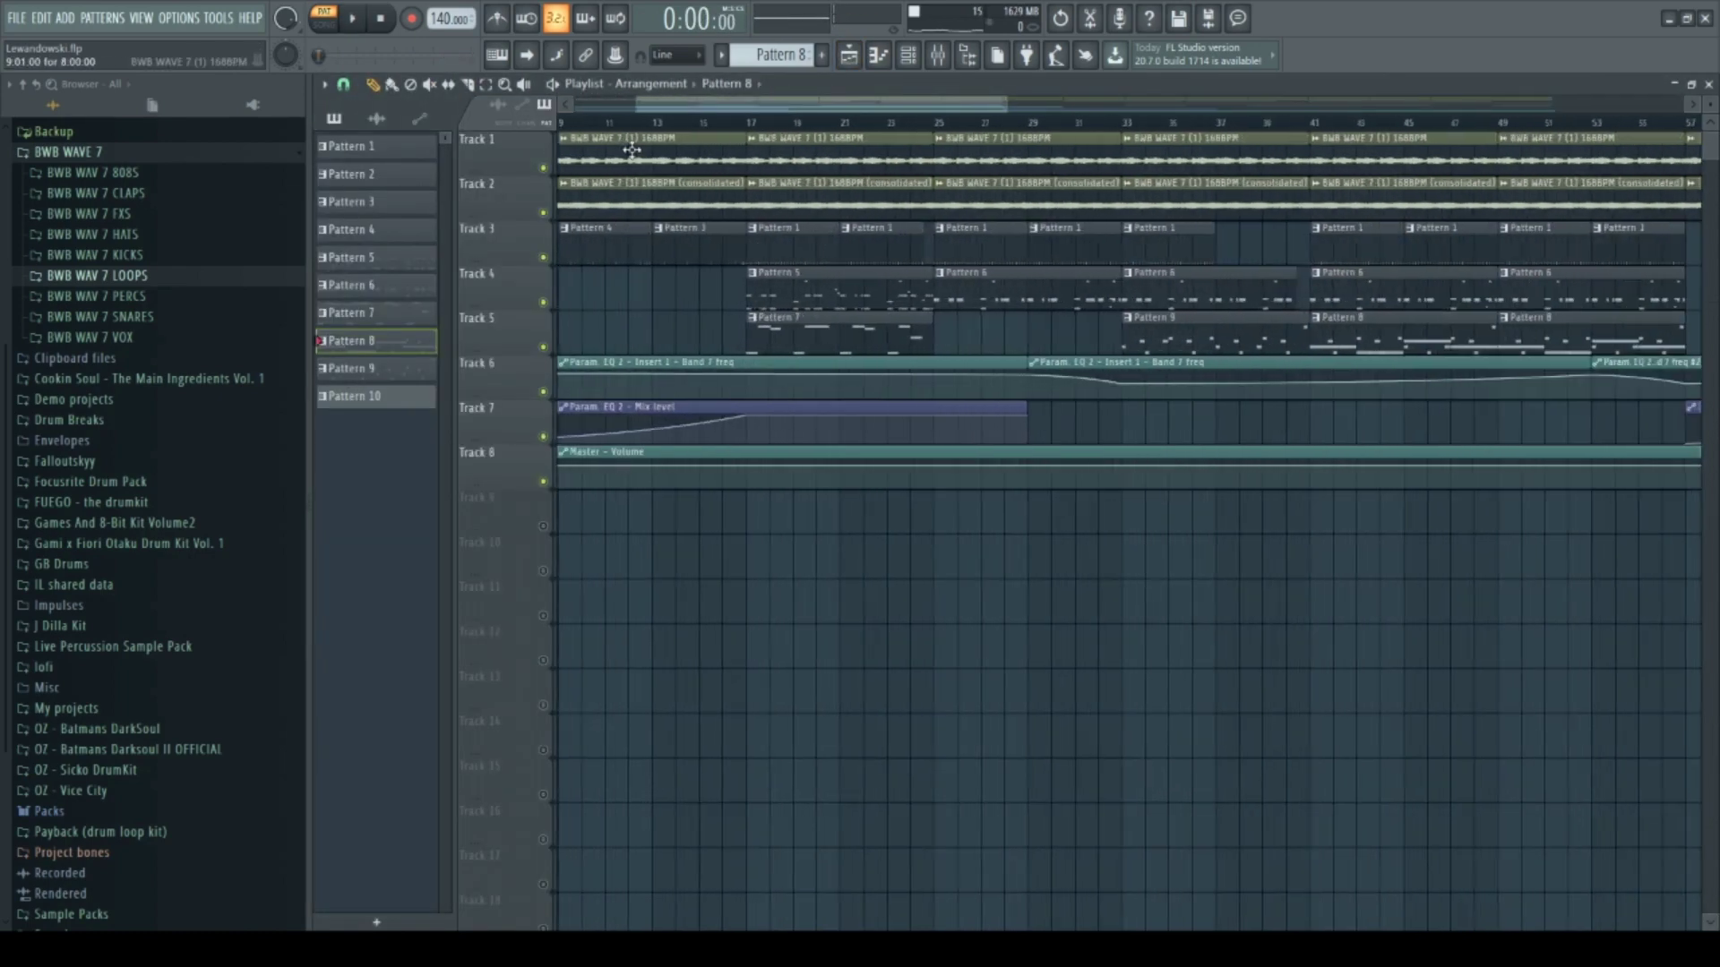
left_click_drag(665, 108, 658, 108)
left_click(795, 123)
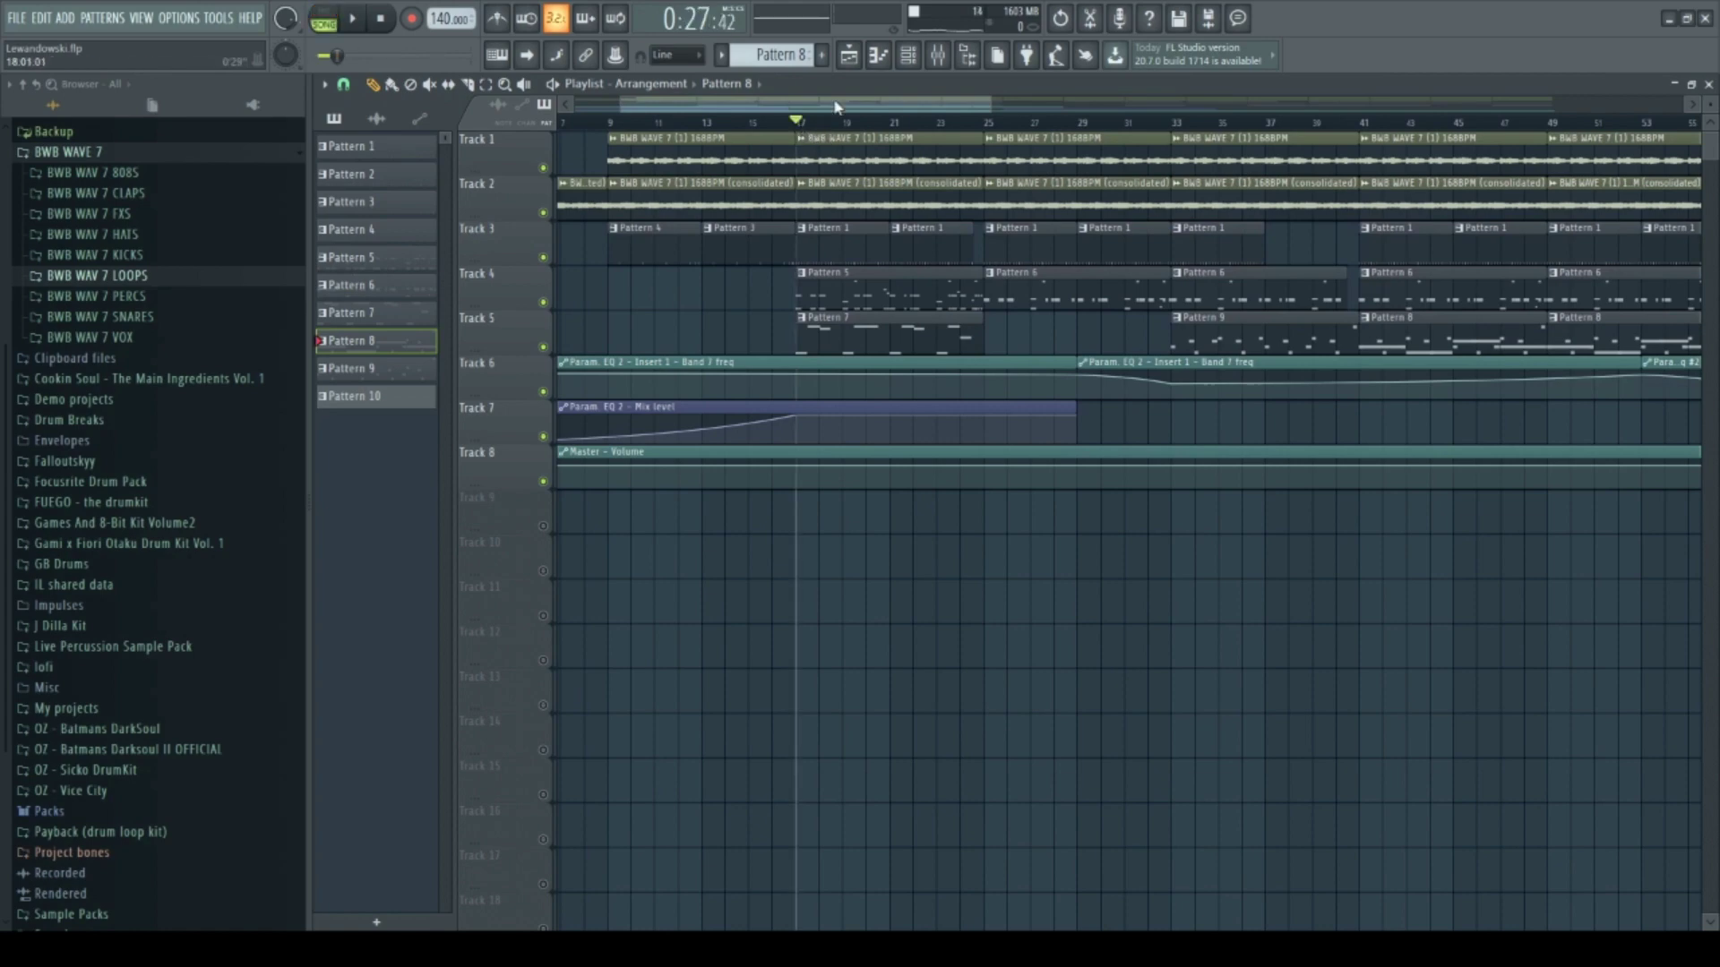
Select Pattern 1 in the Channel rack and play it alone in PAT mode
left_click(907, 56)
scroll(779, 54, "up", 3)
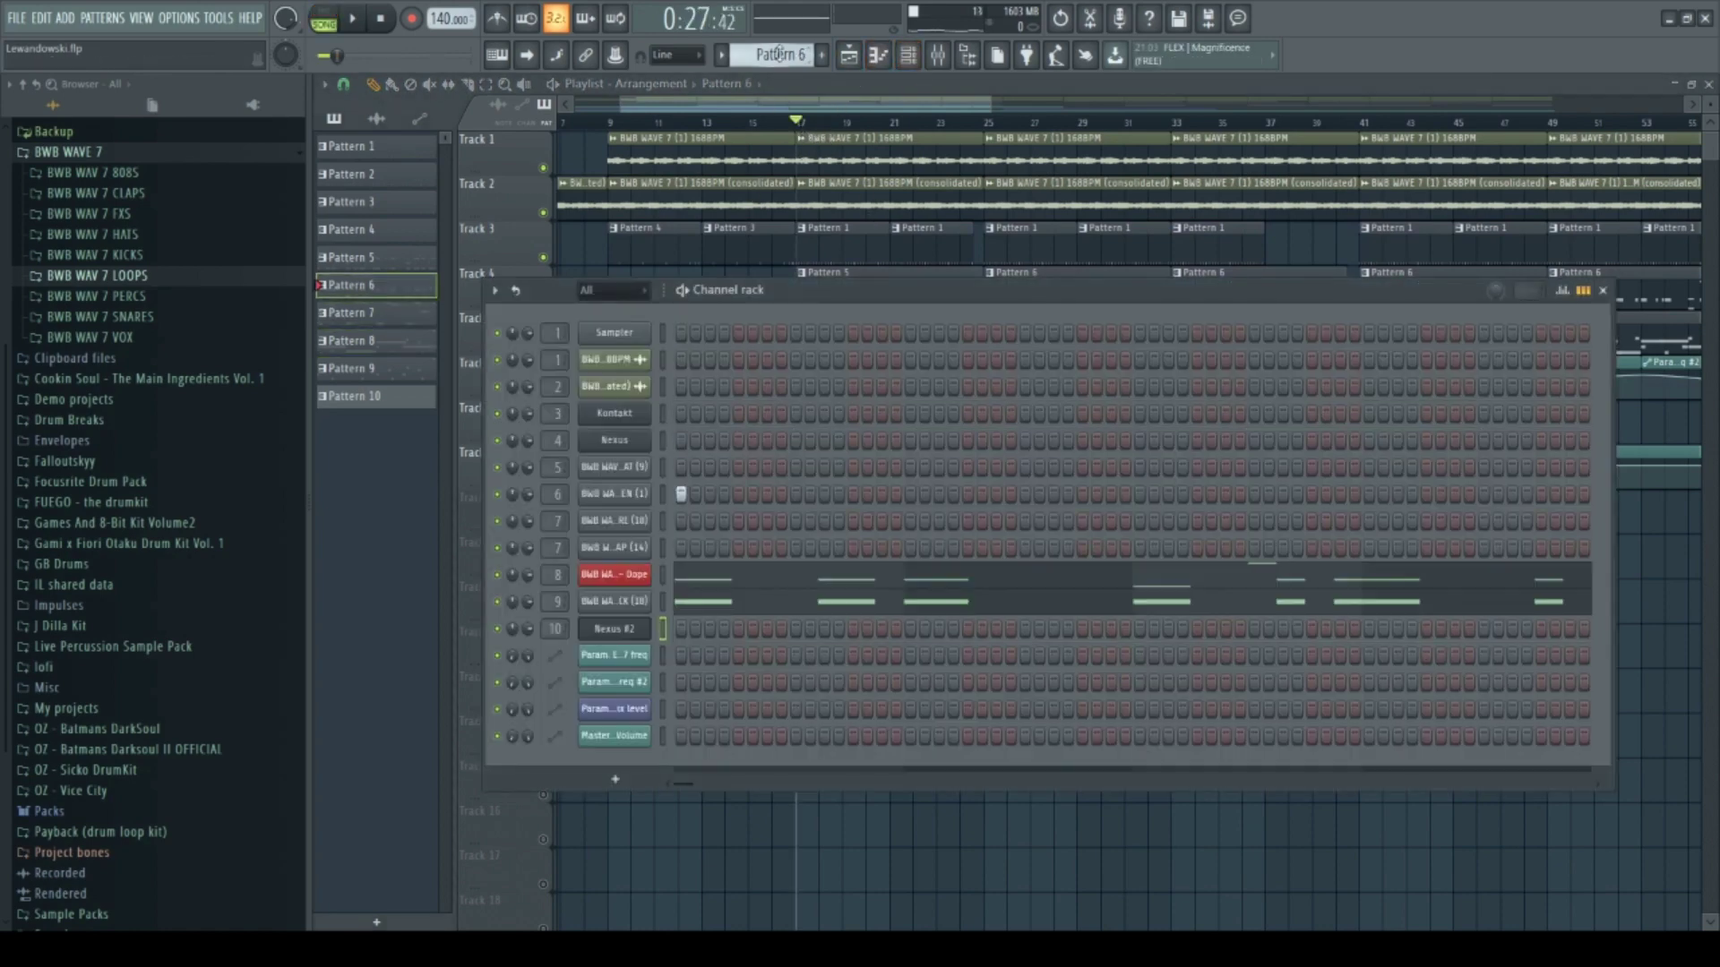
scroll(779, 54, "up", 3)
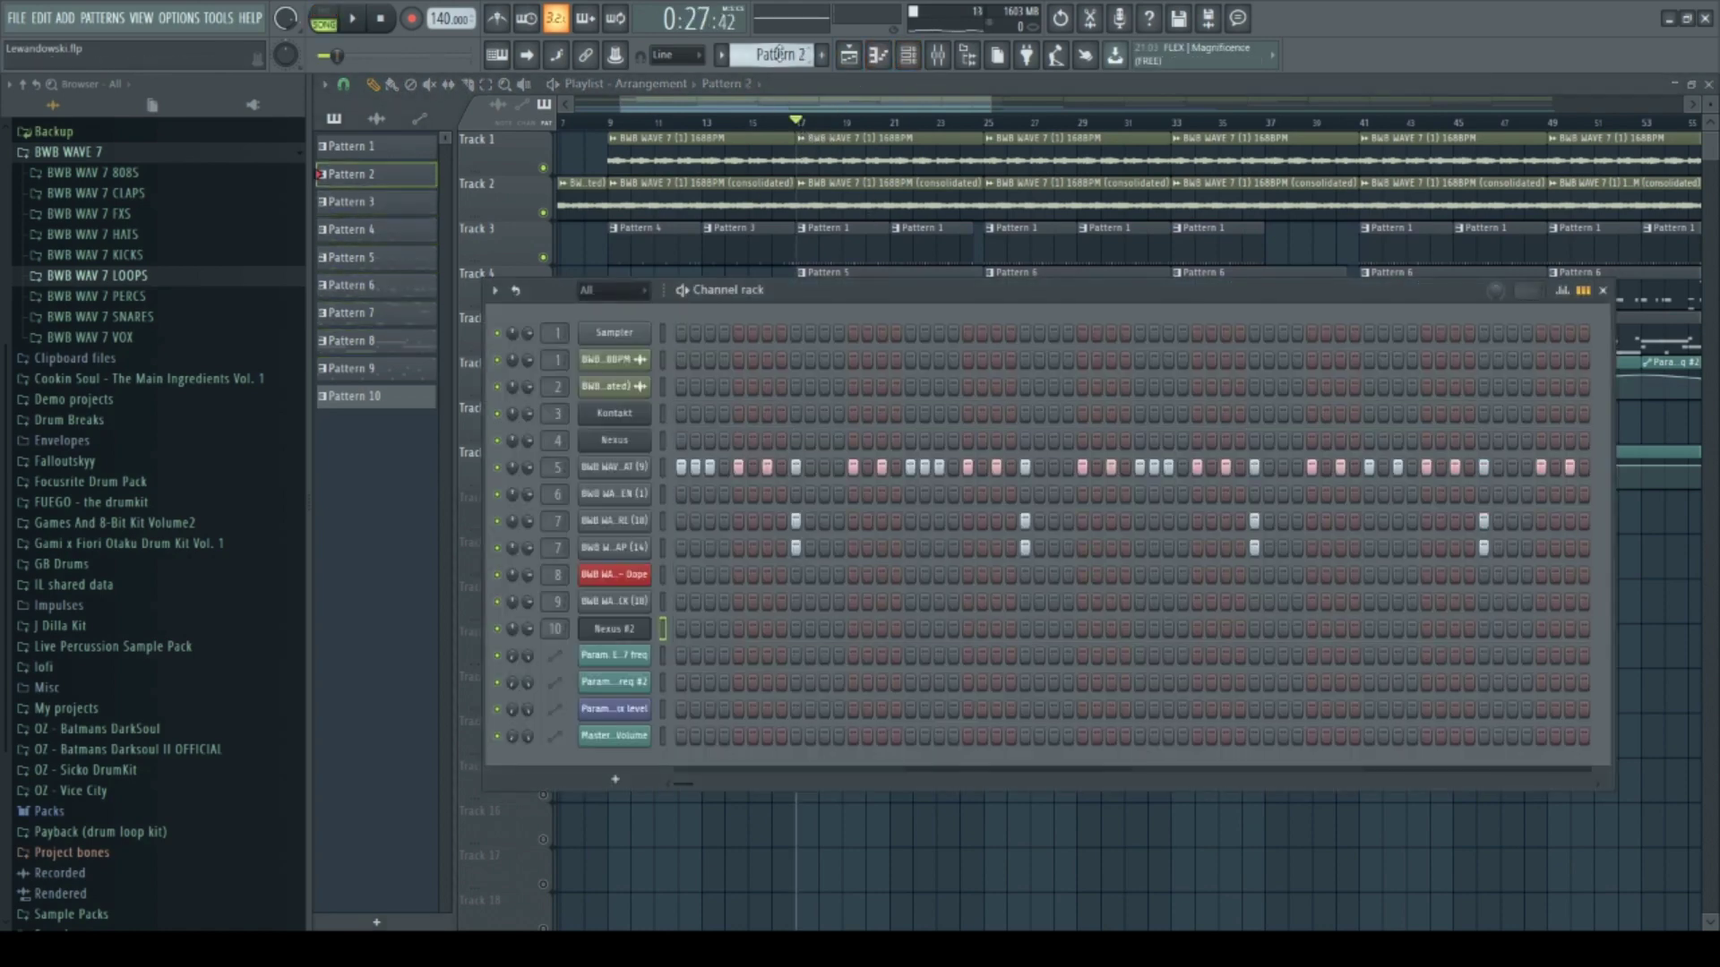
scroll(776, 53, "up", 1)
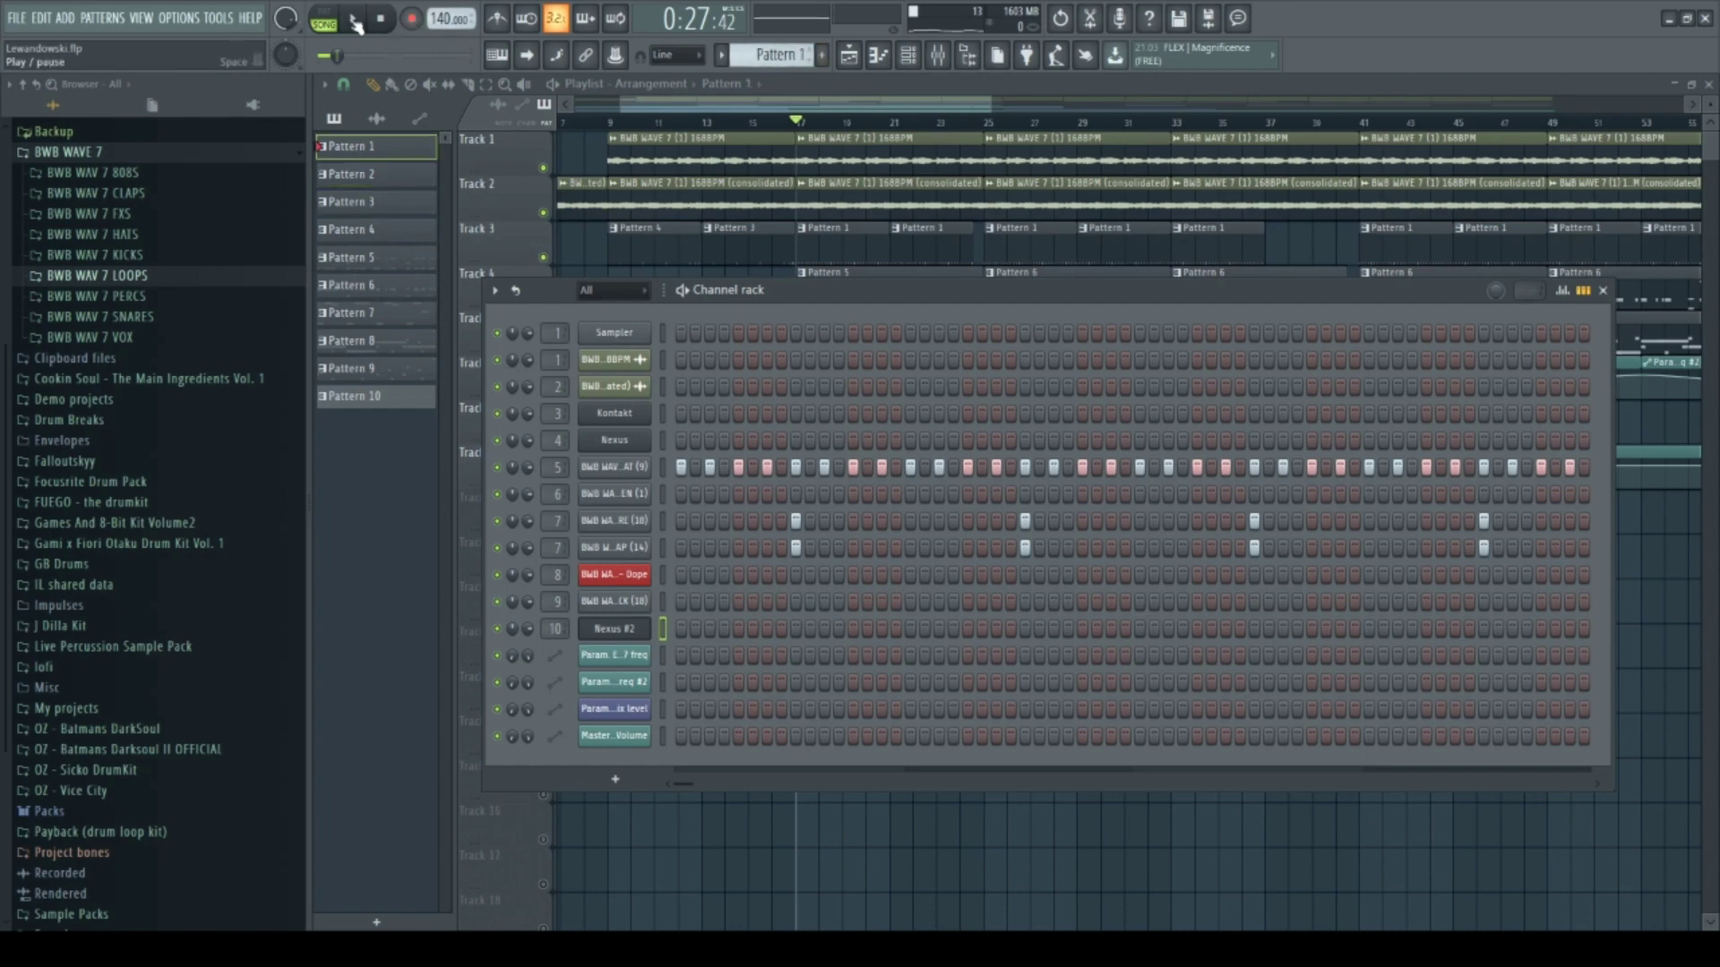
left_click(324, 19)
left_click(353, 19)
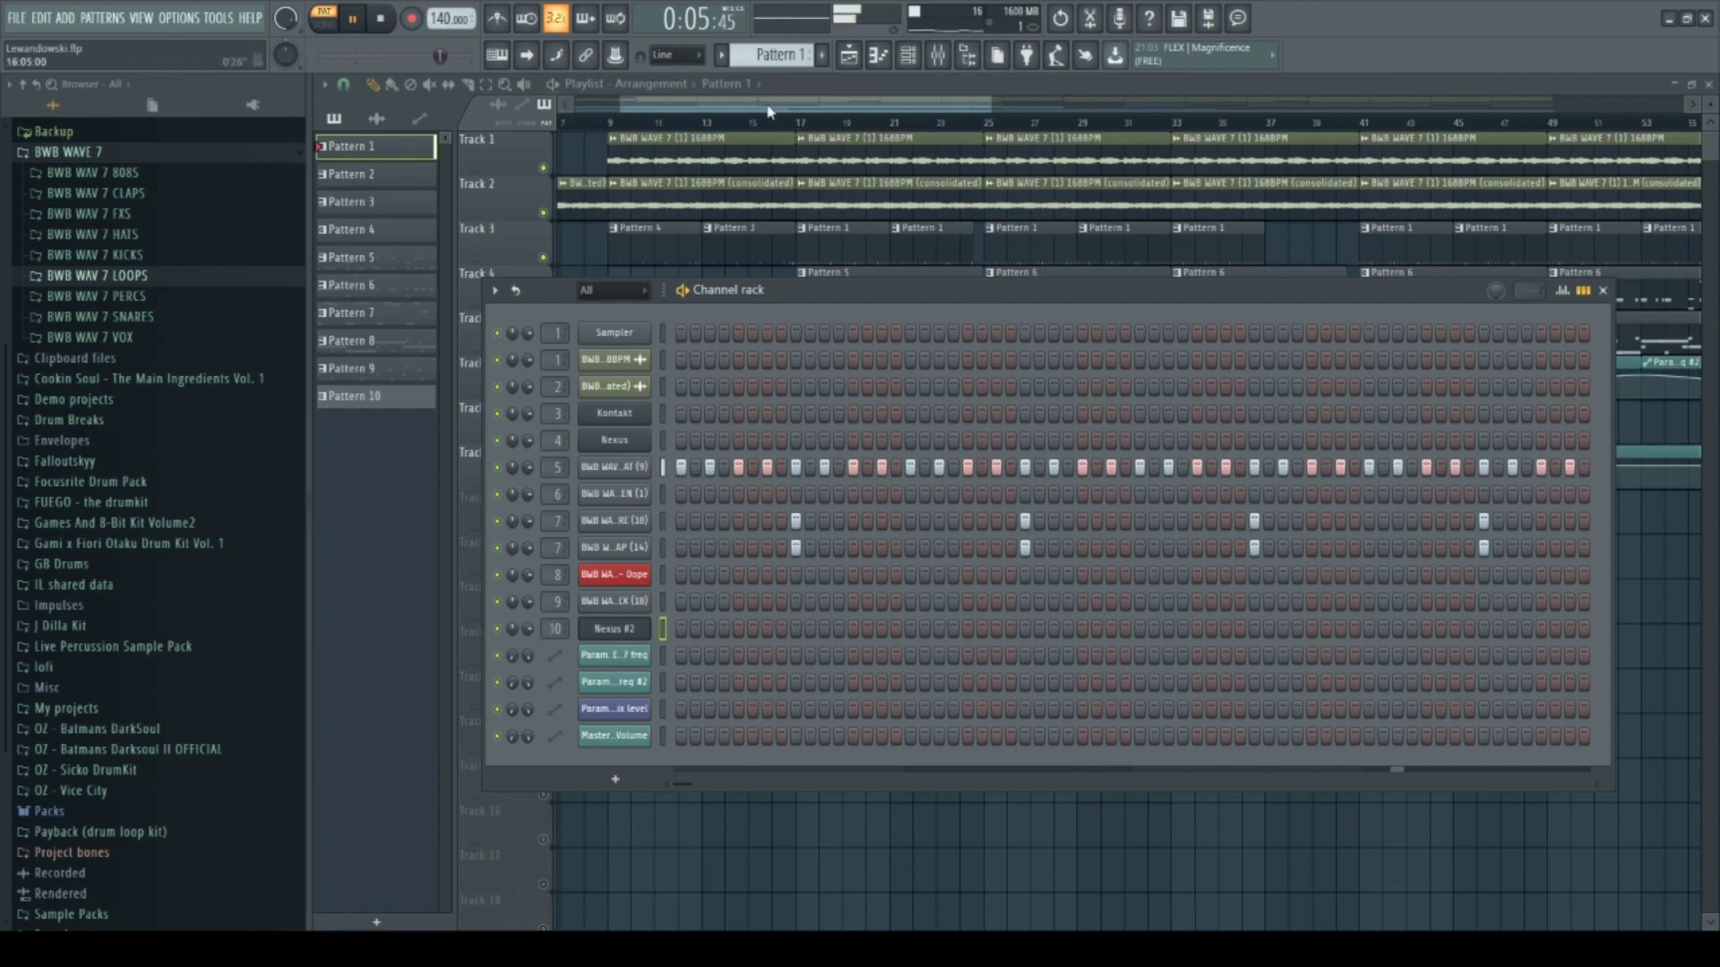
key("F6")
scroll(842, 134, "right", 4)
Play the arrangement from around bar 113, checking Pattern 2 in the Channel rack, then stop
scroll(883, 134, "down", 6)
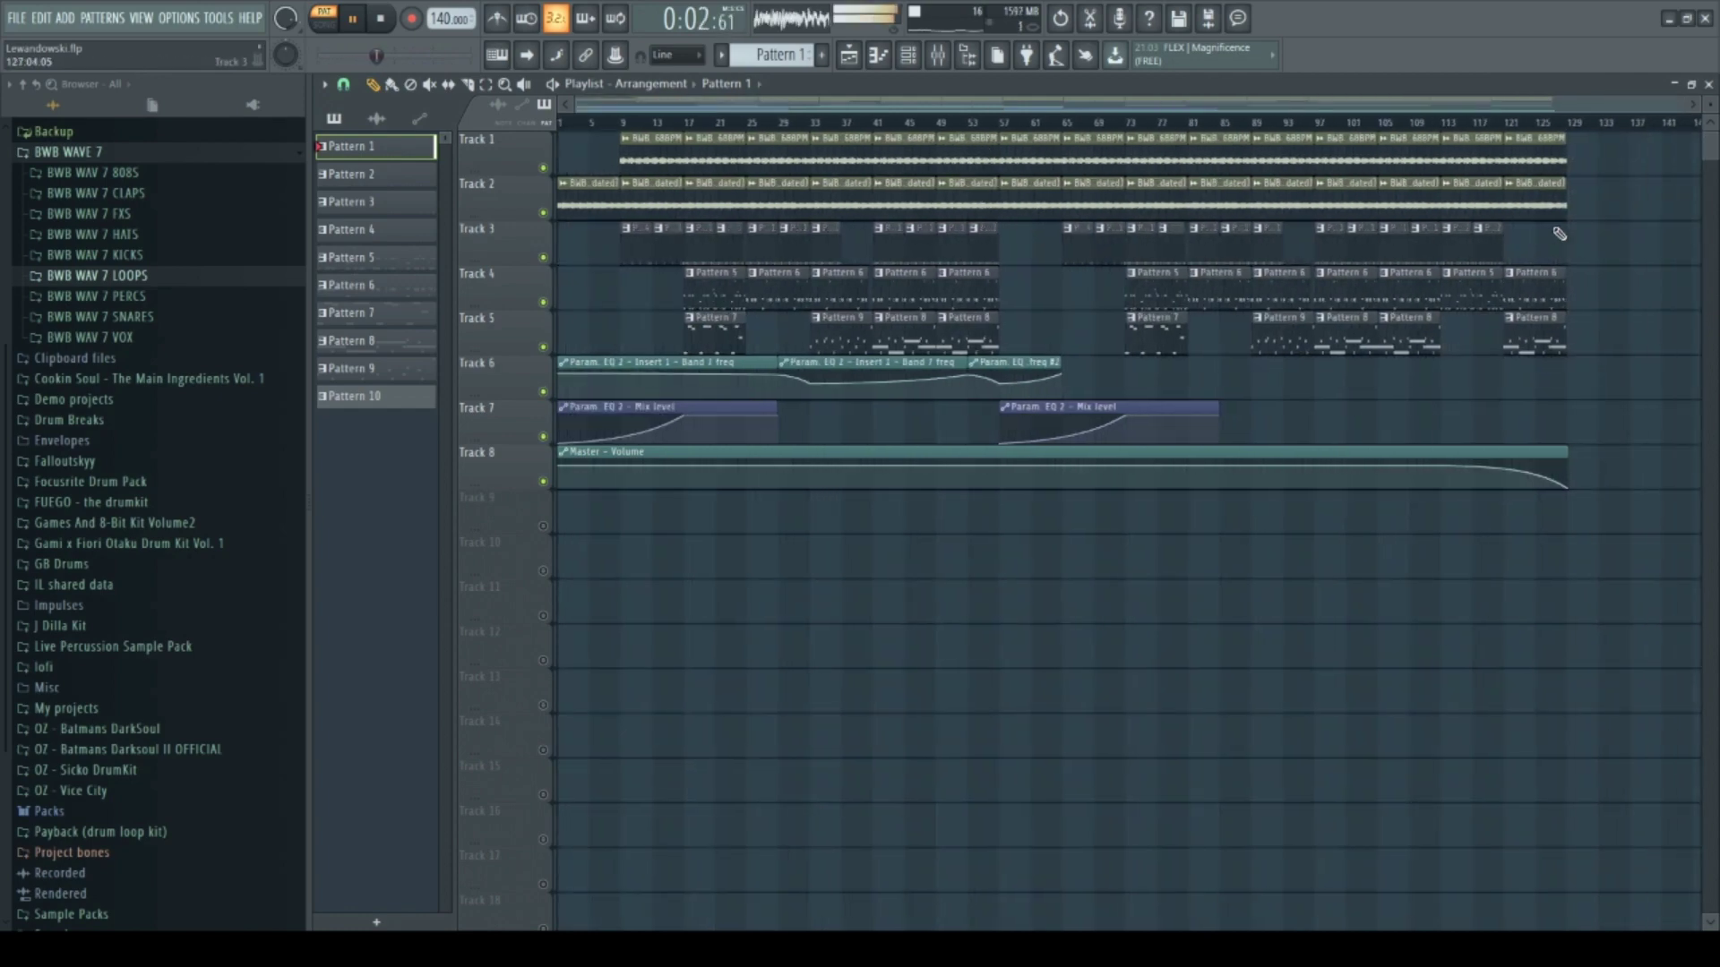
scroll(1621, 240, "up", 4)
left_click(1171, 130)
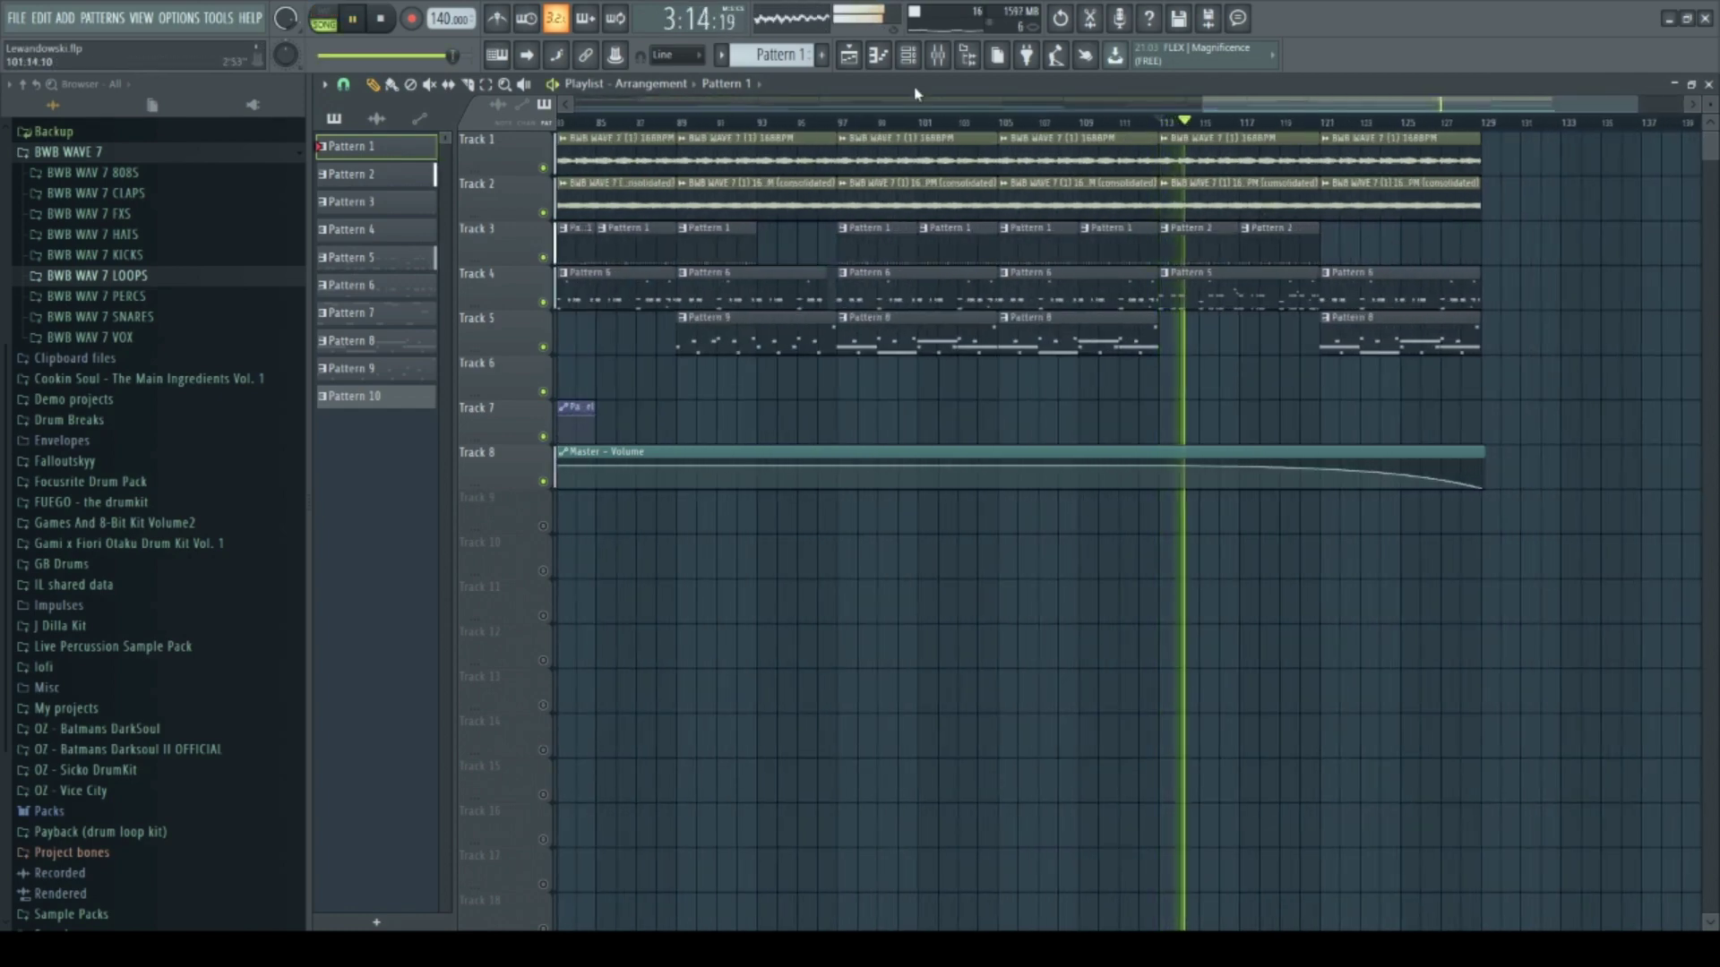
key("F6")
scroll(780, 56, "down", 1)
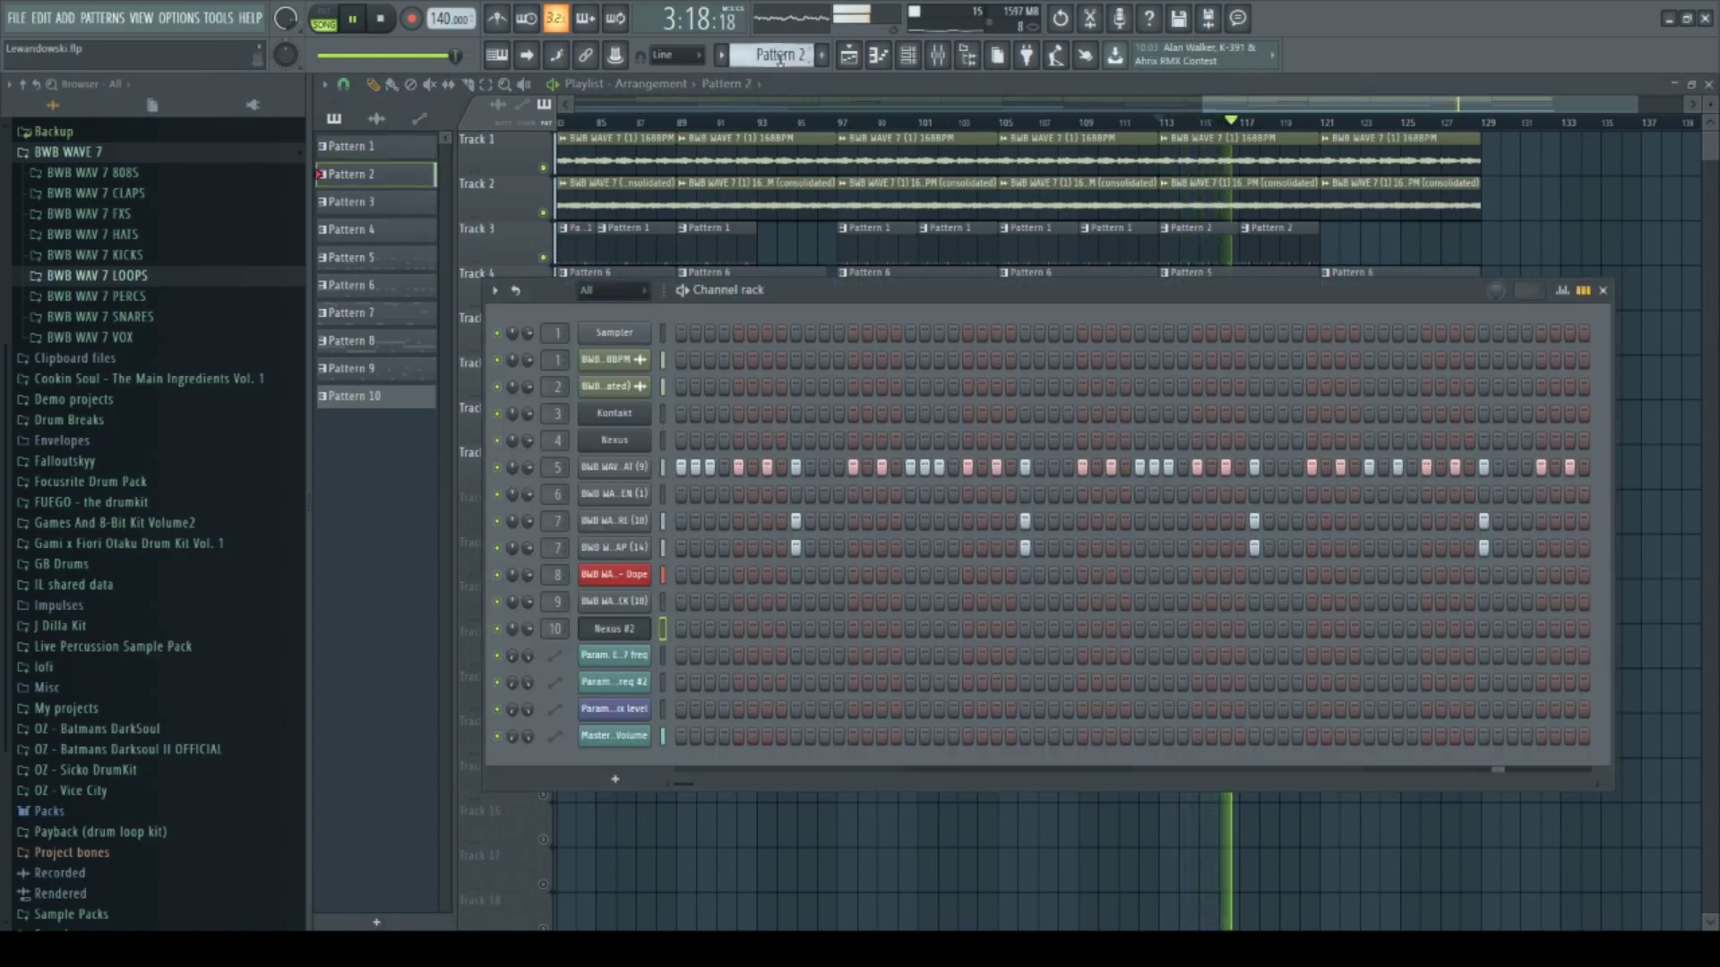
key("F6")
scroll(1592, 218, "down", 3)
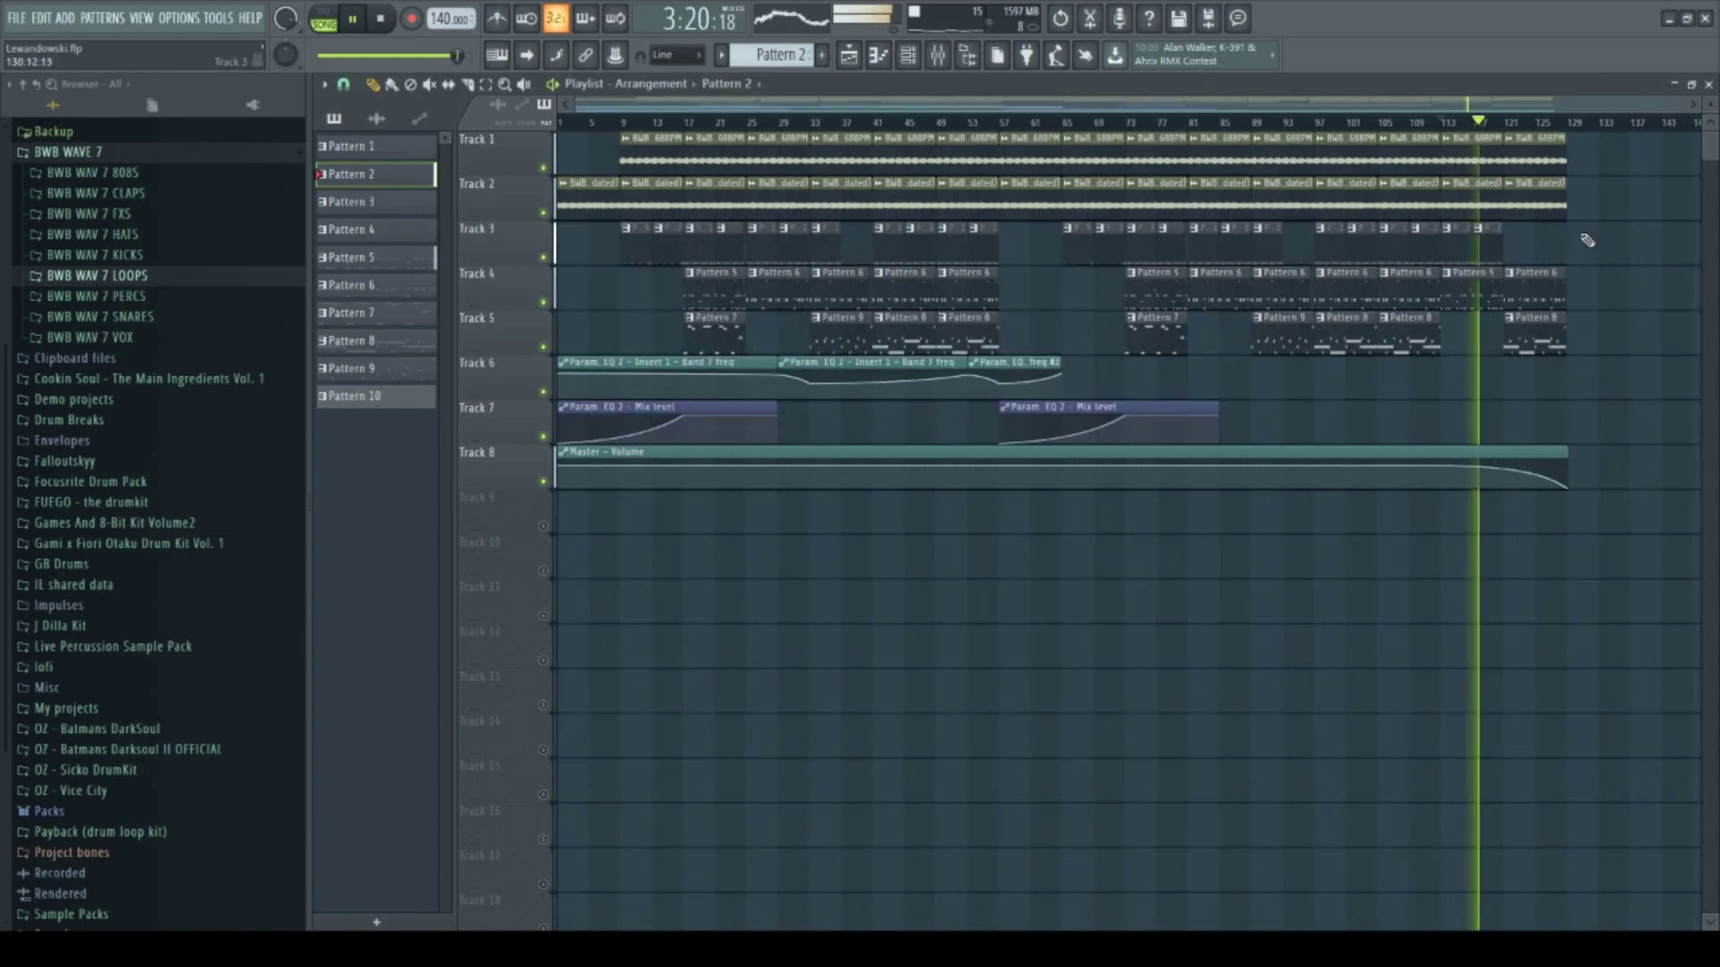
key("space")
Move the song position back to the start, then to bar 17
scroll(656, 126, "up", 2)
scroll(656, 125, "up", 2)
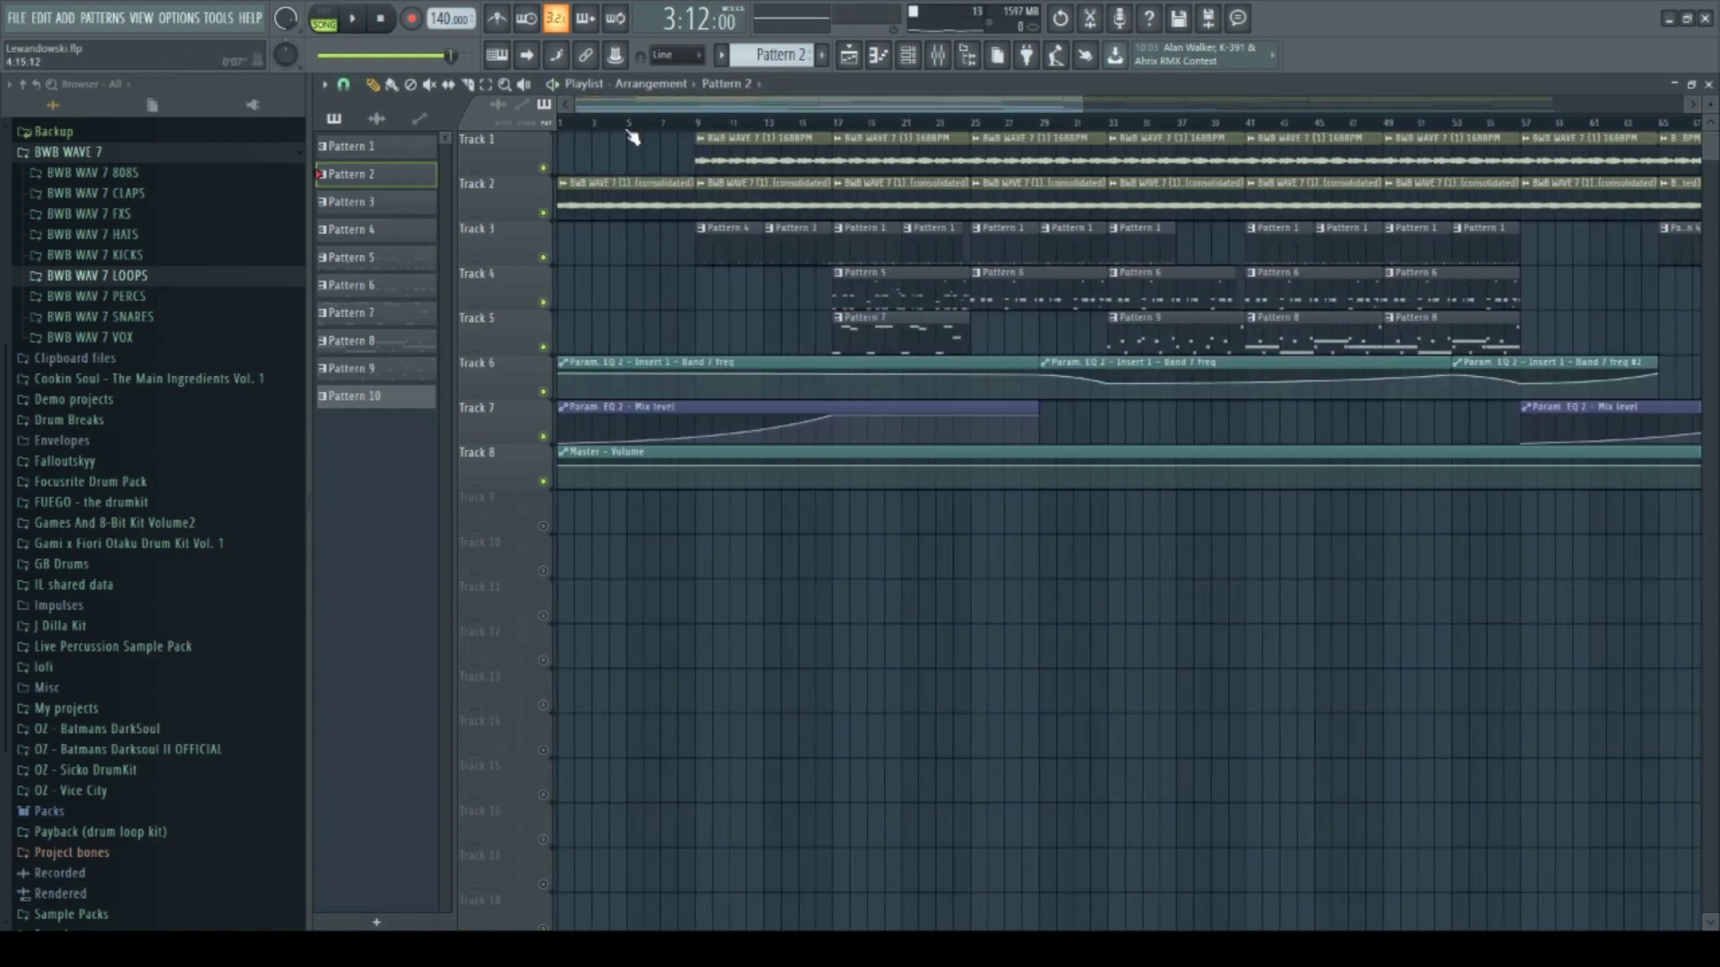
scroll(653, 134, "up", 1)
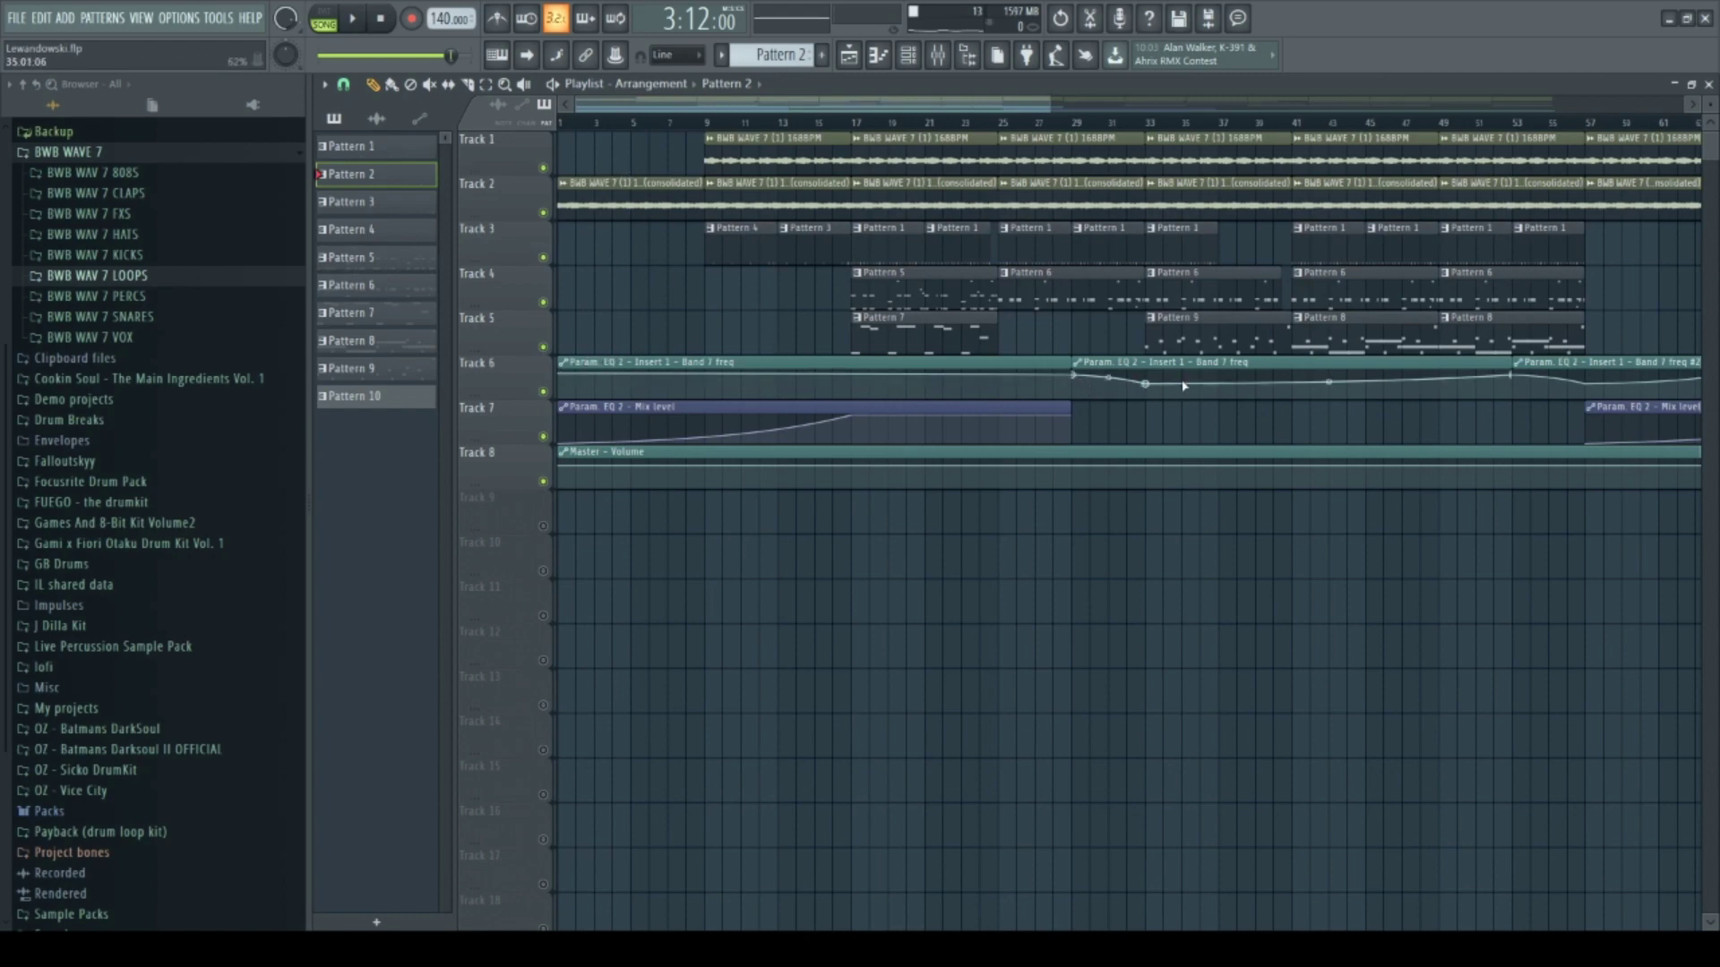
left_click(550, 123)
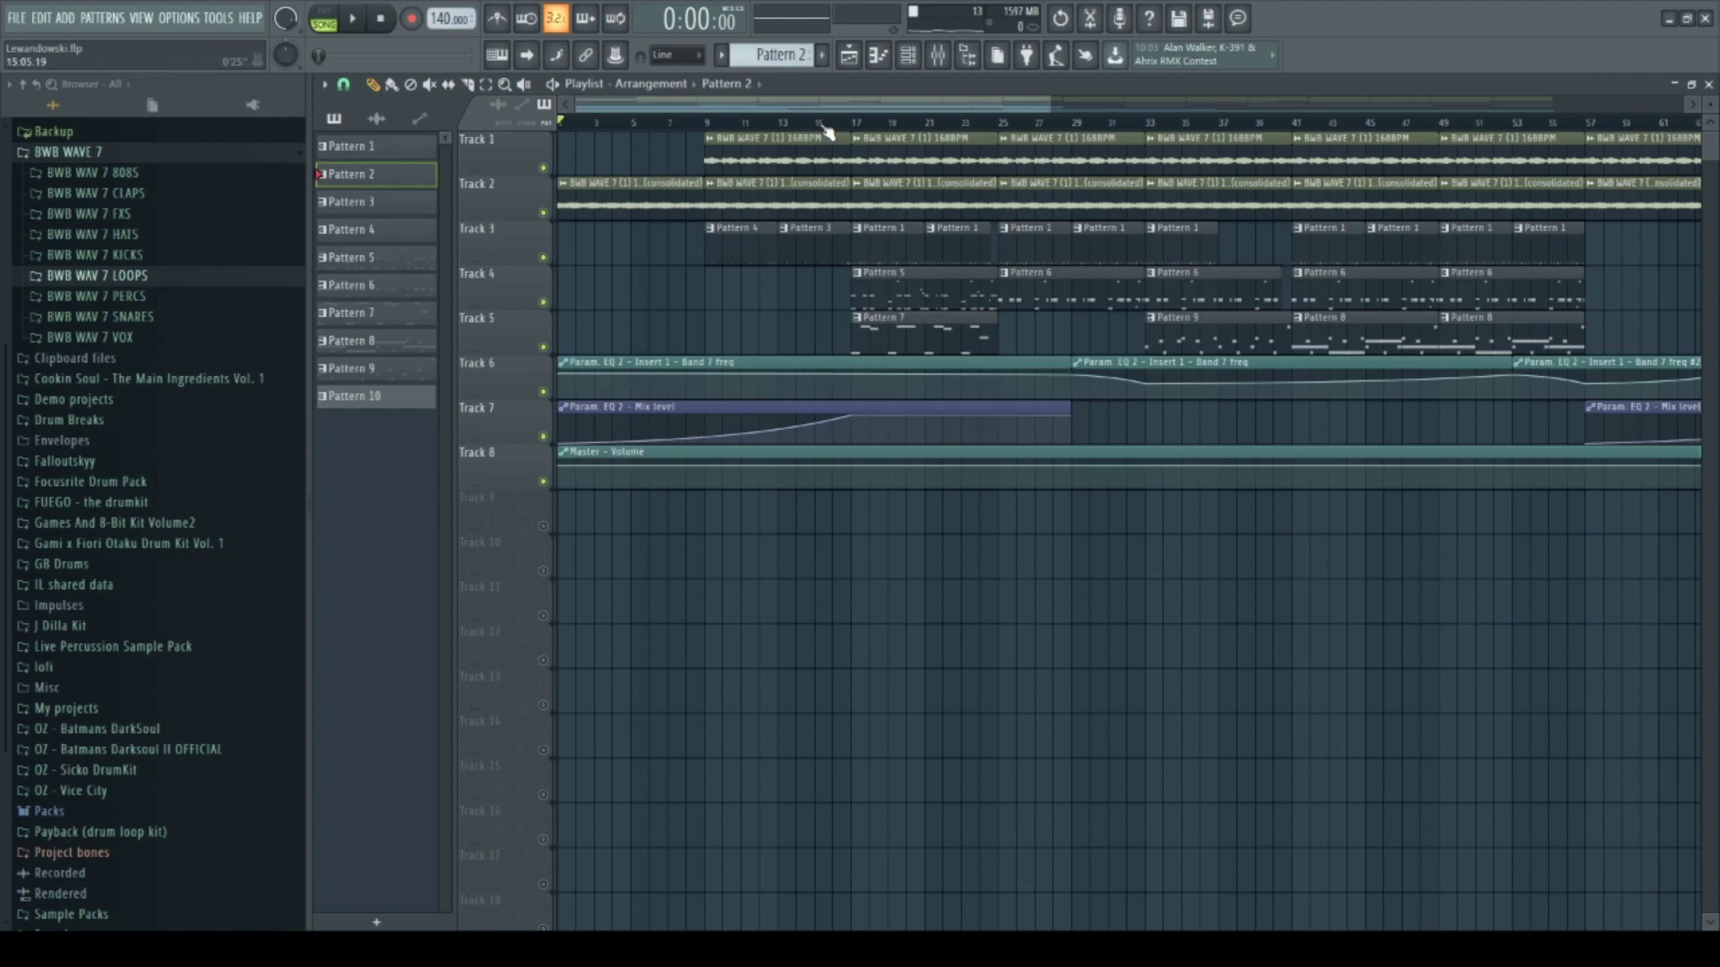
left_click(856, 124)
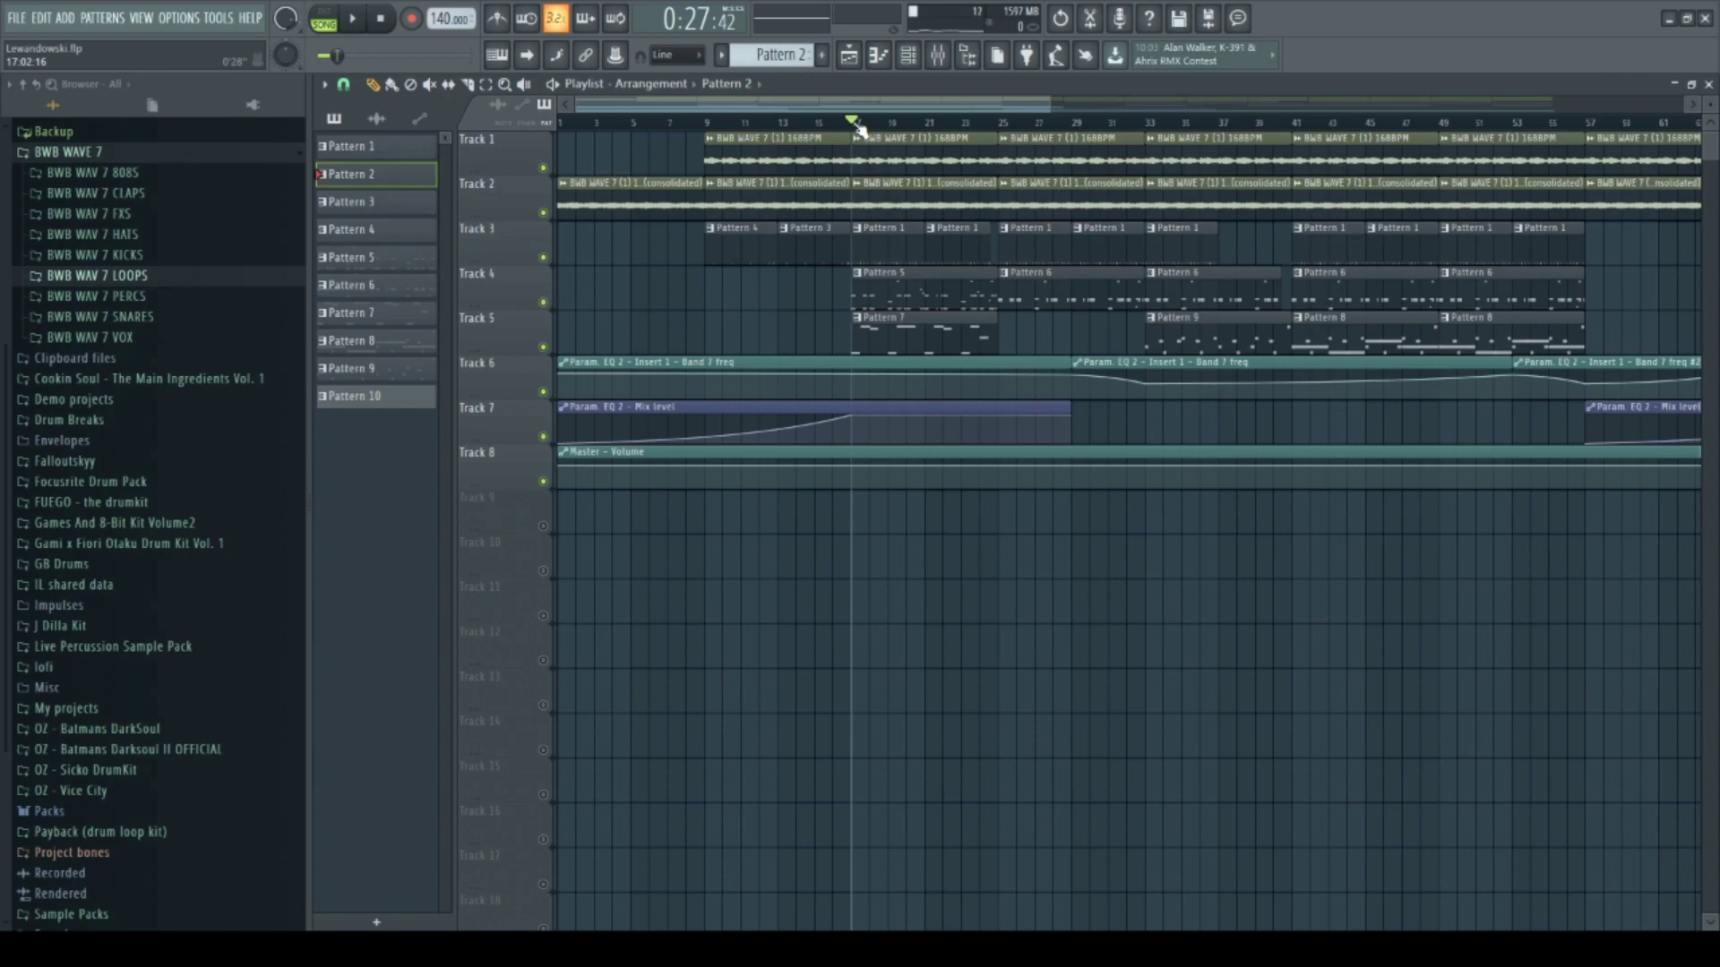
Open Insert 2's Fruity parametric EQ 2 in the Mixer, then close it
left_click(938, 58)
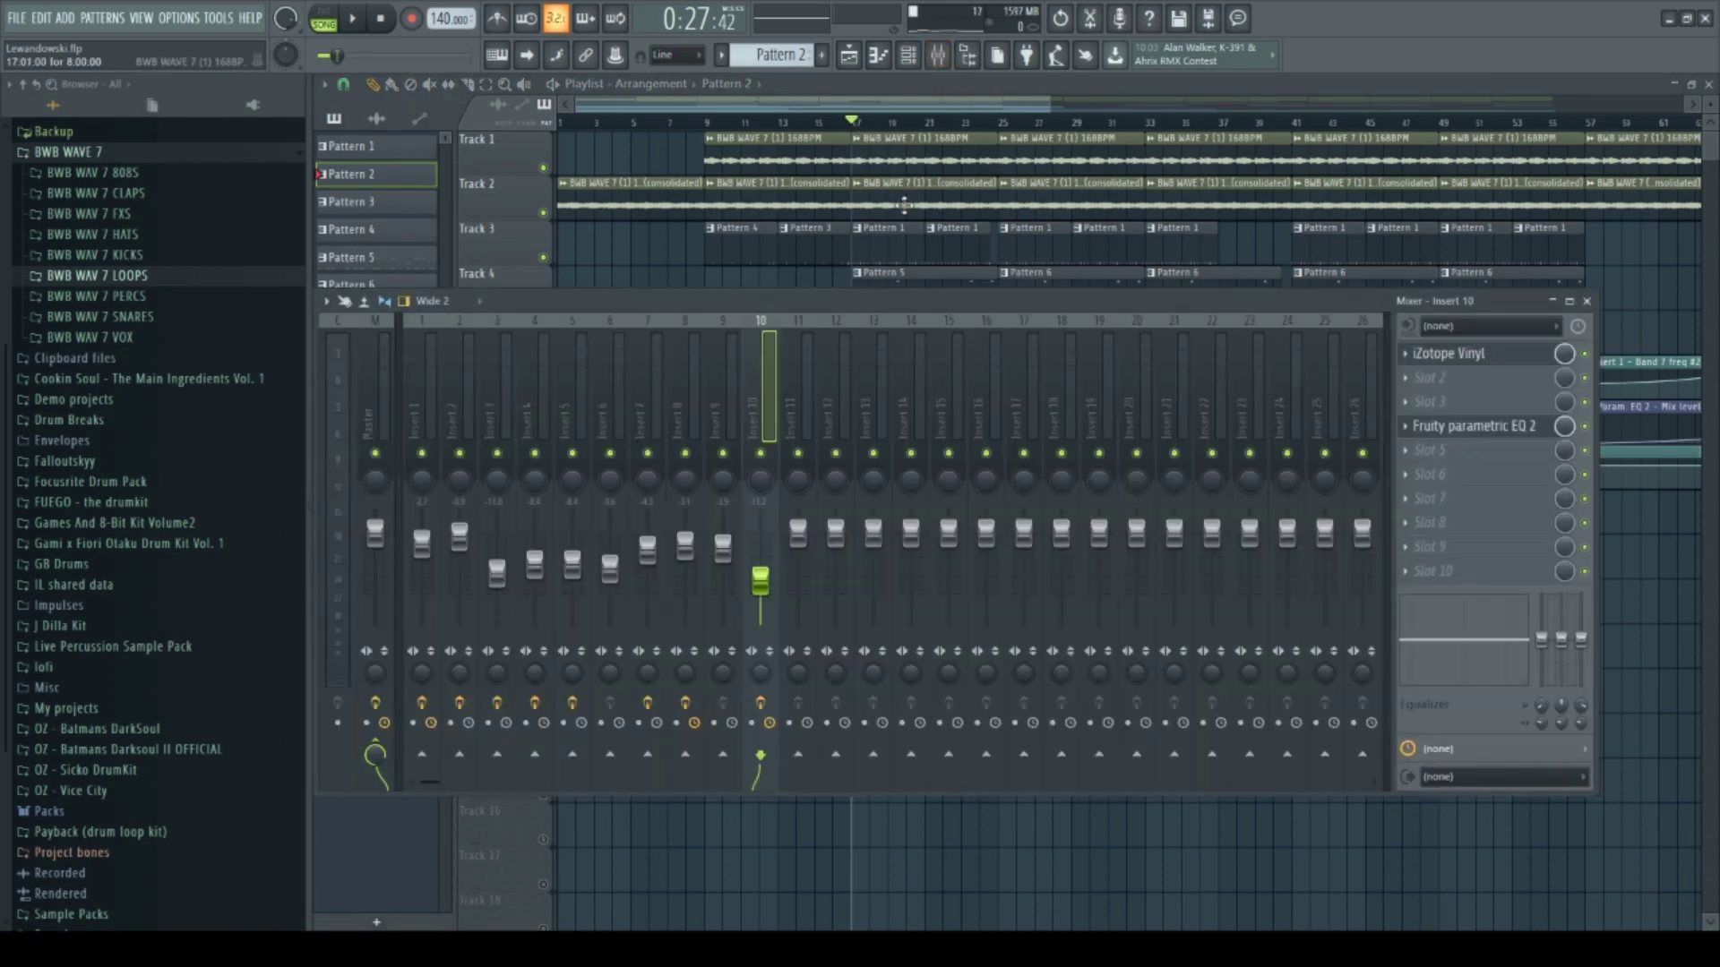
left_click(467, 377)
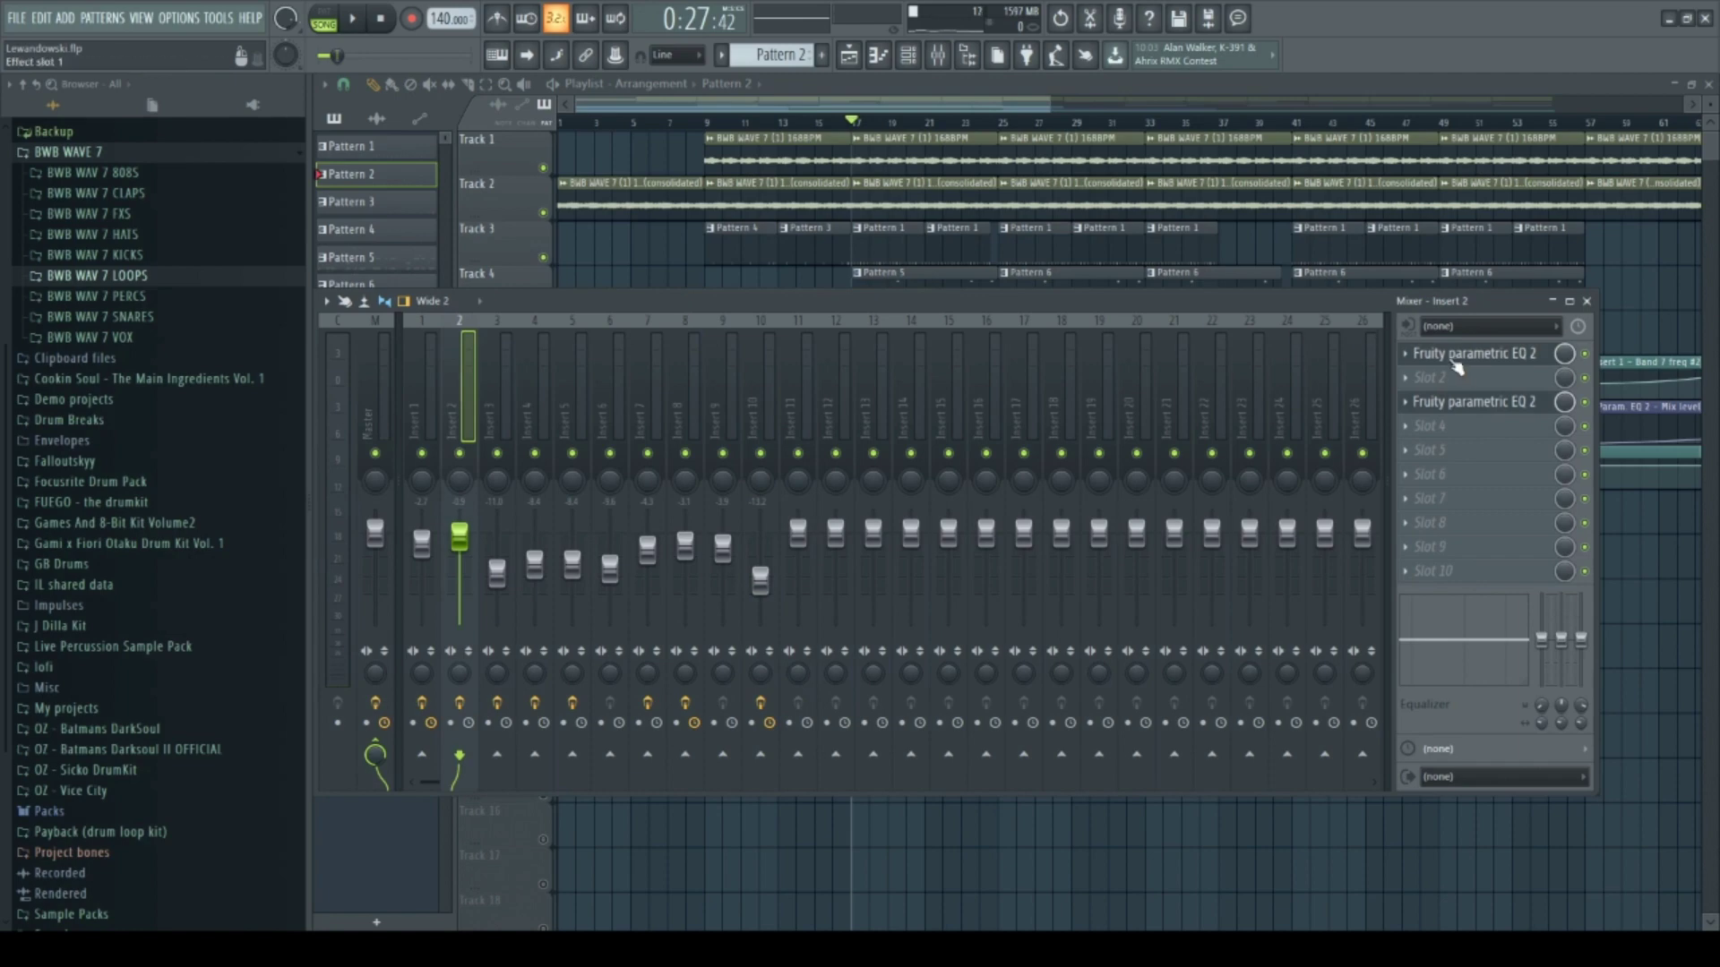
left_click(1453, 403)
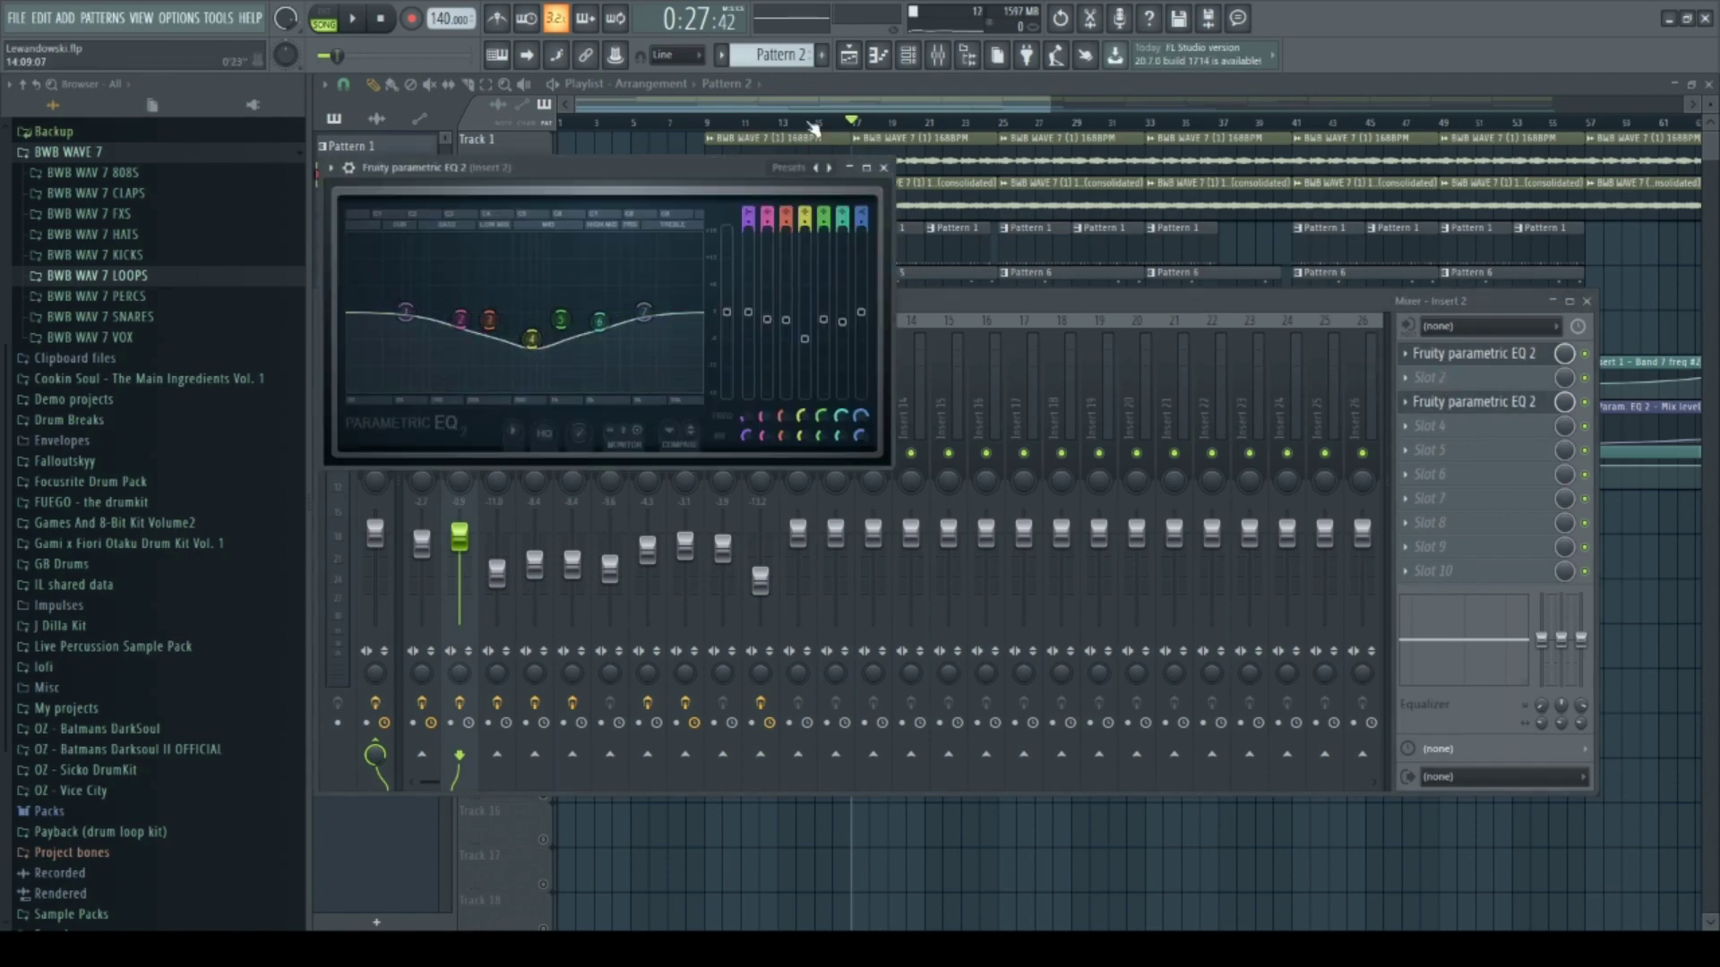
key("F5")
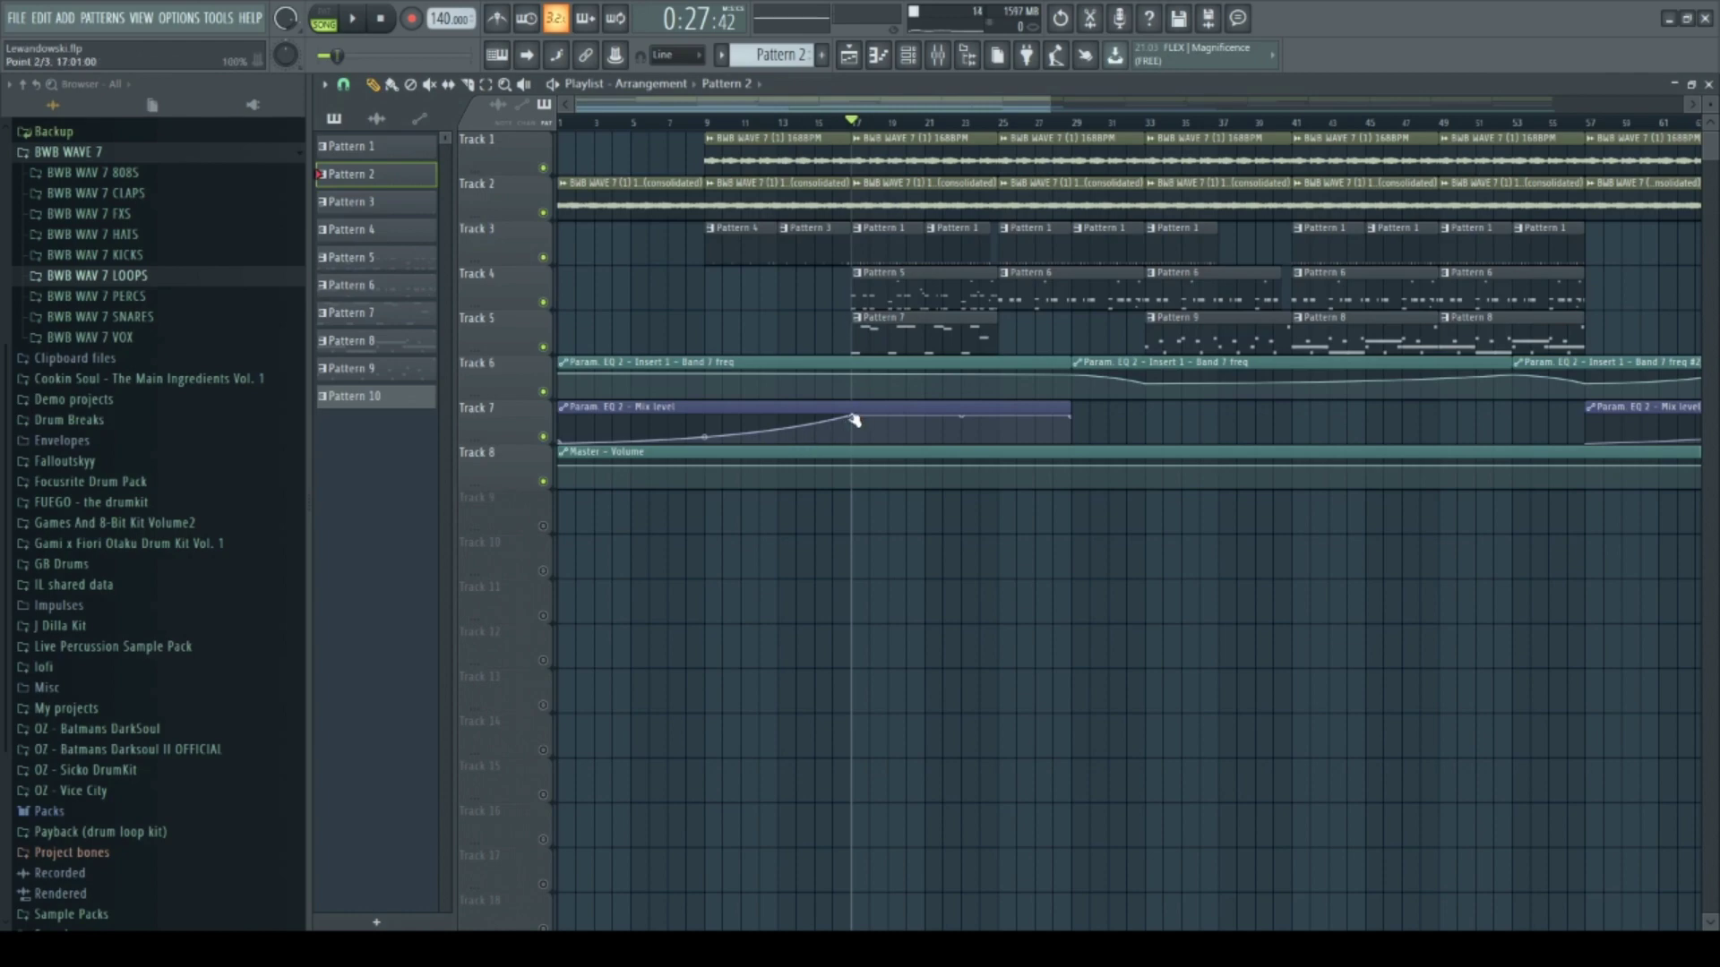
Play the song from bar 14 with Insert 2's parametric EQ open
left_click(779, 123)
left_click(907, 56)
key("space")
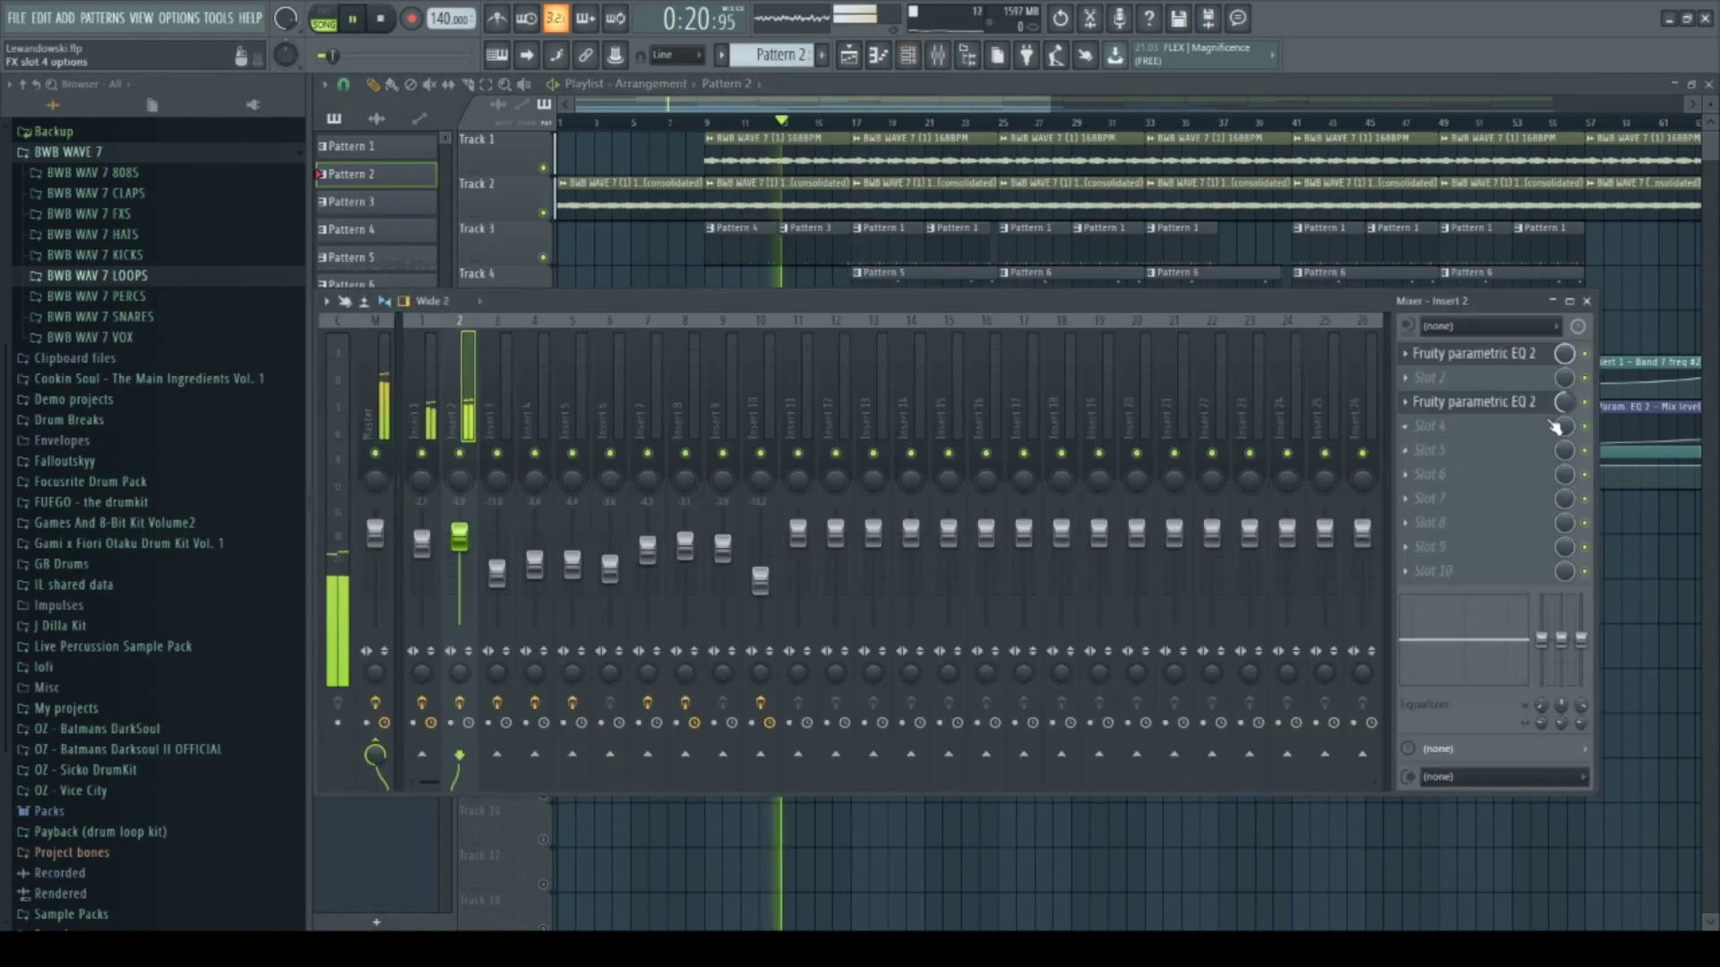
left_click(1513, 402)
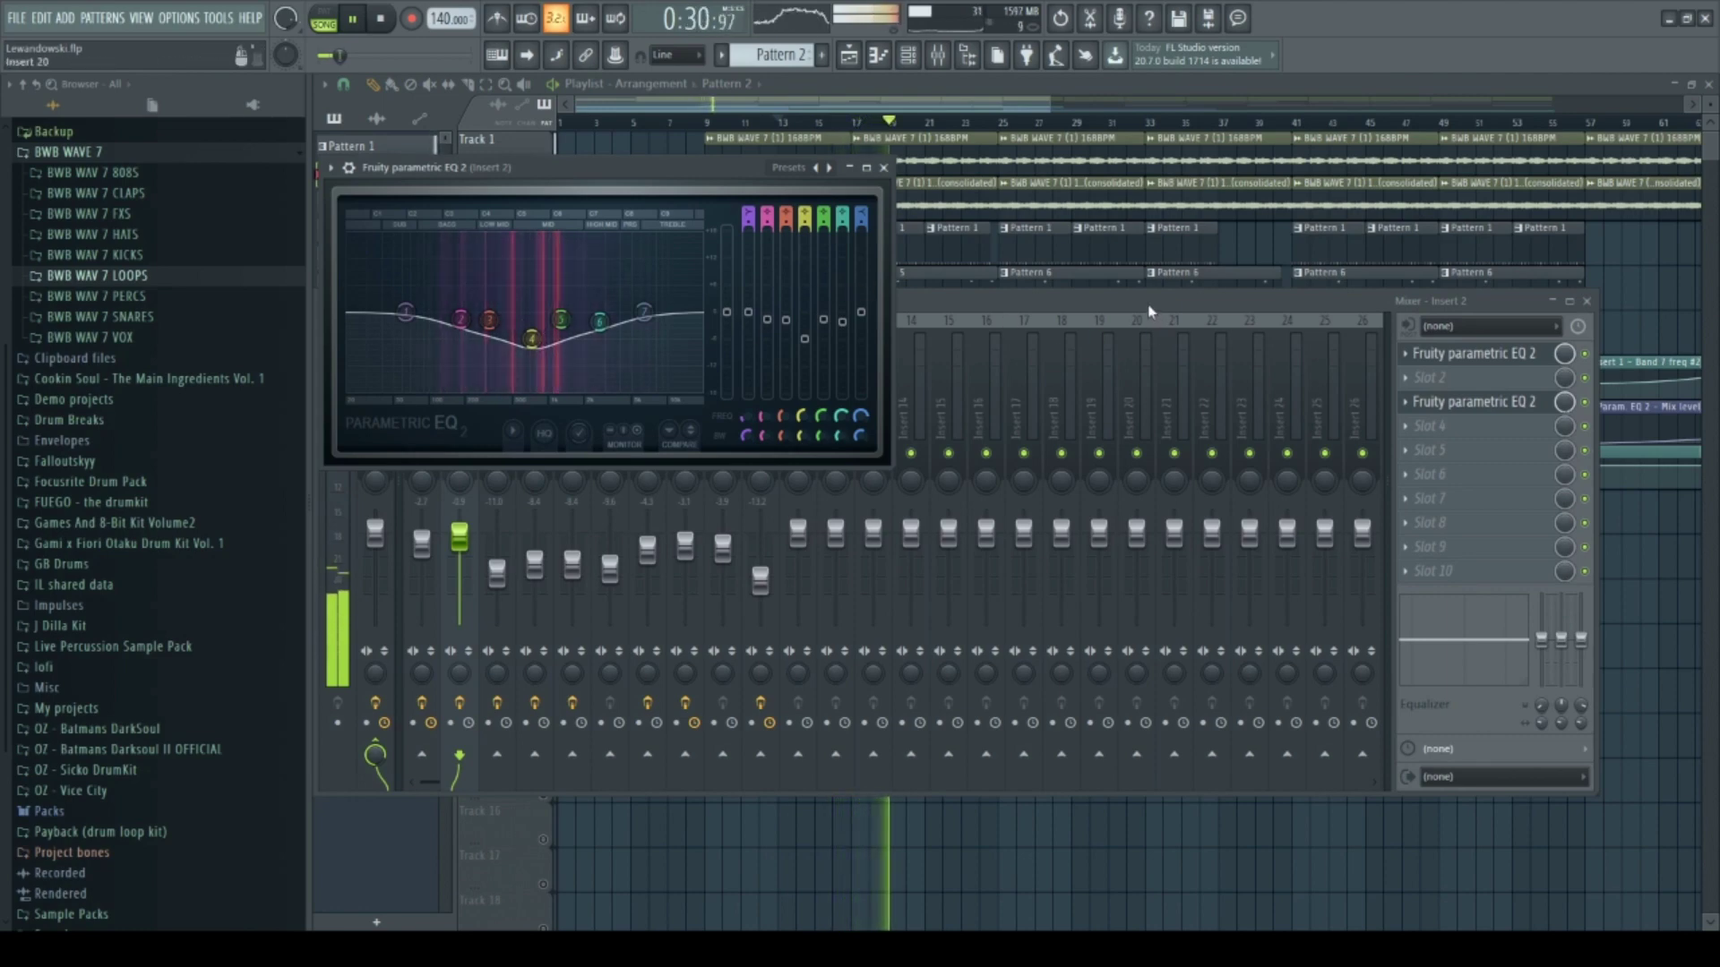
left_click(780, 315)
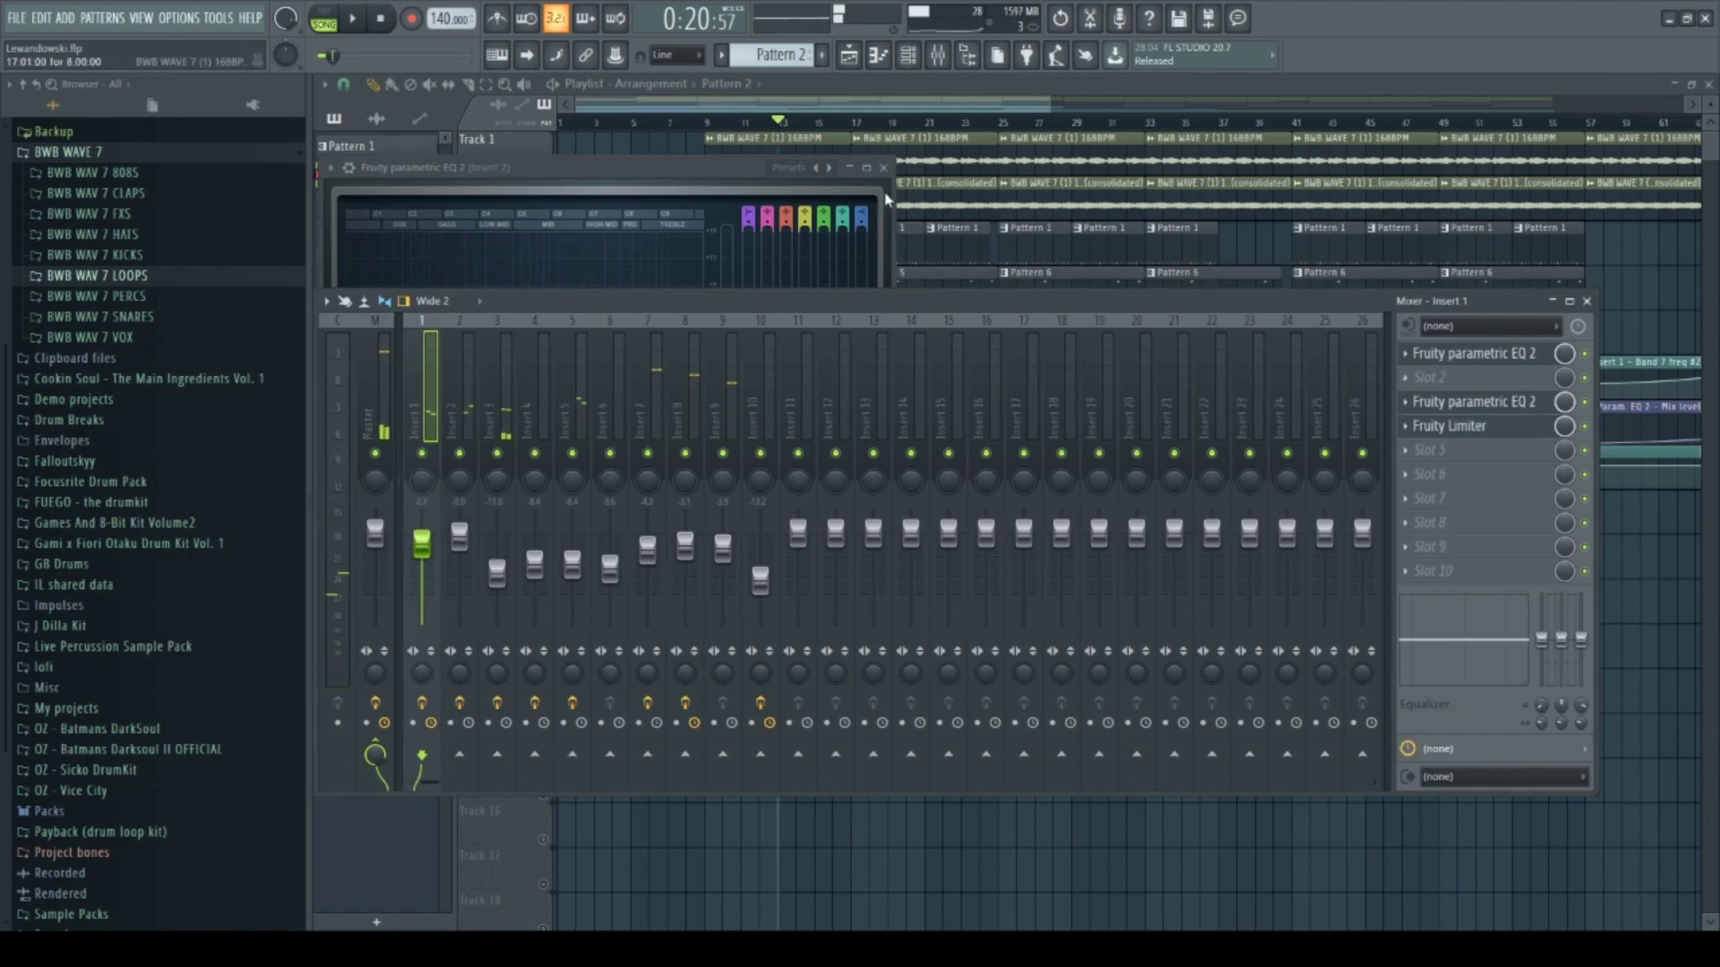
Solo Track 1 and play from bar 9 with Insert 1's parametric EQ open
key("F12")
left_click(706, 123)
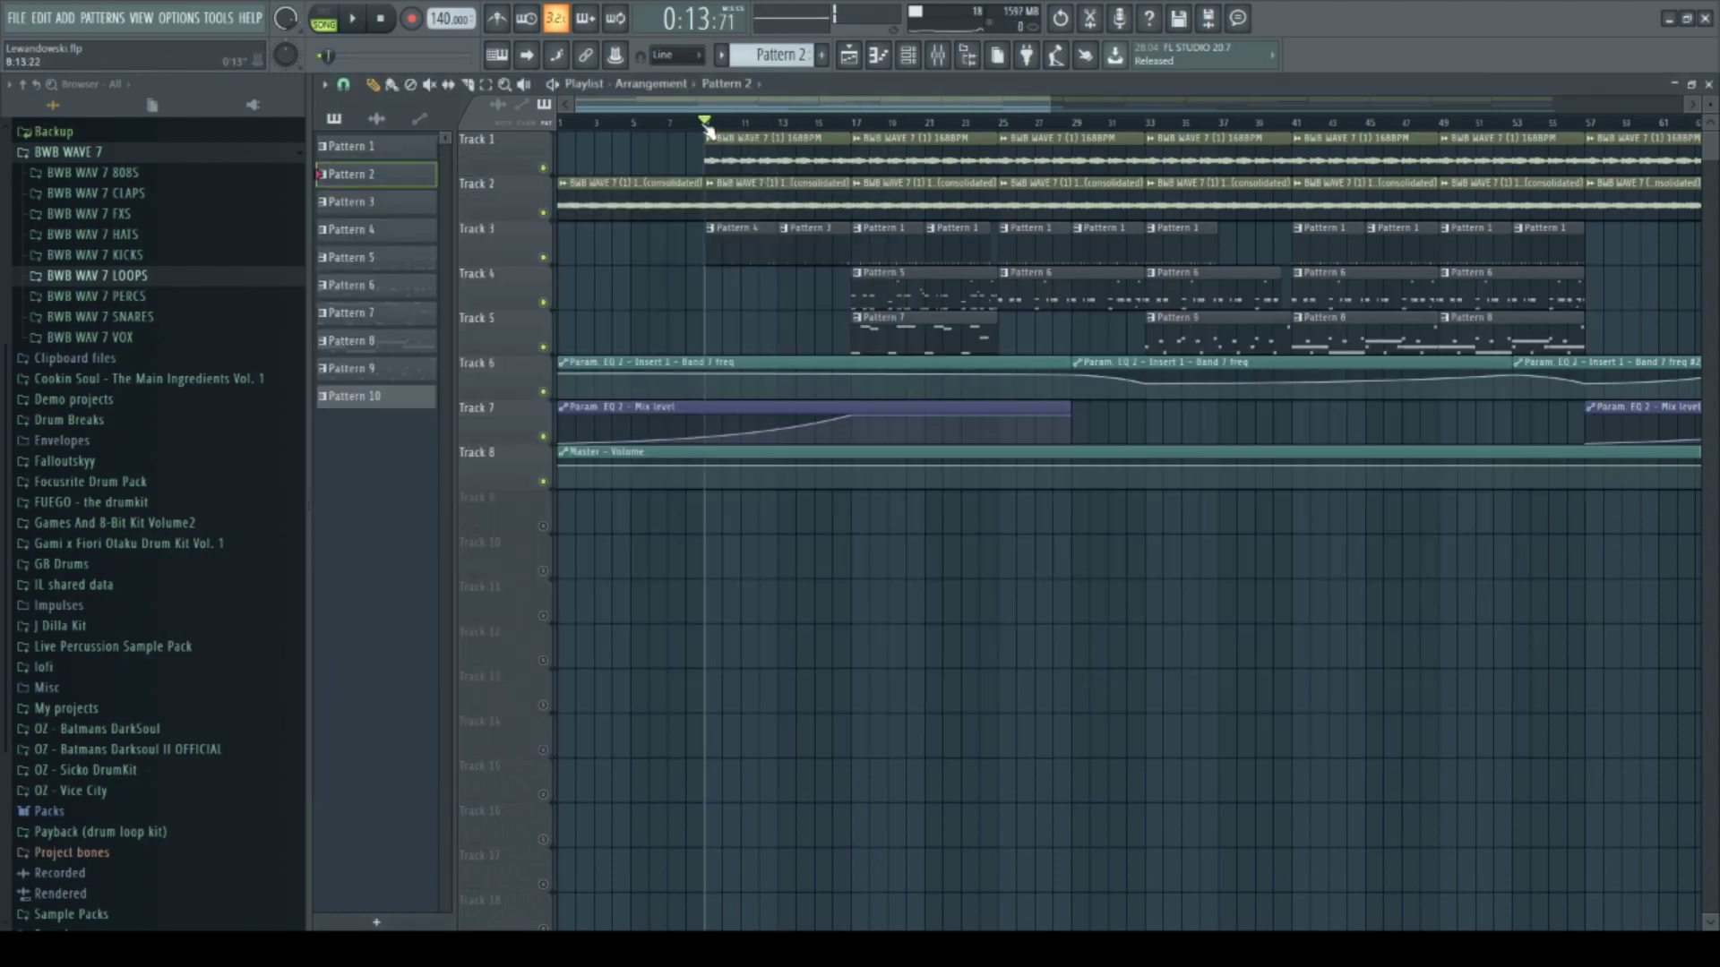
right_click(545, 169)
key("space")
key("F9")
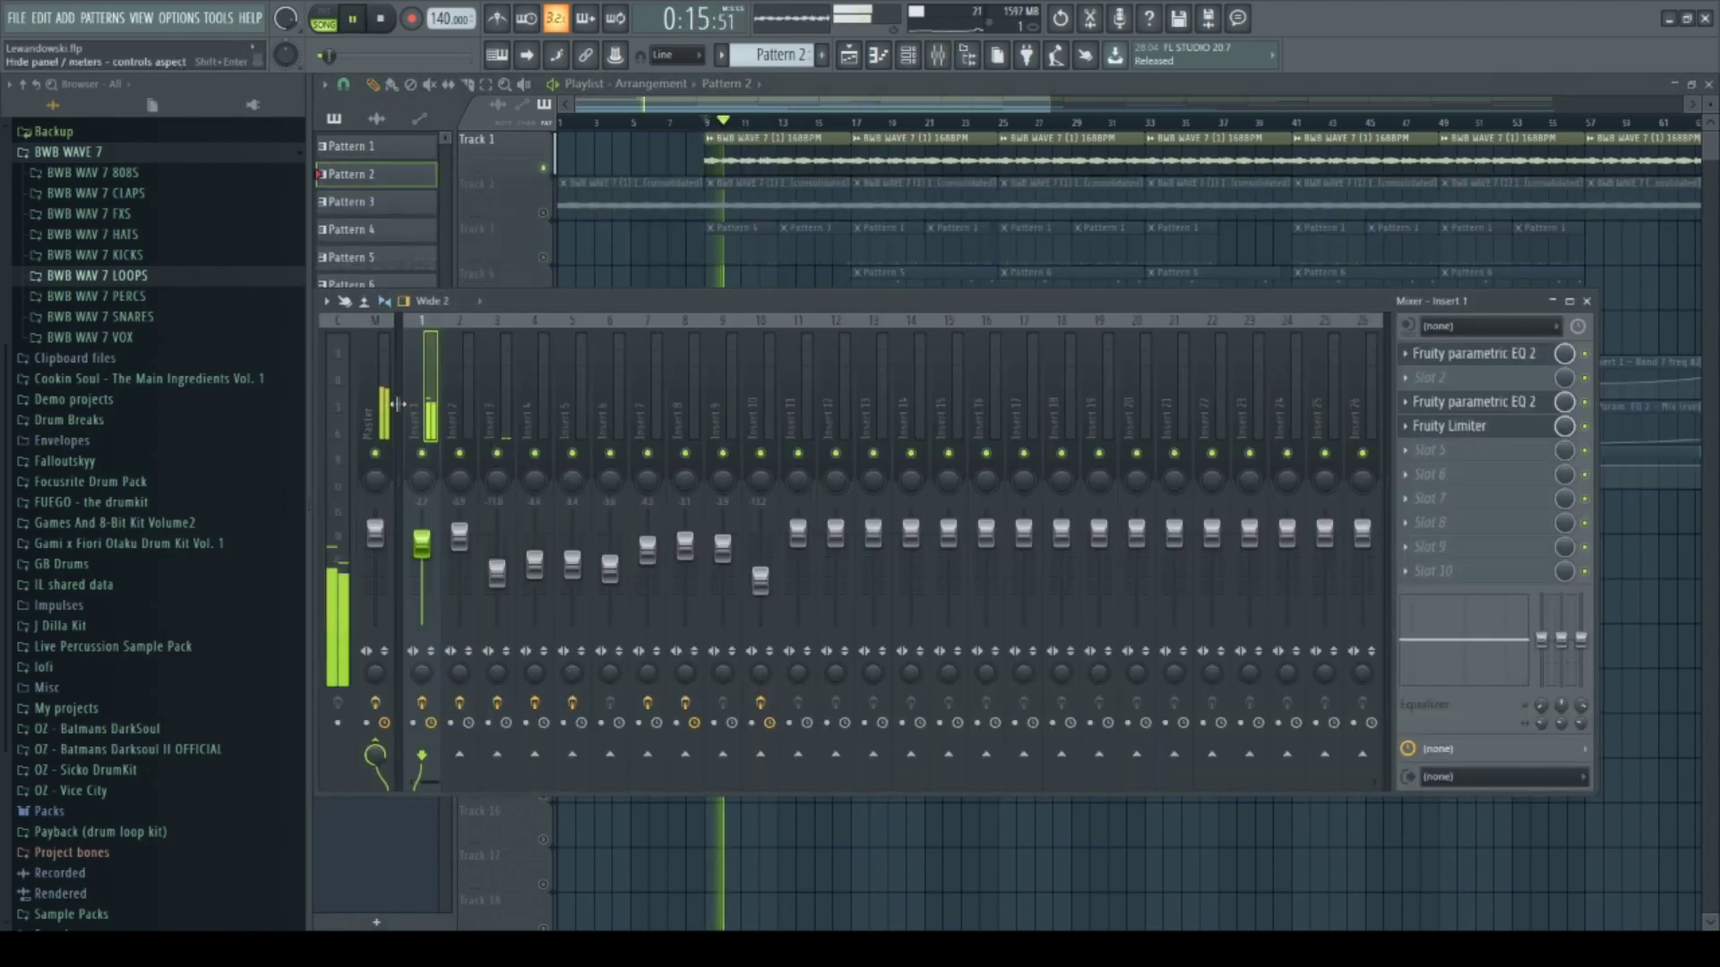
left_click(1470, 402)
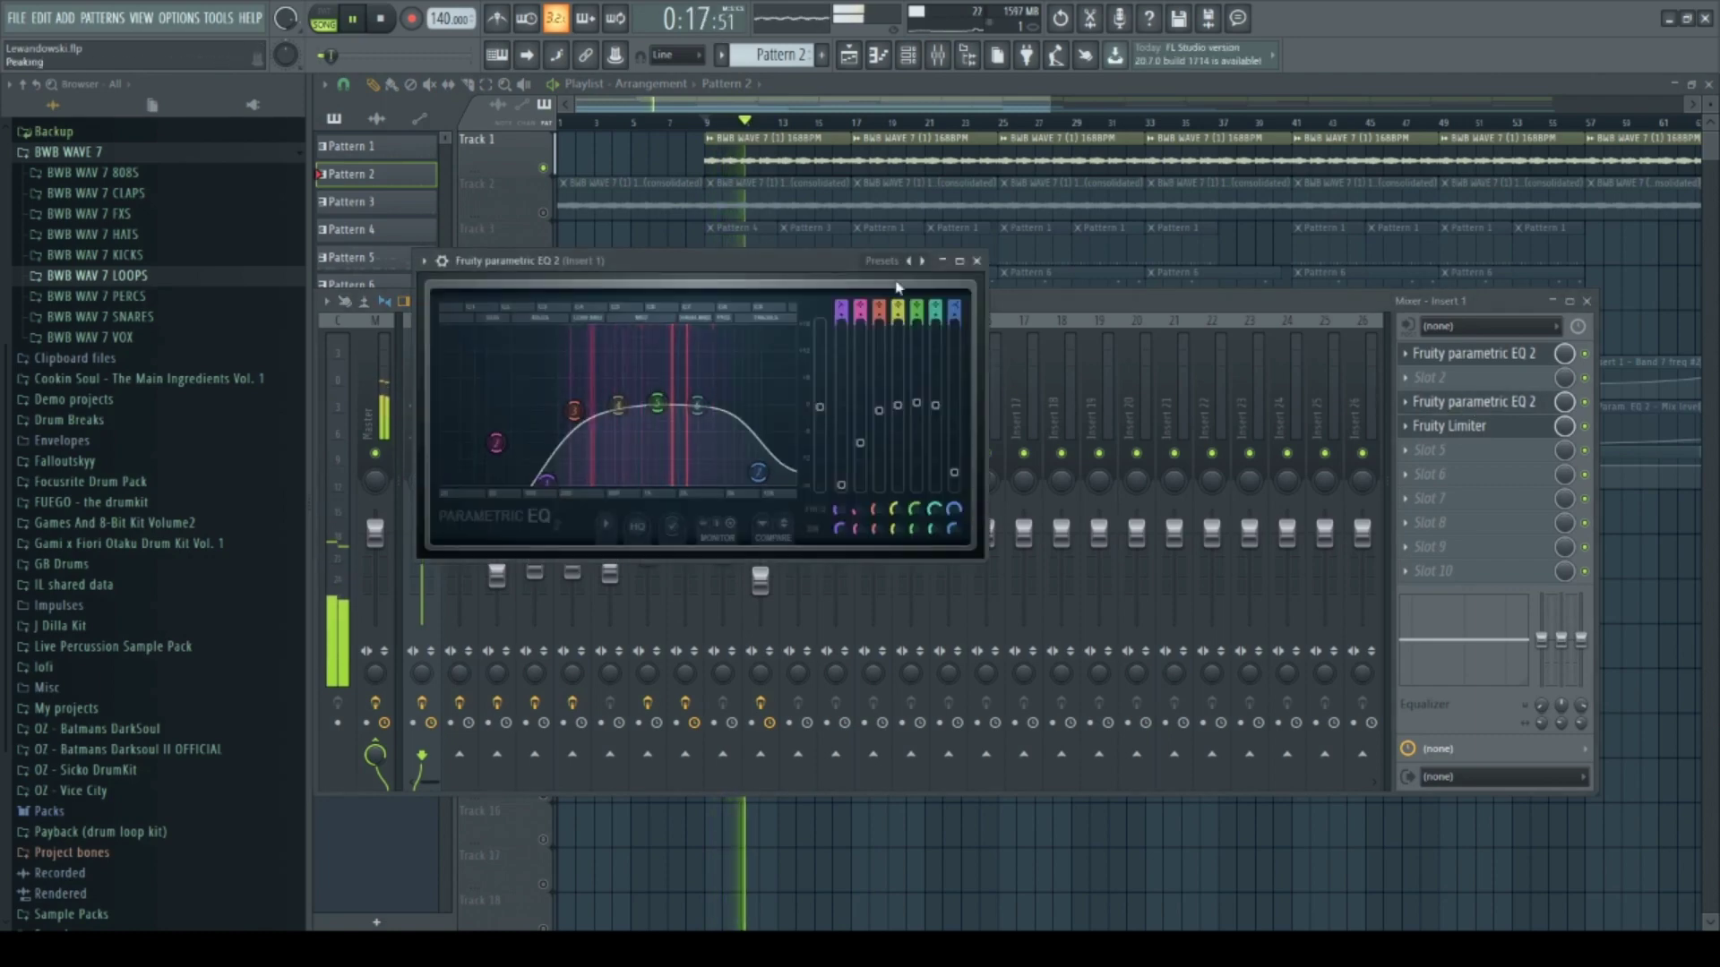
key("F12")
key("space")
Unmute Track 6 and play from bar 29 with Insert 1's parametric EQ showing
left_click(545, 394)
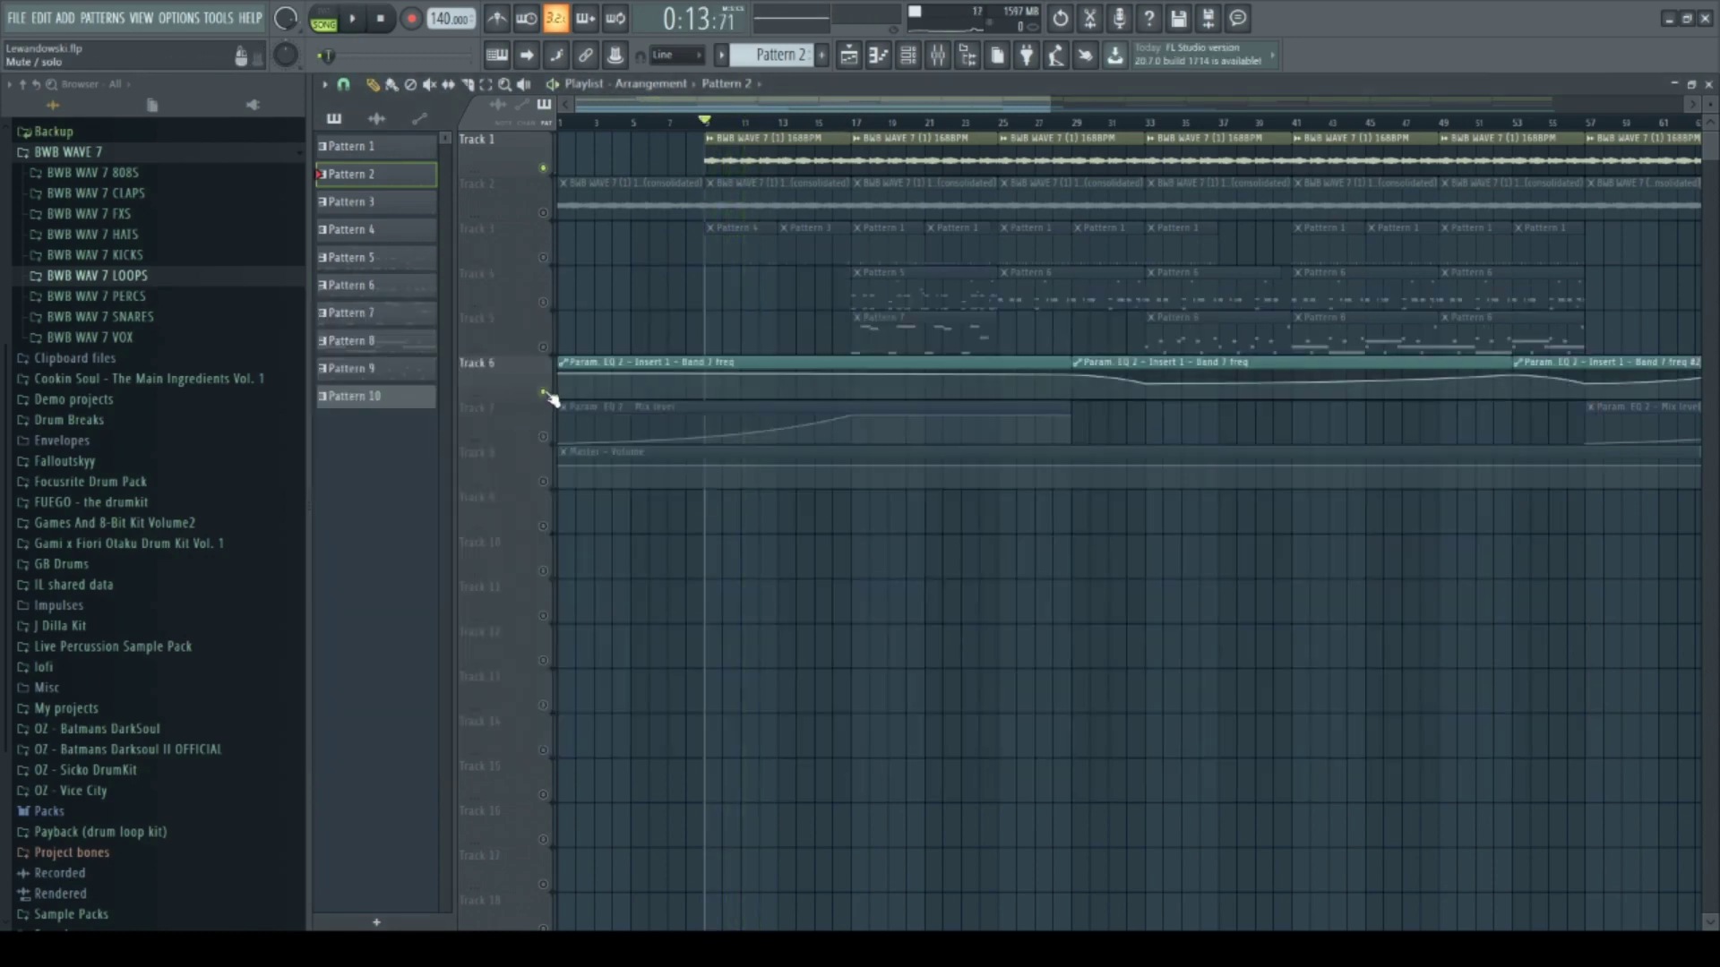
left_click(1074, 139)
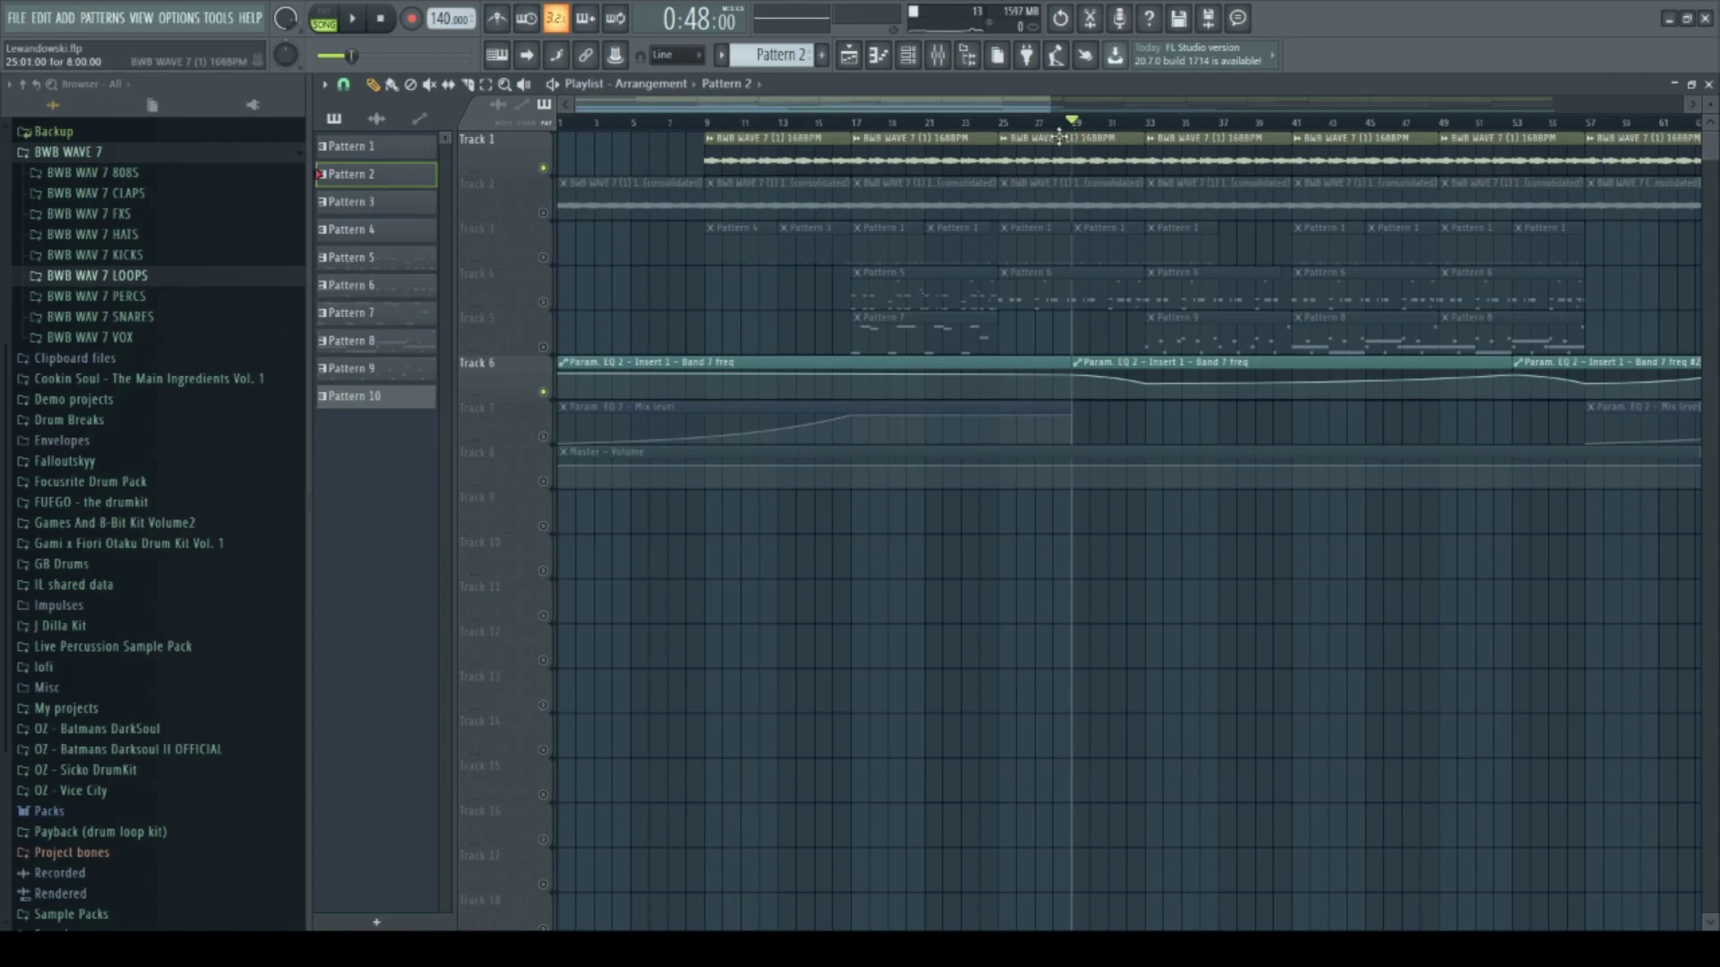
left_click(938, 54)
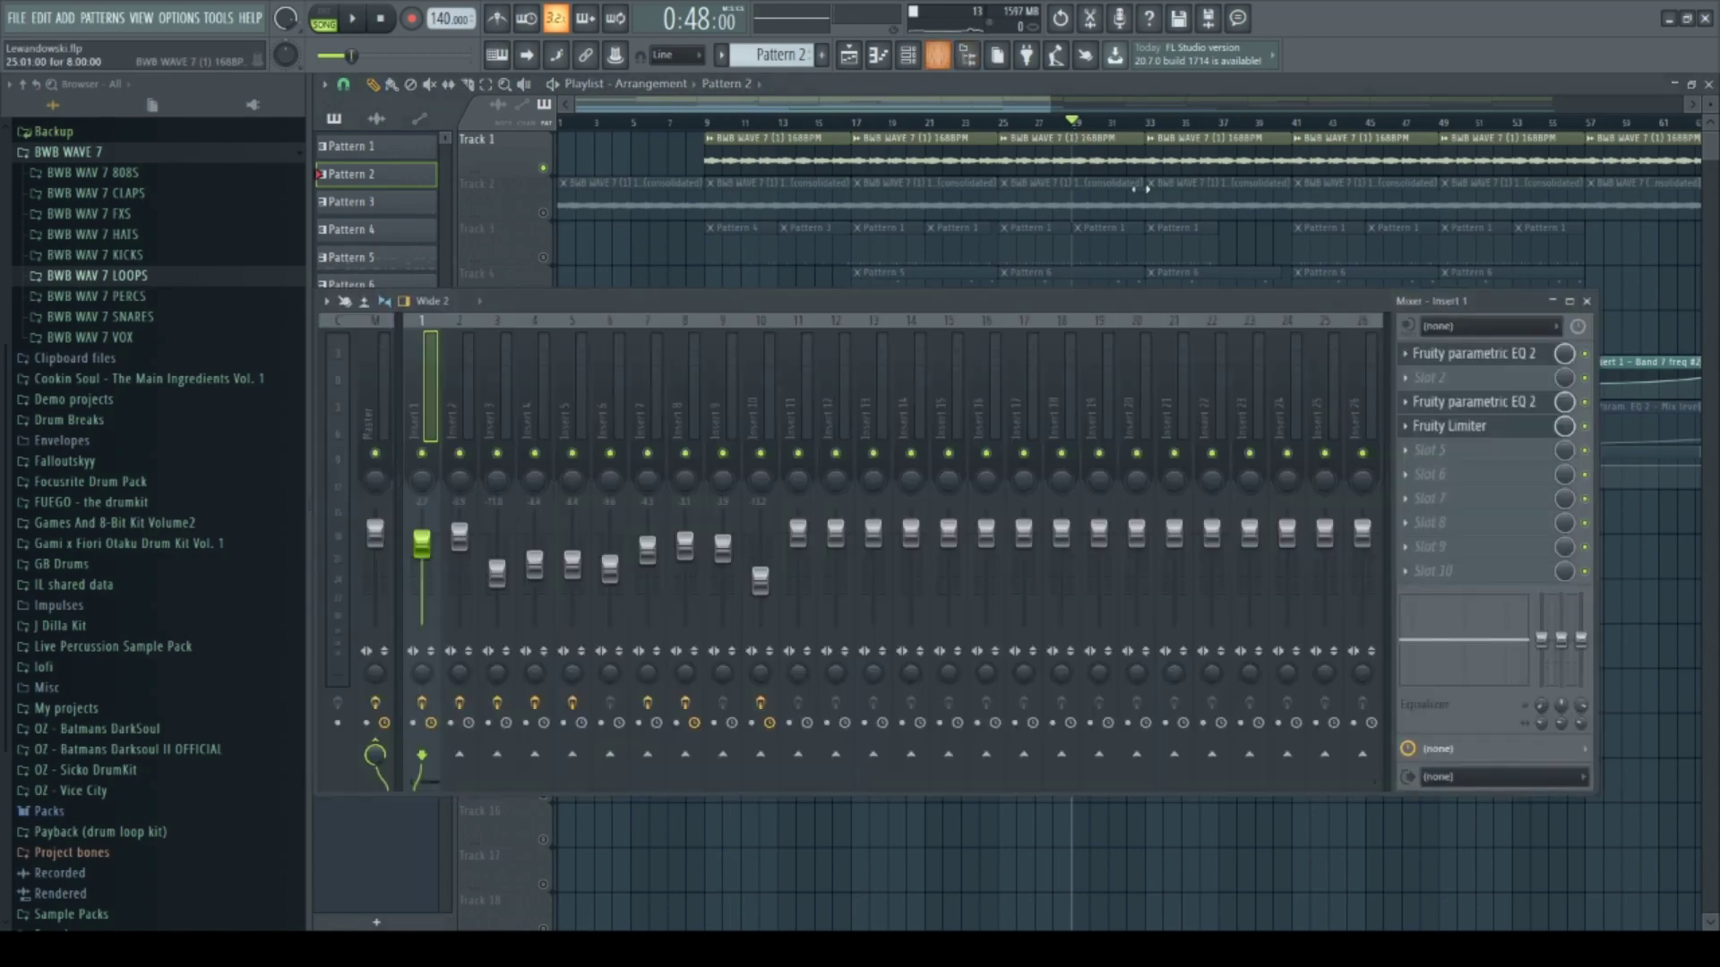
left_click(1460, 410)
key("space")
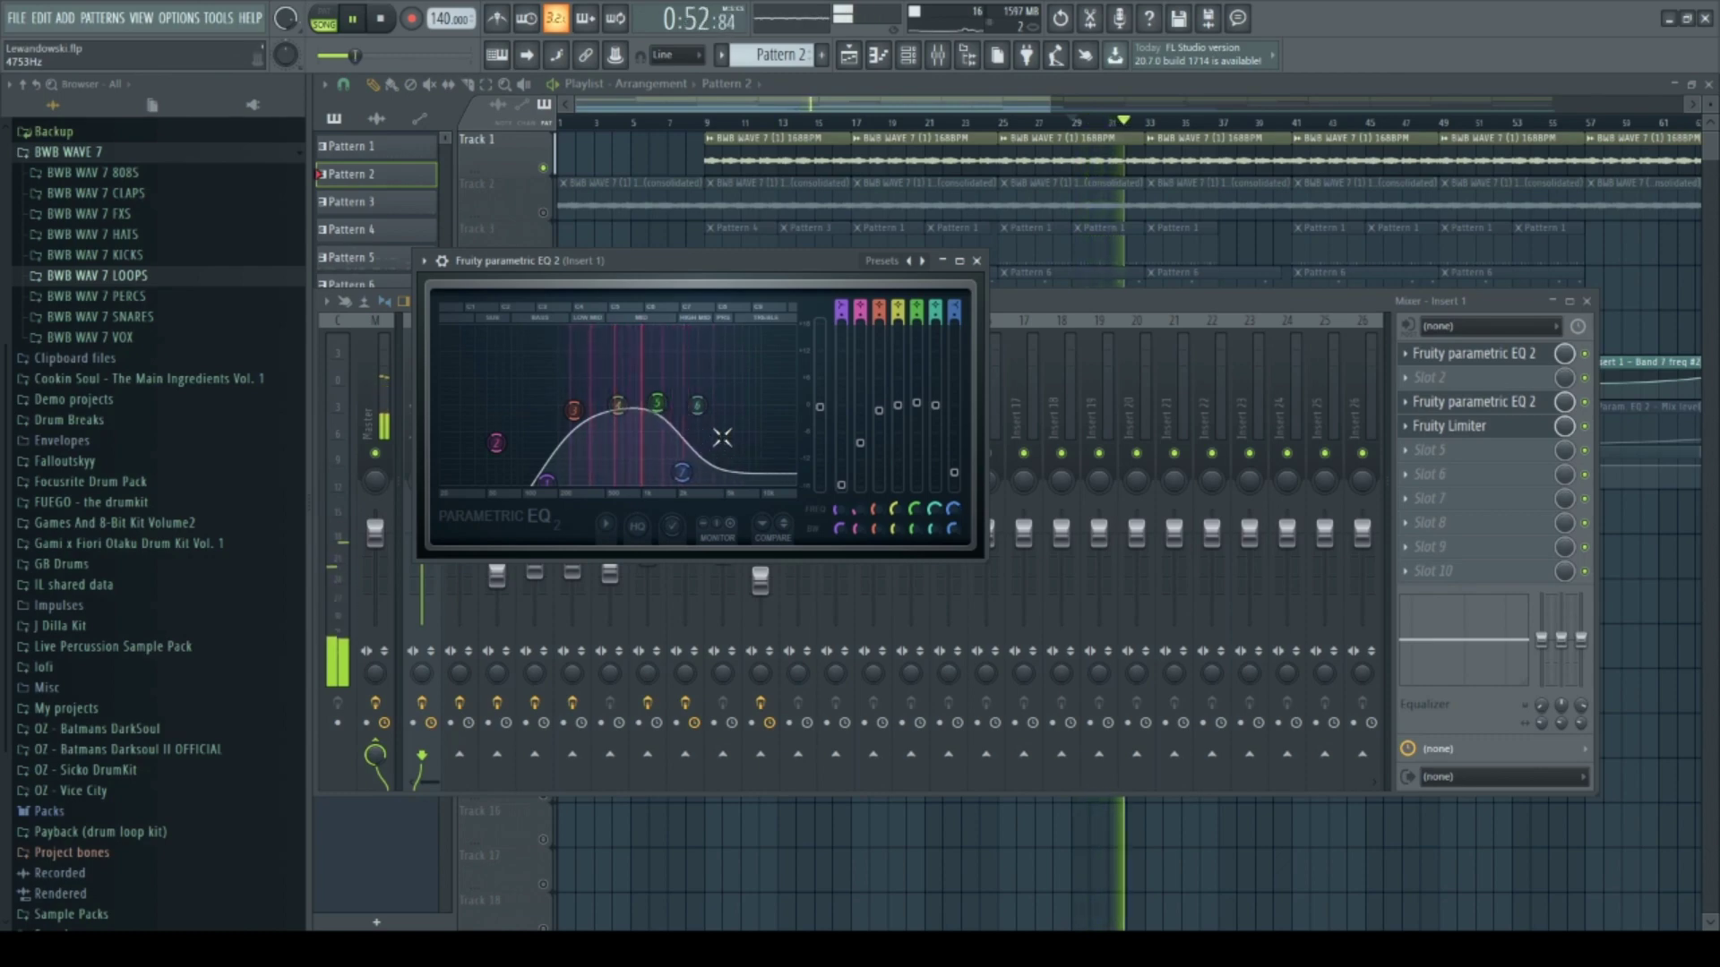
left_click(979, 218)
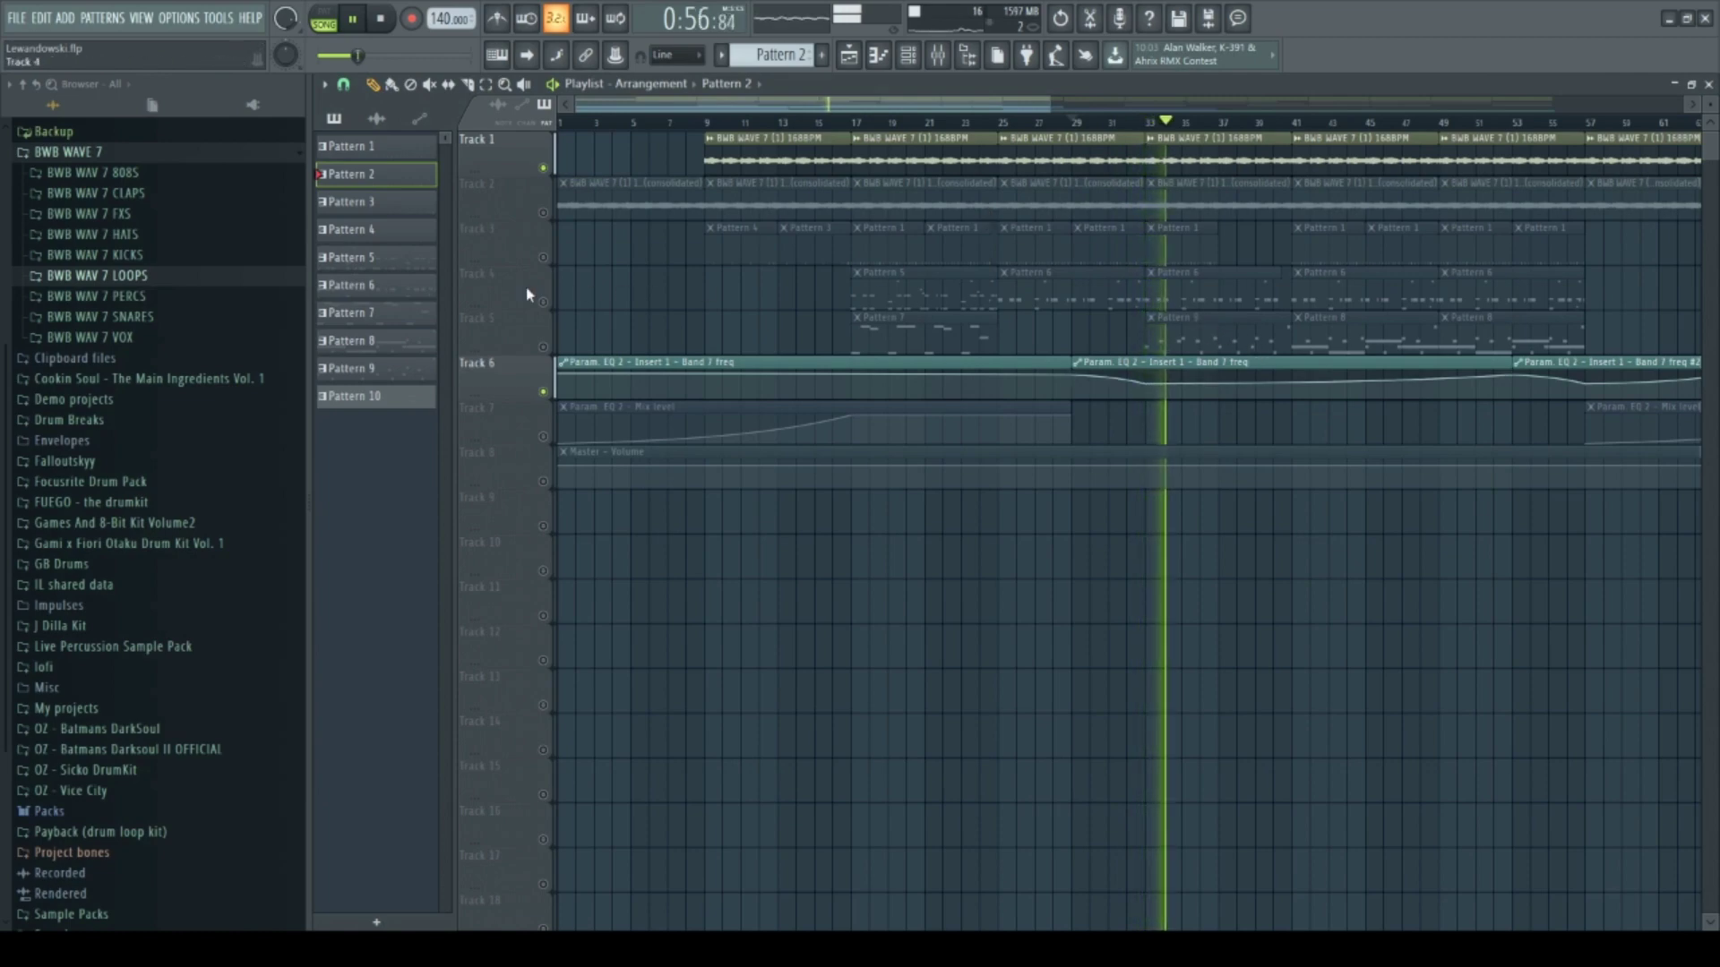
Unmute Tracks 2, 3, 4, 5, 7 and 8, then stop playback at the start
left_click(543, 302)
left_click(543, 346)
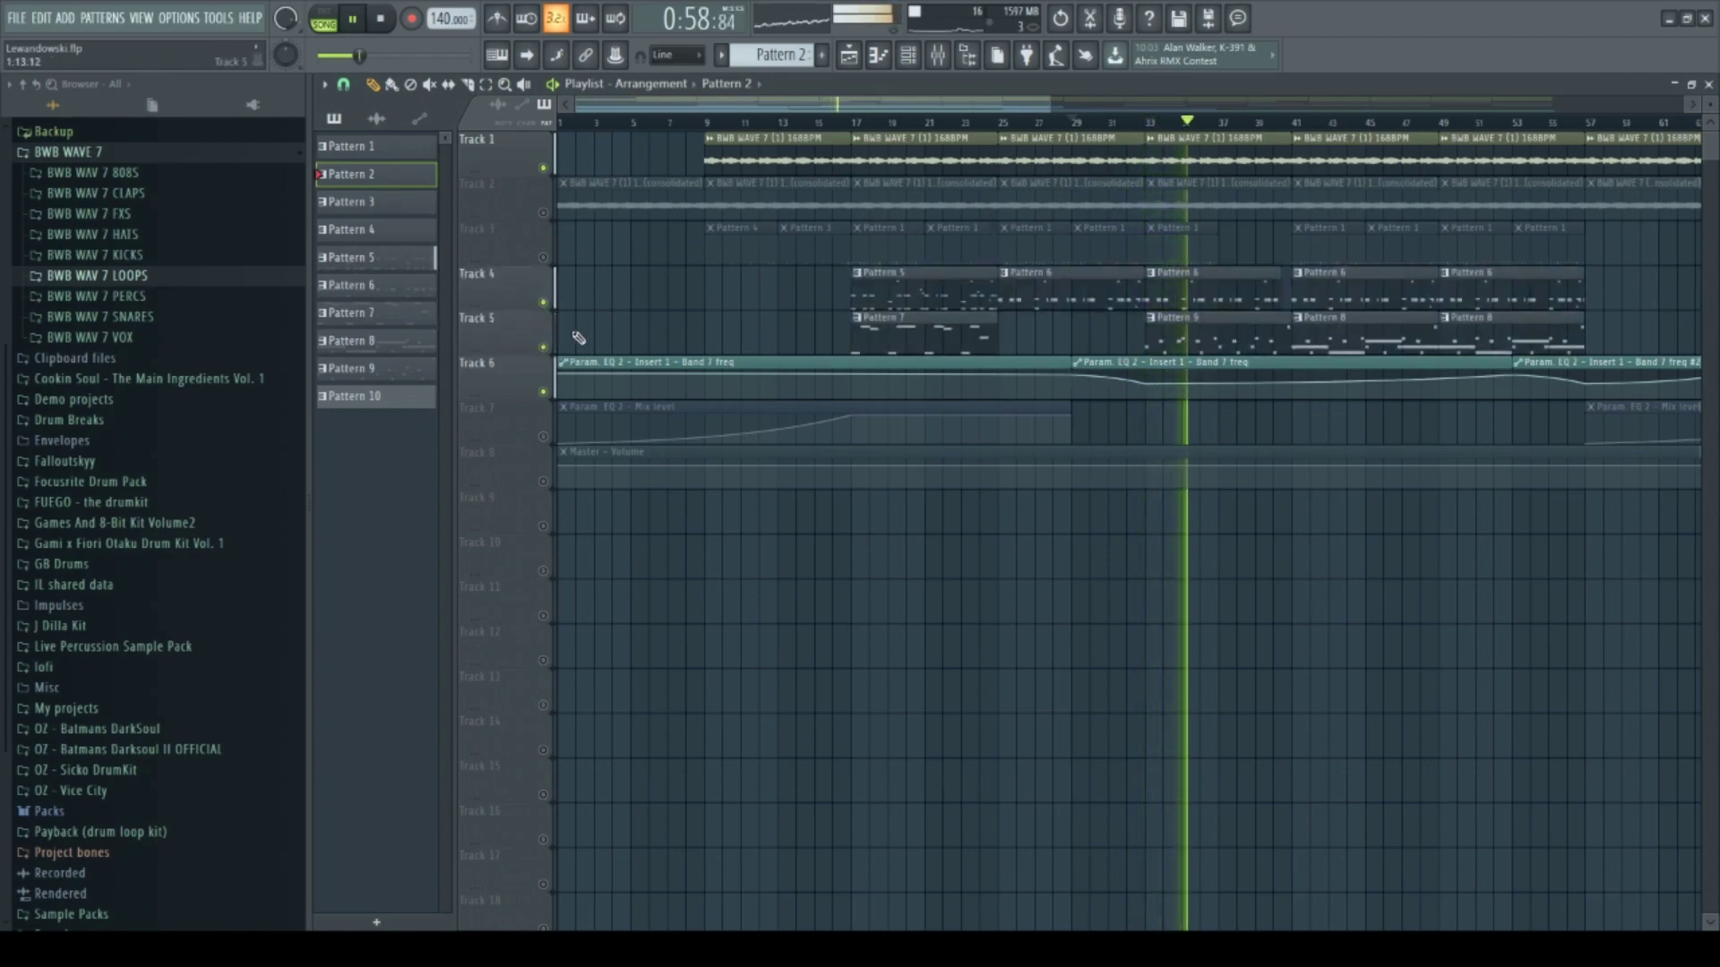
left_click(543, 257)
left_click(543, 212)
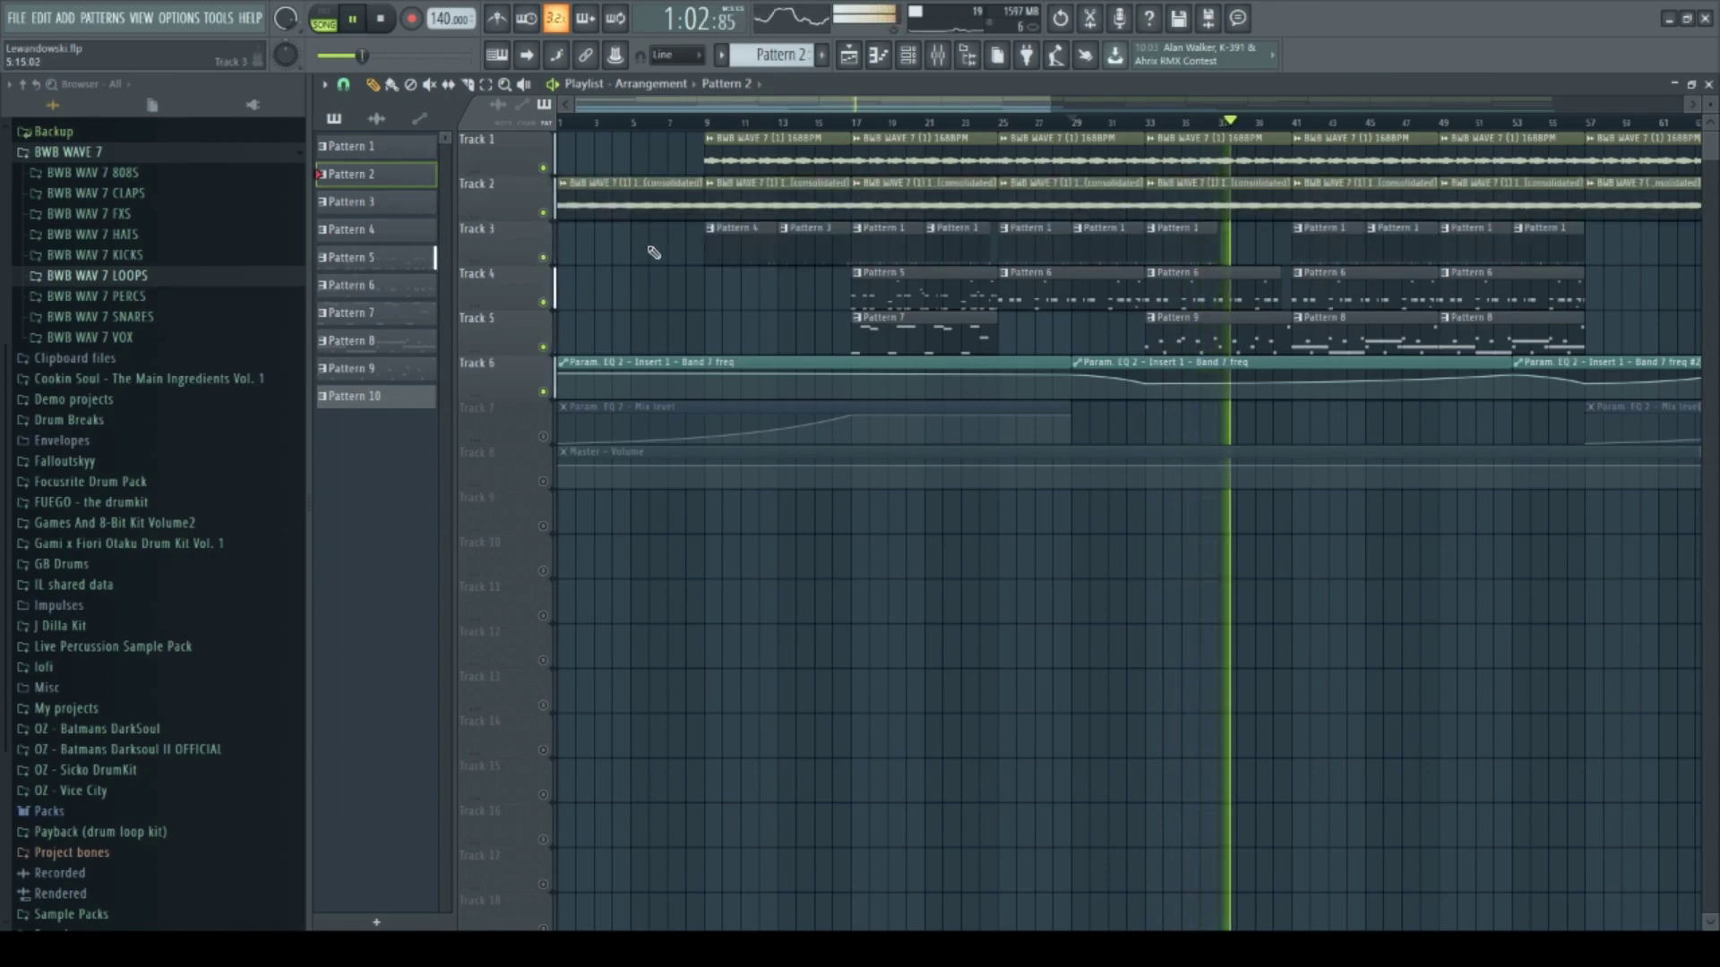
scroll(714, 260, "down", 2)
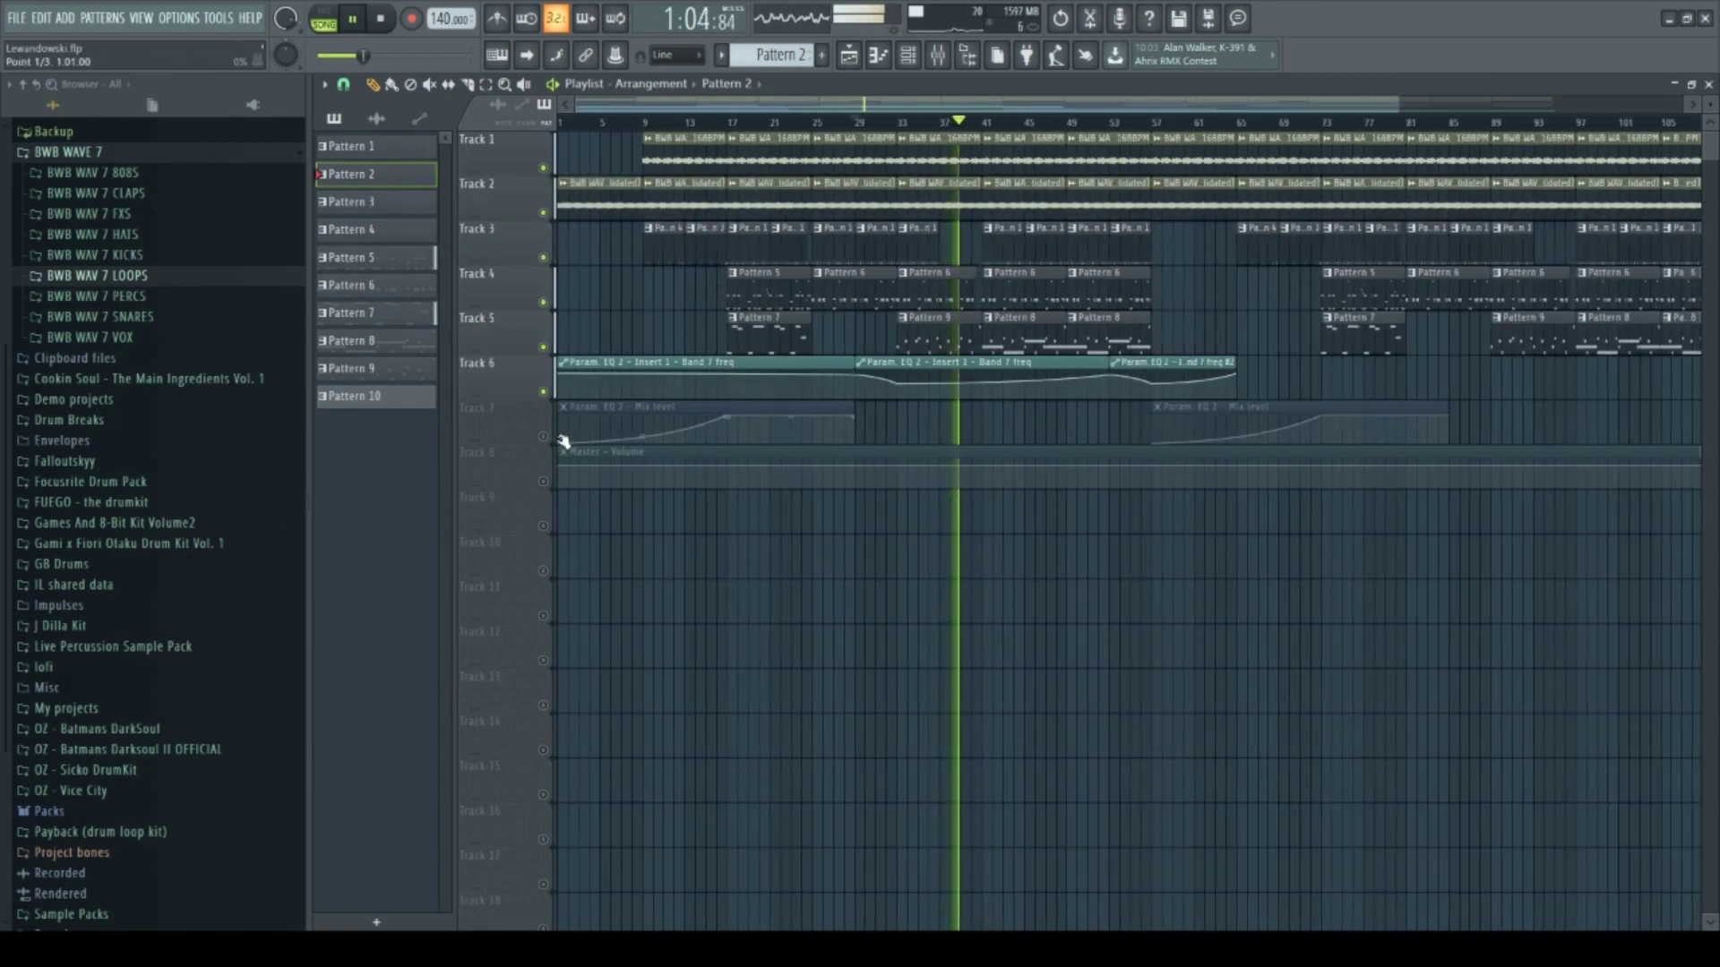
left_click_drag(543, 437, 543, 481)
key("space")
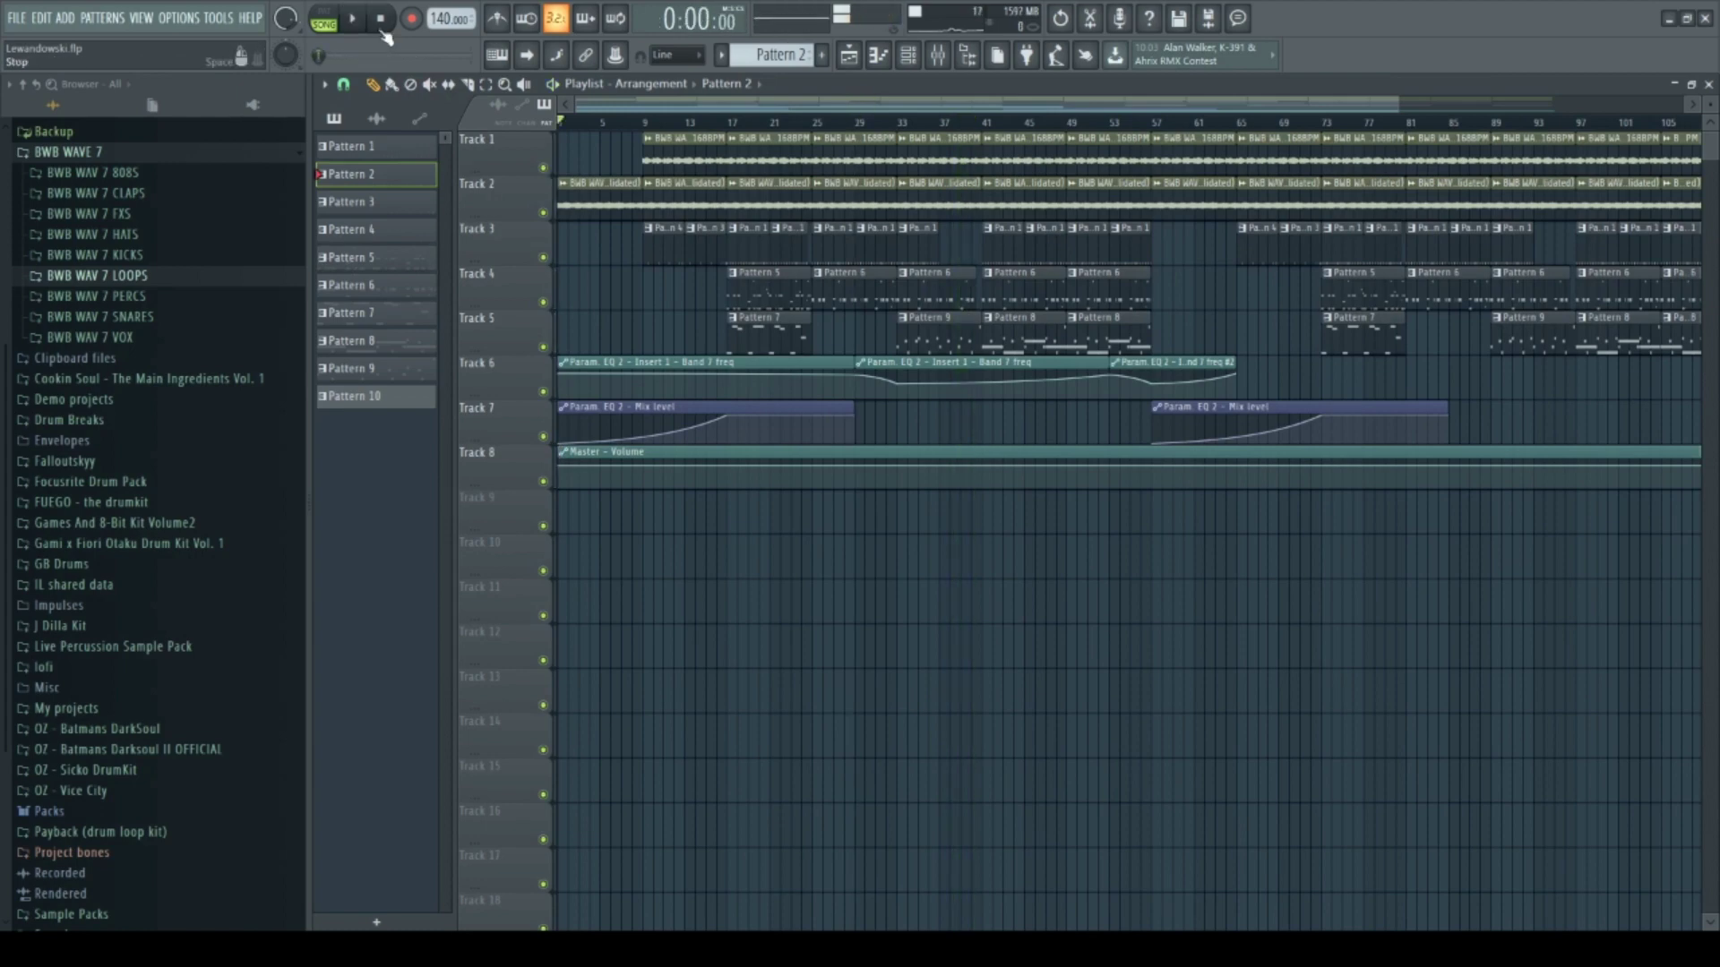
scroll(963, 92, "down", 2)
Open the Master's Fruity Multiband Compressor, Fruity Limiter and Youlean Loudness Meter 2 in turn
left_click(937, 55)
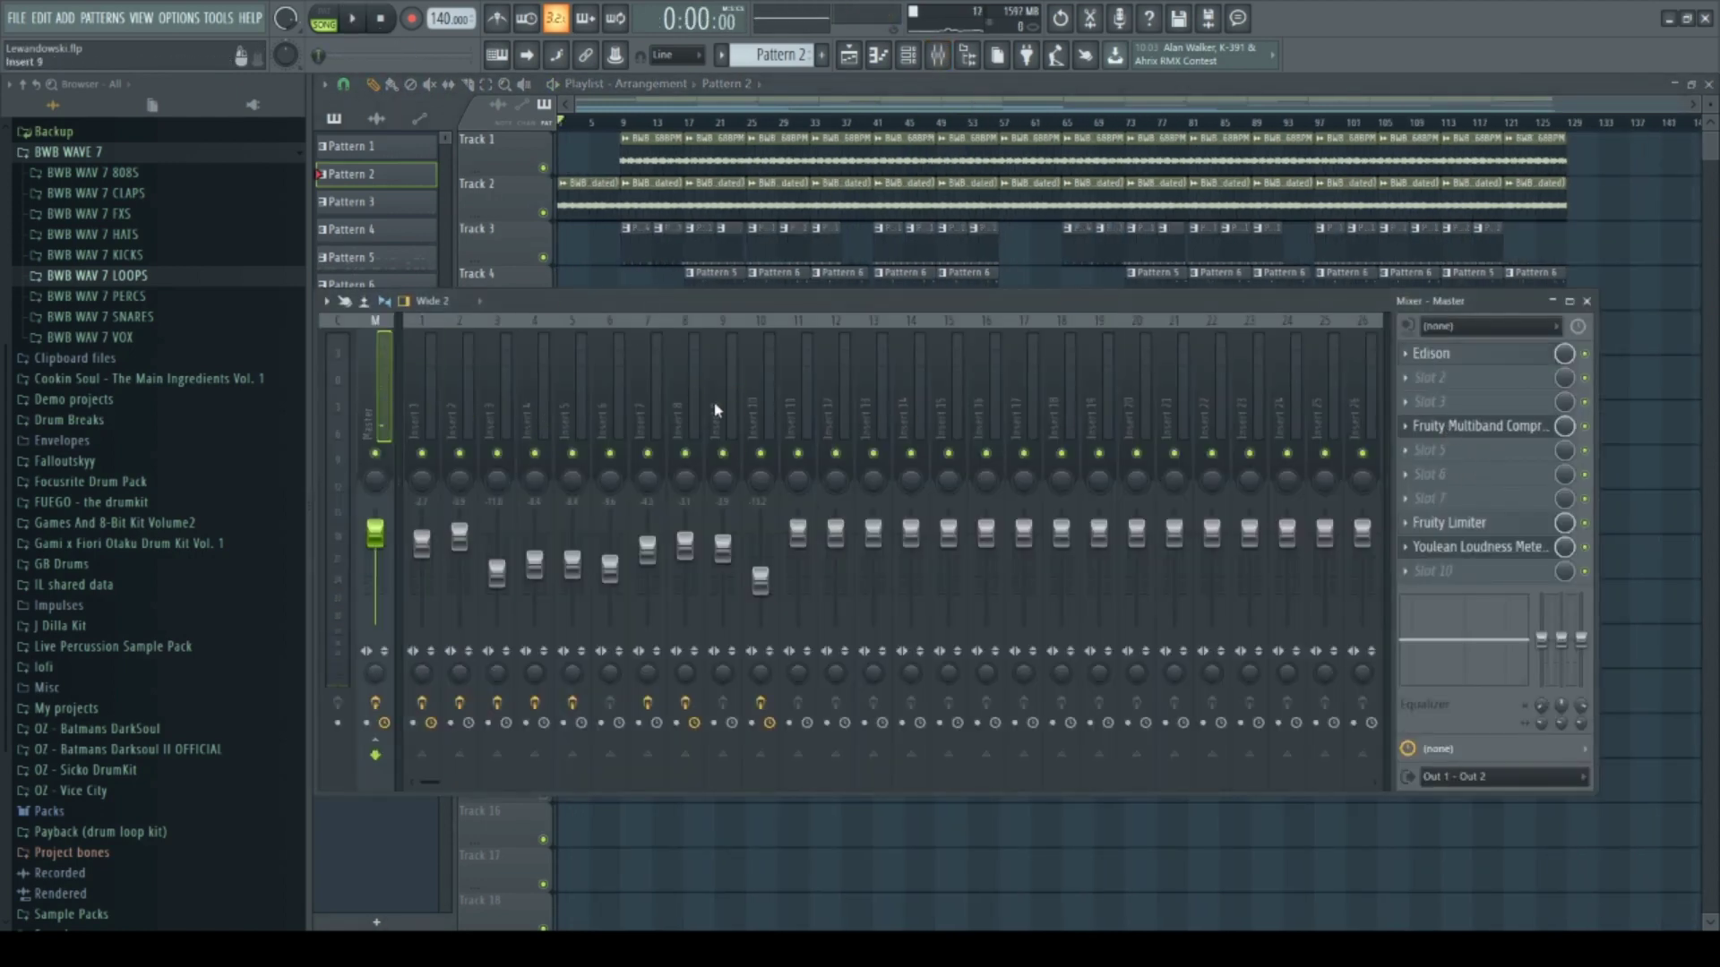
left_click(1469, 433)
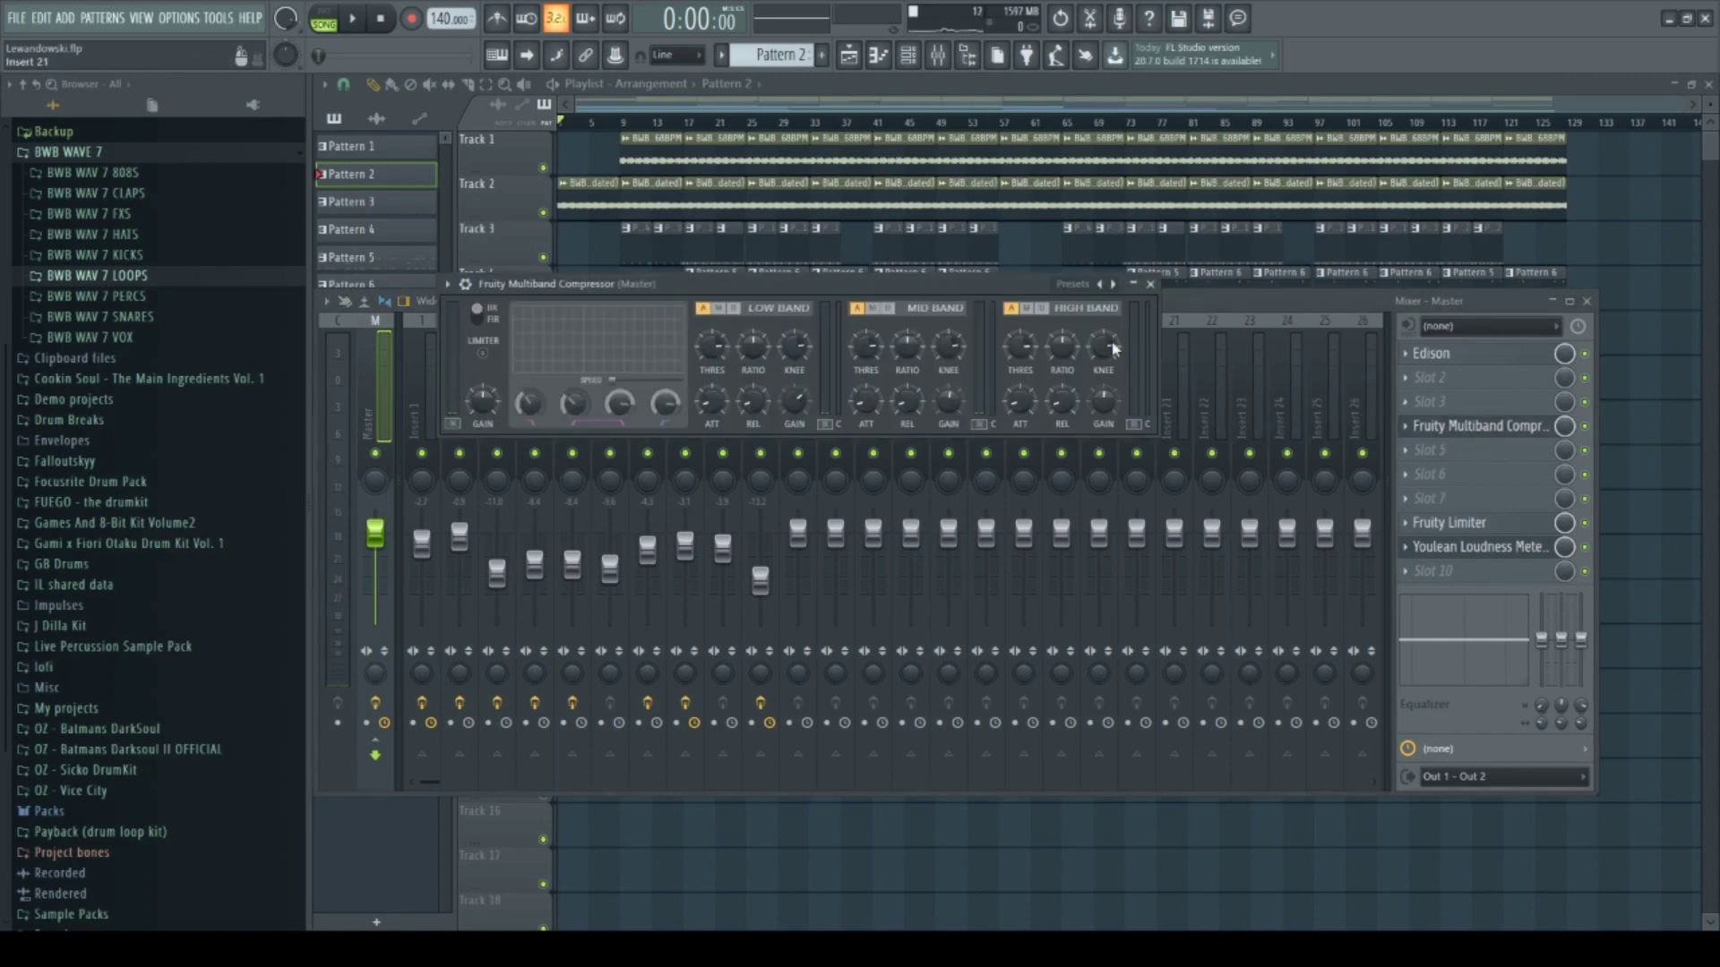
left_click_drag(689, 294, 695, 324)
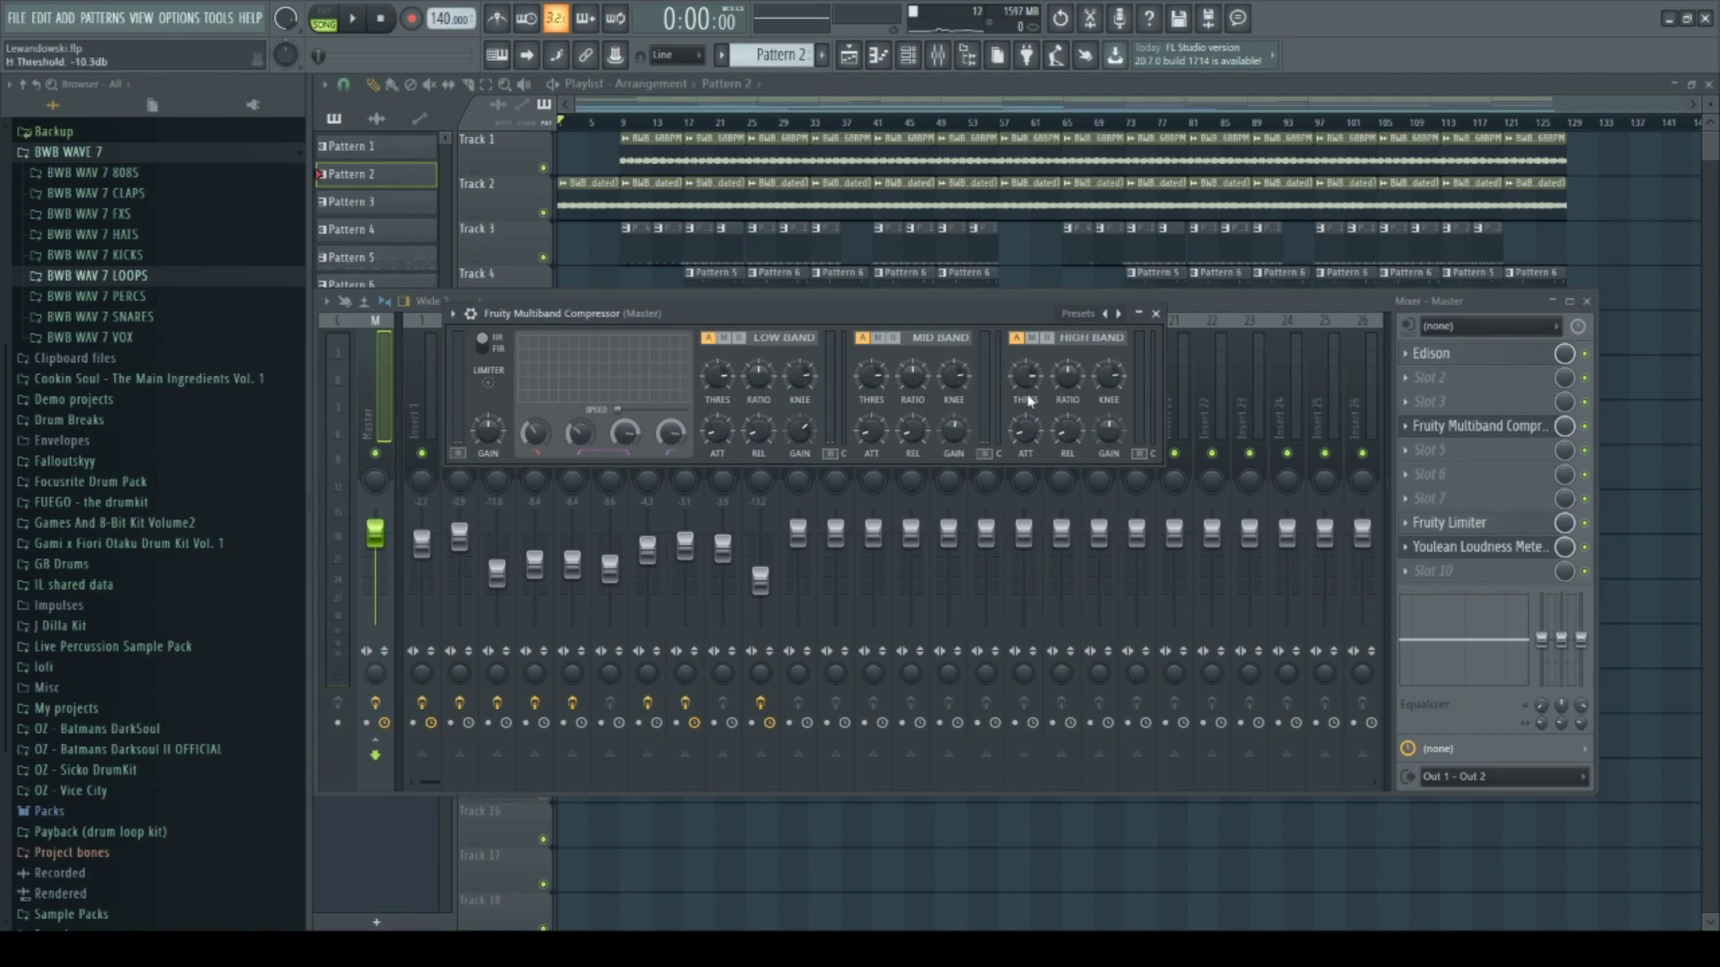
left_click(1451, 522)
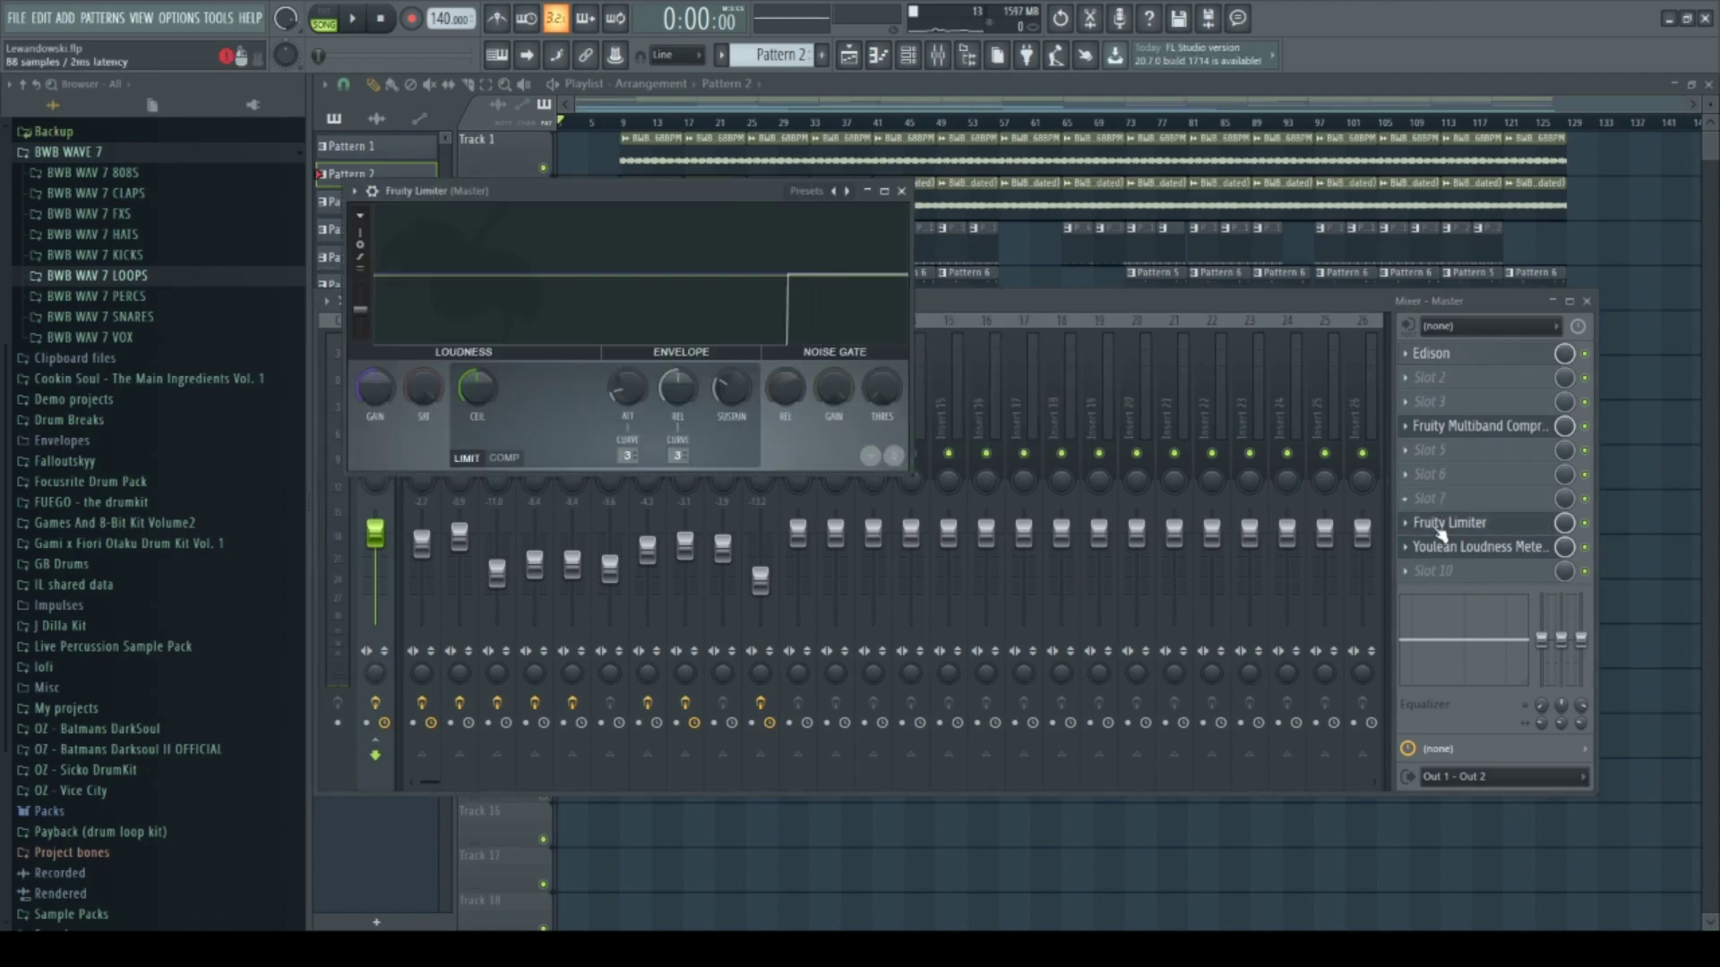
left_click(1442, 548)
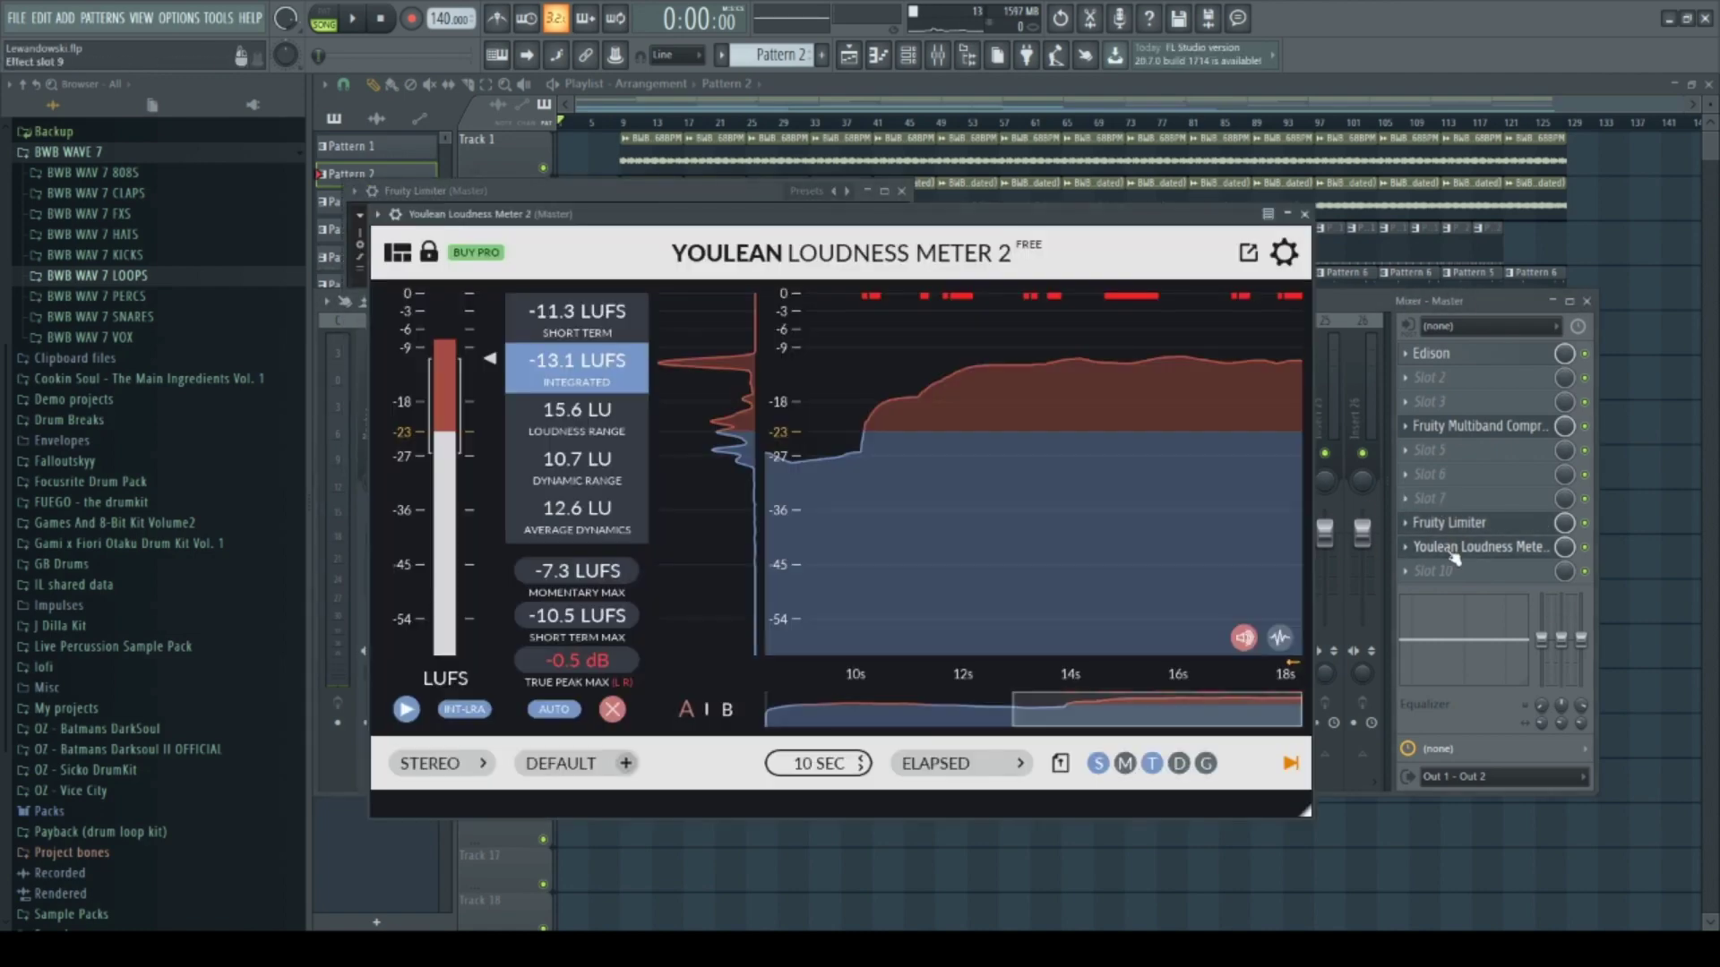
Read the Youlean meter's loudness graph, then close the meter and Mixer to show the Playlist
left_click_drag(800, 216, 823, 180)
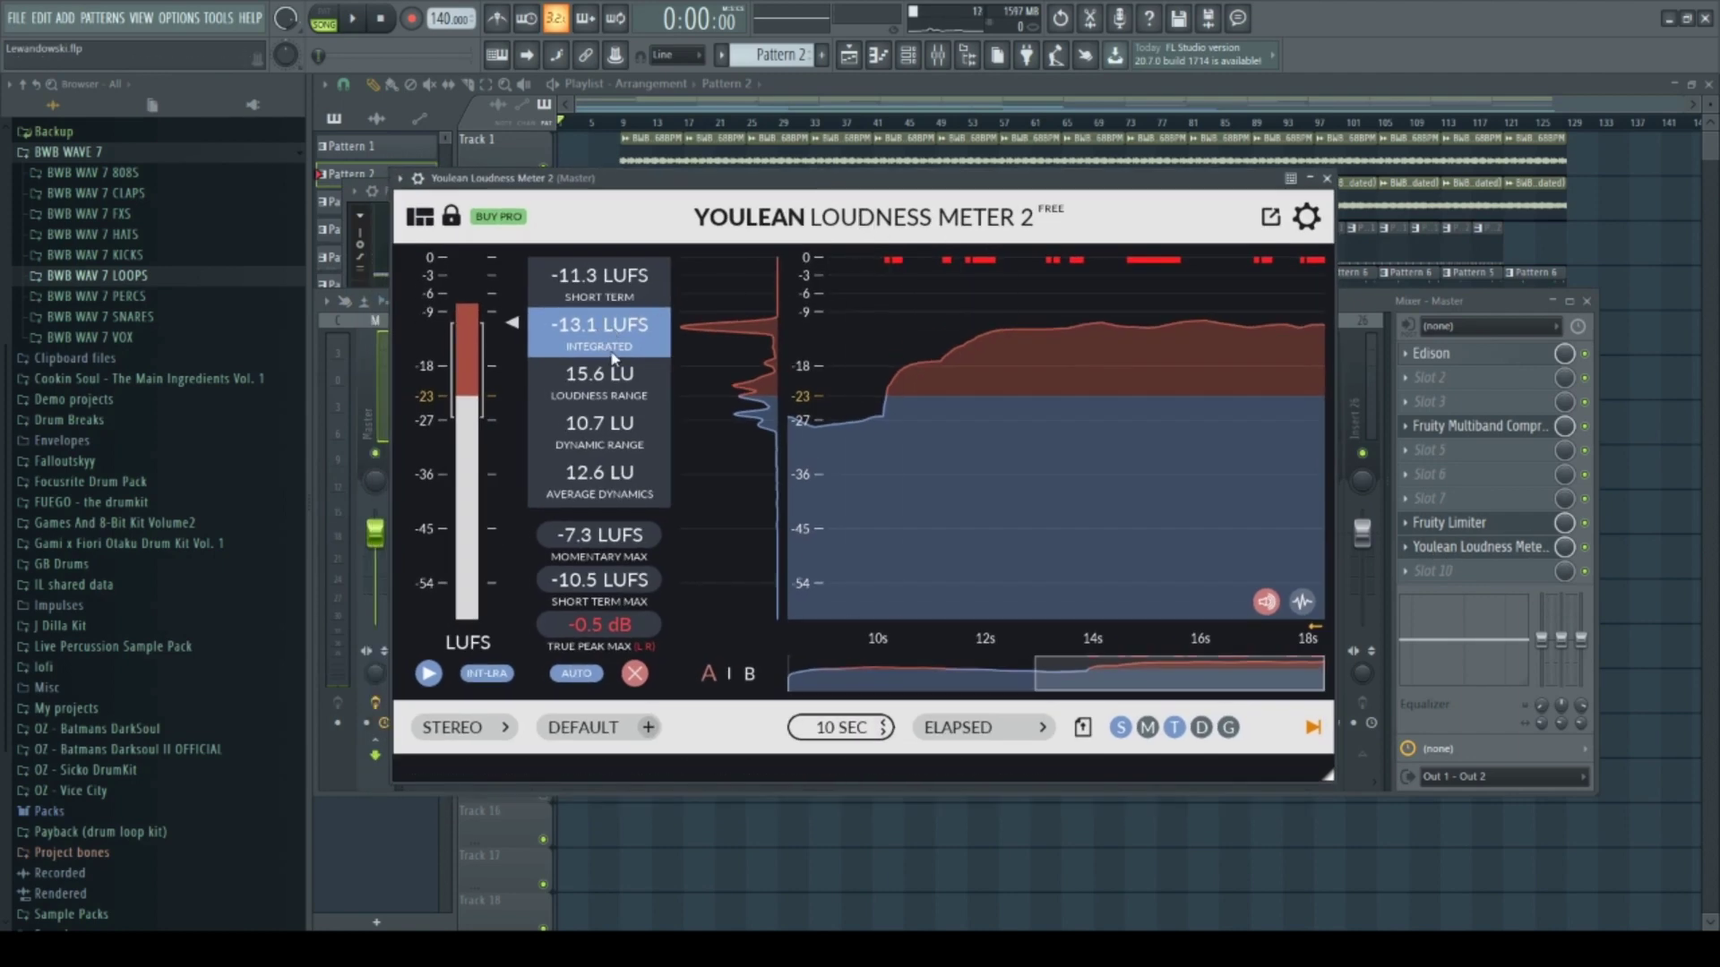
mouse_move(1232, 342)
left_click(849, 56)
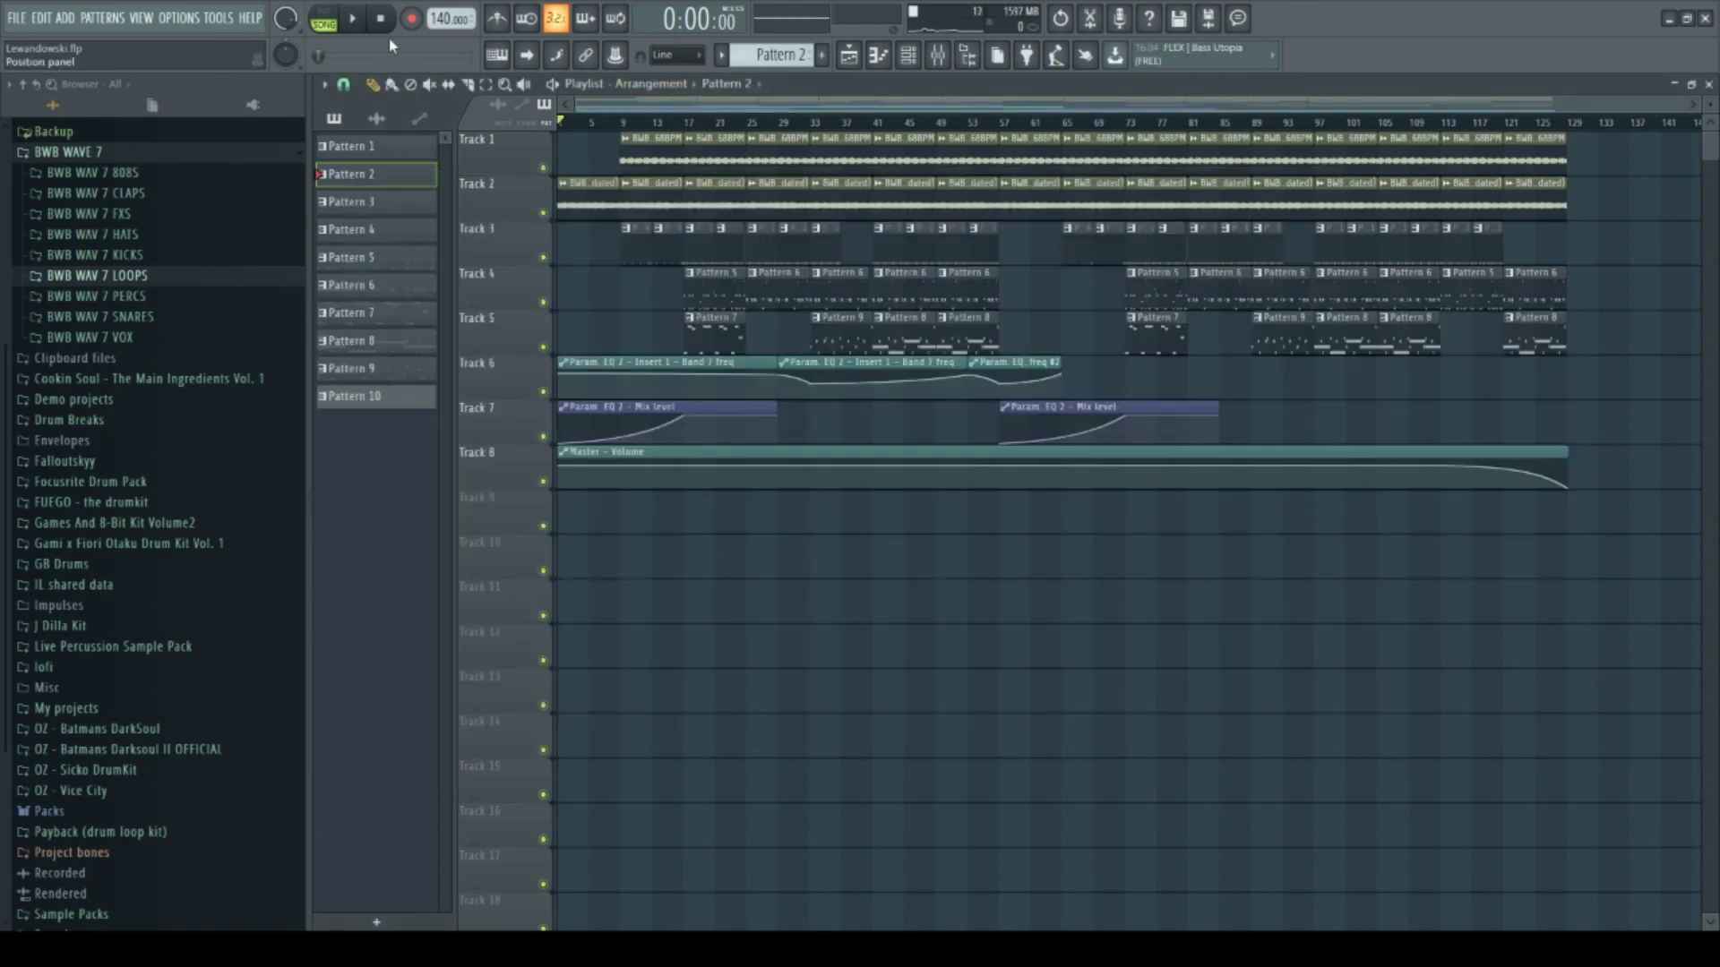